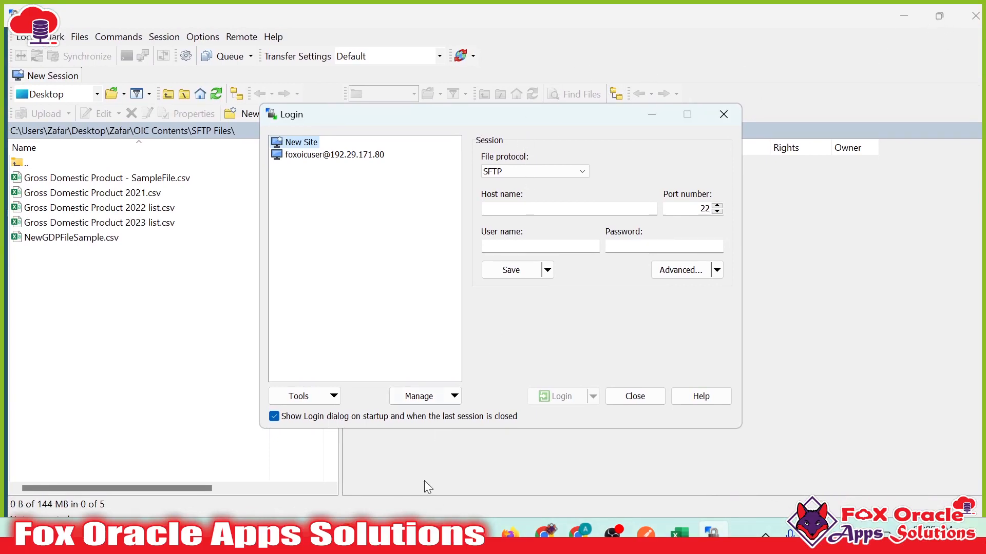
# - Copy the host eu-central-1.sftpcloud.io from the notes into the WinSCP login host field
pyautogui.moveTo(385, 534)
pyautogui.click(378, 441)
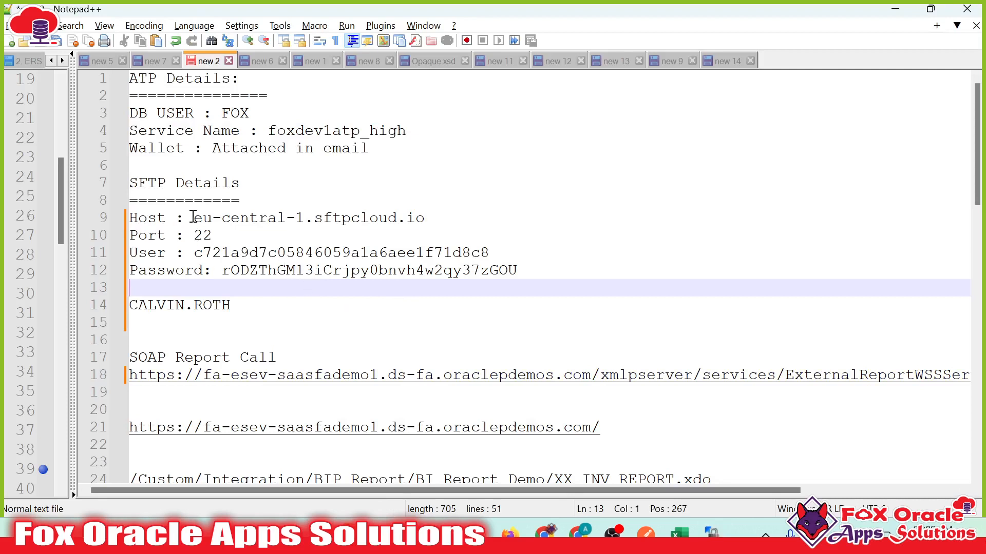
pyautogui.moveTo(194, 218); pyautogui.dragTo(437, 221)
pyautogui.hotkey('ctrl', 'c')
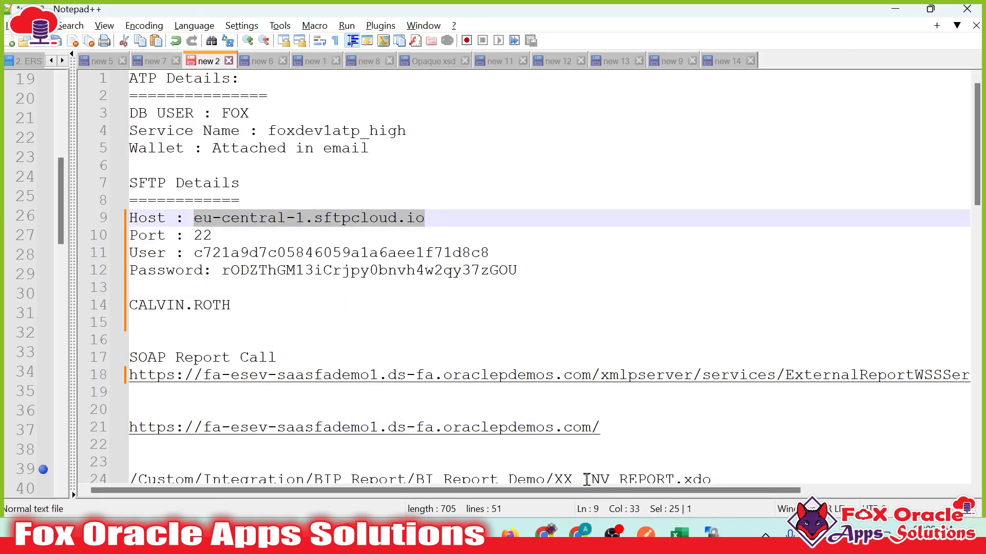
pyautogui.click(711, 533)
pyautogui.click(520, 208)
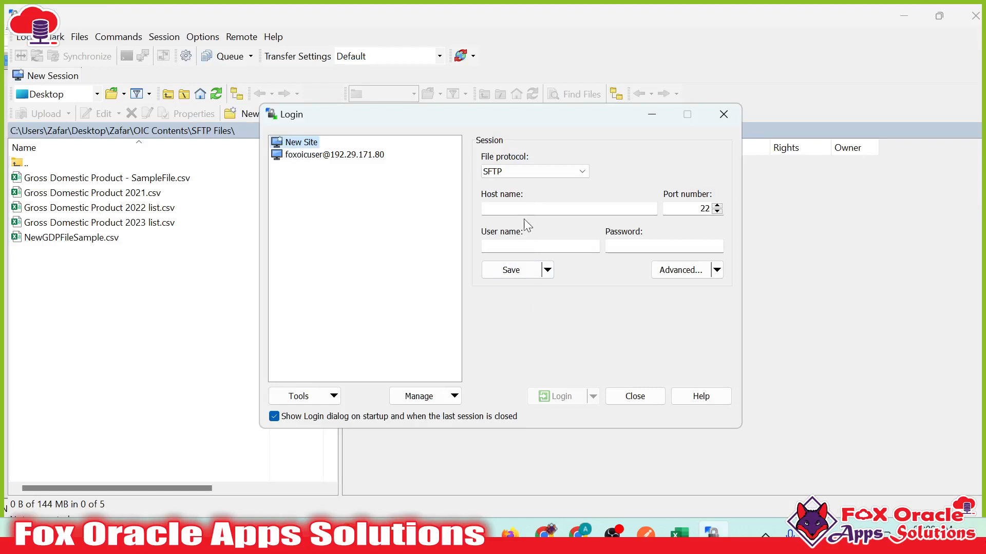
pyautogui.hotkey('ctrl', 'v')
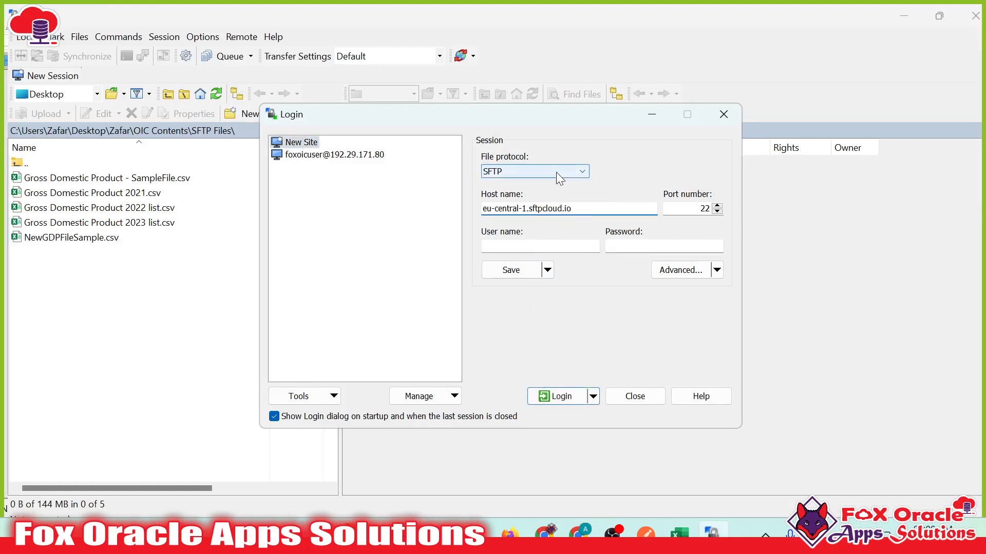
# - Copy the SFTP user name and password from the notes into the login dialog and log in
pyautogui.hotkey('alt', 'Tab')
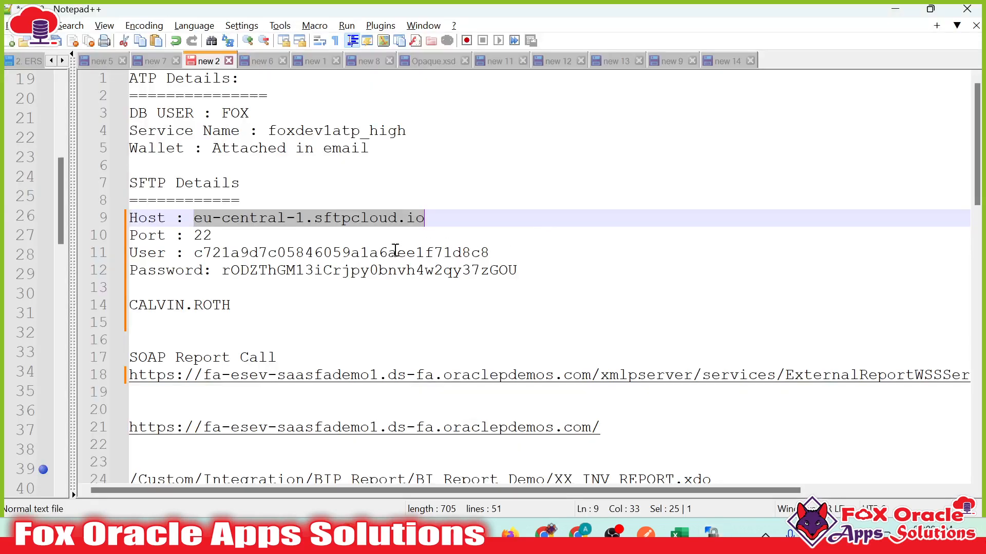
pyautogui.moveTo(195, 253); pyautogui.dragTo(498, 253)
pyautogui.hotkey('alt', 'Tab')
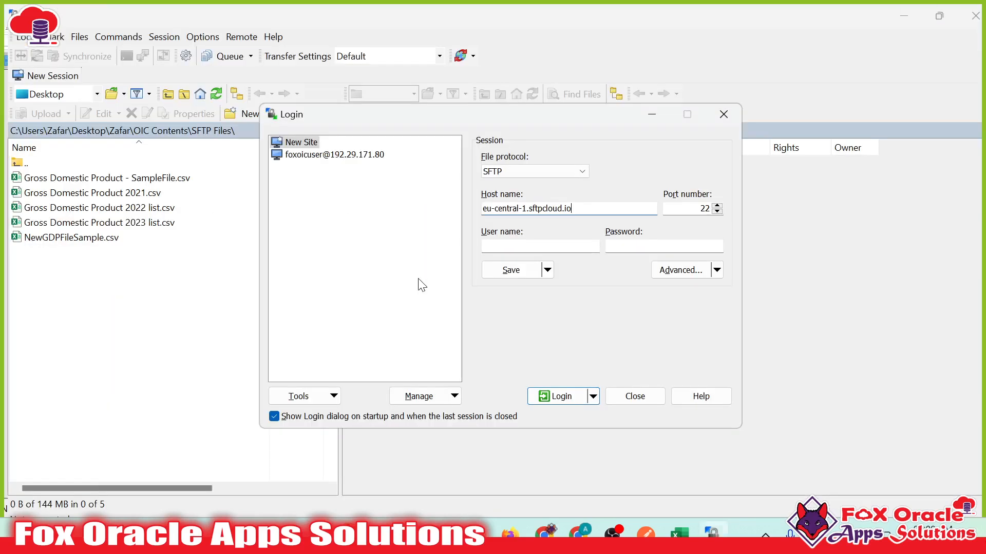
pyautogui.click(522, 249)
pyautogui.hotkey('alt', 'Tab')
pyautogui.moveTo(222, 272); pyautogui.dragTo(546, 267)
pyautogui.hotkey('alt', 'Tab')
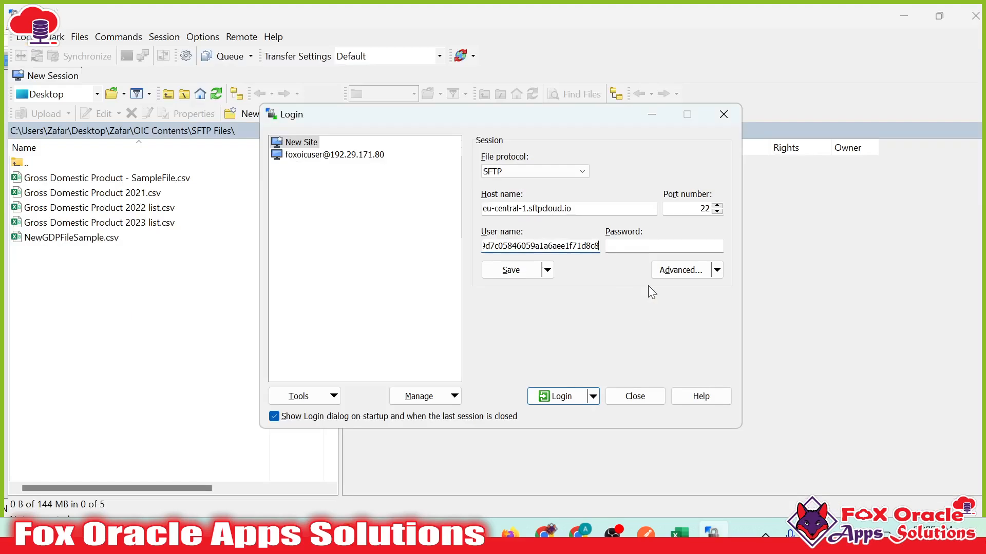
pyautogui.click(663, 249)
pyautogui.hotkey('ctrl', 'v')
pyautogui.click(562, 394)
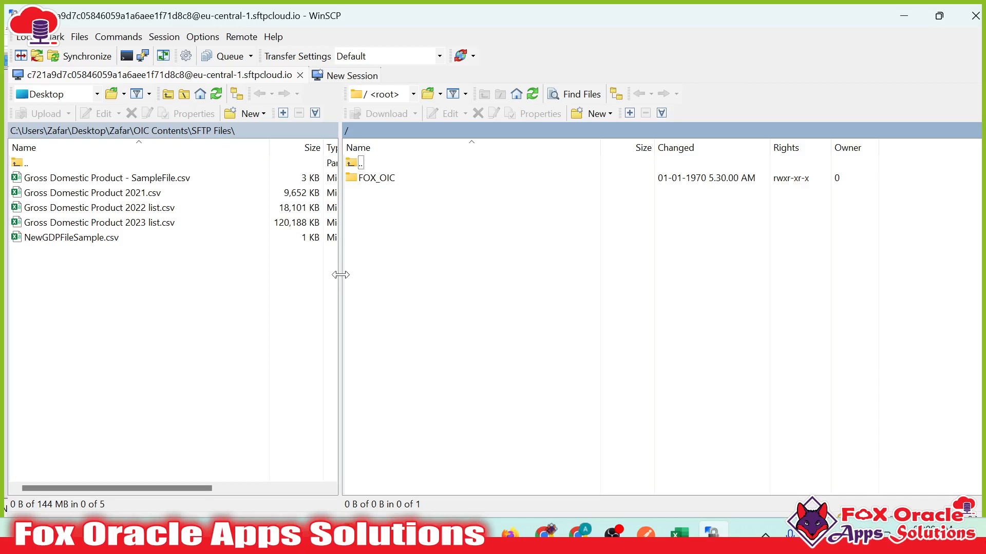
# - Widen the remote pane, open the FOX_OIC folder, then show the new 6 note in Notepad++
pyautogui.moveTo(339, 276); pyautogui.dragTo(310, 276)
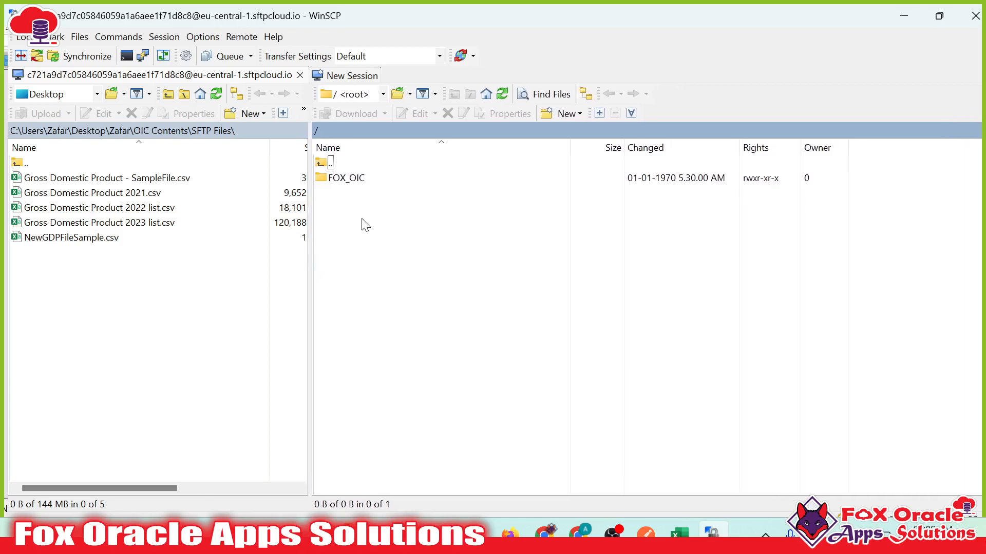
pyautogui.doubleClick(342, 181)
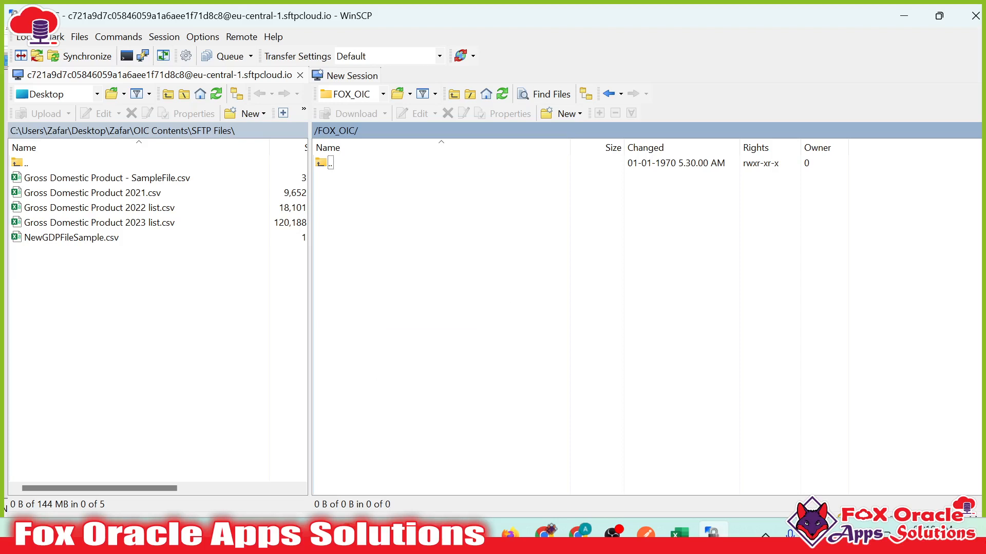
pyautogui.click(442, 534)
pyautogui.click(267, 61)
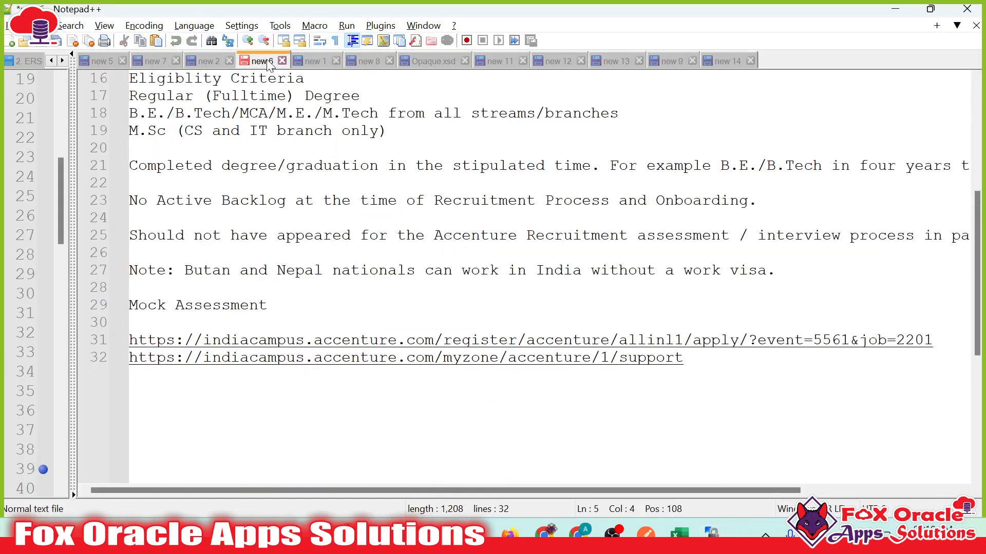
# - Look over the EmployeeData JSON payload in the new 1 note, then return to WinSCP
pyautogui.click(313, 59)
pyautogui.scroll(5, 329, 239)
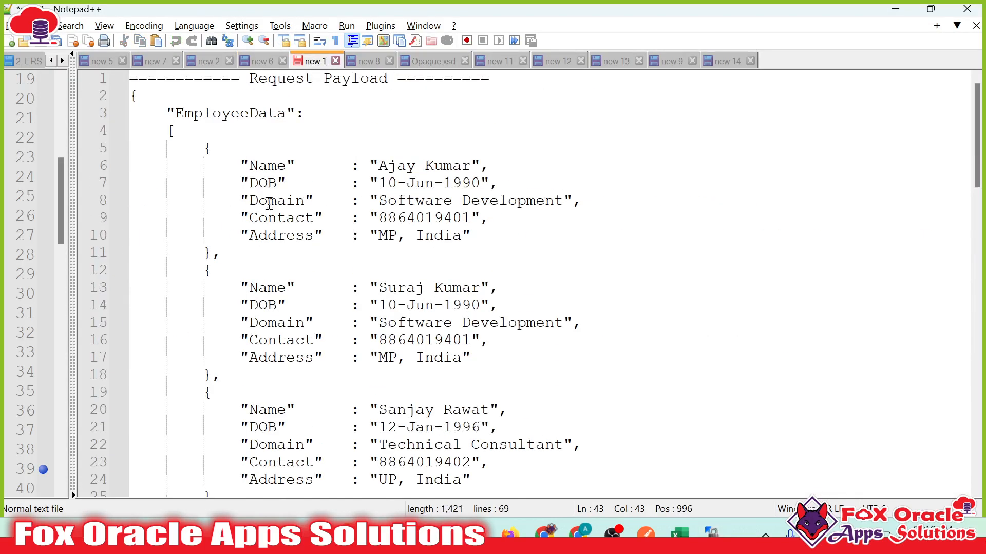
pyautogui.moveTo(133, 95); pyautogui.dragTo(279, 253)
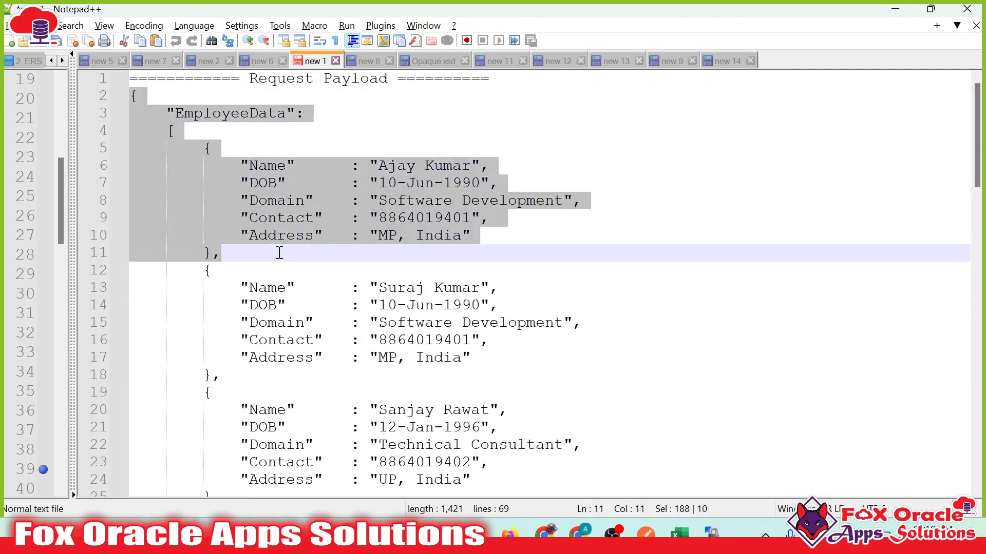
pyautogui.click(278, 253)
pyautogui.moveTo(132, 96); pyautogui.dragTo(276, 341)
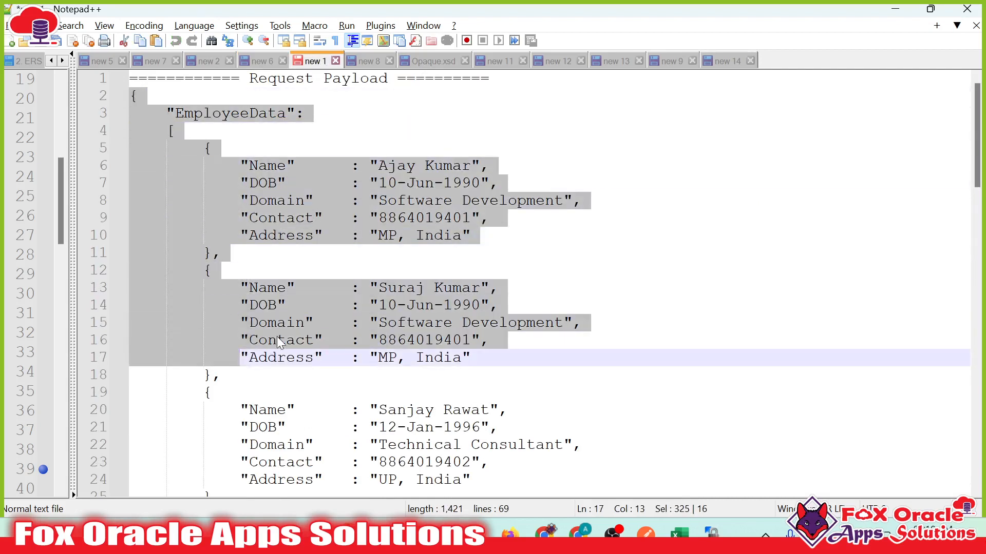
pyautogui.scroll(-13, 281, 342)
pyautogui.keyDown('shift'); pyautogui.click(273, 345); pyautogui.keyUp('shift')
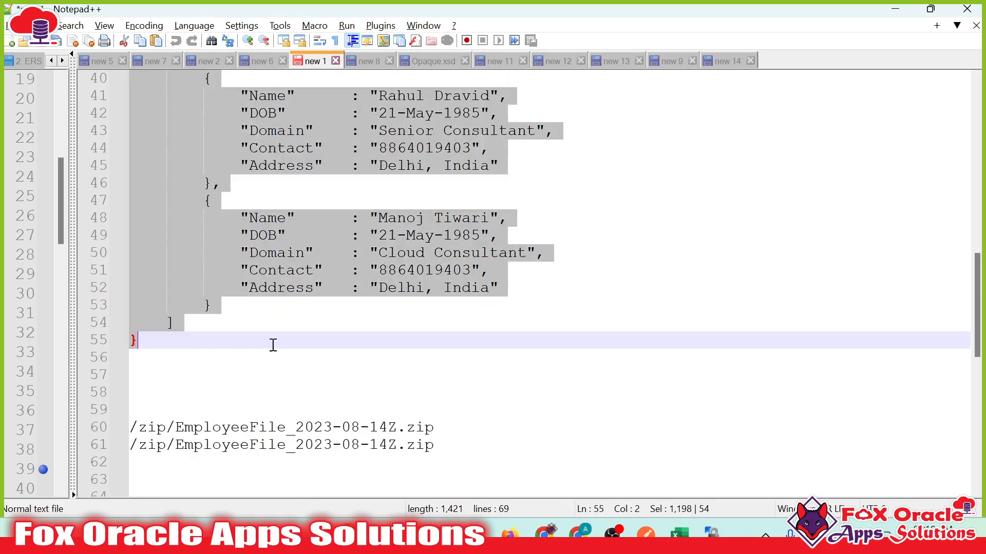
pyautogui.scroll(13, 273, 345)
pyautogui.click(356, 260)
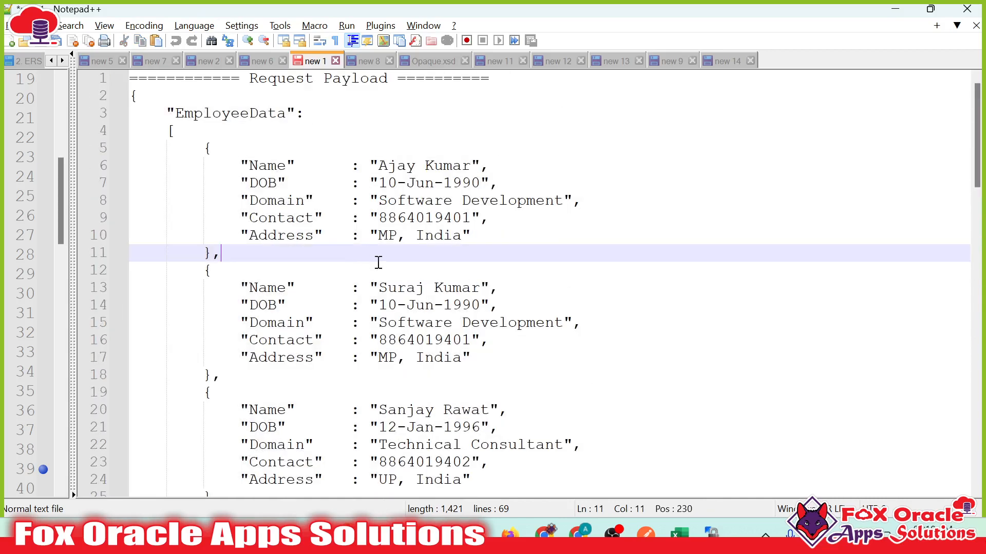
pyautogui.hotkey('alt', 'Tab')
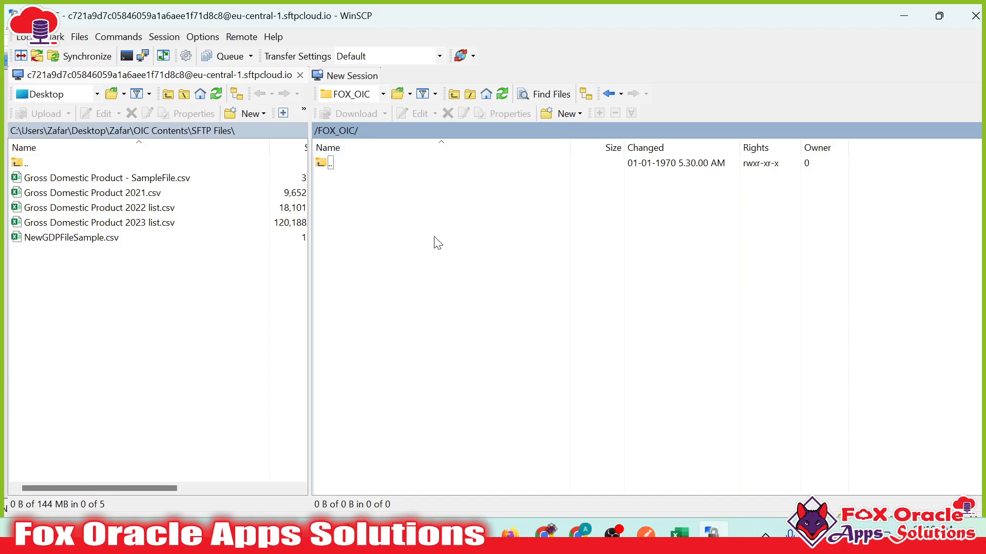
# - Go to Integrations > Connections in Oracle Integration and remove the Updated By filter chip
pyautogui.click(548, 533)
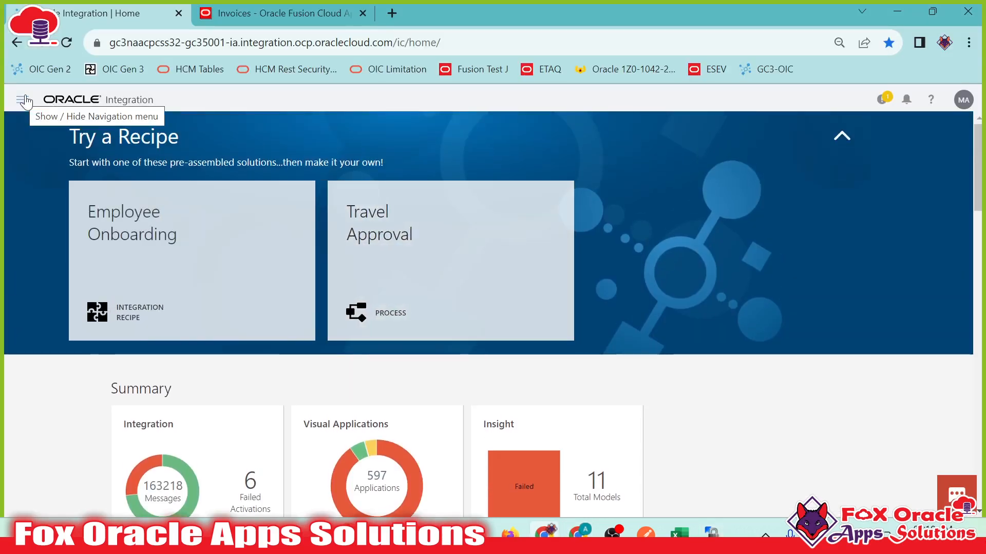
pyautogui.click(24, 100)
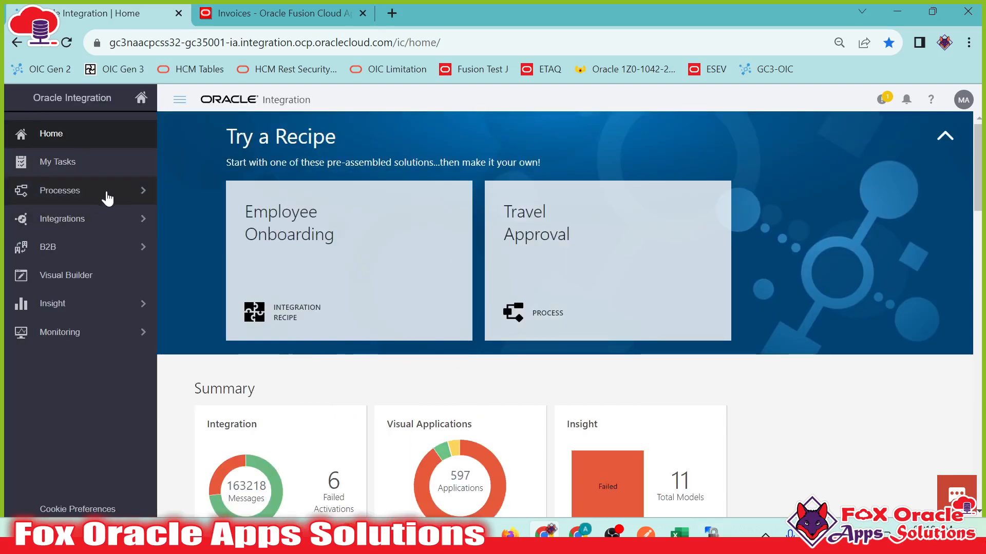
pyautogui.click(97, 220)
pyautogui.click(75, 167)
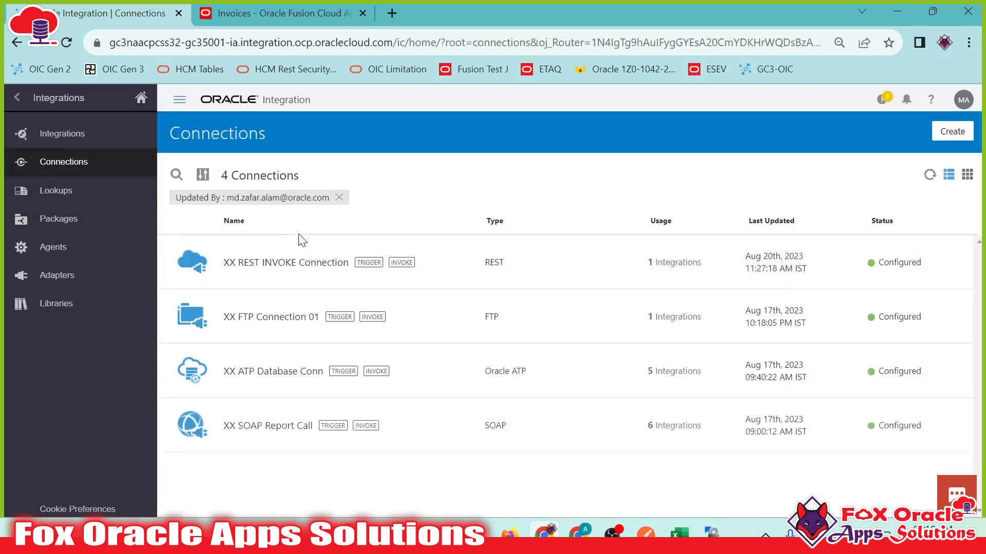
pyautogui.click(339, 197)
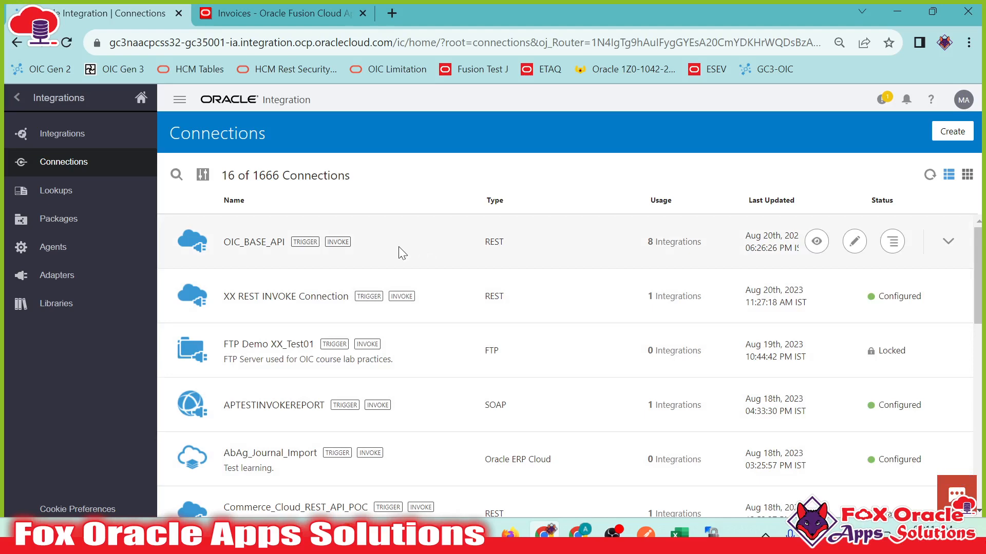
# - Start a new connection and choose the FTP adapter
pyautogui.click(953, 132)
pyautogui.click(319, 181)
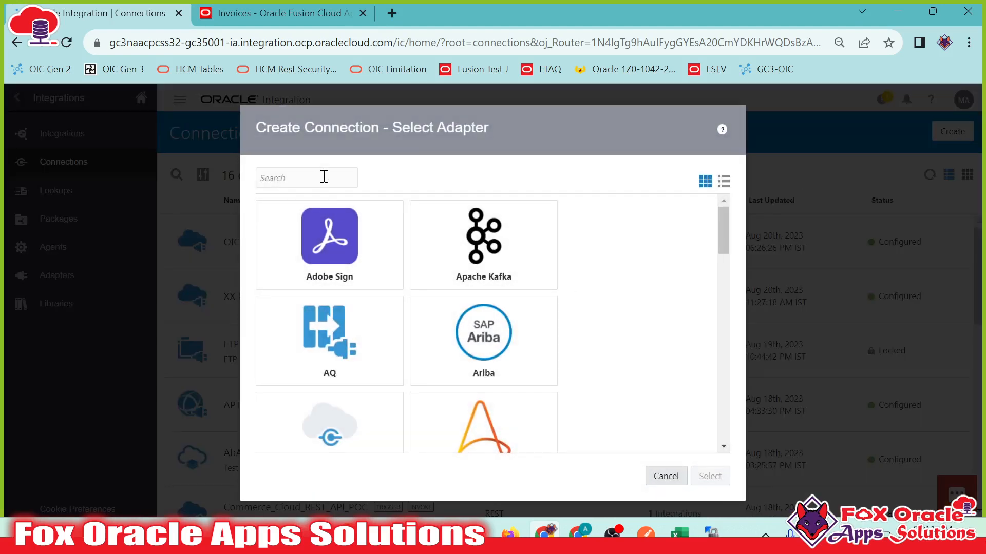
pyautogui.write('FTP')
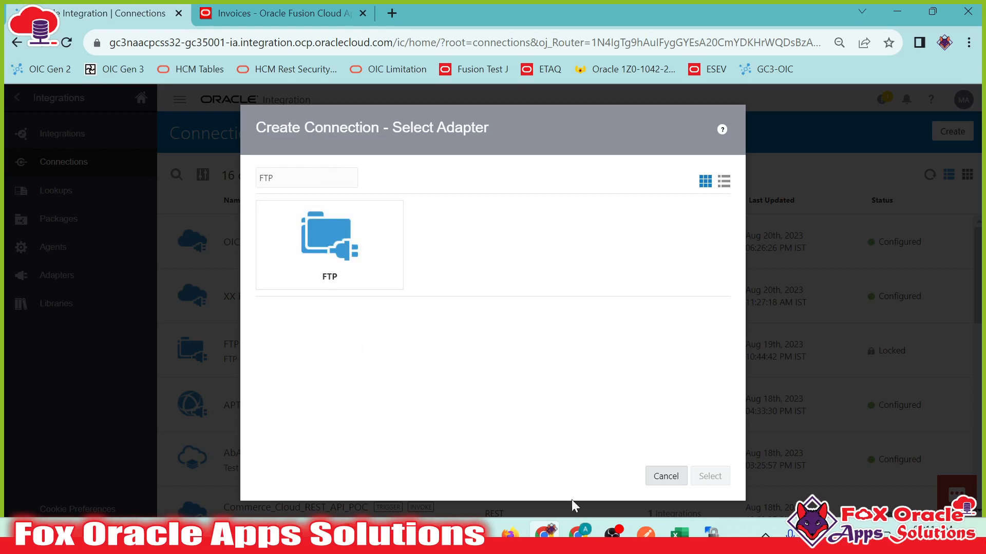
pyautogui.click(712, 533)
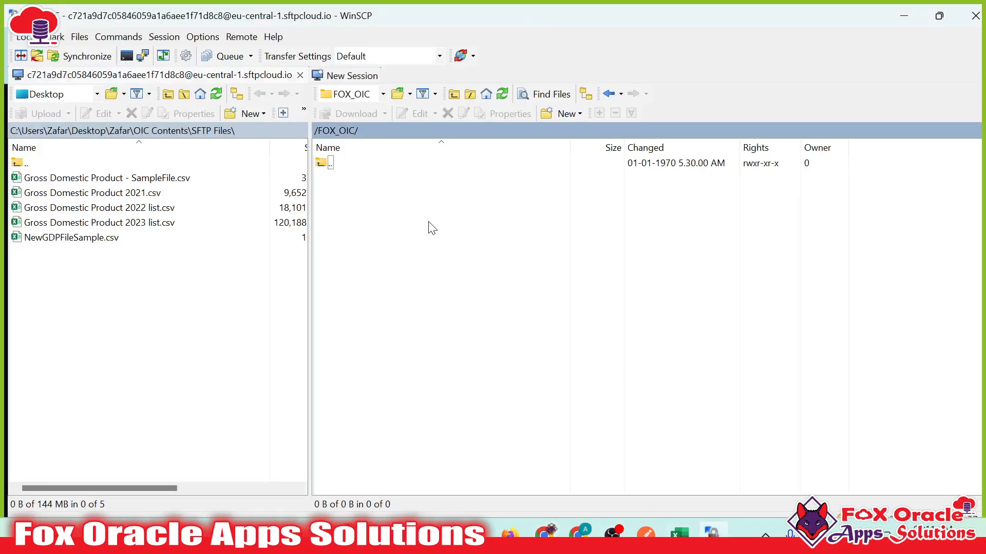
pyautogui.hotkey('alt', 'Tab')
pyautogui.click(317, 235)
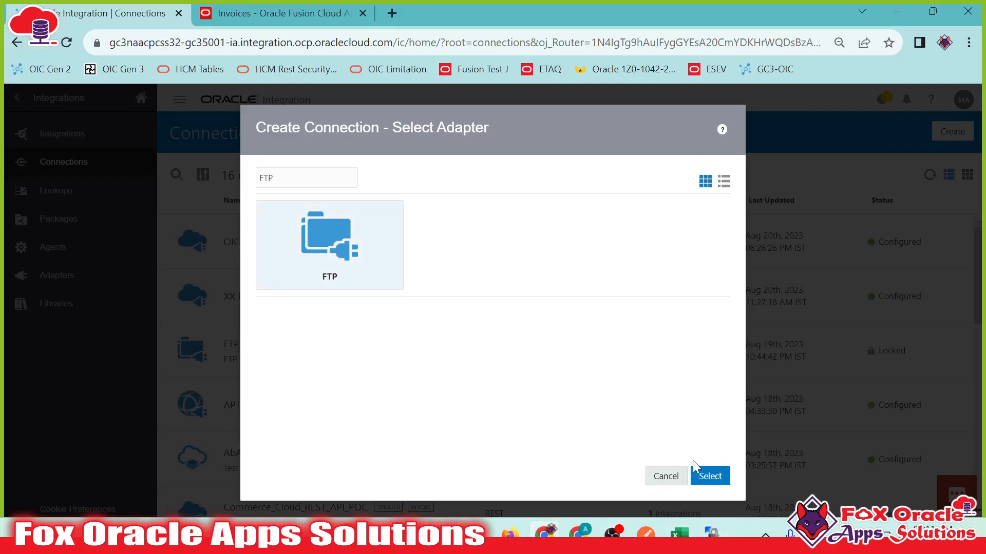
pyautogui.click(710, 475)
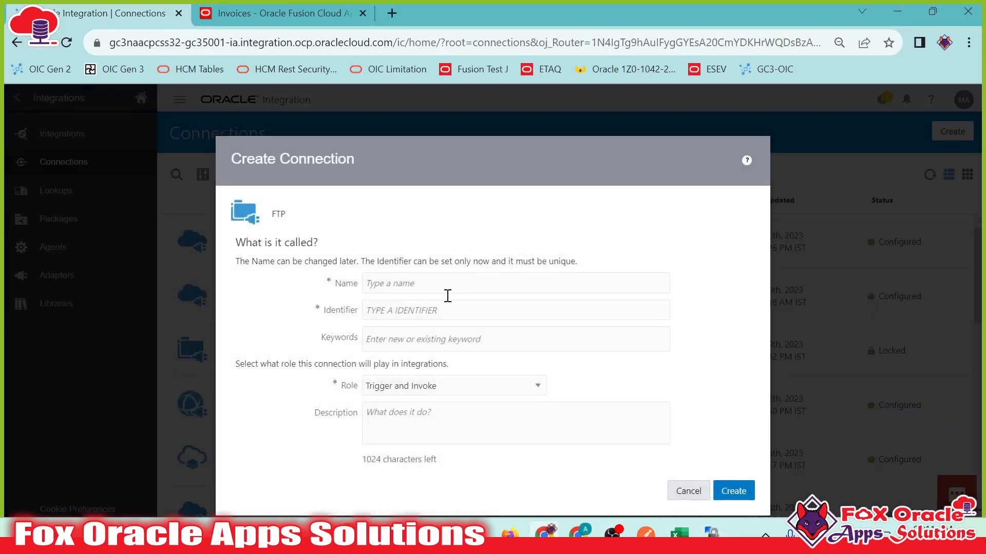
# - Name the connection 'XX SFTP Connection 01' and create it with the Trigger and Invoke role
pyautogui.click(426, 286)
pyautogui.write('XX SFT')
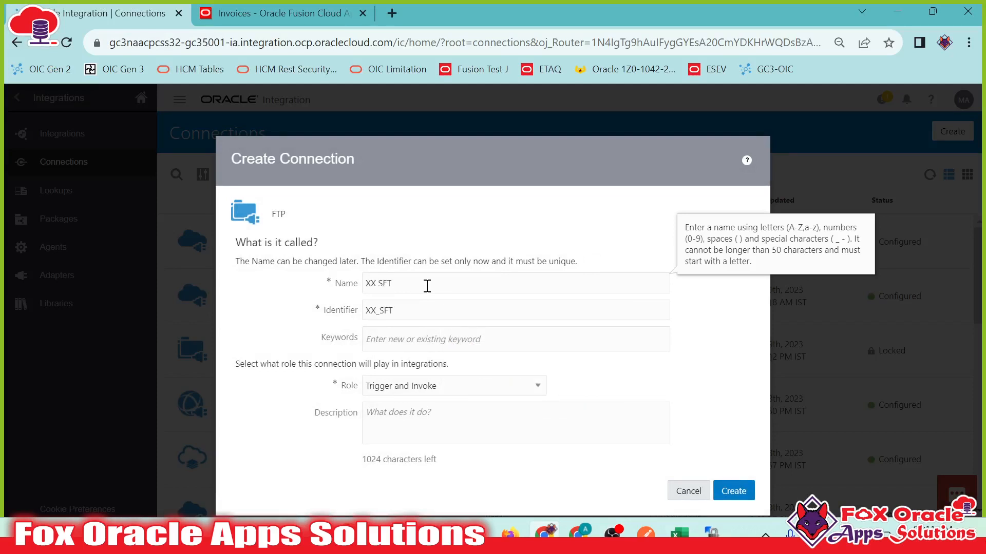
pyautogui.write('P Connection 01')
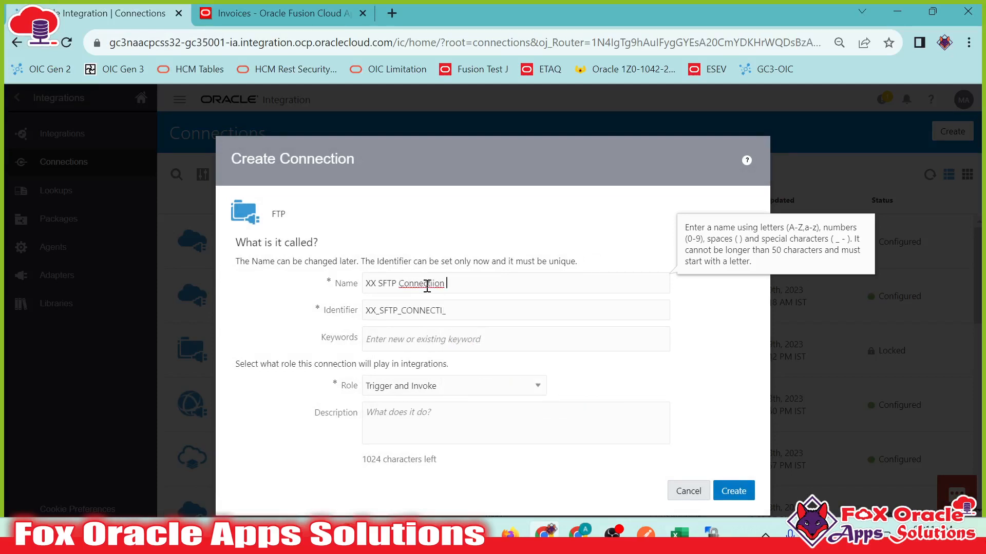
pyautogui.click(596, 312)
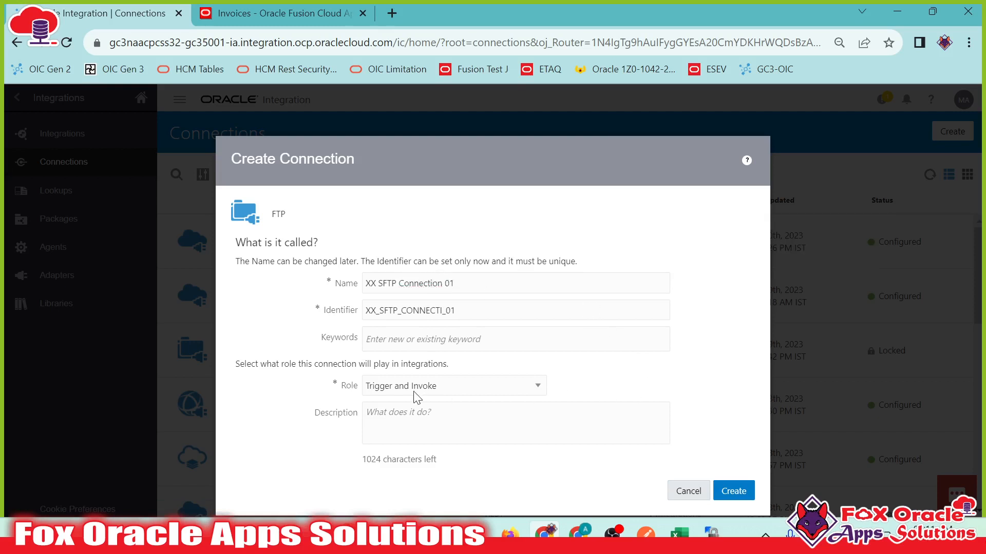
pyautogui.click(751, 496)
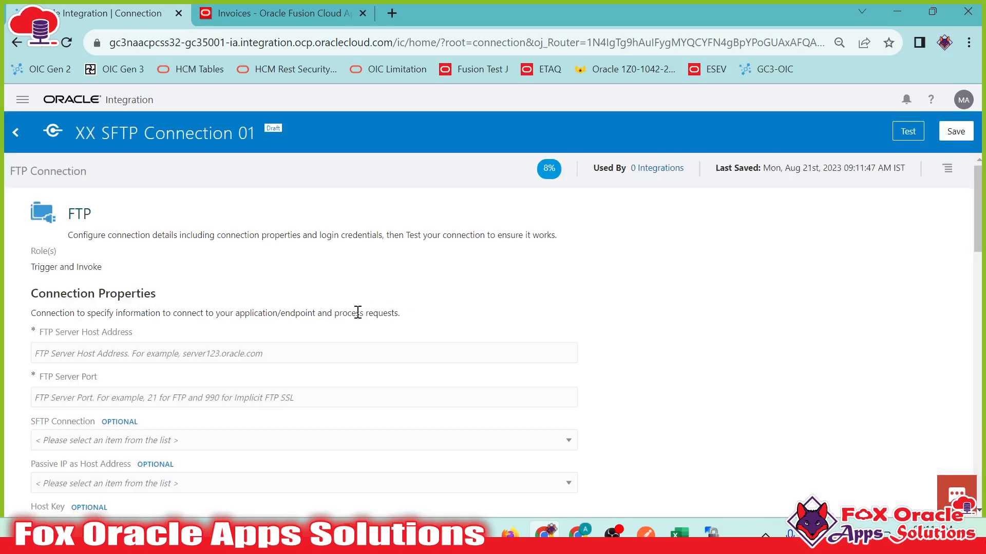
# - Paste host eu-central-1.sftpcloud.io from the notes into FTP Server Host Address
pyautogui.scroll(-1, 297, 257)
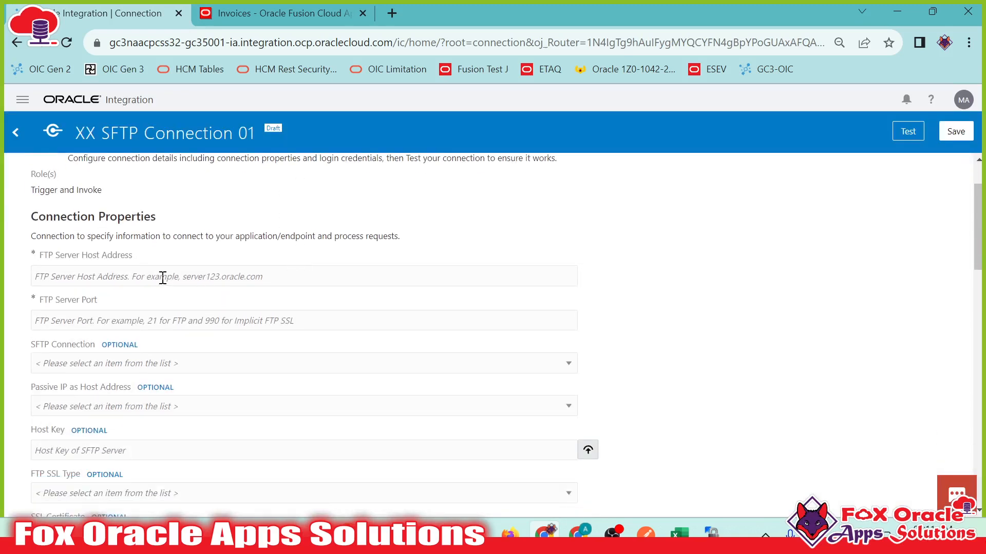
pyautogui.scroll(1, 167, 218)
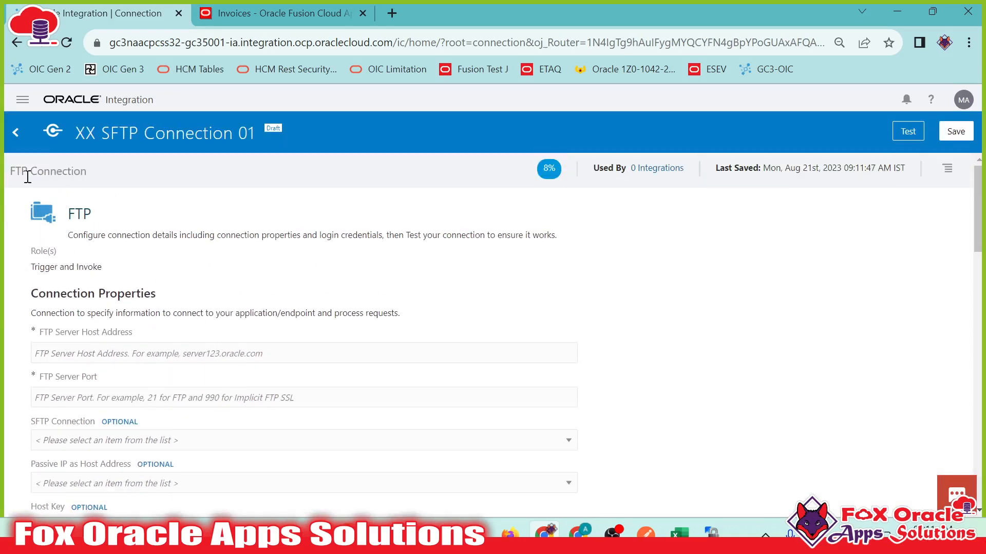
pyautogui.moveTo(10, 172); pyautogui.dragTo(105, 185)
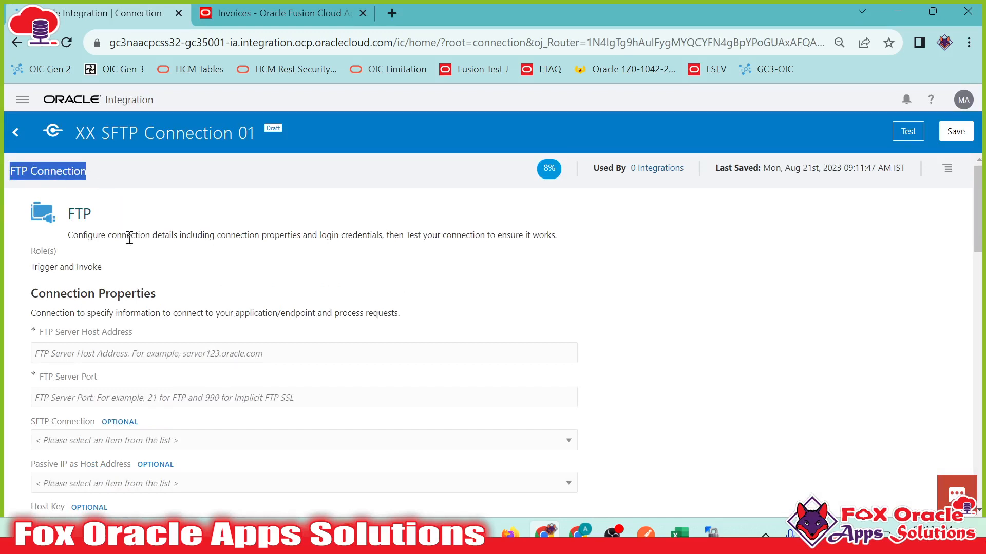
pyautogui.scroll(-1, 138, 237)
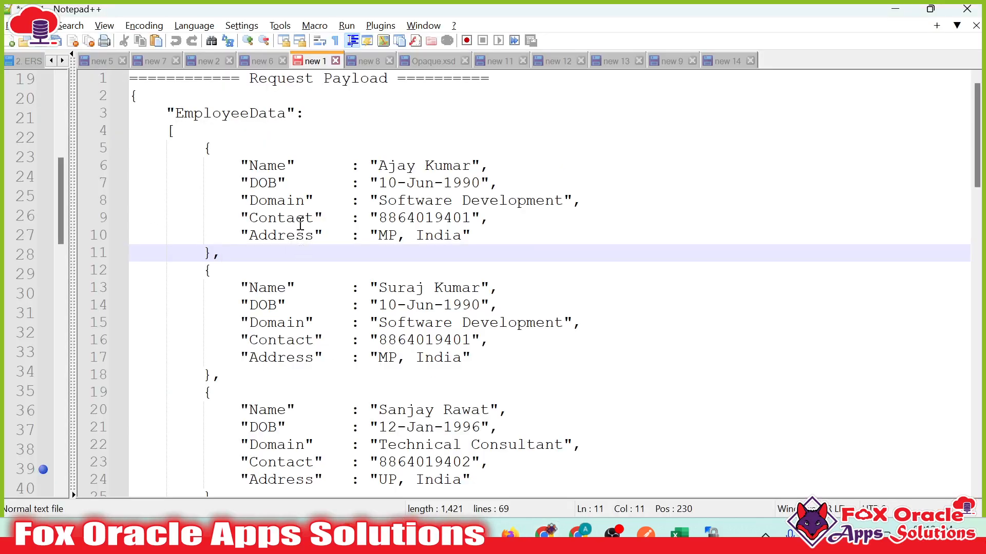
pyautogui.click(200, 61)
pyautogui.click(214, 234)
pyautogui.moveTo(195, 218); pyautogui.dragTo(428, 215)
pyautogui.hotkey('ctrl', 'c')
pyautogui.hotkey('alt', 'Tab')
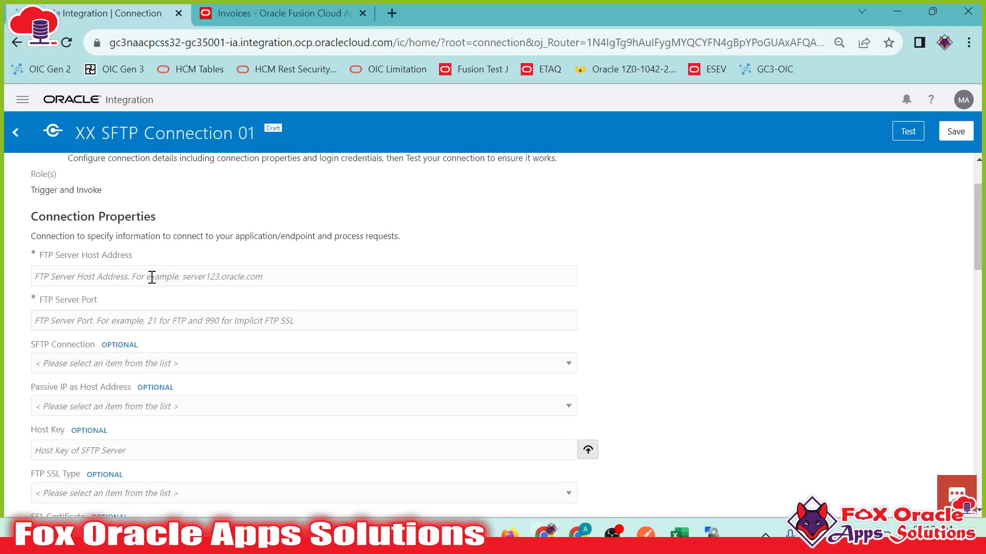
pyautogui.click(96, 276)
pyautogui.hotkey('ctrl', 'v')
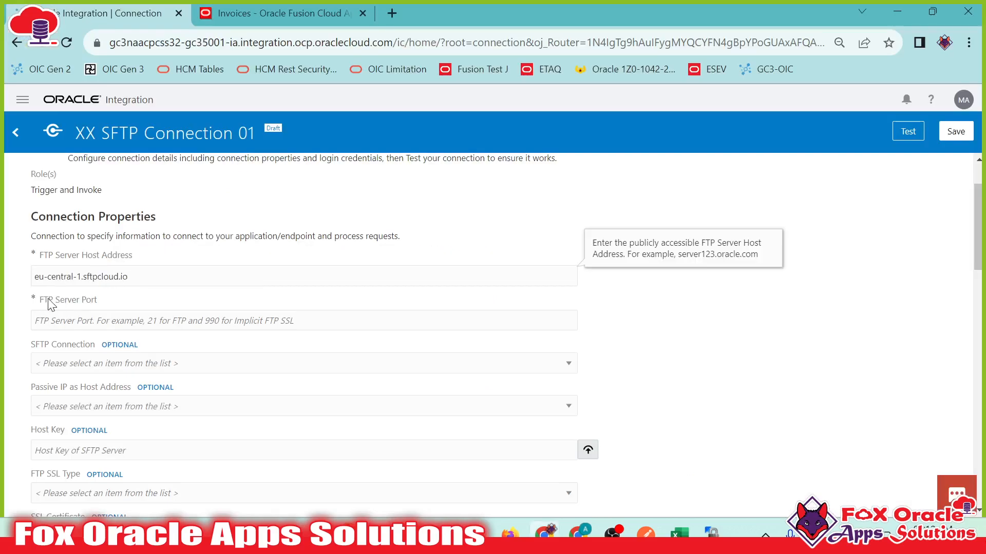
# - Copy port 22 from the notes into the FTP Server Port field
pyautogui.hotkey('alt', 'Tab')
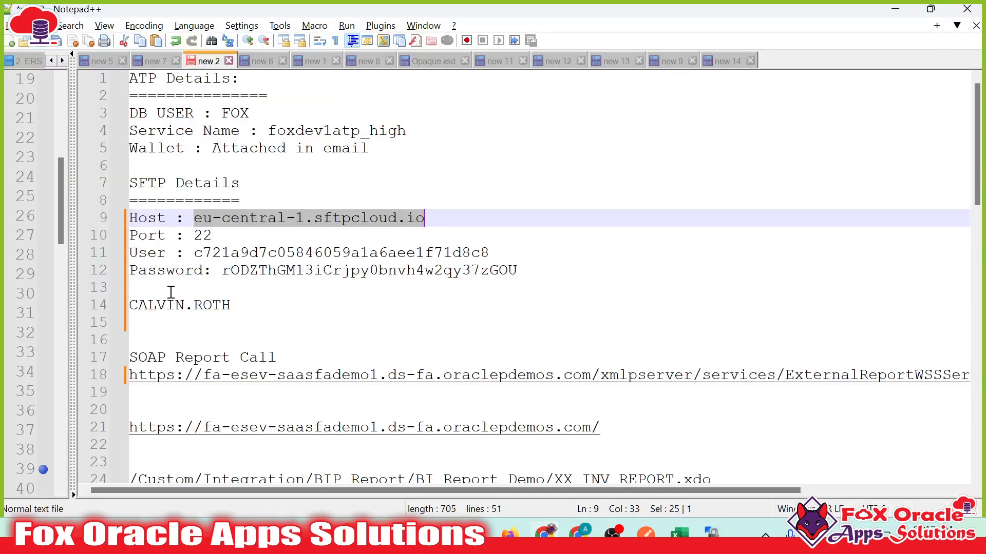
pyautogui.moveTo(194, 235); pyautogui.dragTo(219, 236)
pyautogui.hotkey('ctrl', 'c')
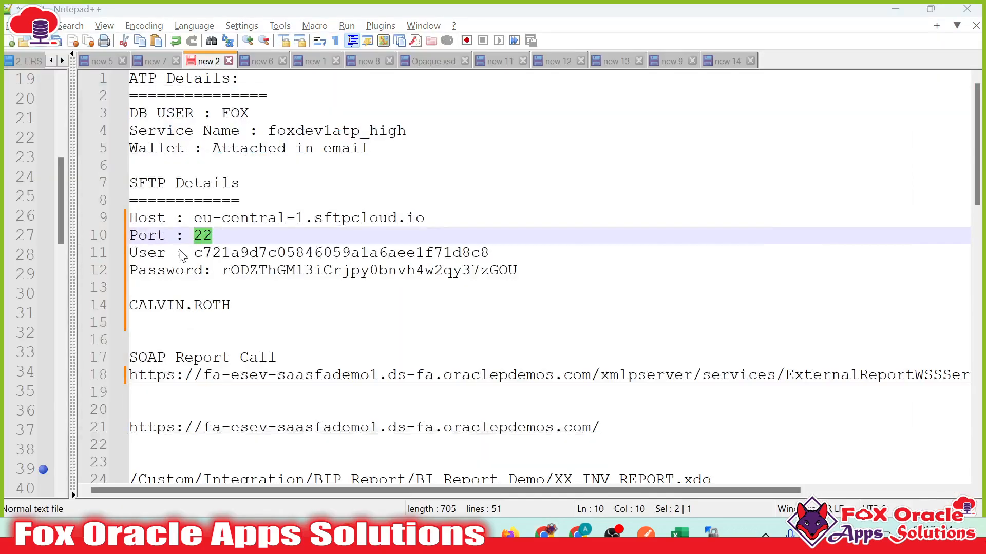
pyautogui.hotkey('alt', 'Tab')
pyautogui.click(105, 320)
pyautogui.hotkey('ctrl', 'v')
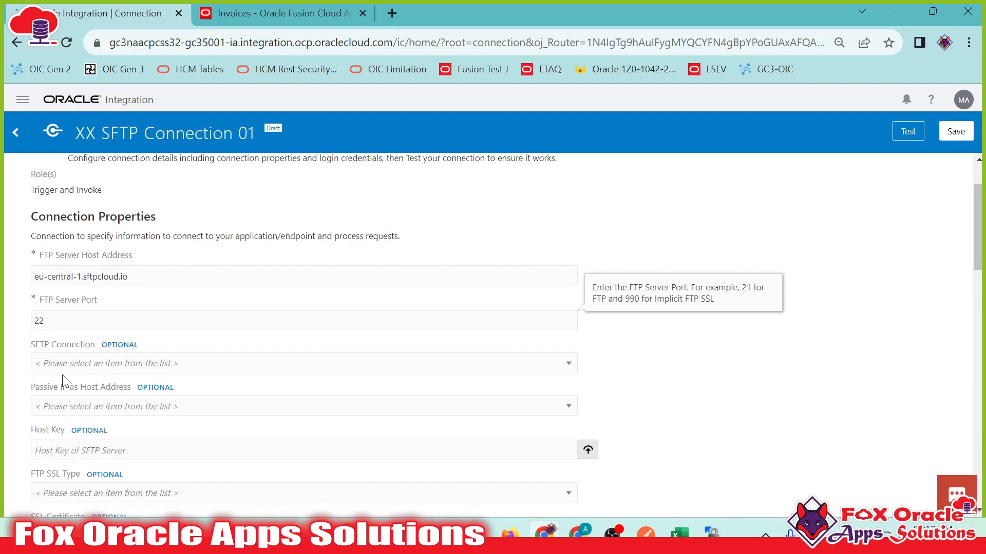
# - Set the SFTP Connection option to Yes
pyautogui.click(78, 363)
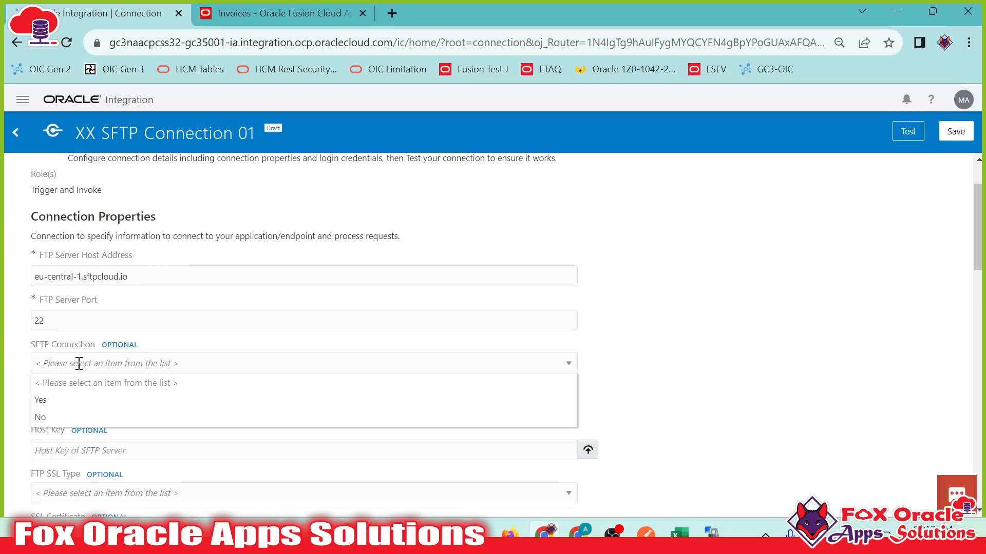
pyautogui.click(54, 406)
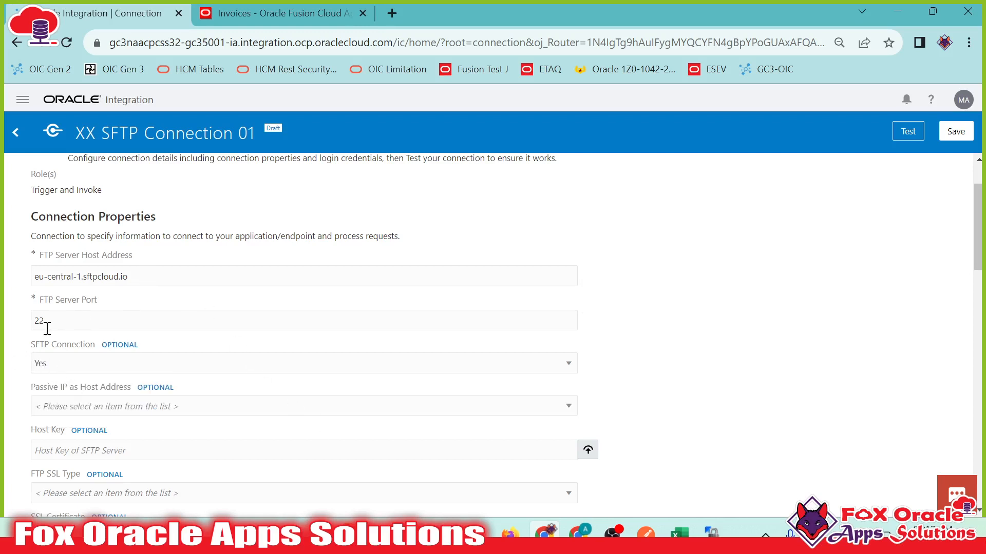
pyautogui.click(59, 361)
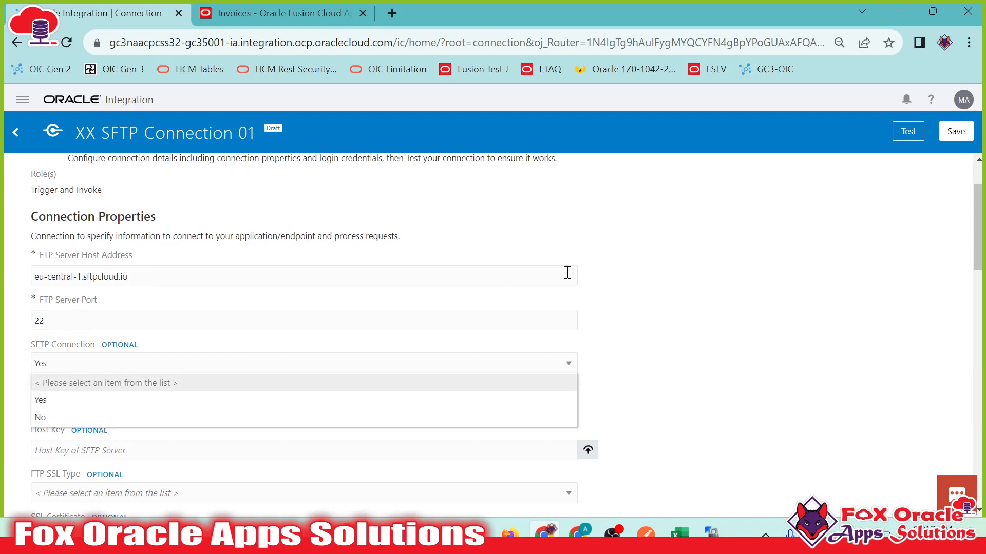
pyautogui.click(612, 268)
pyautogui.scroll(-9, 664, 270)
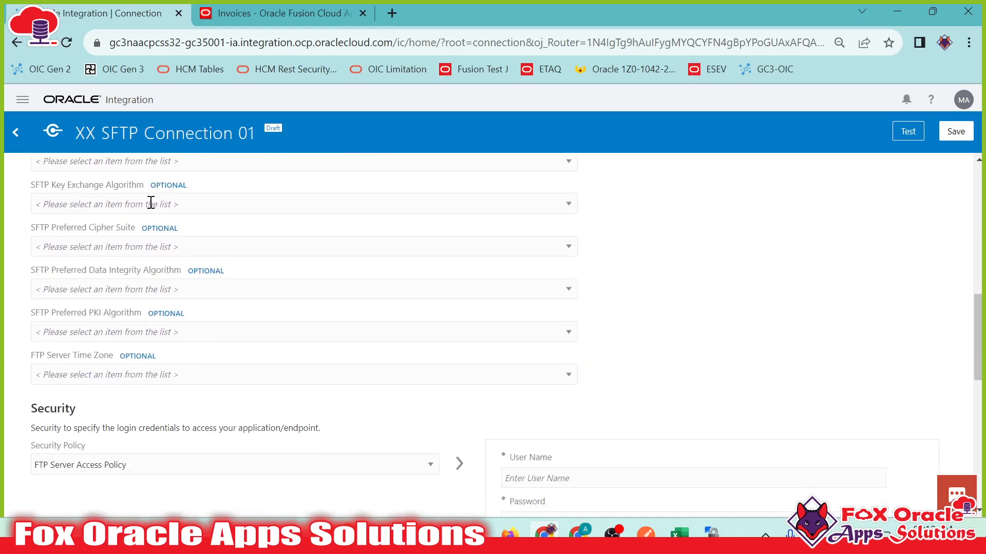
pyautogui.scroll(6, 233, 325)
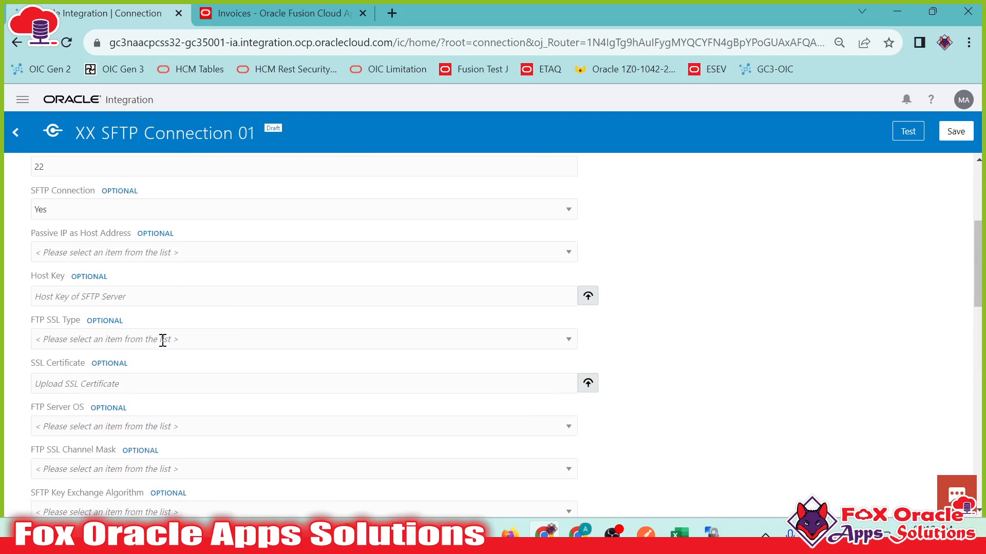
pyautogui.scroll(-3, 148, 438)
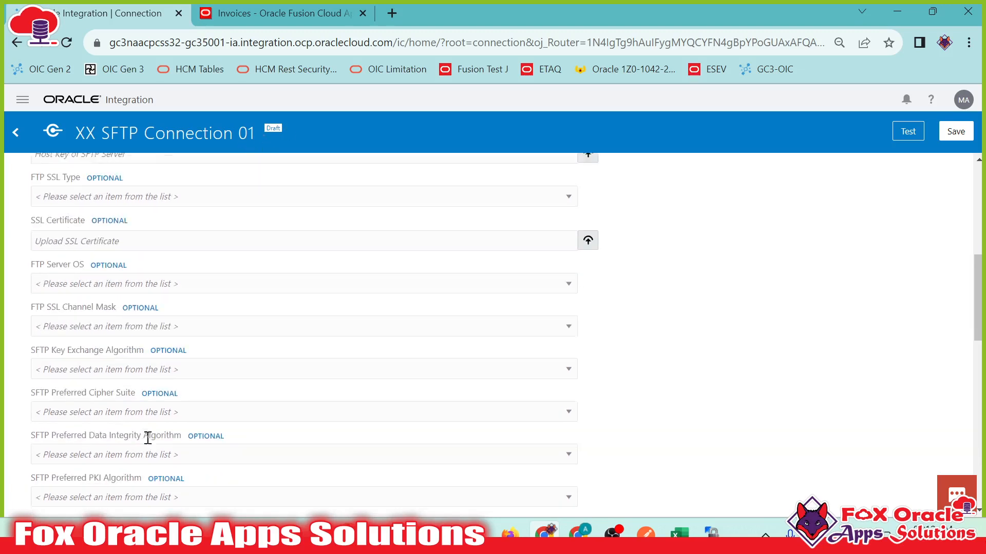
pyautogui.scroll(-8, 147, 438)
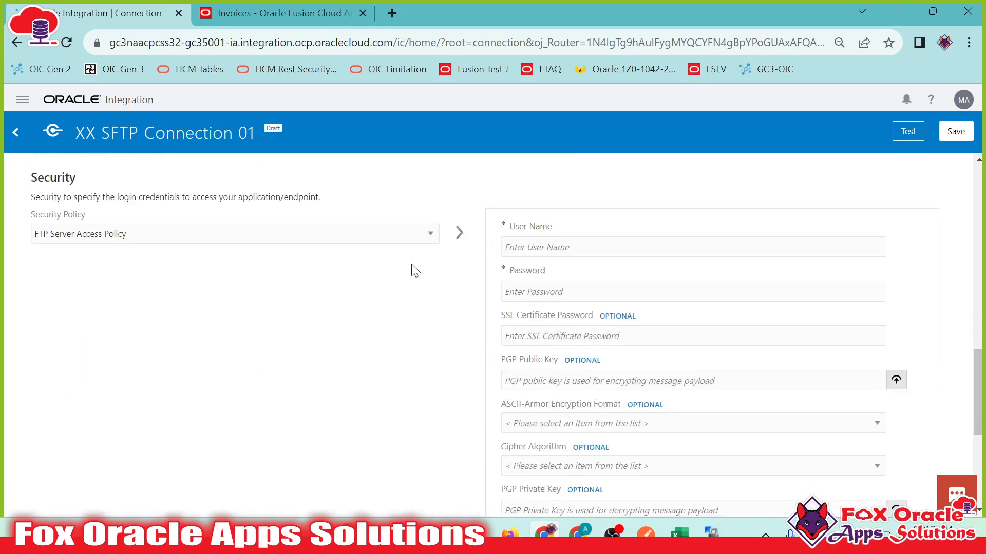
# - Copy the SFTP user name from the notes into the Security User Name field
pyautogui.click(576, 250)
pyautogui.hotkey('alt', 'Tab')
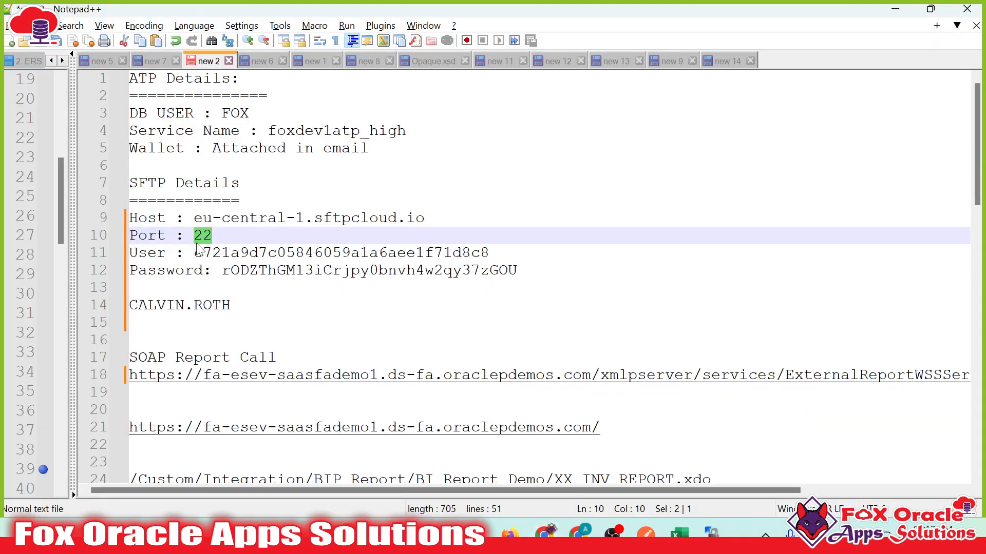
pyautogui.moveTo(195, 252); pyautogui.dragTo(495, 252)
pyautogui.hotkey('ctrl', 'c')
pyautogui.hotkey('alt', 'Tab')
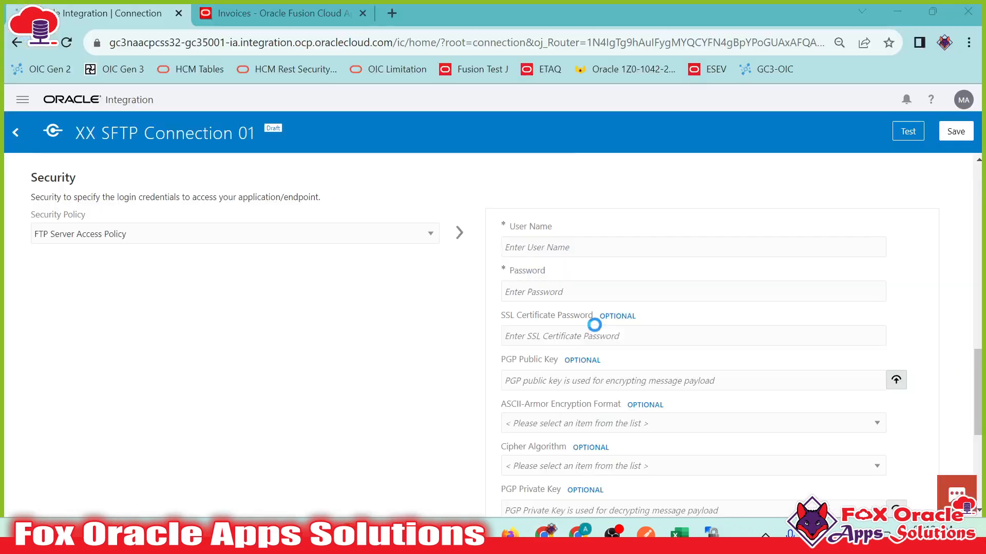
pyautogui.click(535, 246)
pyautogui.hotkey('ctrl', 'v')
# - Copy the SFTP password from the notes into the Security Password field
pyautogui.hotkey('alt', 'Tab')
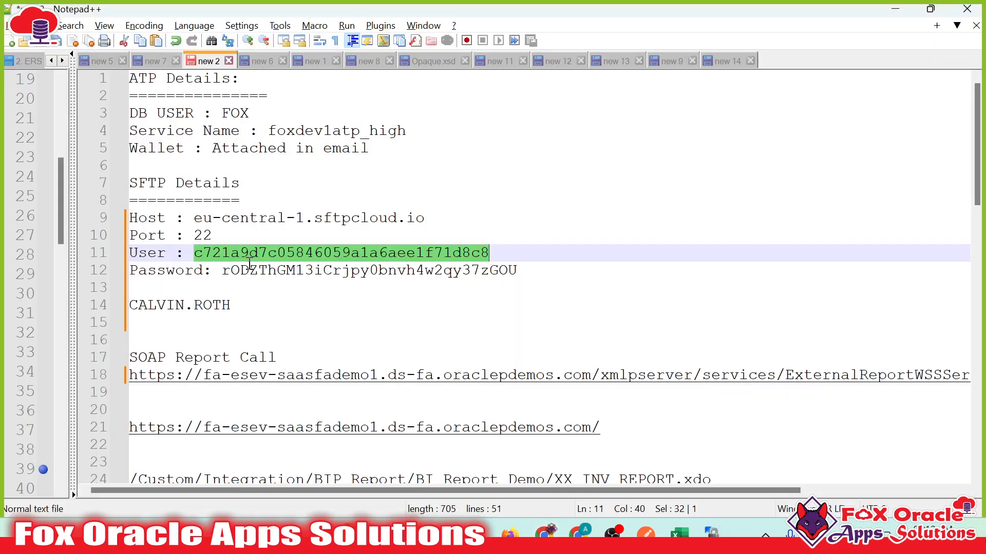
pyautogui.moveTo(223, 271); pyautogui.dragTo(545, 271)
pyautogui.hotkey('ctrl', 'c')
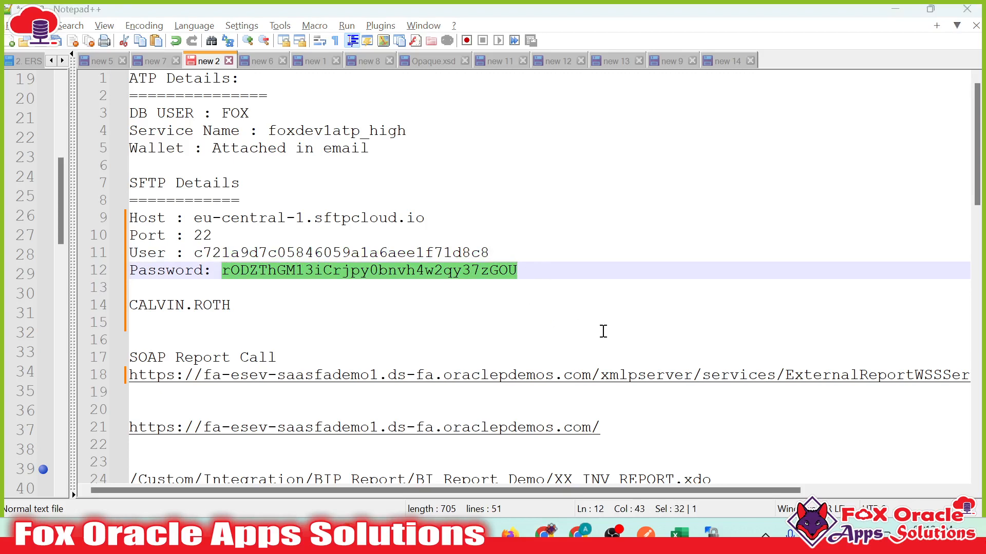
pyautogui.hotkey('alt', 'Tab')
pyautogui.click(594, 291)
pyautogui.hotkey('ctrl', 'v')
pyautogui.scroll(-1, 438, 329)
pyautogui.scroll(15, 438, 329)
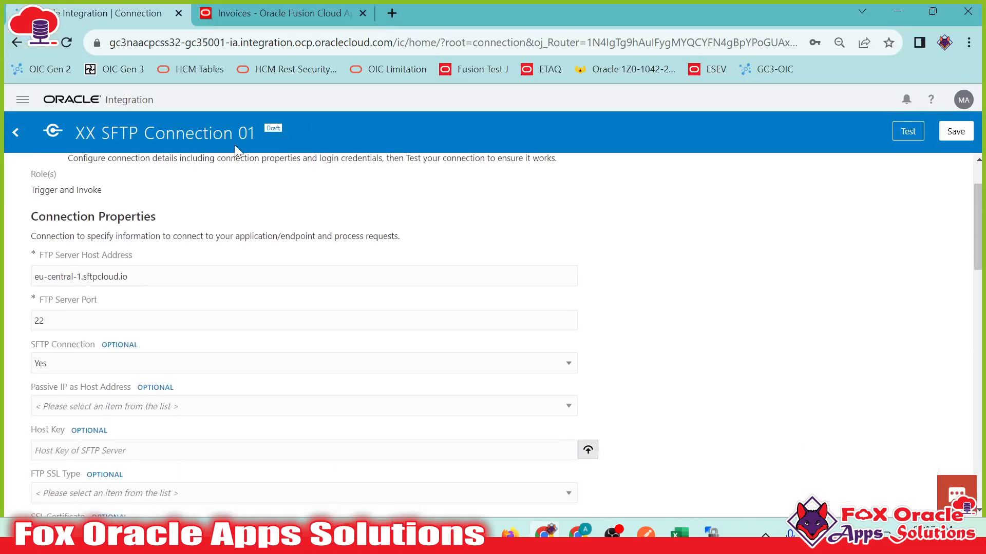
# - Run Diagnose & Test on XX SFTP Connection 01, save it, and return to Connections
pyautogui.click(909, 132)
pyautogui.click(593, 376)
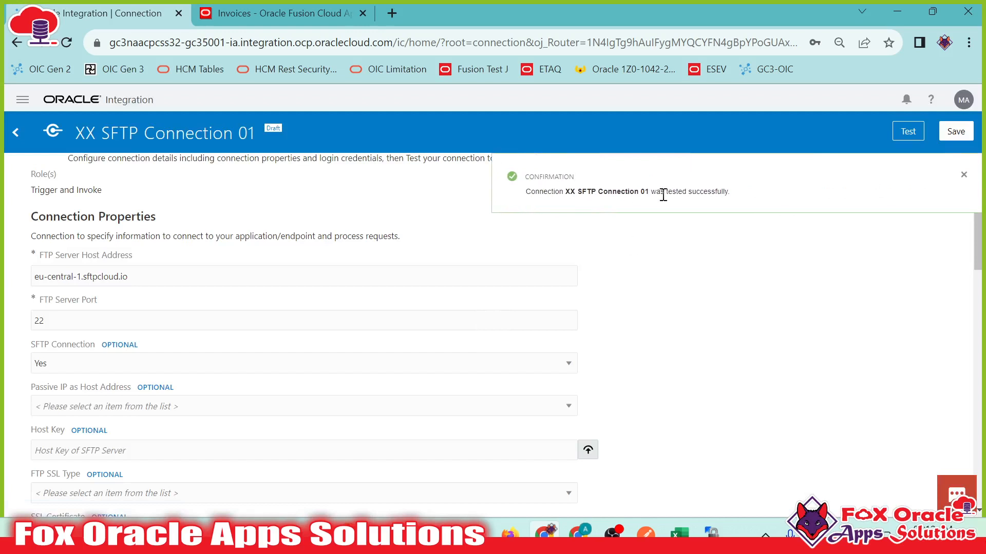
pyautogui.click(963, 175)
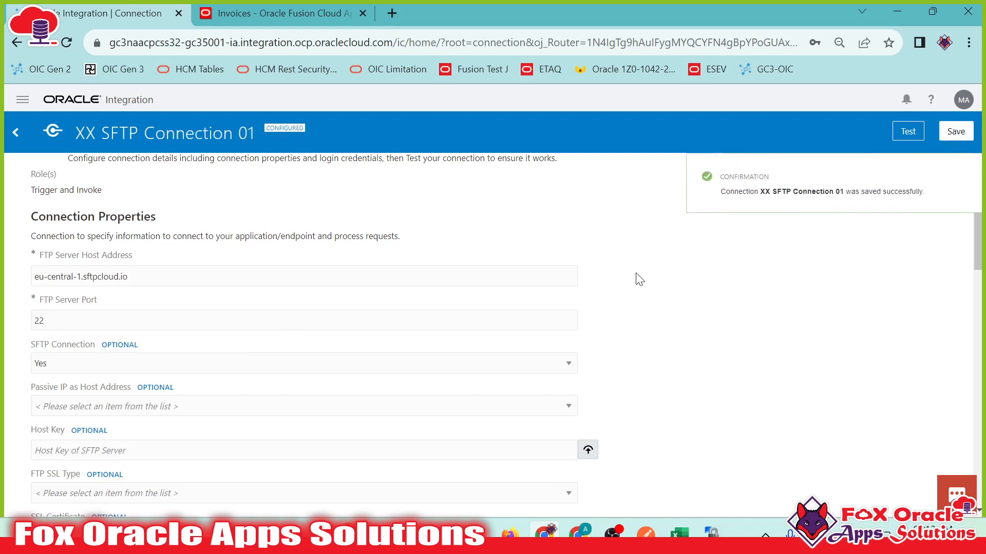
pyautogui.click(965, 176)
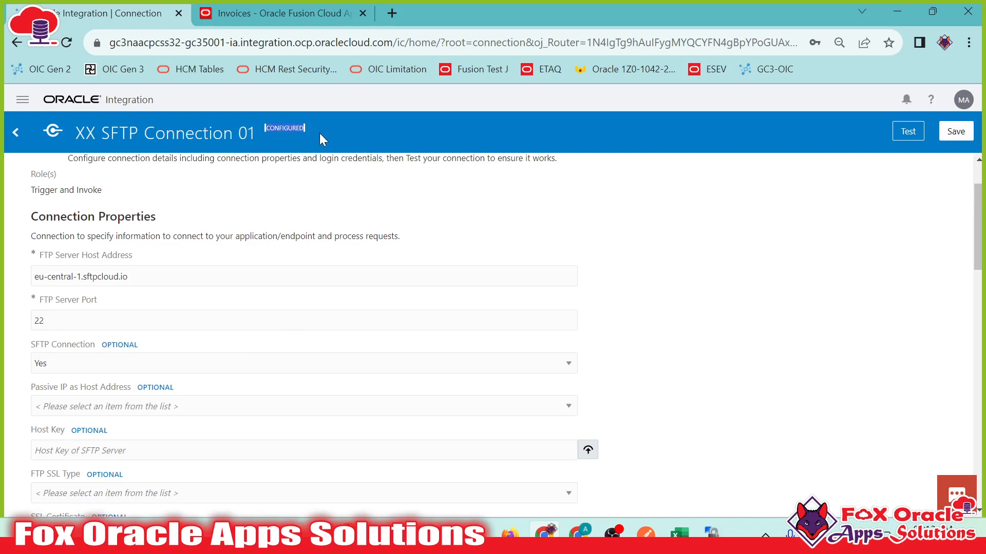
pyautogui.scroll(2, 73, 206)
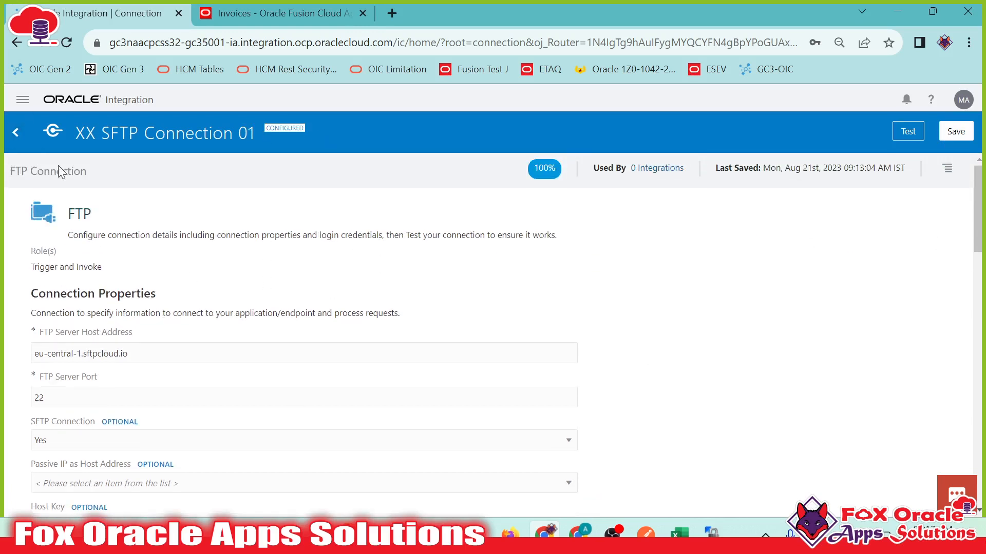
pyautogui.click(16, 132)
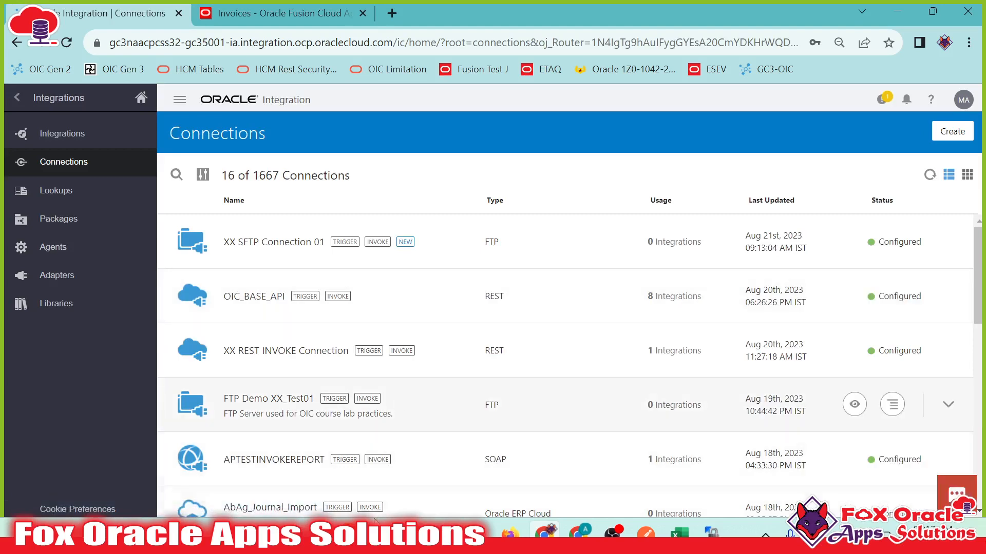
pyautogui.hotkey('alt', 'Tab')
# - Review the employee request payload JSON note in Notepad++
pyautogui.click(250, 61)
pyautogui.click(310, 62)
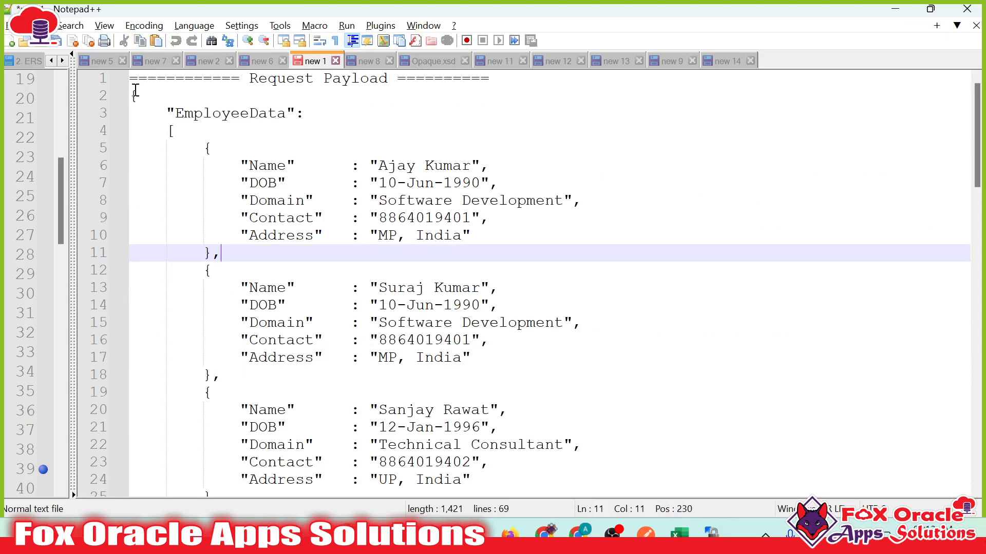
pyautogui.moveTo(135, 91); pyautogui.dragTo(340, 319)
pyautogui.click(364, 338)
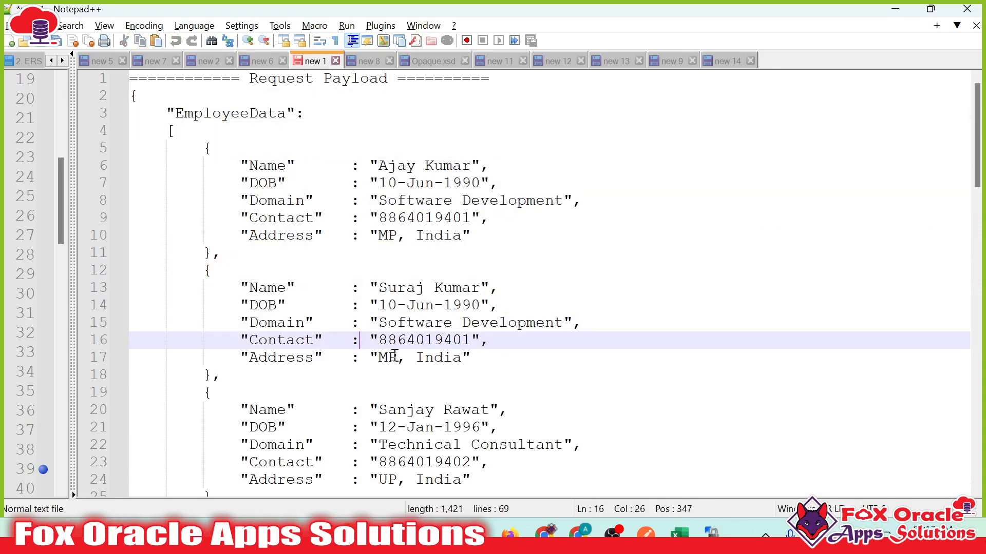
pyautogui.click(359, 353)
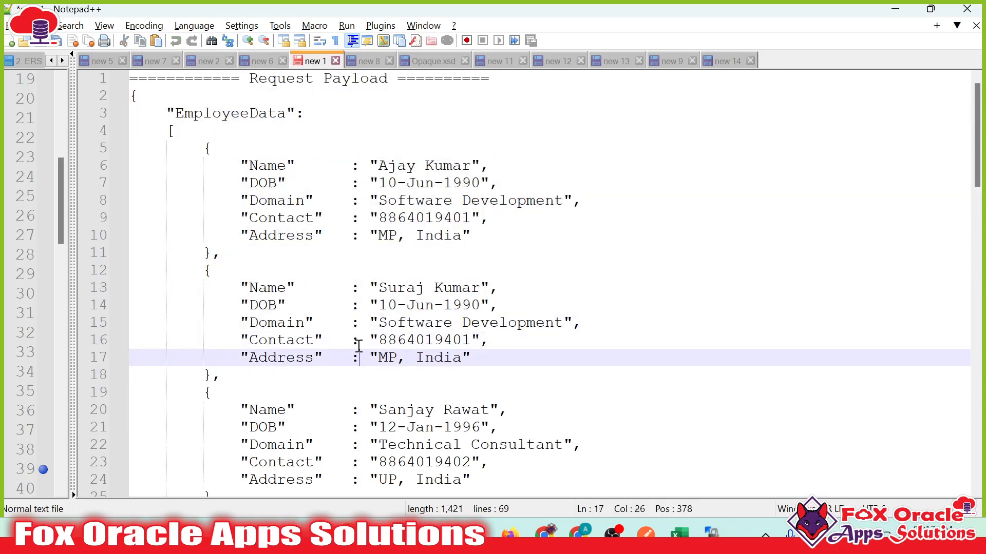
# - Open ReportDataCSV.csv in Excel, autofit all columns, and close it without saving
pyautogui.press('super+d')
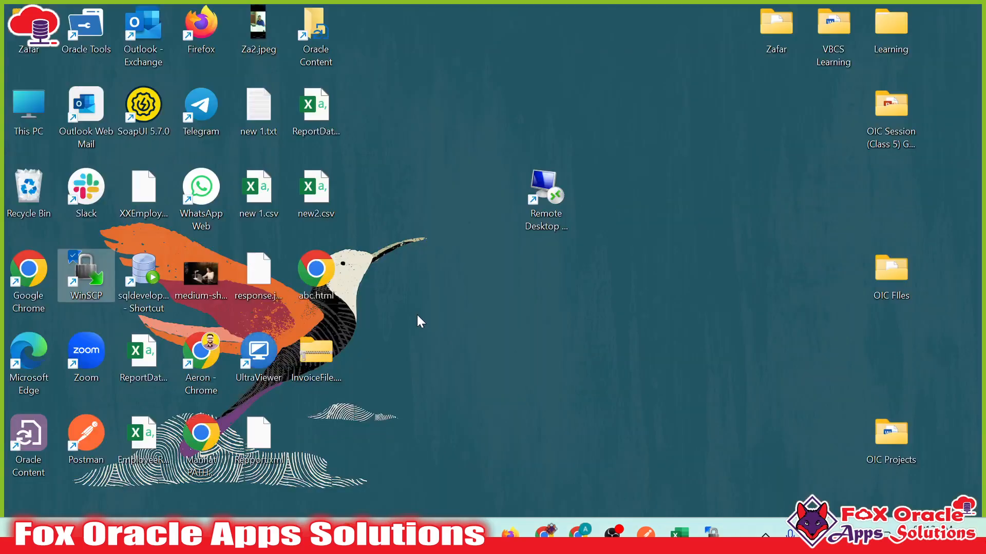
pyautogui.click(429, 331)
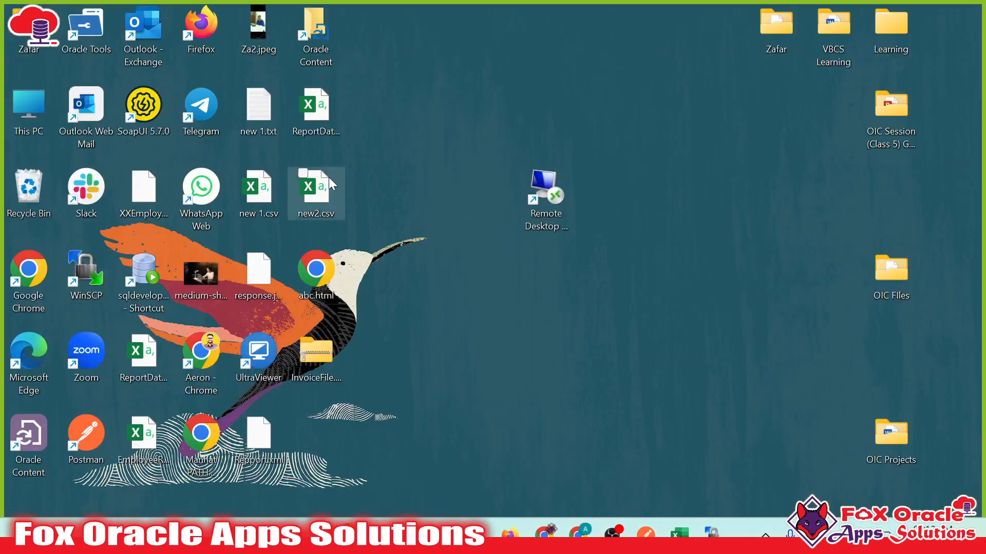
pyautogui.doubleClick(313, 116)
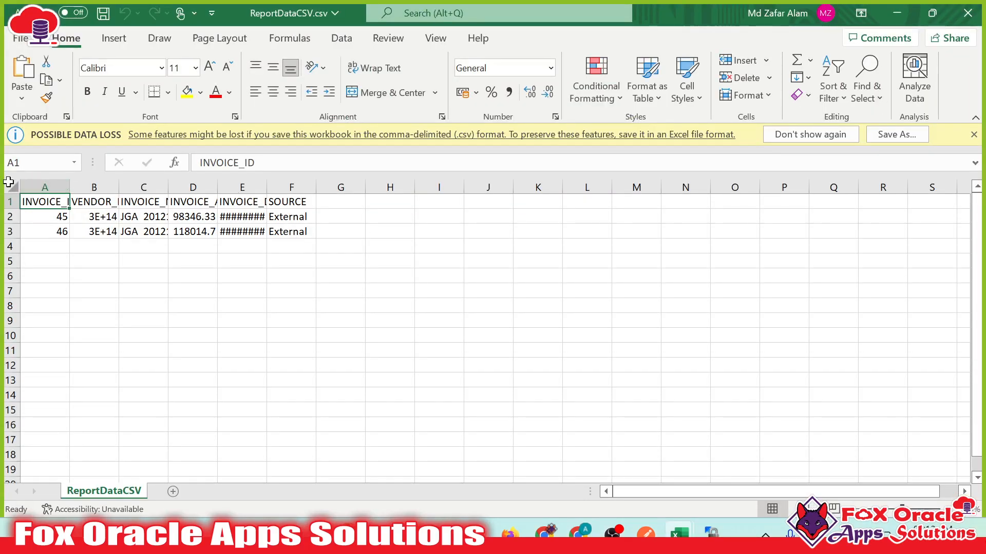
pyautogui.click(13, 183)
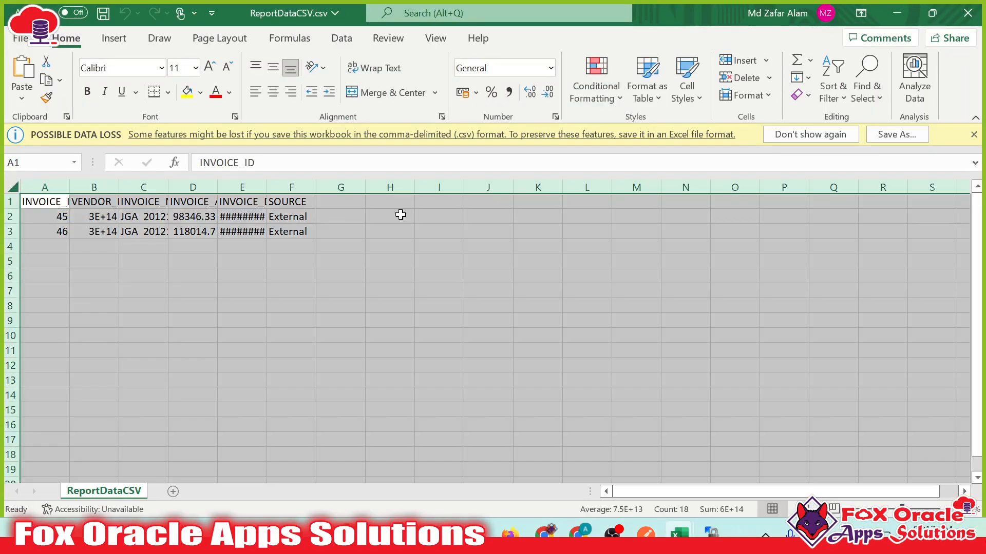
pyautogui.doubleClick(70, 187)
pyautogui.click(344, 275)
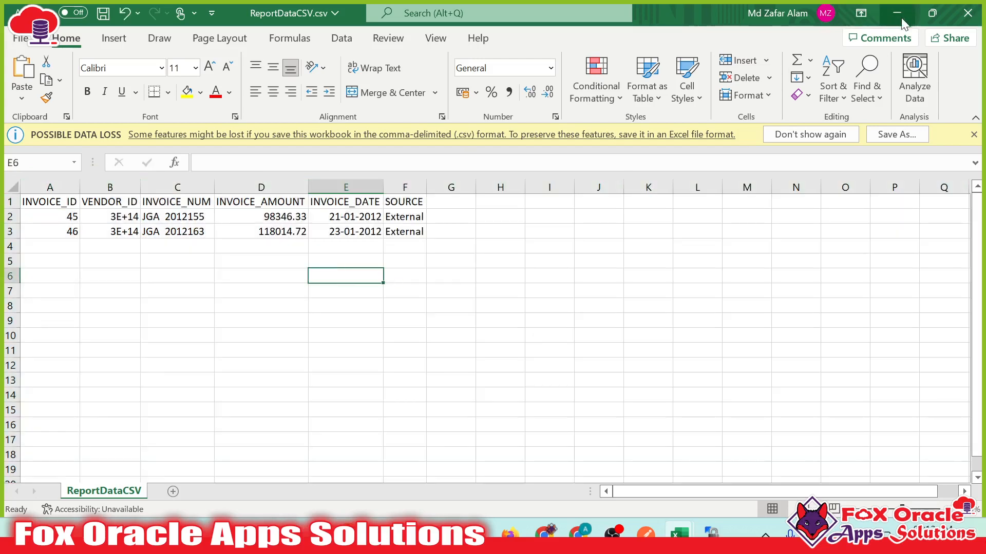
pyautogui.click(968, 15)
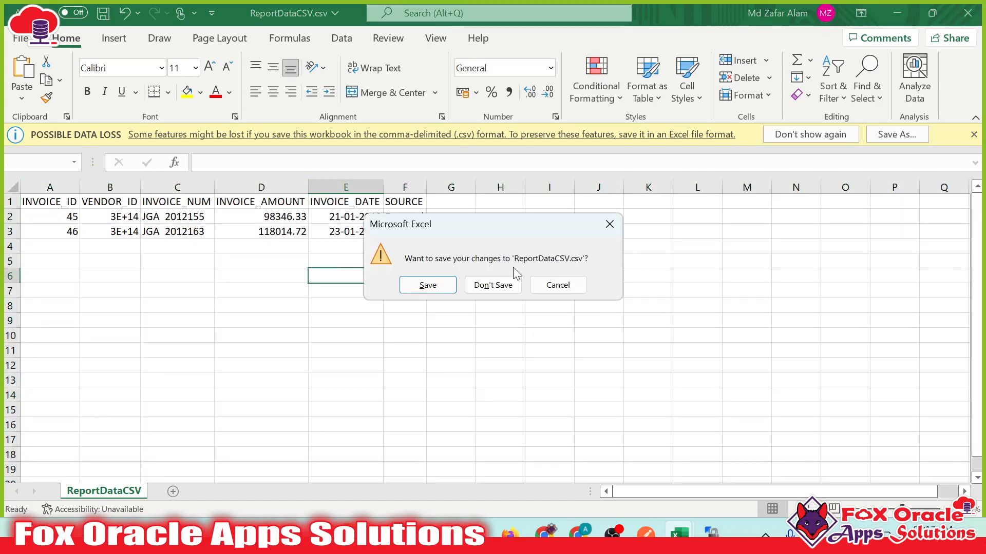
pyautogui.click(493, 284)
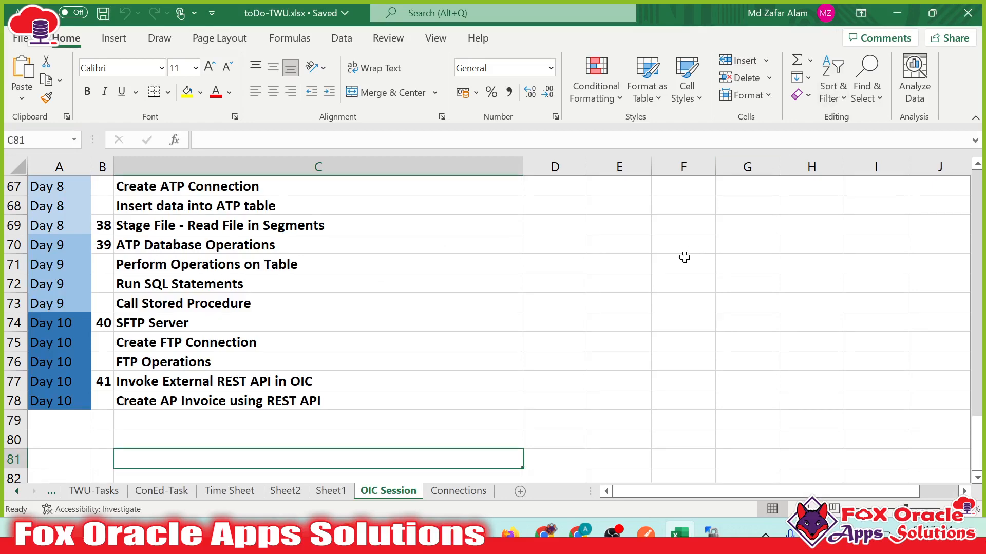
# - Open EmployeeReportSample.csv, autofit its columns, close it unsaved, and start a blank workbook
pyautogui.press('super+d')
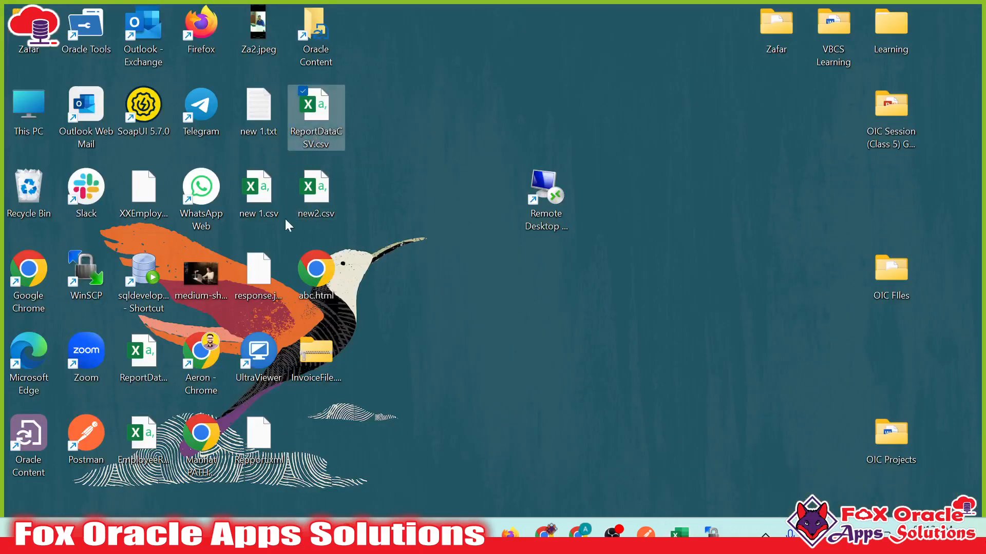
pyautogui.click(142, 357)
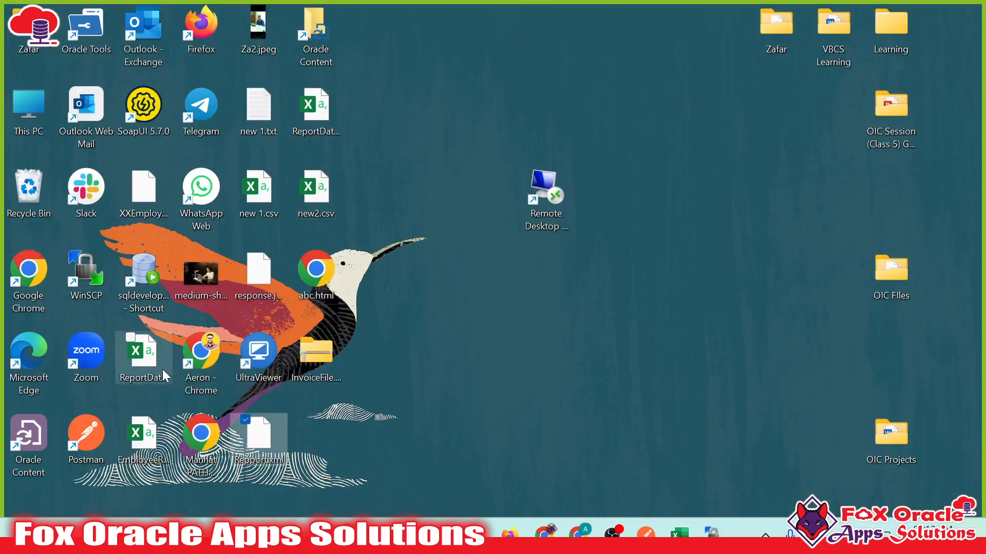
pyautogui.click(150, 431)
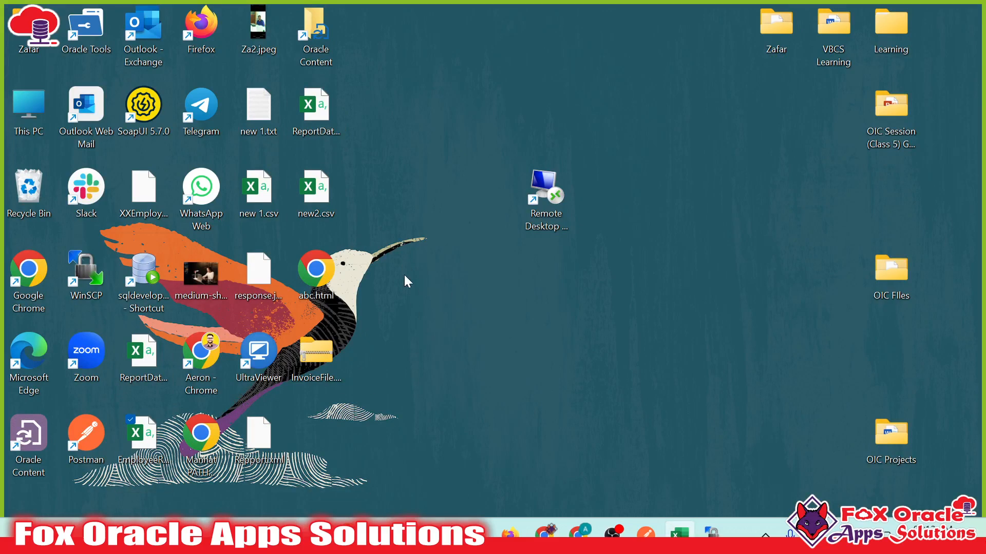
pyautogui.click(497, 301)
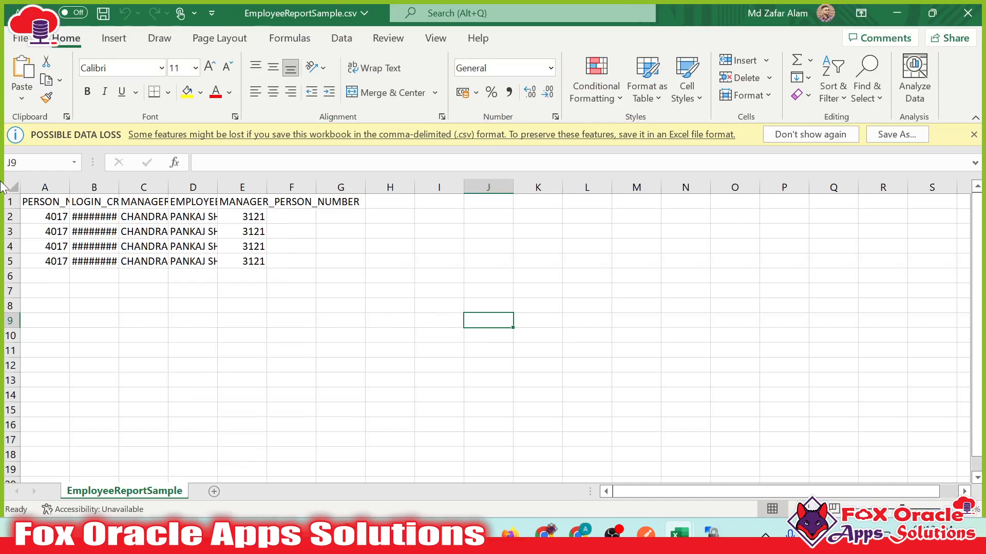
pyautogui.click(11, 187)
pyautogui.doubleClick(70, 188)
pyautogui.click(359, 305)
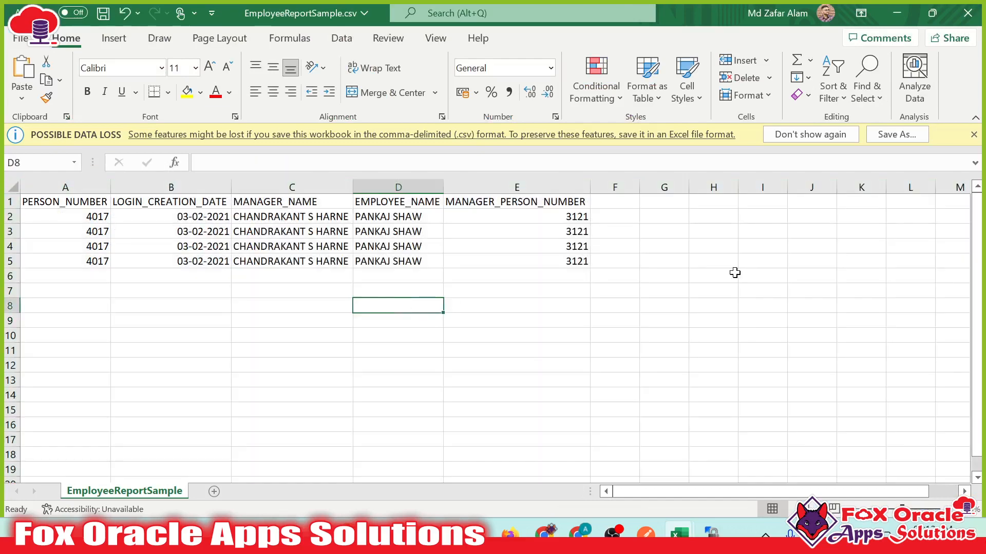
pyautogui.click(968, 13)
pyautogui.click(491, 288)
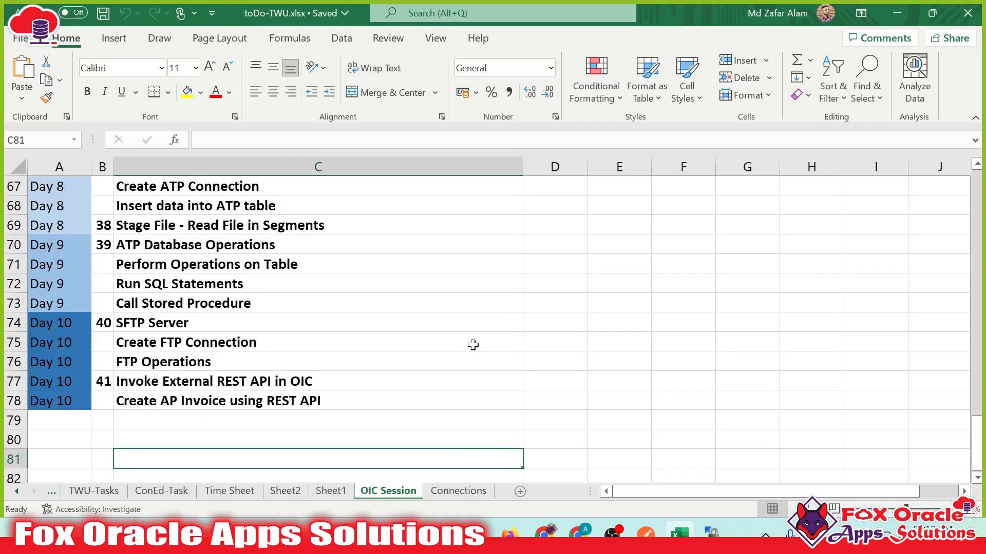
pyautogui.hotkey('ctrl', 'n')
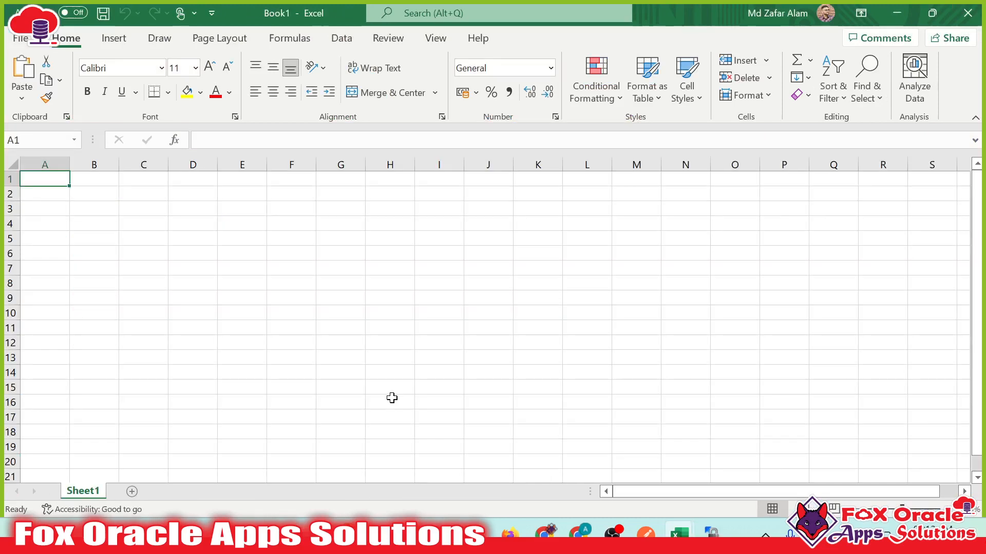
# - Copy the field names Name, DOB and Domain from the Notepad++ payload into cells A1:C1
pyautogui.hotkey('alt', 'Tab')
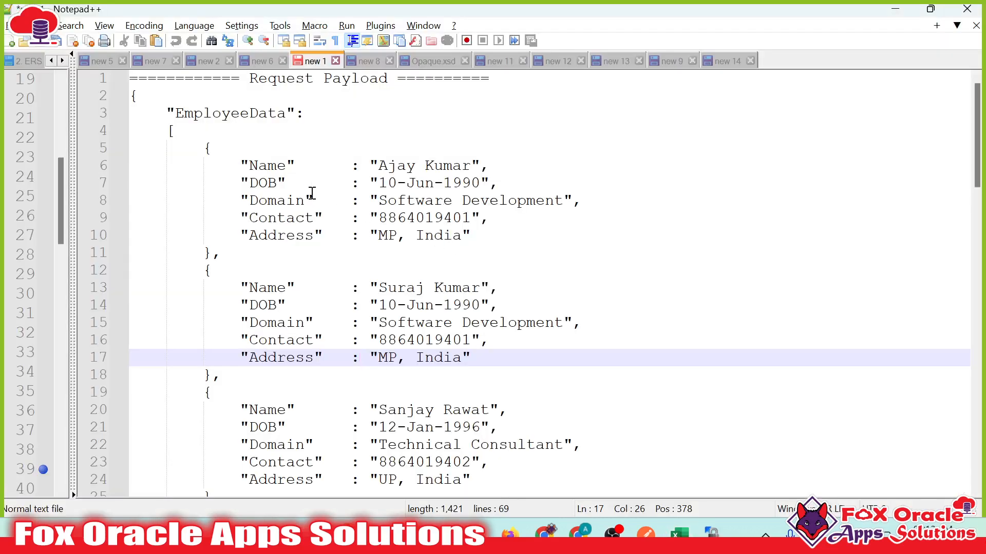
pyautogui.click(257, 164)
pyautogui.doubleClick(254, 201)
pyautogui.doubleClick(261, 165)
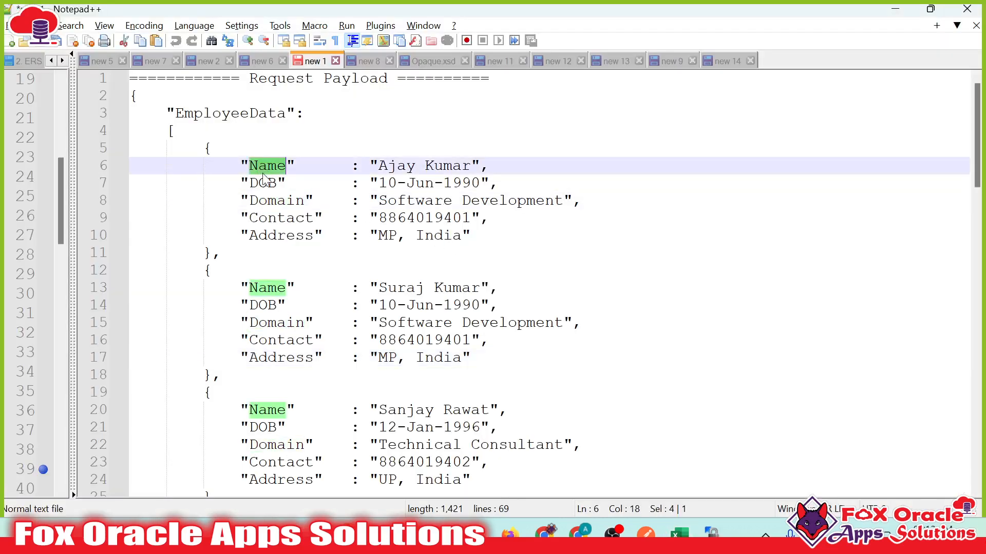
pyautogui.click(162, 112)
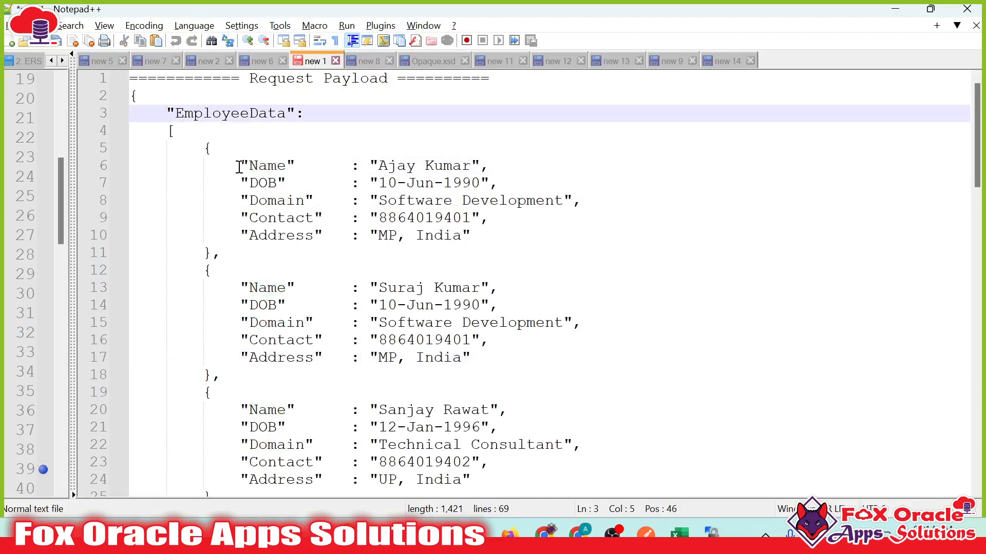
pyautogui.moveTo(239, 167); pyautogui.dragTo(489, 235)
pyautogui.click(369, 235)
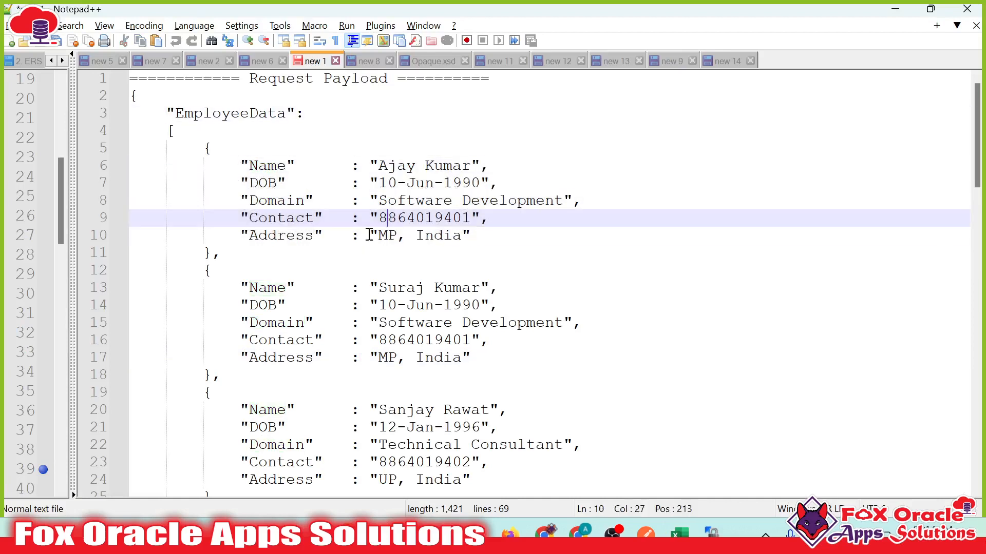
pyautogui.click(365, 237)
pyautogui.doubleClick(262, 166)
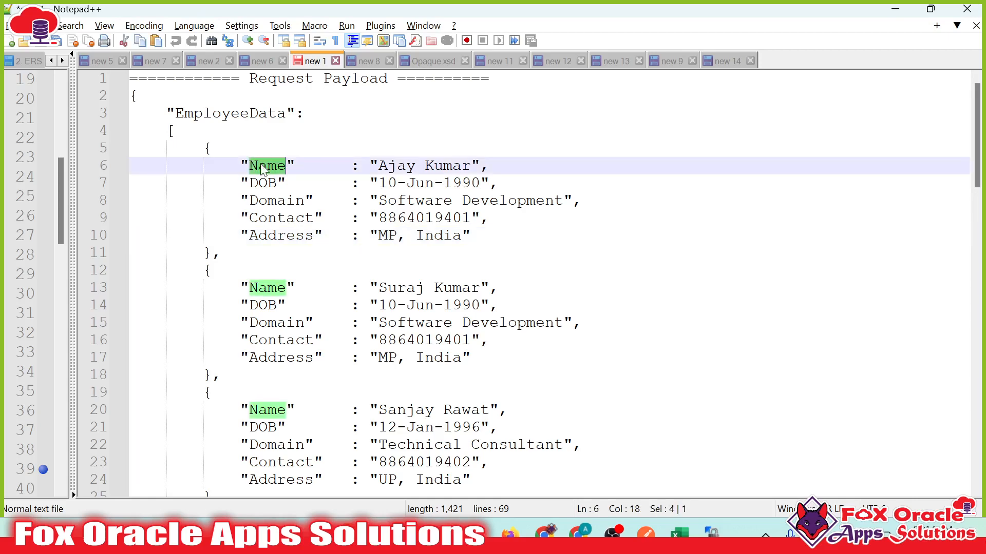
pyautogui.hotkey('ctrl', 'c')
pyautogui.hotkey('alt', 'Tab')
pyautogui.hotkey('ctrl', 'v')
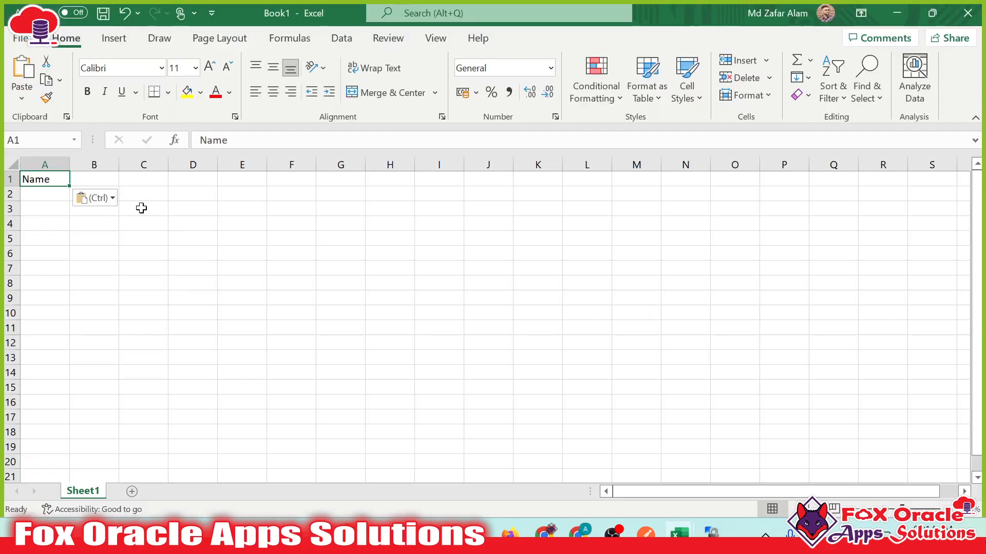
pyautogui.hotkey('alt', 'Tab')
pyautogui.click(277, 185)
pyautogui.doubleClick(265, 183)
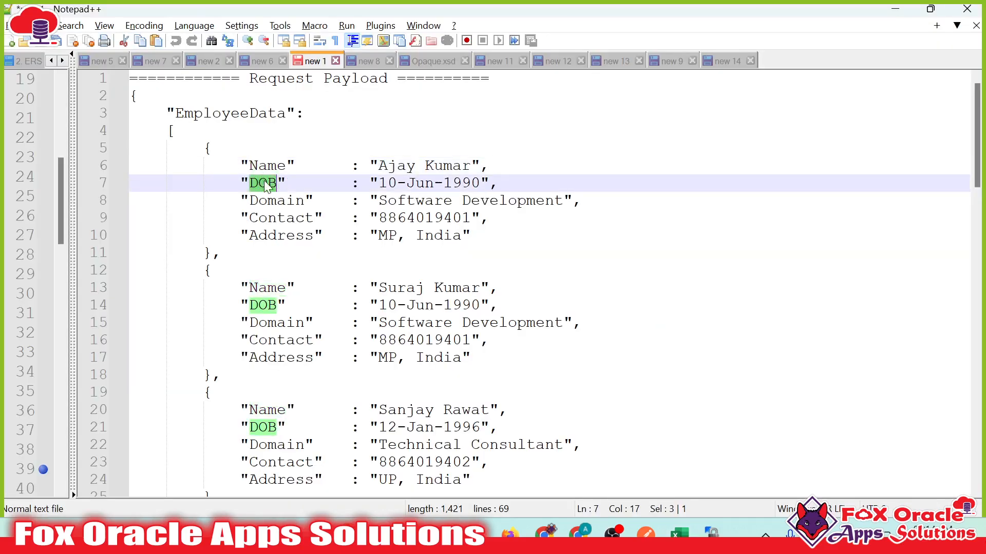
pyautogui.hotkey('ctrl', 'c')
pyautogui.hotkey('alt', 'Tab')
pyautogui.click(92, 179)
pyautogui.hotkey('ctrl', 'v')
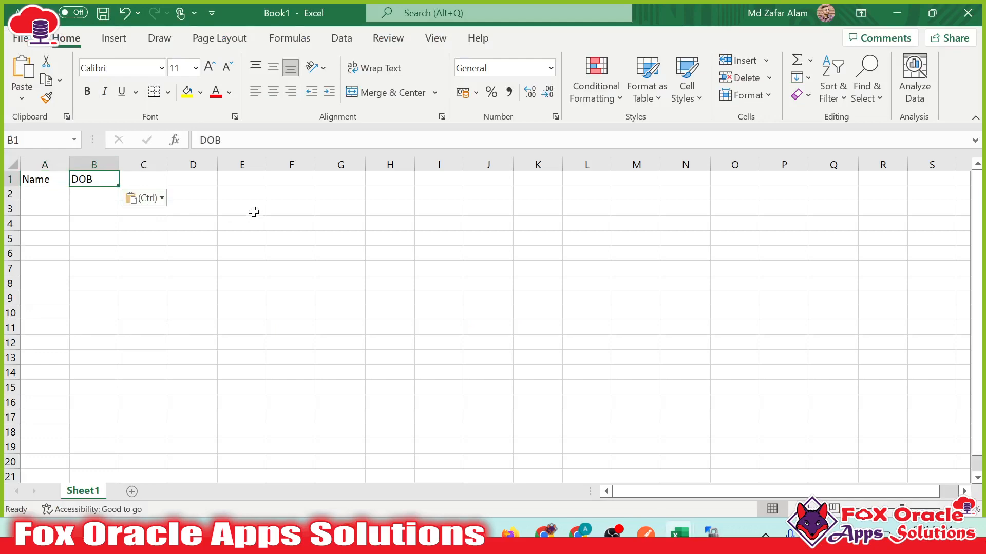
pyautogui.hotkey('alt', 'Tab')
pyautogui.doubleClick(262, 201)
pyautogui.hotkey('ctrl', 'c')
pyautogui.hotkey('alt', 'Tab')
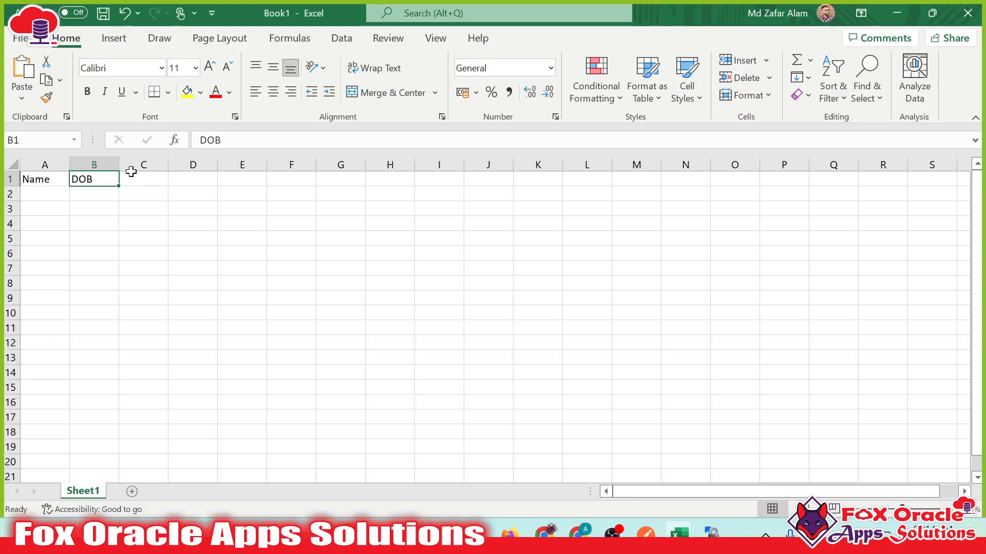
pyautogui.click(136, 178)
pyautogui.hotkey('ctrl', 'v')
# - Paste the field names Contact and Address from the payload into cells D1 and E1
pyautogui.hotkey('alt', 'Tab')
pyautogui.doubleClick(286, 215)
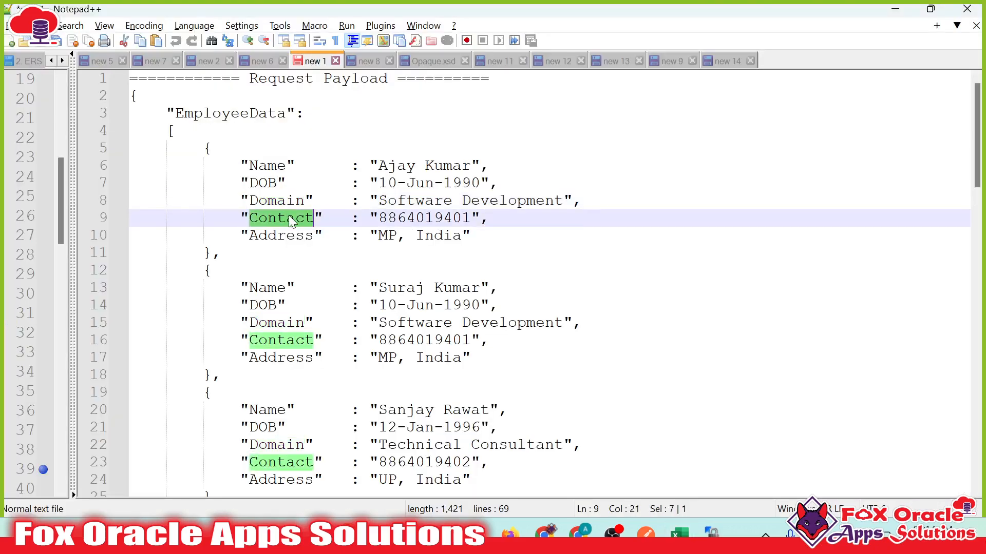
pyautogui.hotkey('ctrl', 'c')
pyautogui.hotkey('alt', 'Tab')
pyautogui.keyDown('ctrl'); pyautogui.click(213, 181); pyautogui.keyUp('ctrl')
pyautogui.hotkey('ctrl', 'v')
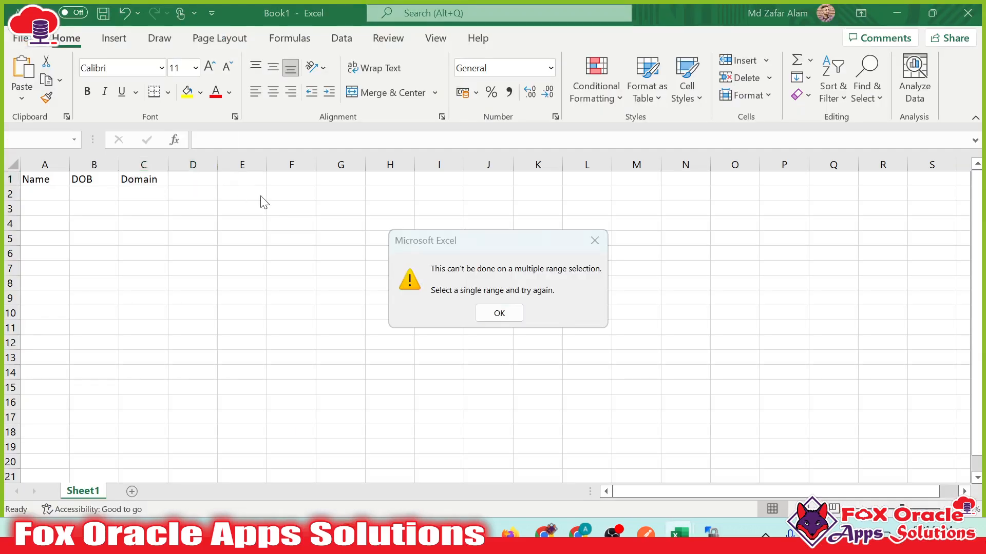
pyautogui.hotkey('alt', 'Tab')
pyautogui.hotkey('alt', 'Tab')
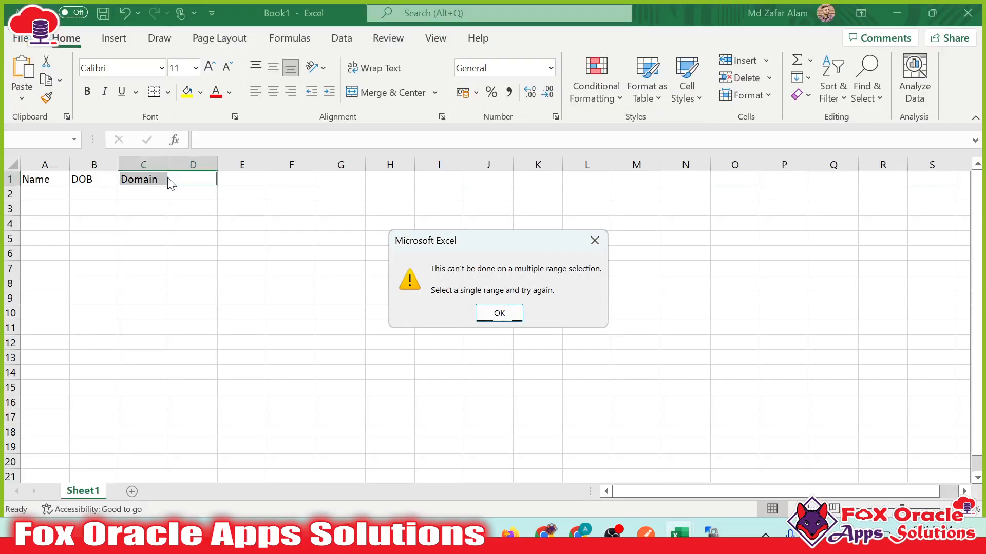
pyautogui.click(500, 313)
pyautogui.click(193, 180)
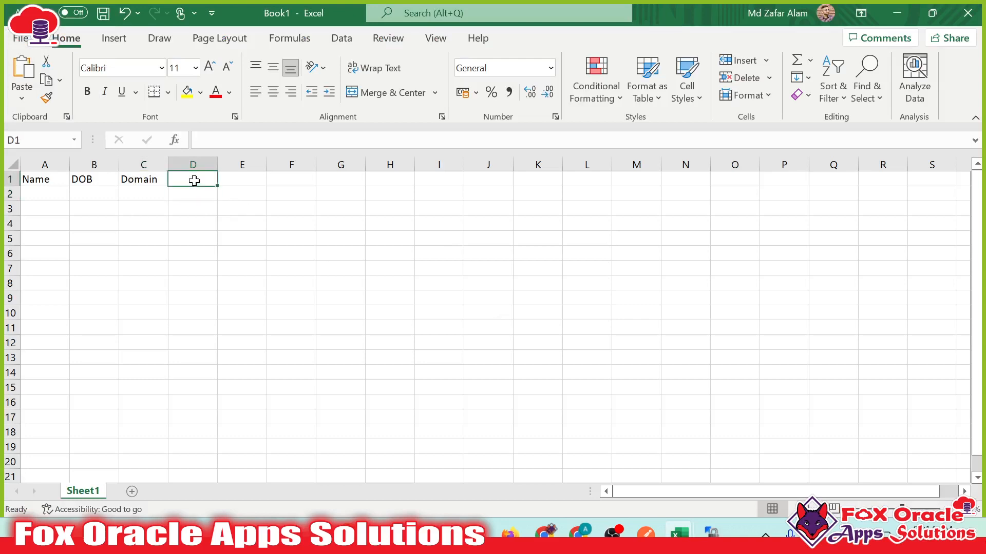
pyautogui.hotkey('ctrl', 'v')
pyautogui.hotkey('alt', 'Tab')
pyautogui.doubleClick(297, 236)
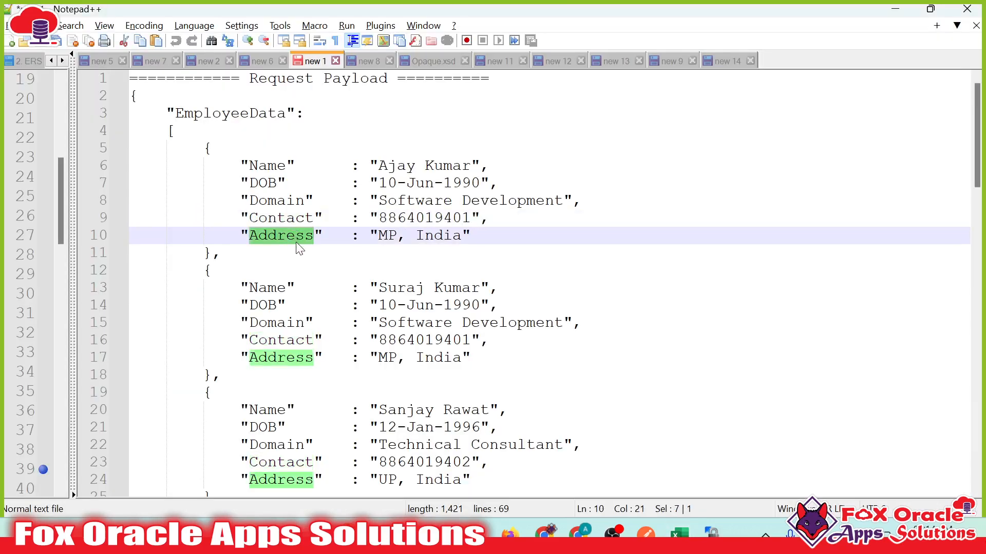
pyautogui.hotkey('ctrl', 'c')
pyautogui.hotkey('alt', 'Tab')
pyautogui.click(241, 180)
pyautogui.hotkey('ctrl', 'v')
# - Enter the headers CreationDate, CreatedBy and InstanceId in cells F1:H1
pyautogui.click(307, 178)
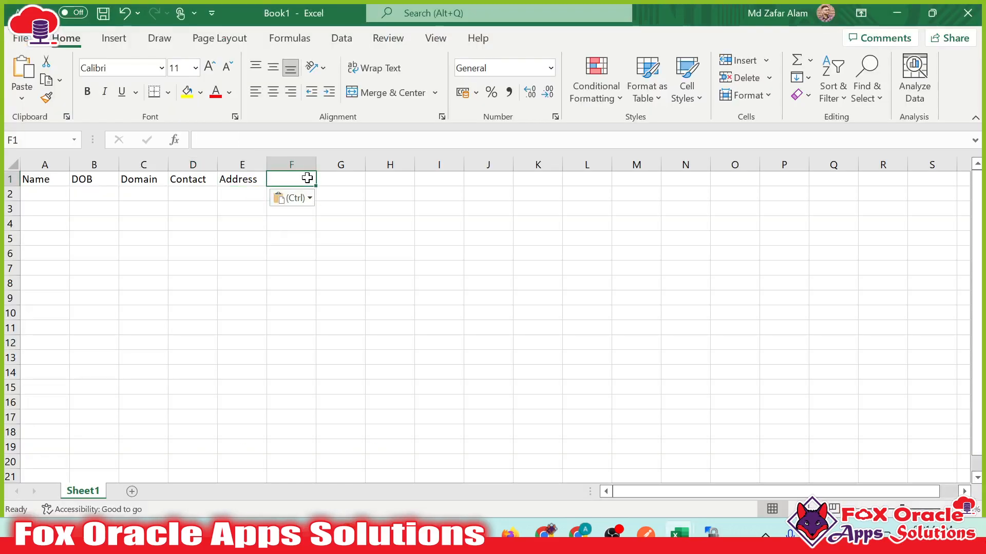
pyautogui.write('Creation')
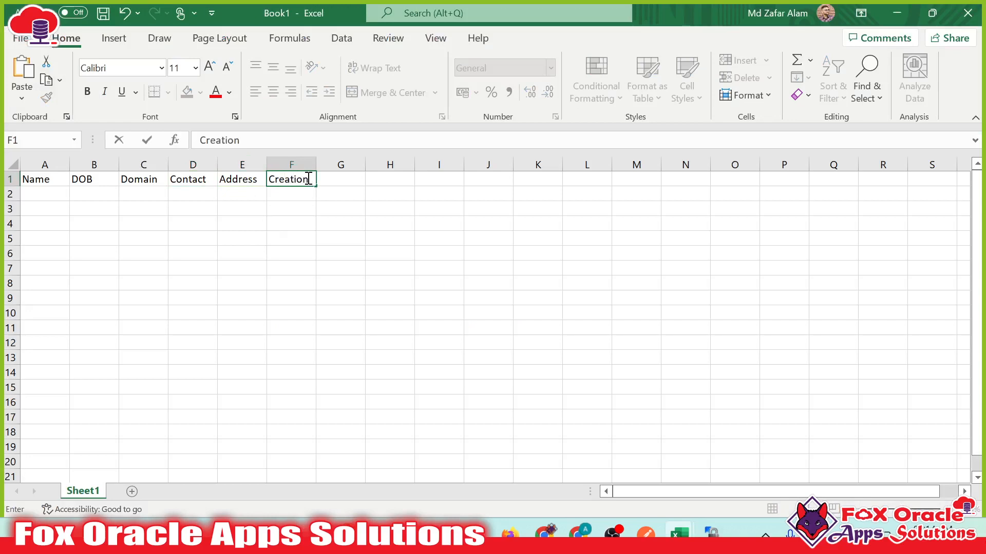
pyautogui.write('Date')
pyautogui.press('Tab')
pyautogui.write('Create')
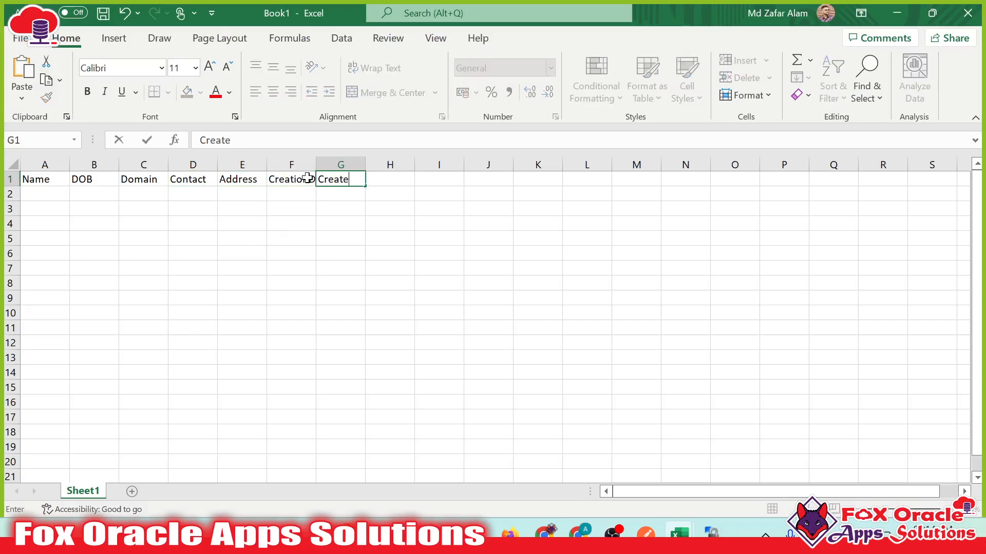
pyautogui.write('dBy')
pyautogui.press('Tab')
pyautogui.write('Insta')
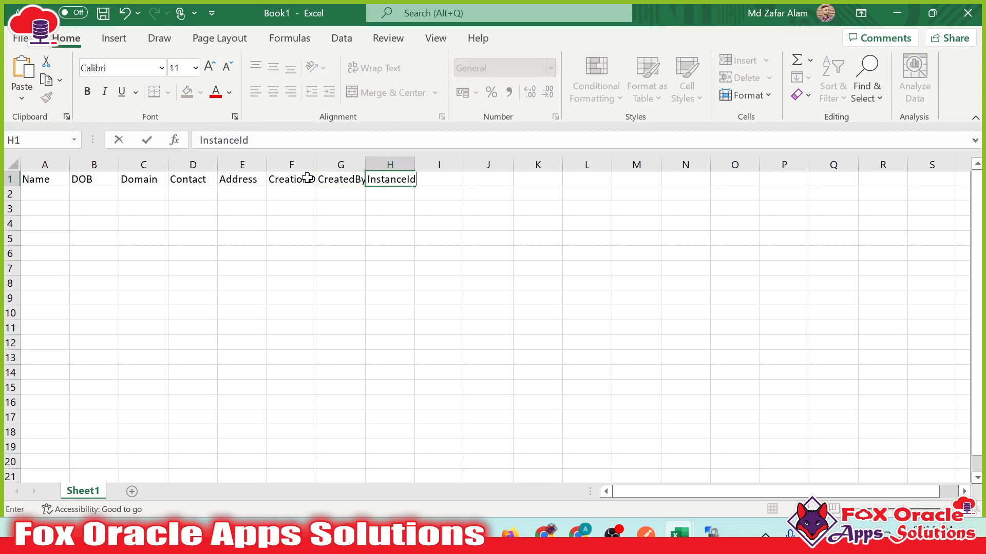
pyautogui.click(253, 262)
# - Autofit column F and copy the header row A1:H1 into row 2
pyautogui.doubleClick(315, 164)
pyautogui.click(367, 240)
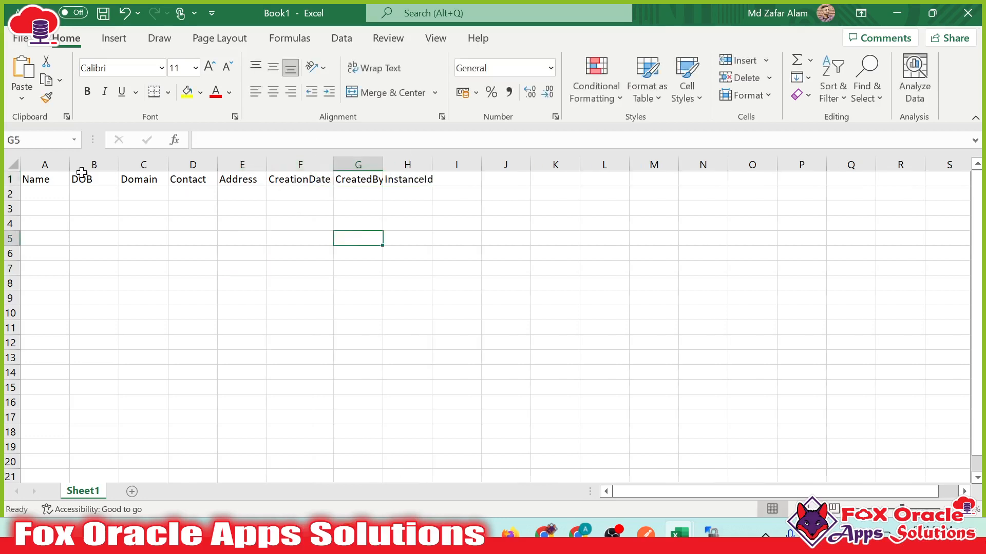
pyautogui.click(70, 179)
pyautogui.moveTo(70, 179); pyautogui.dragTo(380, 179)
pyautogui.hotkey('ctrl', 'c')
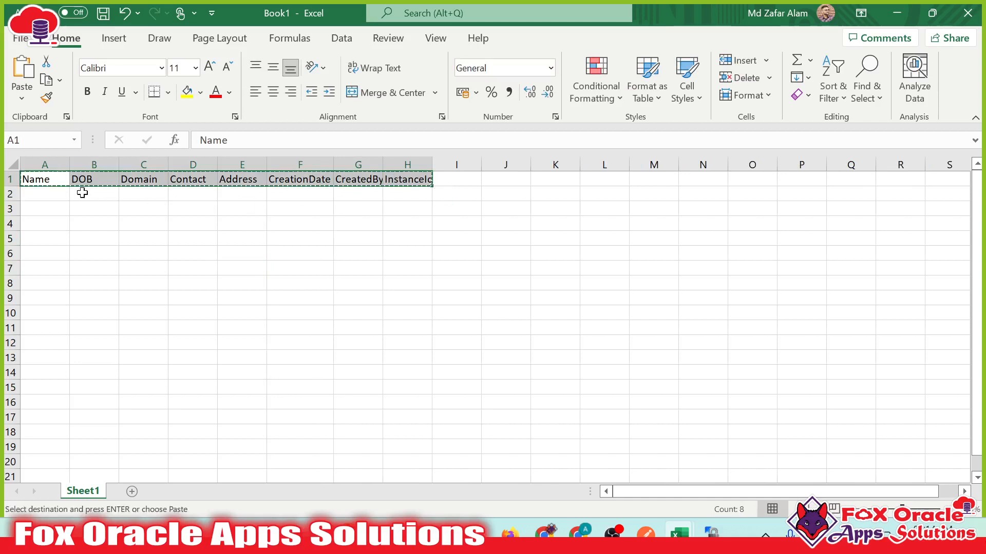
pyautogui.press('Down')
pyautogui.hotkey('ctrl', 'v')
pyautogui.click(115, 225)
# - Save the workbook to the Desktop as EmployeeSample.csv in CSV UTF-8 format
pyautogui.hotkey('ctrl', 's')
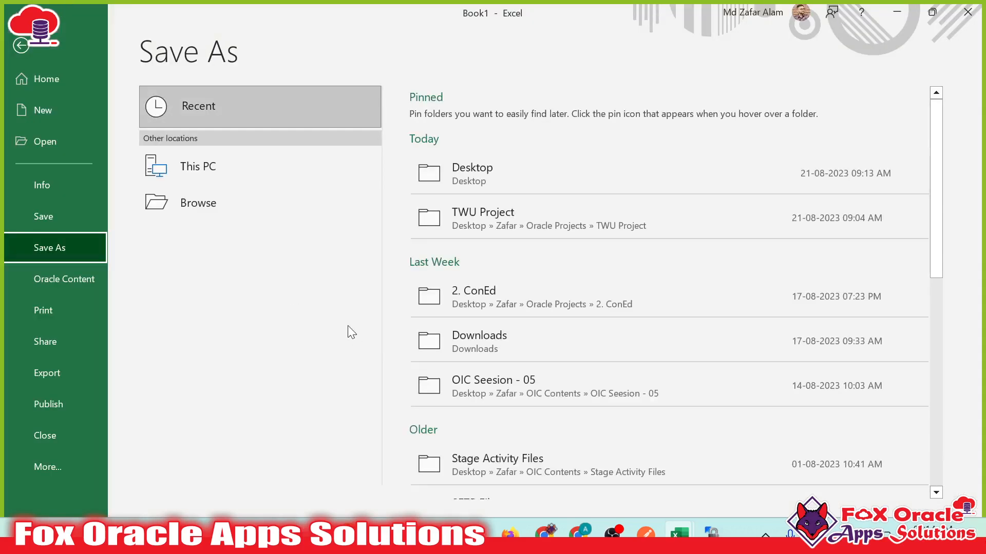
pyautogui.click(599, 190)
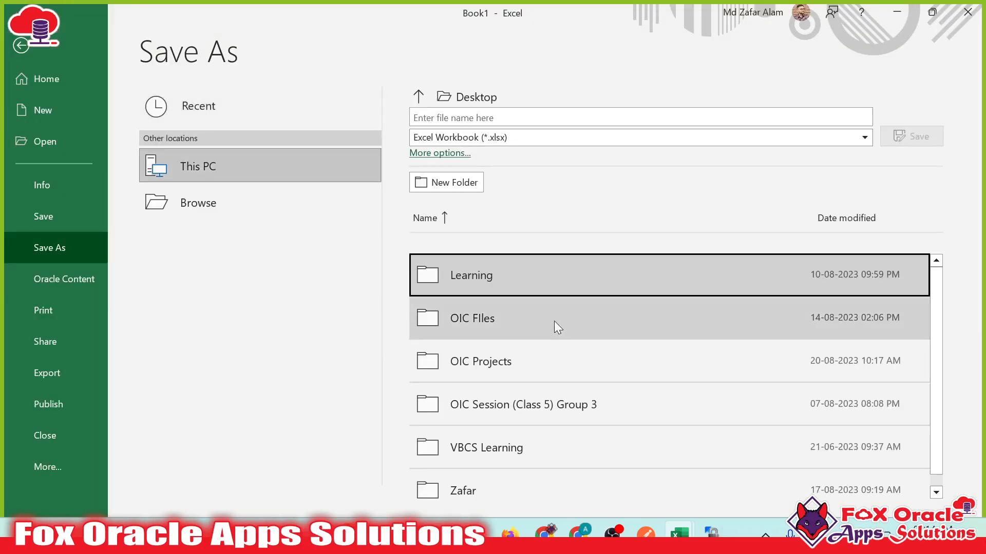
pyautogui.click(484, 114)
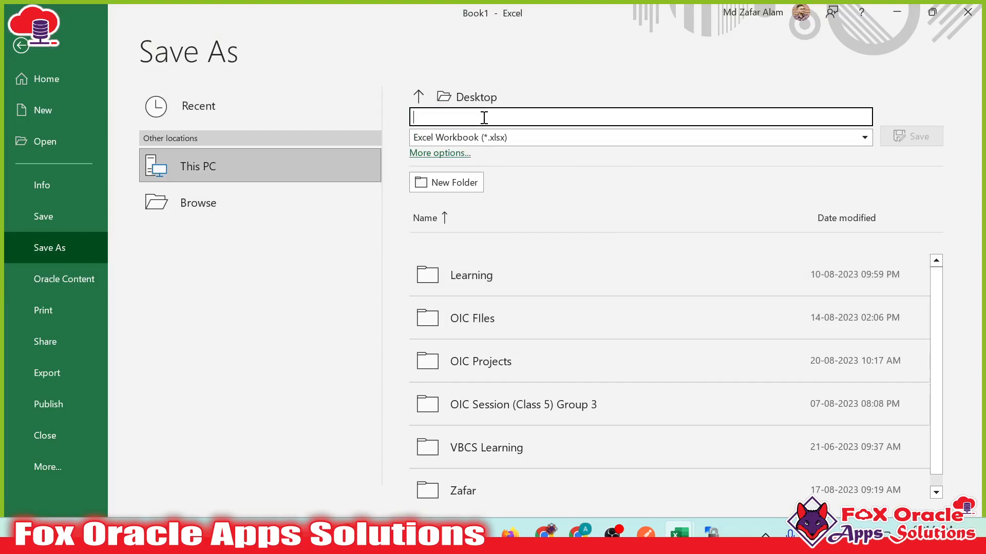
pyautogui.write('EmployeeSample')
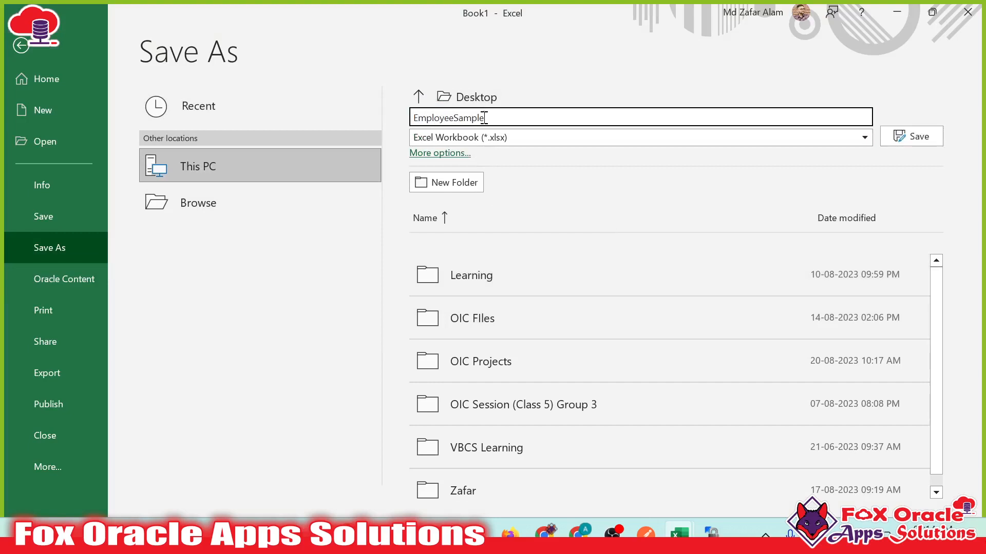
pyautogui.click(527, 133)
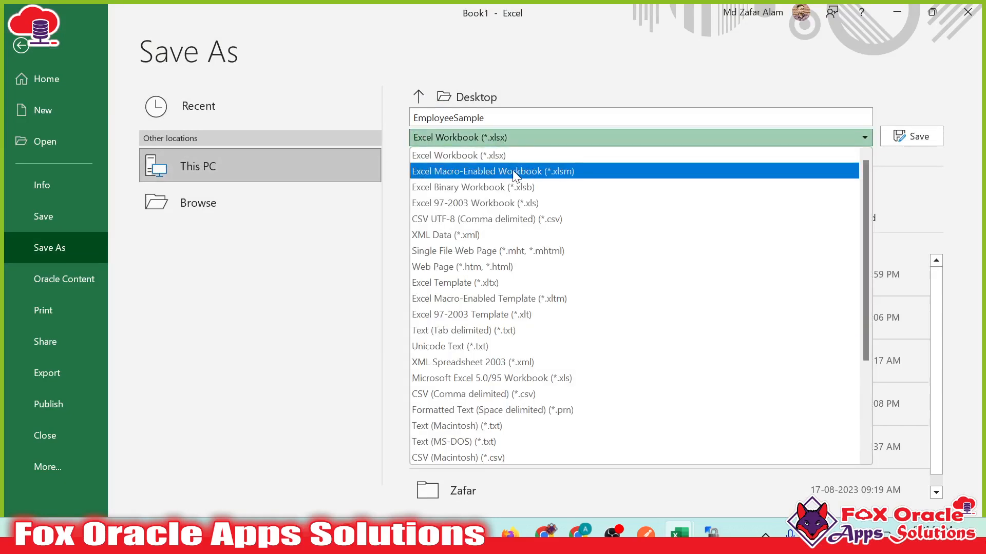
pyautogui.click(513, 222)
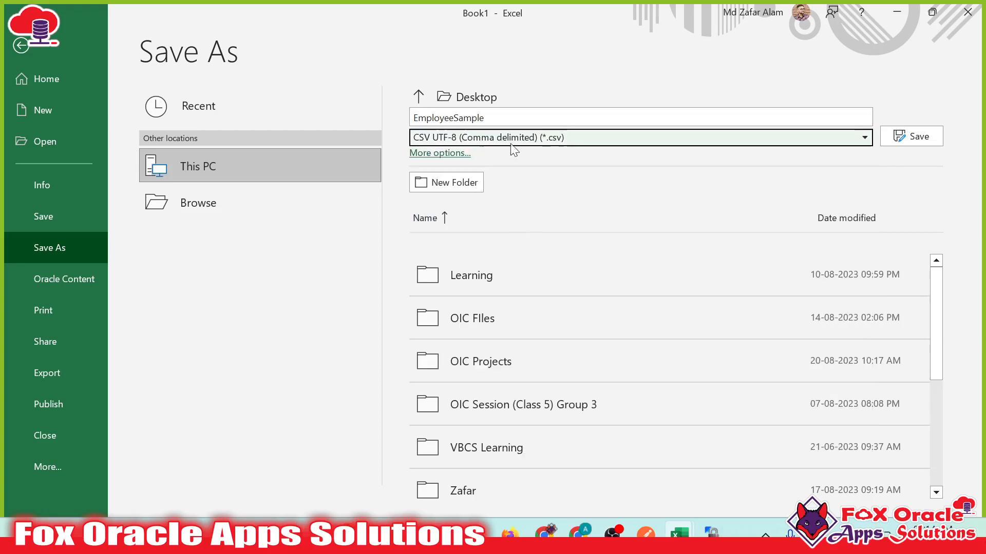
pyautogui.click(531, 118)
pyautogui.click(532, 118)
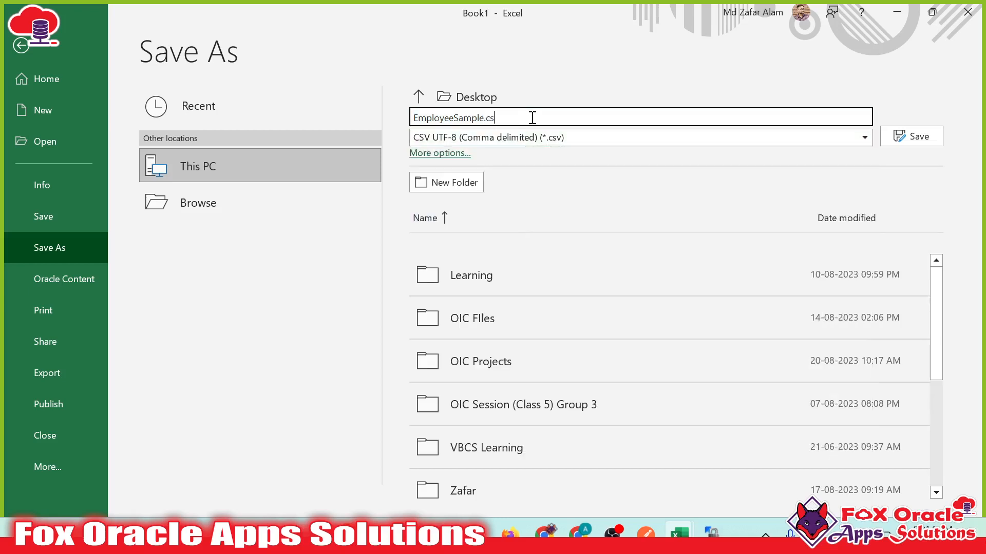
pyautogui.write('.csv')
pyautogui.press('Return')
pyautogui.click(428, 257)
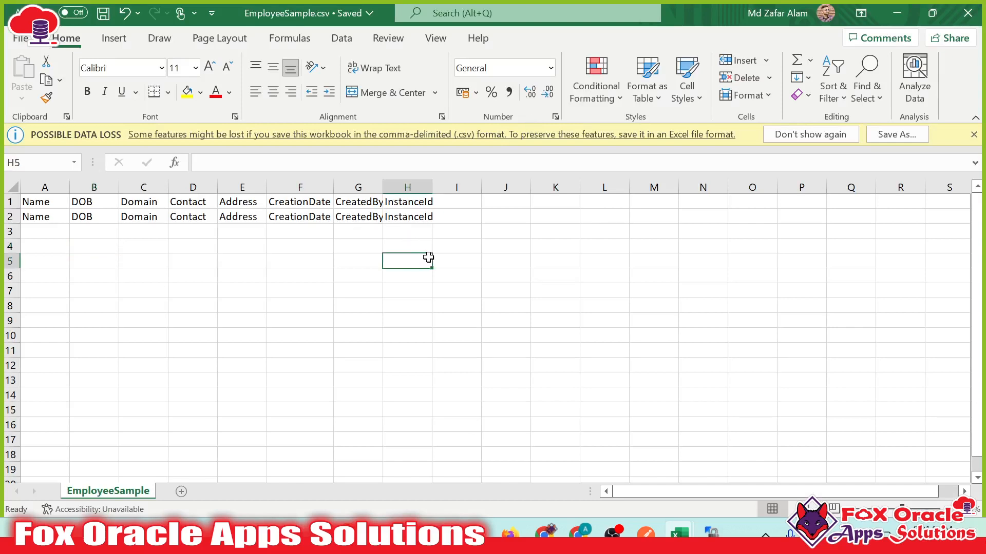
pyautogui.moveTo(41, 202); pyautogui.dragTo(383, 226)
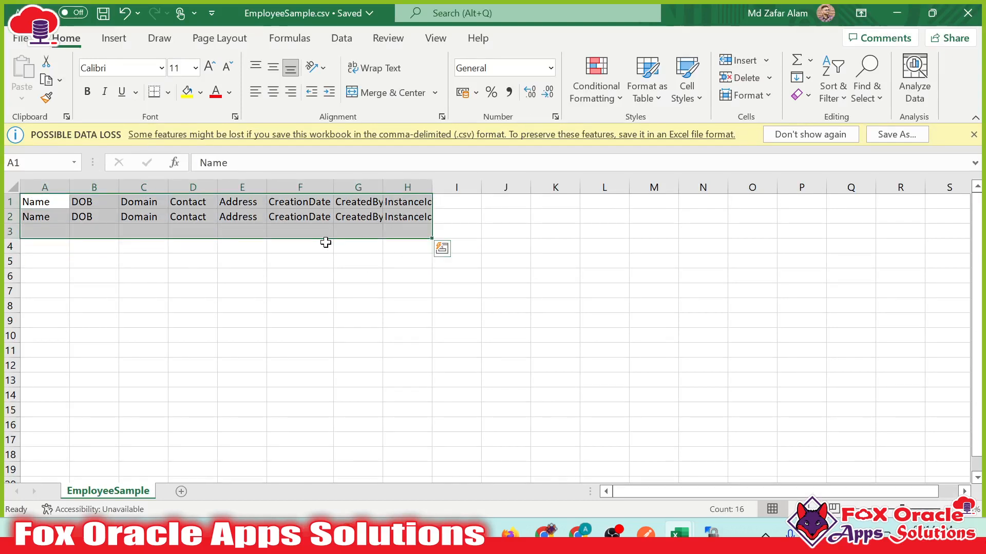
pyautogui.moveTo(711, 534)
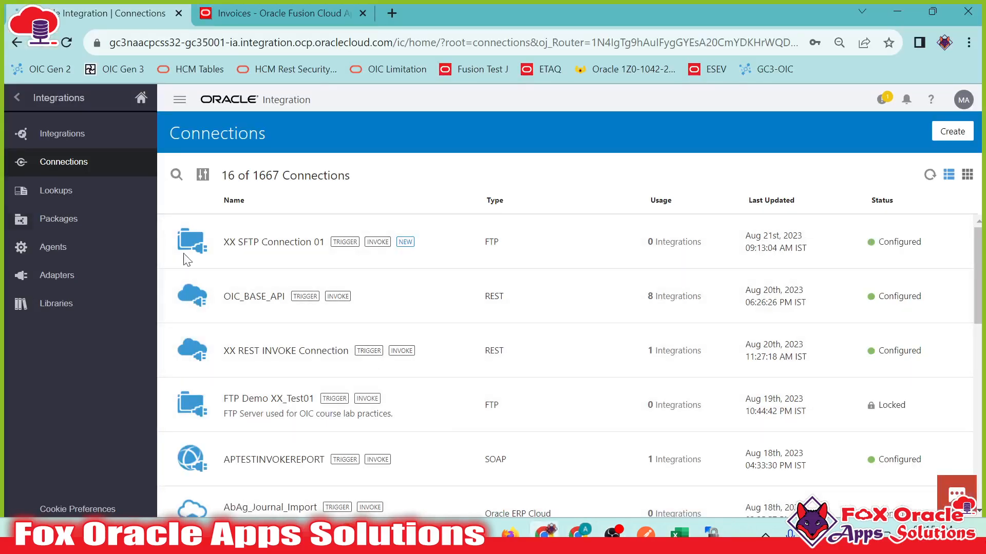
# - Create an App Driven Orchestration integration named 'XX SFTP Integration 01'
pyautogui.click(82, 134)
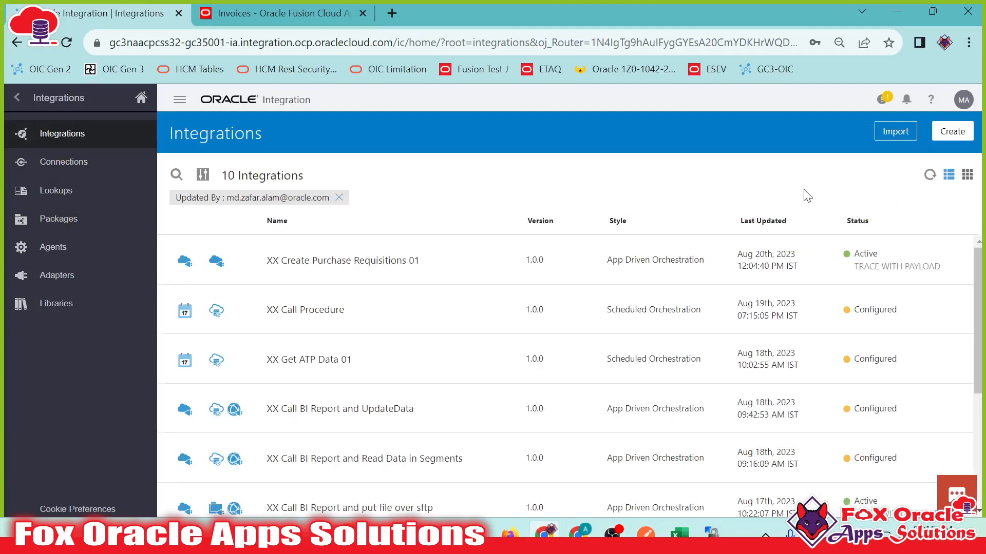
pyautogui.click(949, 133)
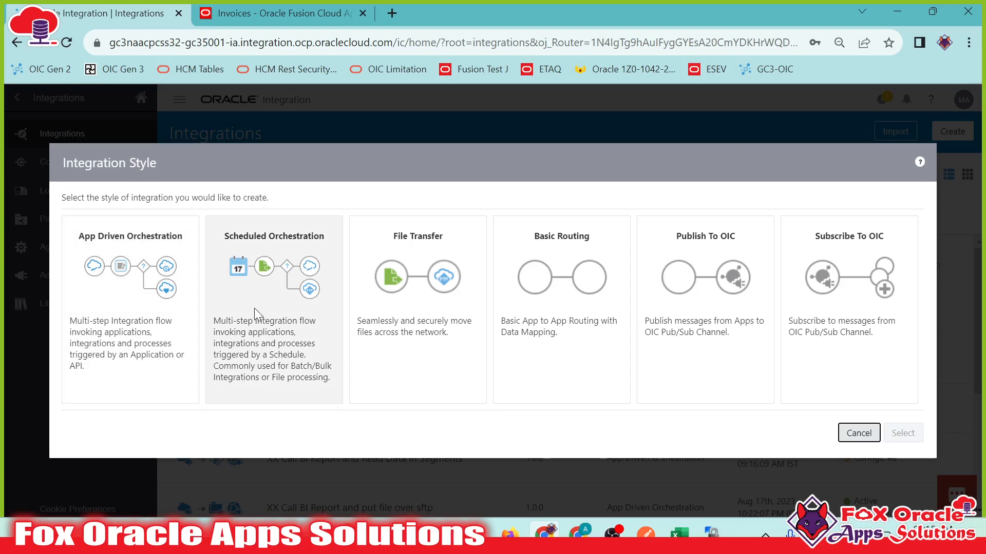
pyautogui.click(131, 308)
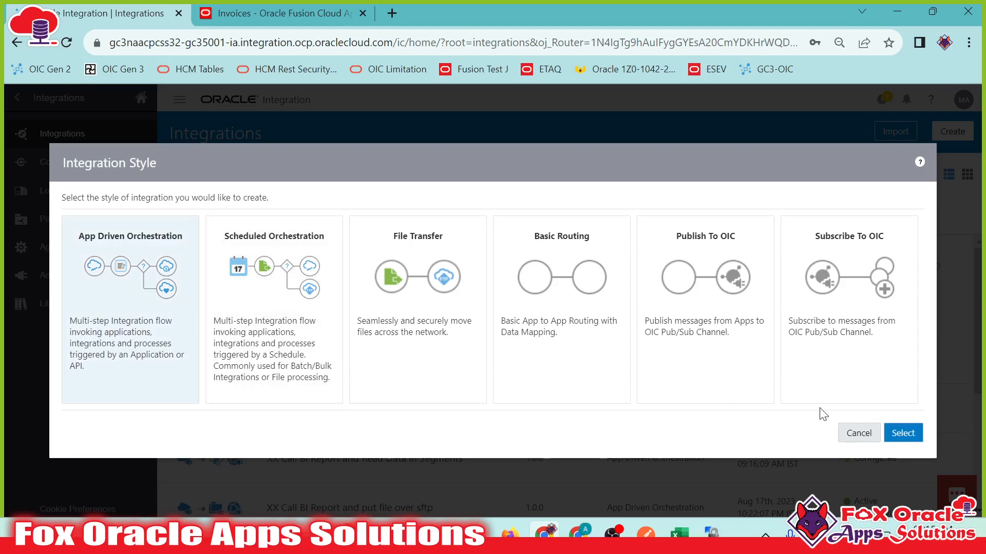
pyautogui.click(918, 435)
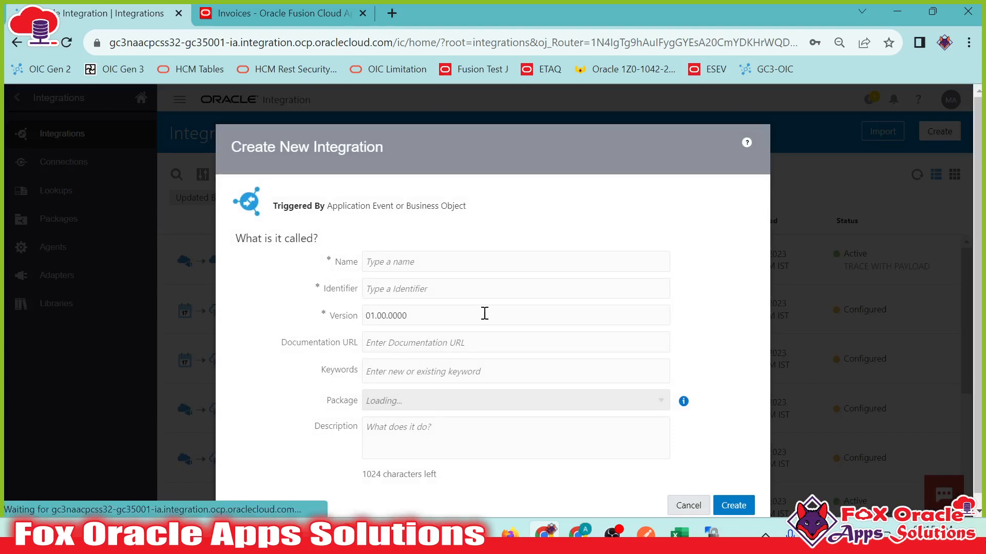
pyautogui.click(477, 258)
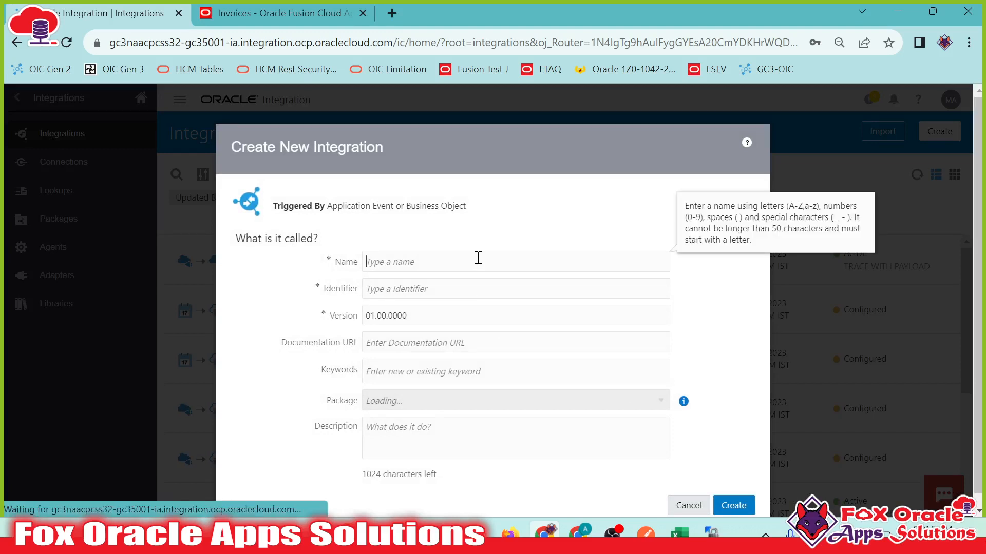
pyautogui.write('XX SFTP ')
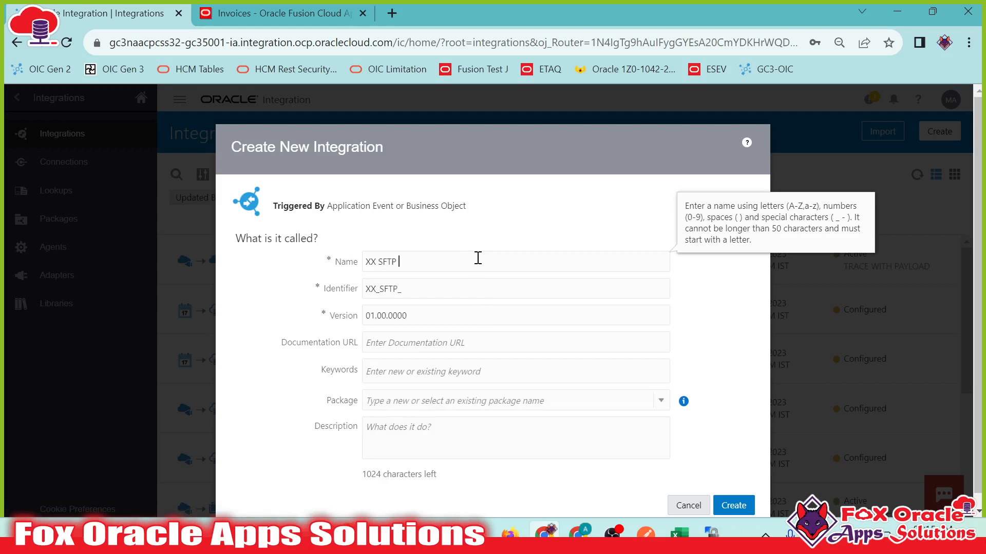
pyautogui.write('Integration 01')
pyautogui.click(733, 505)
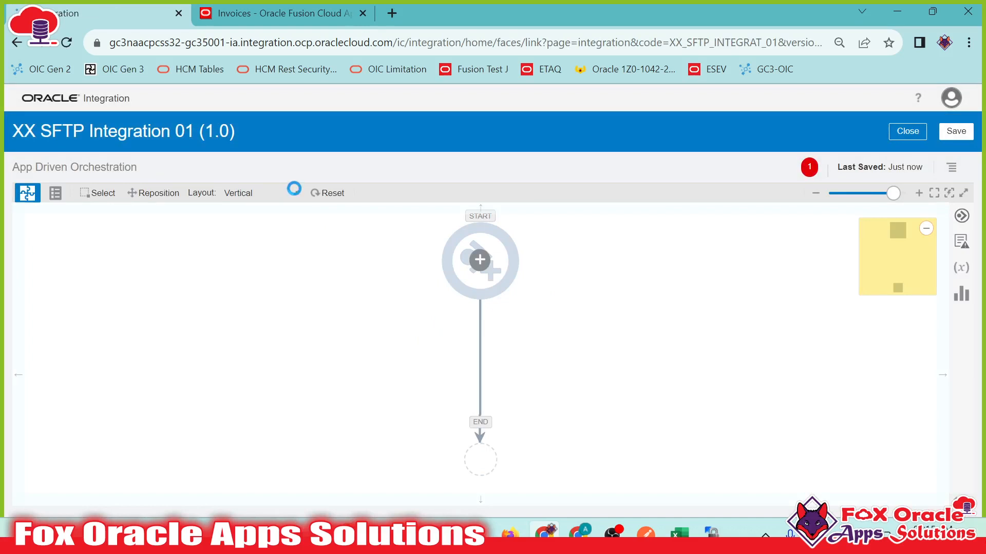
# - Lay the flow out horizontally and add the XX REST connection as a trigger named startREST
pyautogui.click(297, 194)
pyautogui.click(285, 214)
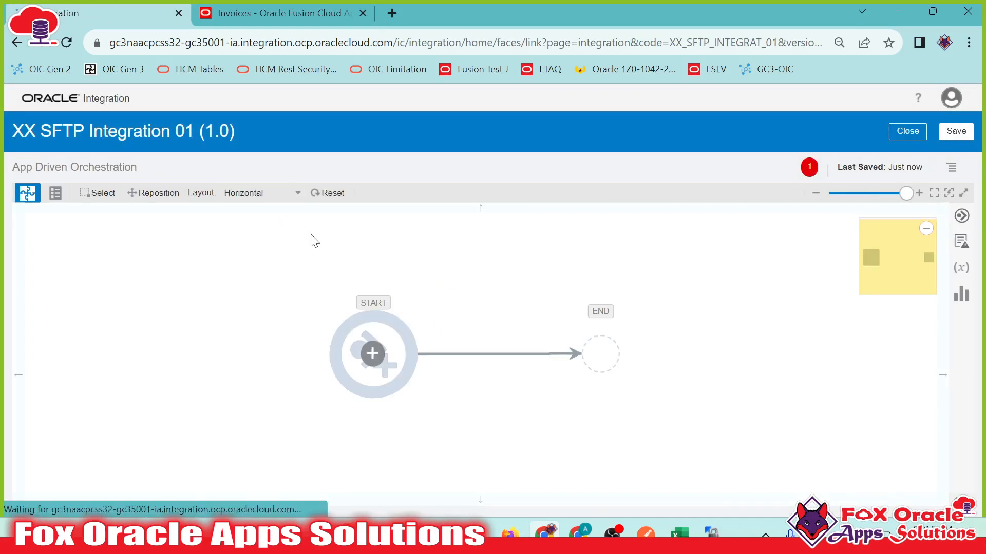
pyautogui.click(376, 358)
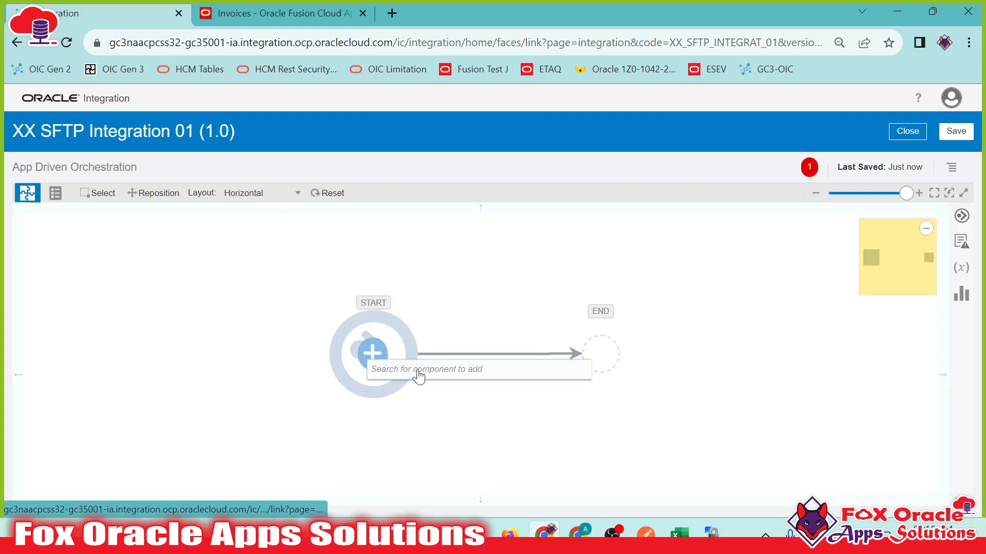
pyautogui.write('xx')
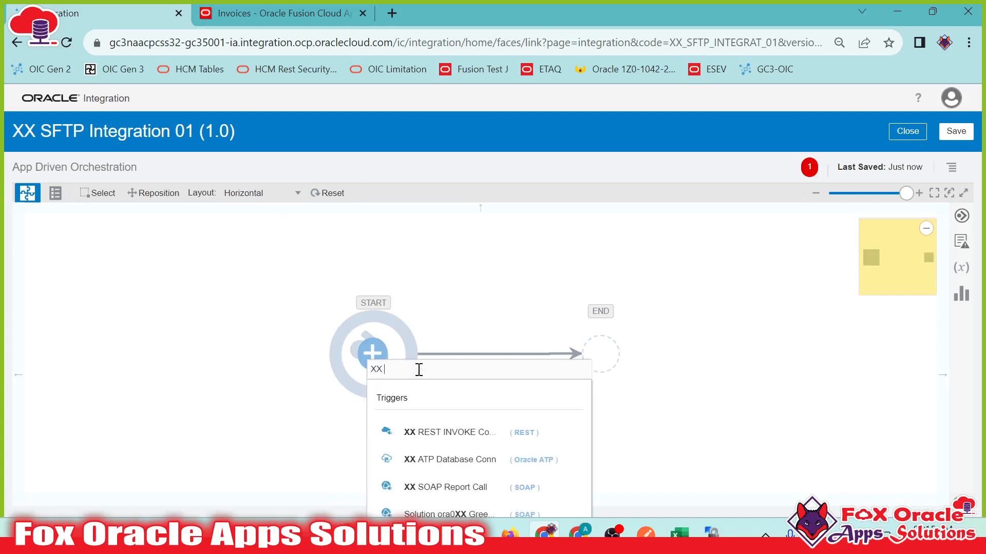
pyautogui.click(450, 432)
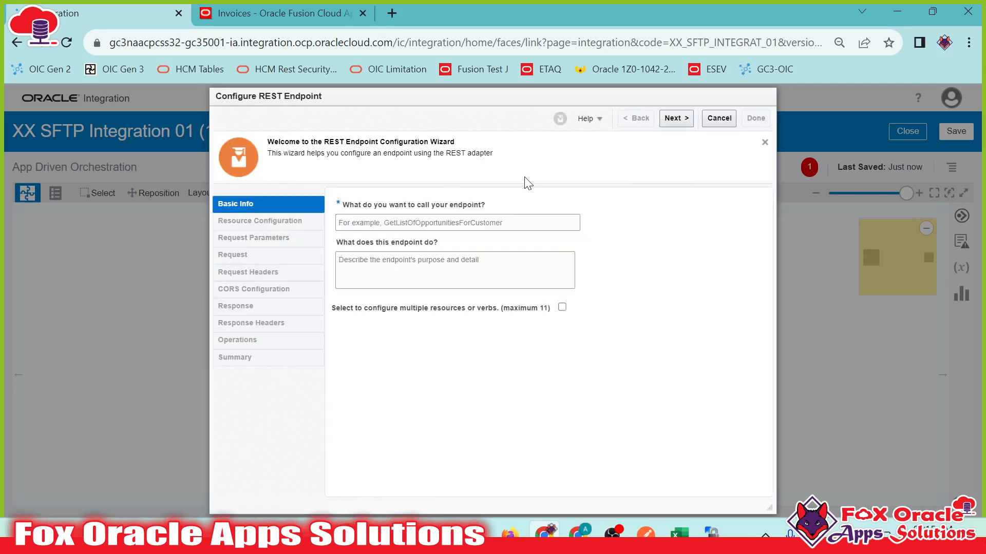
pyautogui.click(468, 220)
pyautogui.write('startREST')
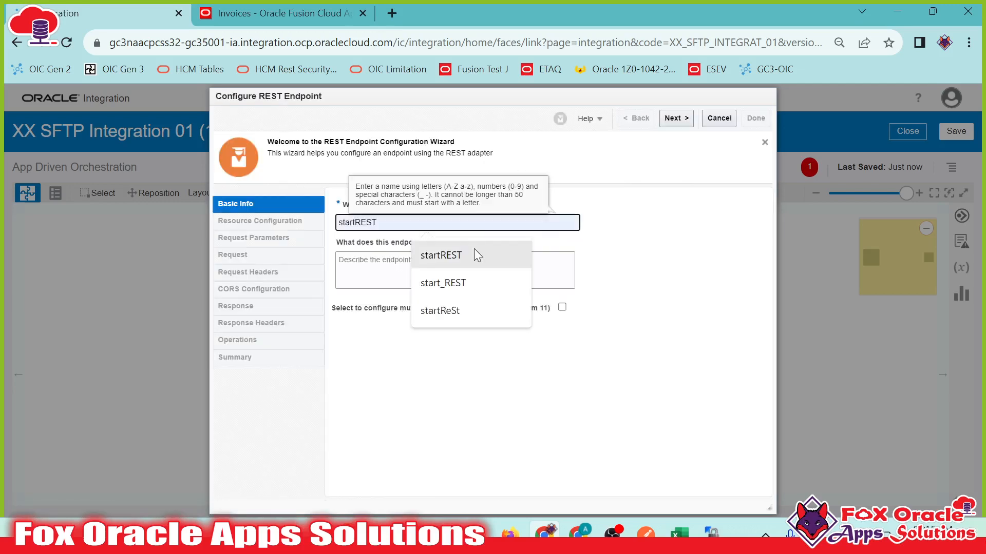
pyautogui.click(473, 252)
pyautogui.click(676, 119)
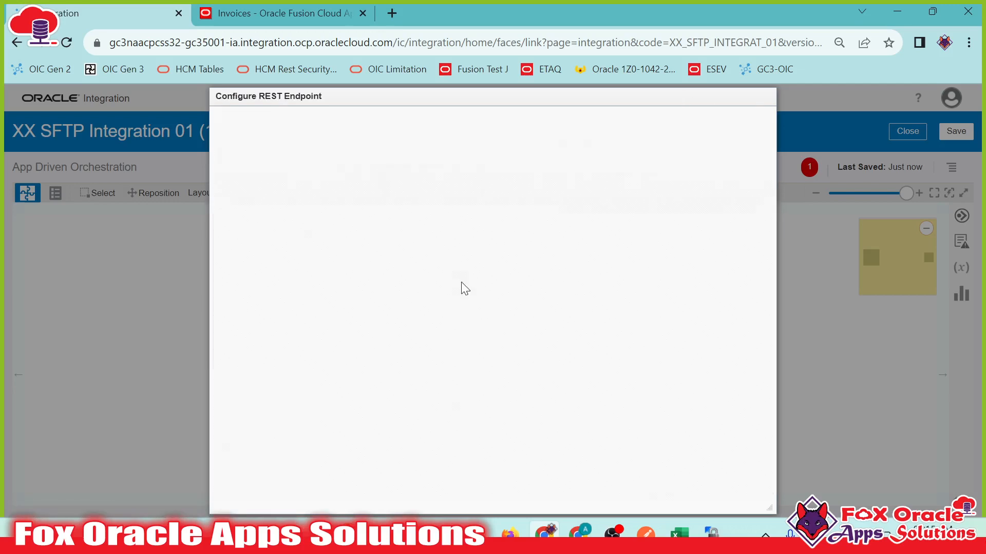
# - Make the endpoint POST at /writeFileOverSFTP with request and response payloads enabled
pyautogui.click(366, 353)
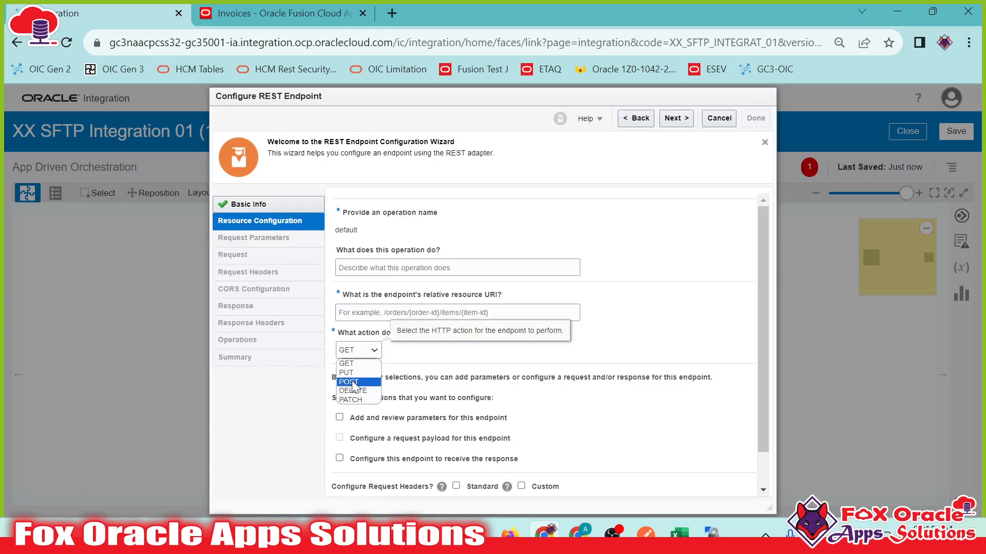
pyautogui.click(347, 377)
pyautogui.scroll(-1, 438, 361)
pyautogui.click(340, 398)
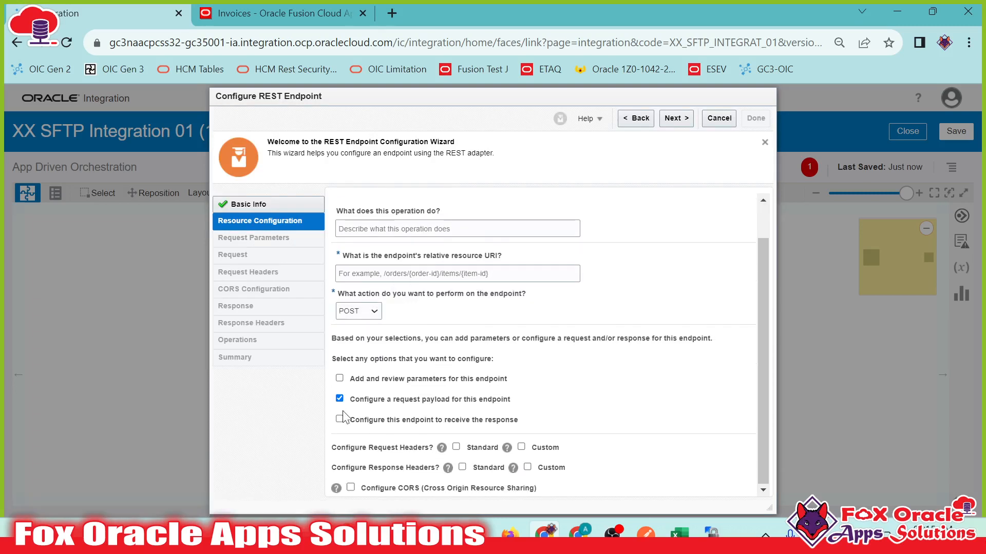
pyautogui.click(339, 418)
pyautogui.click(565, 275)
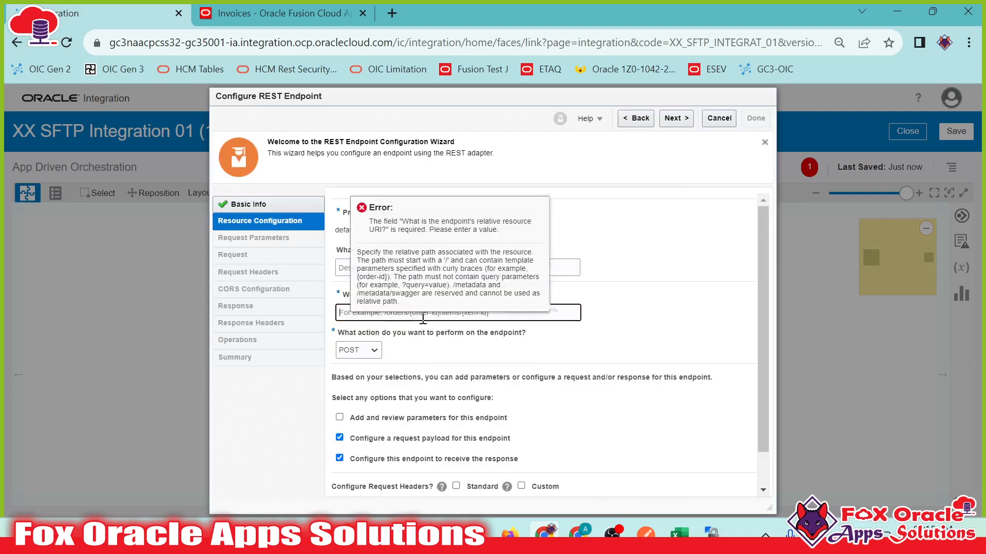
pyautogui.click(451, 272)
pyautogui.write('/')
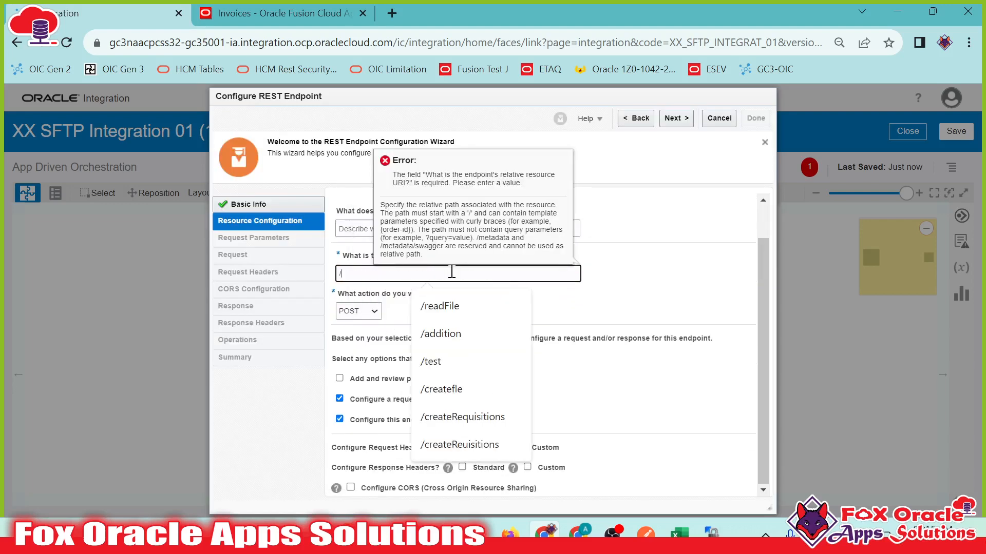
pyautogui.write('writeFile')
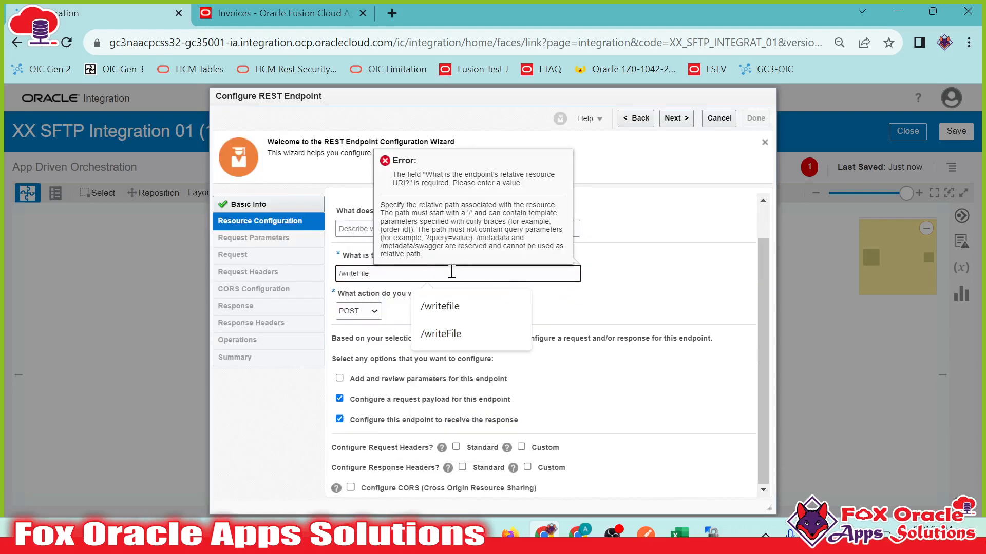
pyautogui.write('ov')
pyautogui.press('BackSpace')
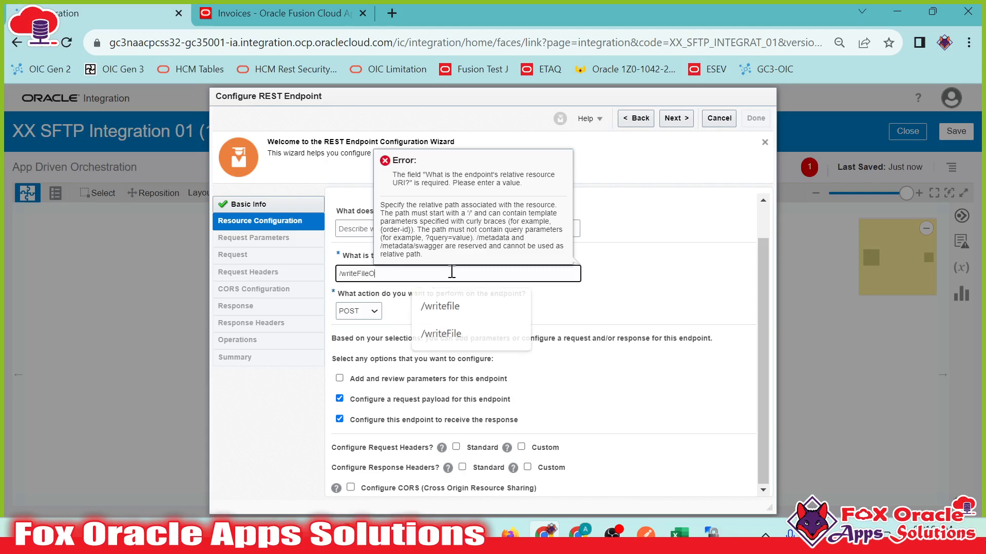
pyautogui.write('OverSFTP')
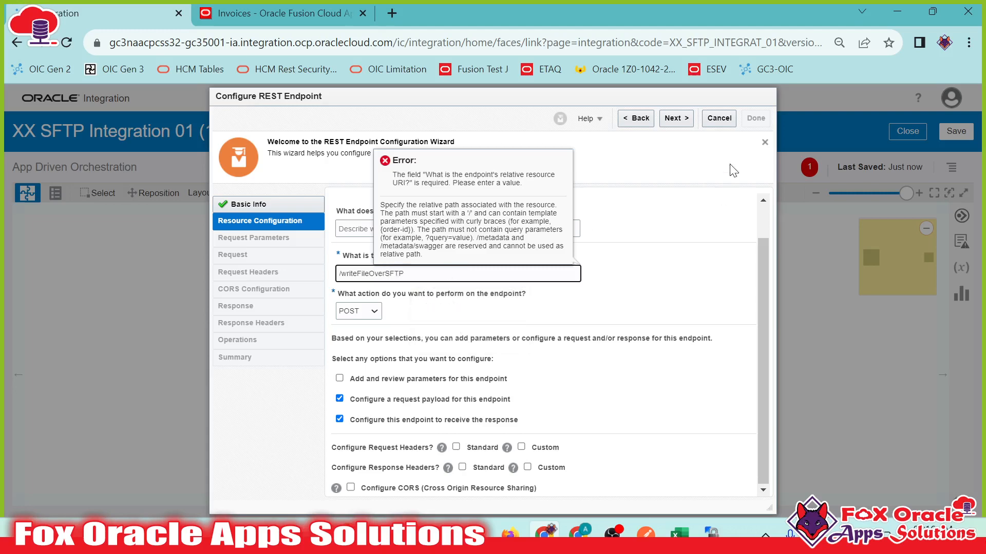
pyautogui.click(676, 119)
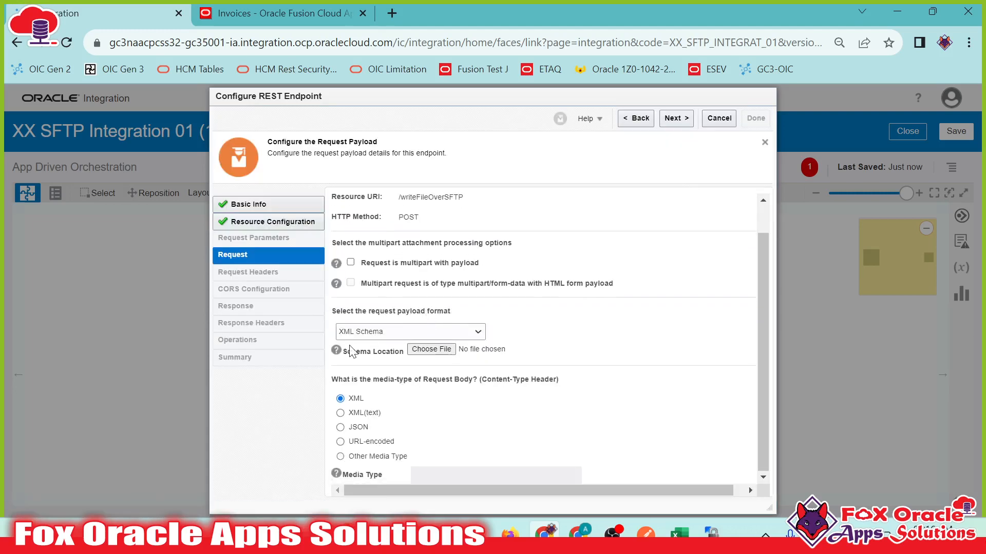
# - Choose JSON Sample as the request payload format
pyautogui.click(401, 332)
pyautogui.click(369, 354)
pyautogui.hotkey('alt', 'Tab')
pyautogui.click(132, 97)
pyautogui.scroll(-14, 275, 330)
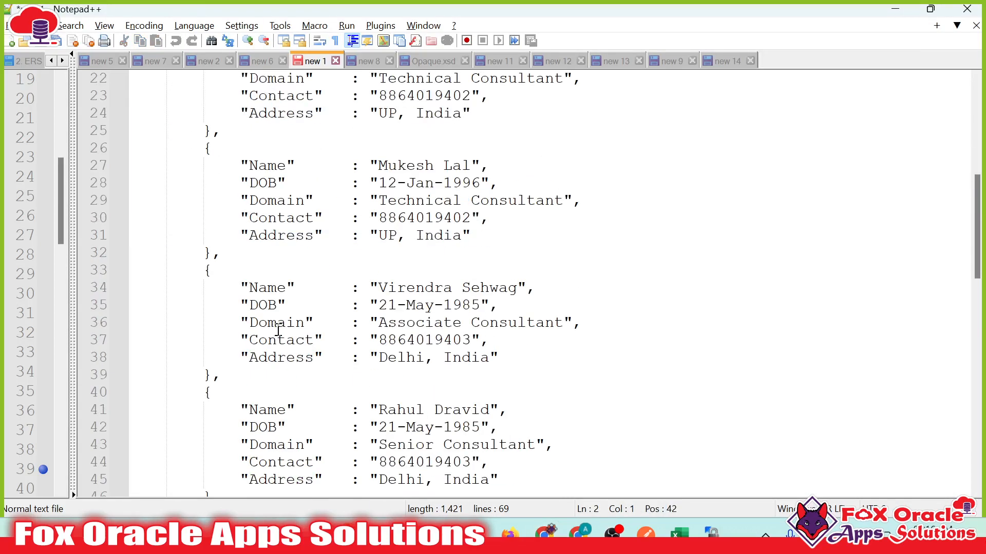
pyautogui.keyDown('shift'); pyautogui.click(197, 290); pyautogui.keyUp('shift')
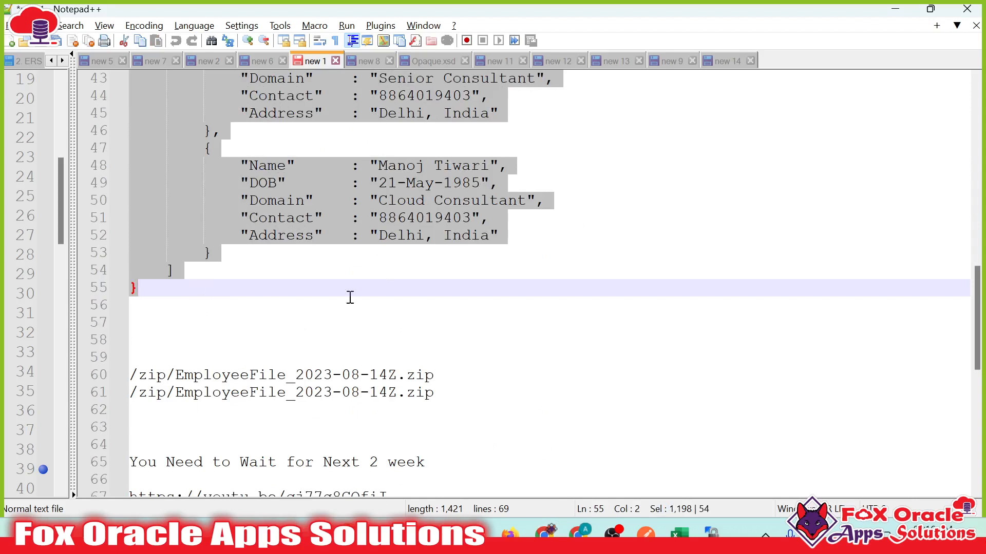
pyautogui.hotkey('alt', 'Tab')
pyautogui.click(671, 385)
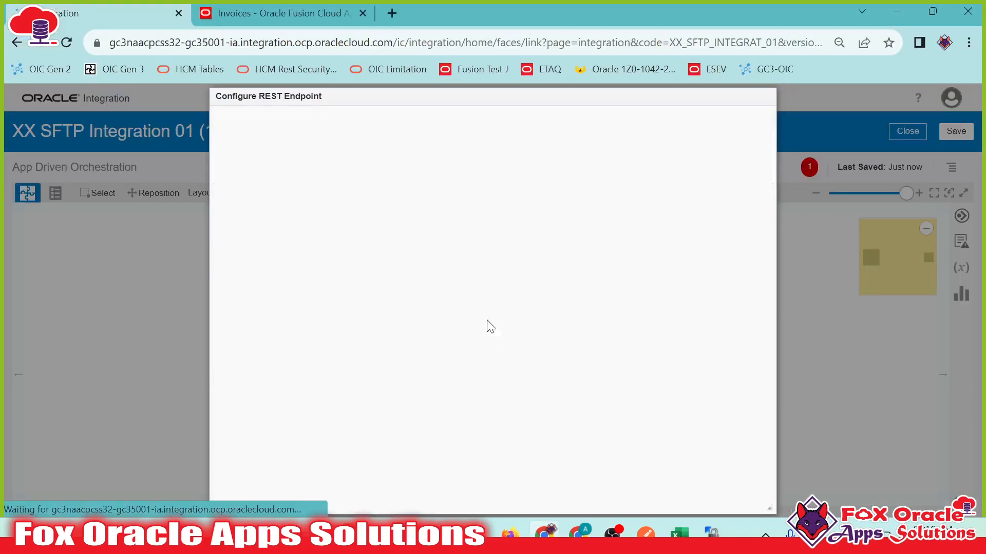
pyautogui.click(456, 259)
pyautogui.hotkey('ctrl', 'v')
pyautogui.click(677, 118)
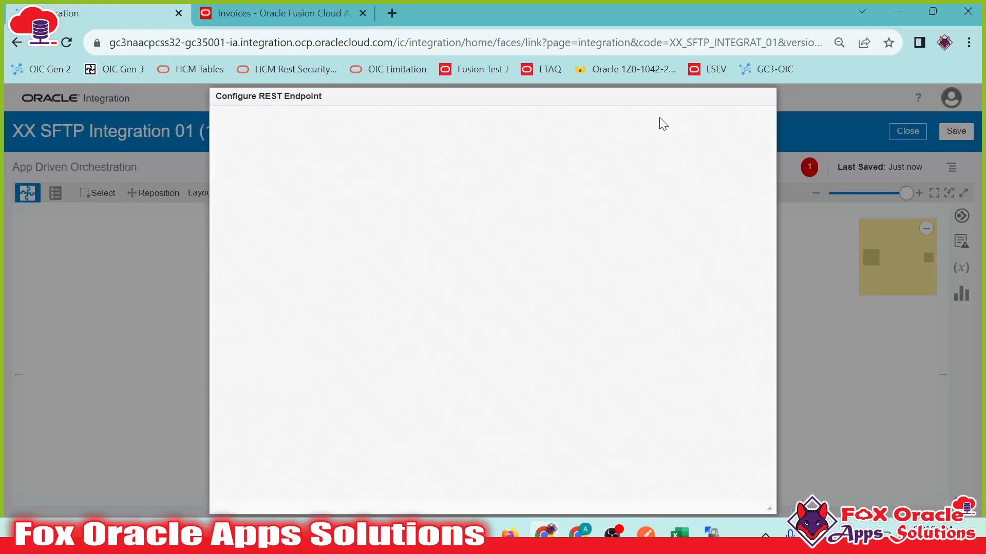
pyautogui.scroll(-2, 462, 283)
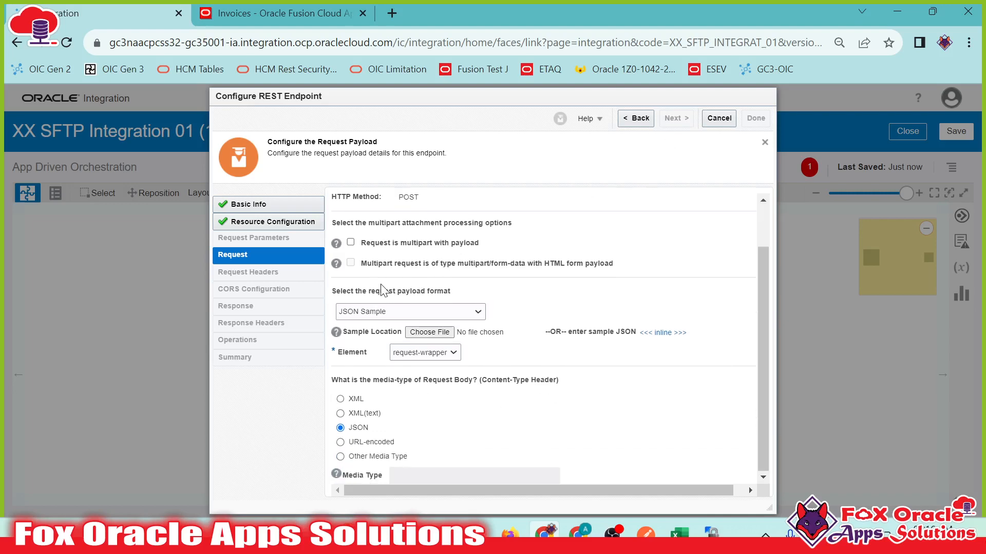
pyautogui.click(235, 306)
pyautogui.scroll(-1, 396, 333)
pyautogui.hotkey('alt', 'Tab')
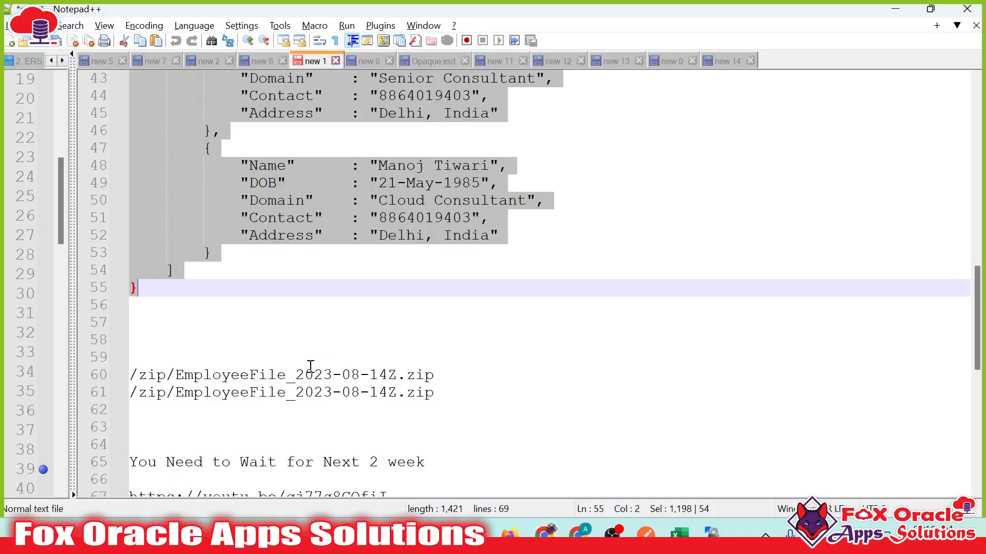
pyautogui.click(299, 288)
pyautogui.press('Return')
pyautogui.press('Return')
pyautogui.press('Return')
pyautogui.press('Return')
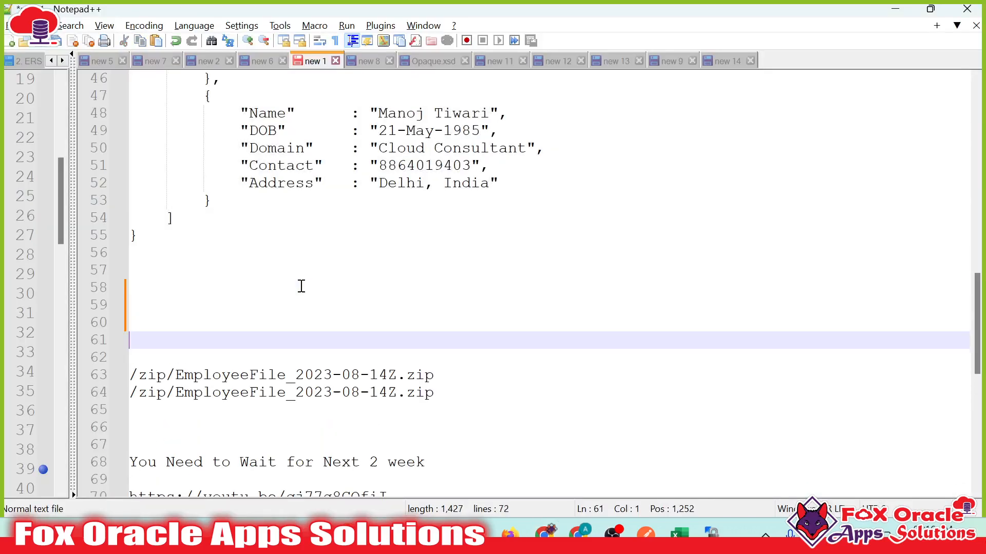
pyautogui.press('Up')
pyautogui.press('Up')
pyautogui.press('Up')
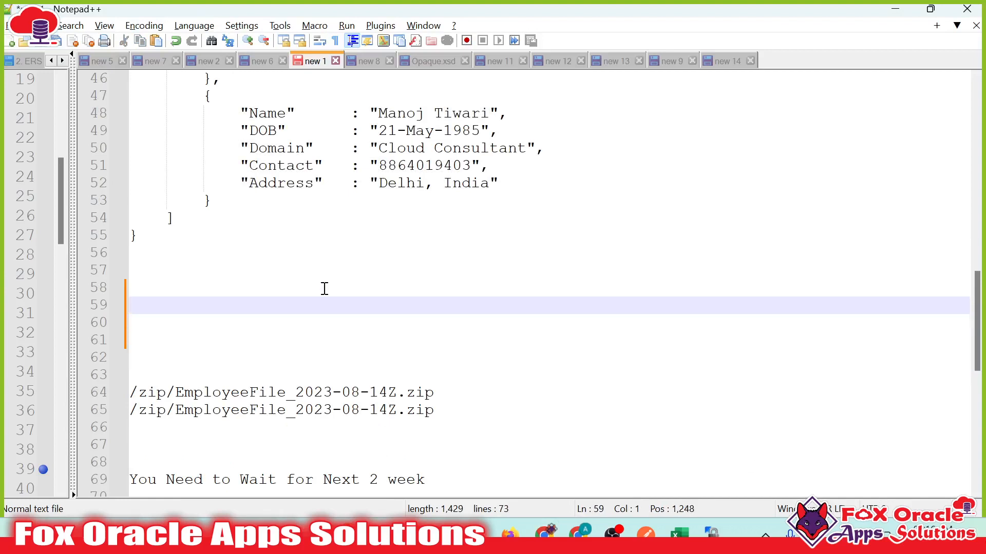
pyautogui.click(327, 286)
pyautogui.write('===========')
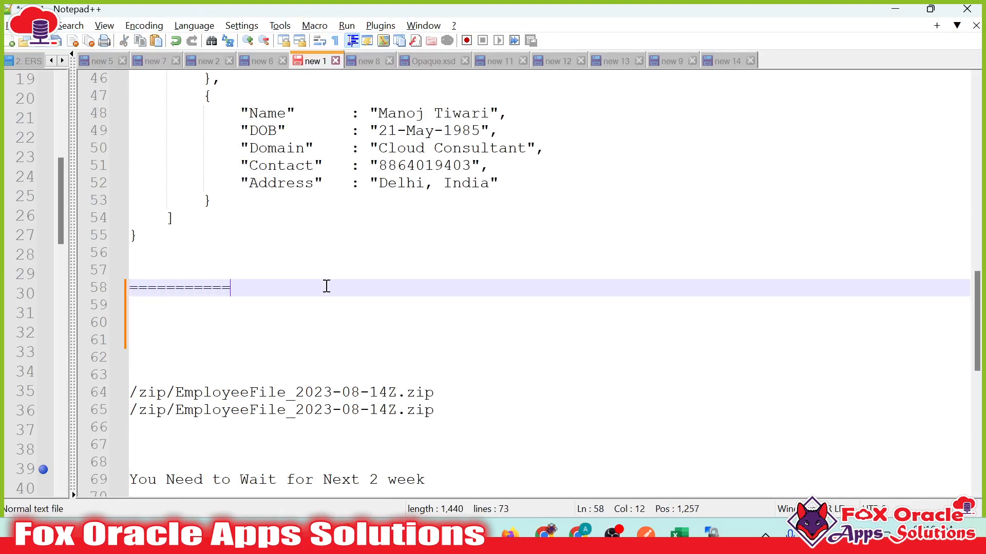
pyautogui.write('=  Response')
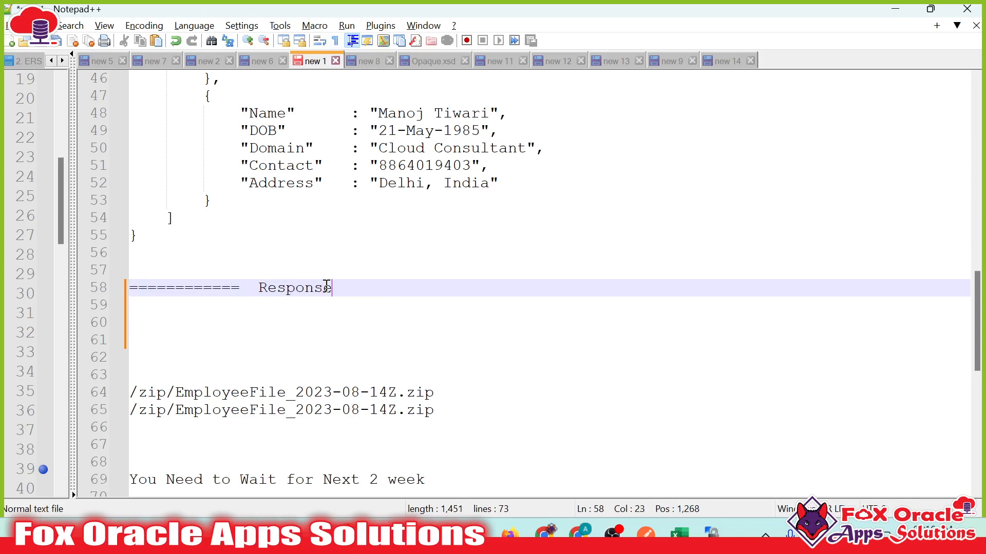
pyautogui.write(' Payload ==============')
pyautogui.press('Return')
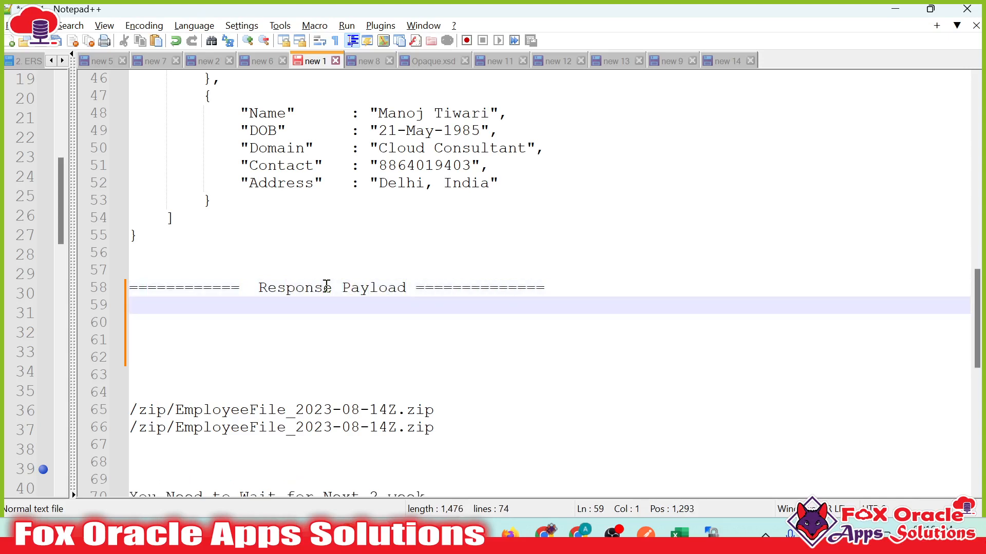
pyautogui.write('{')
pyautogui.press('Return')
pyautogui.press('Tab')
pyautogui.write('"Sta')
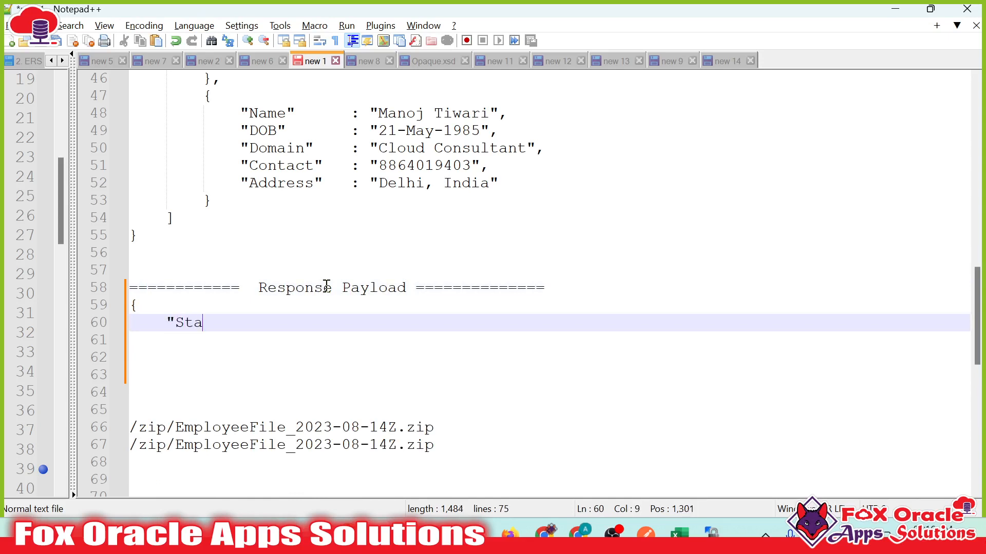
pyautogui.write('tus":""')
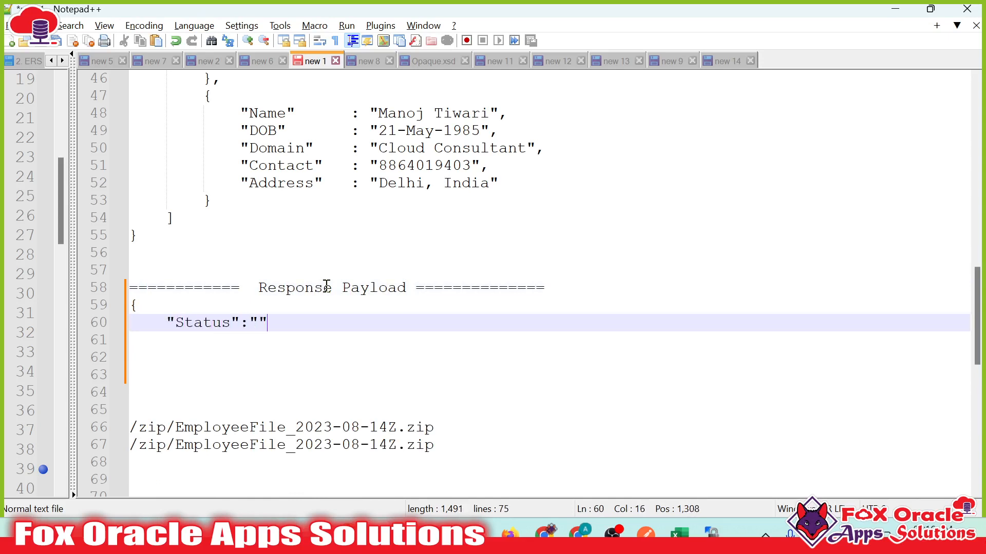
pyautogui.press('Return')
pyautogui.press('BackSpace')
pyautogui.press('BackSpace')
pyautogui.write(',')
pyautogui.press('Return')
pyautogui.write('"FileName":"')
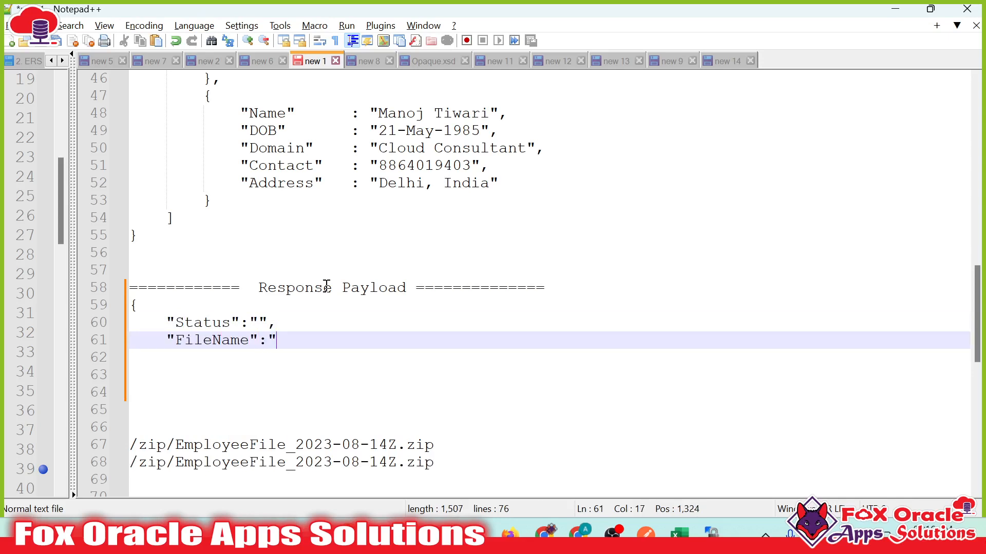
pyautogui.press('Return')
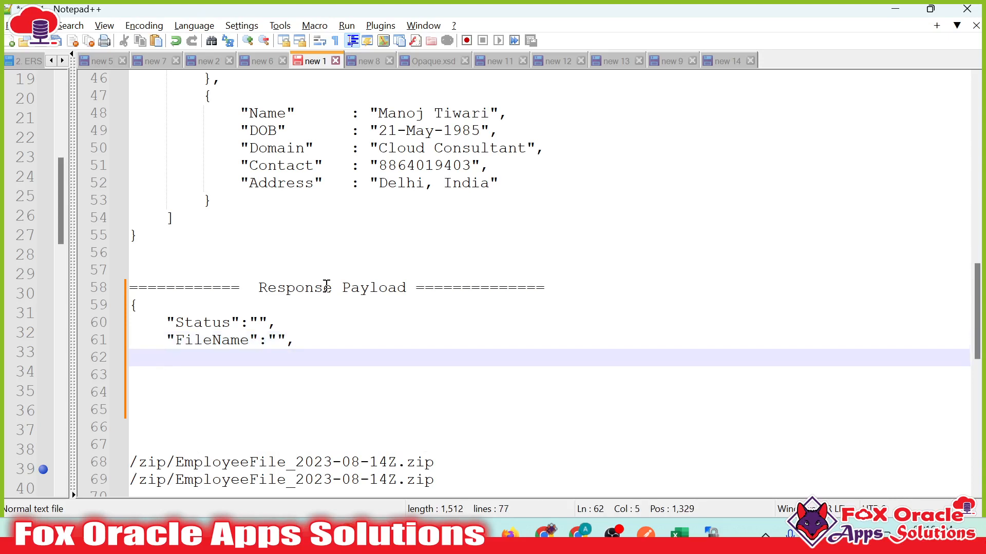
pyautogui.write('"Directory')
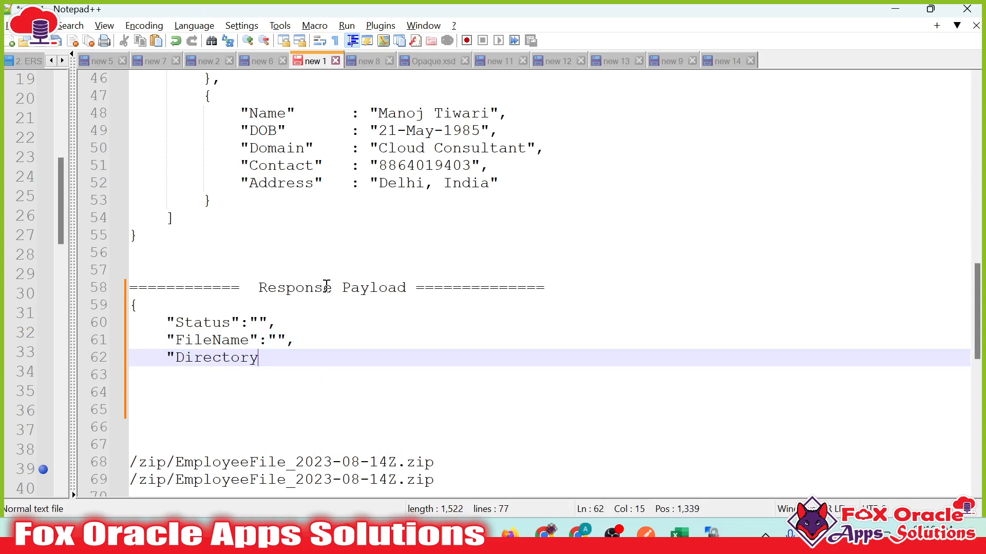
pyautogui.press('BackSpace')
pyautogui.press('BackSpace')
pyautogui.press('BackSpace')
pyautogui.press('BackSpace')
pyautogui.press('BackSpace')
pyautogui.press('BackSpace')
pyautogui.press('BackSpace')
pyautogui.press('BackSpace')
pyautogui.press('BackSpace')
pyautogui.write('FTPDirec')
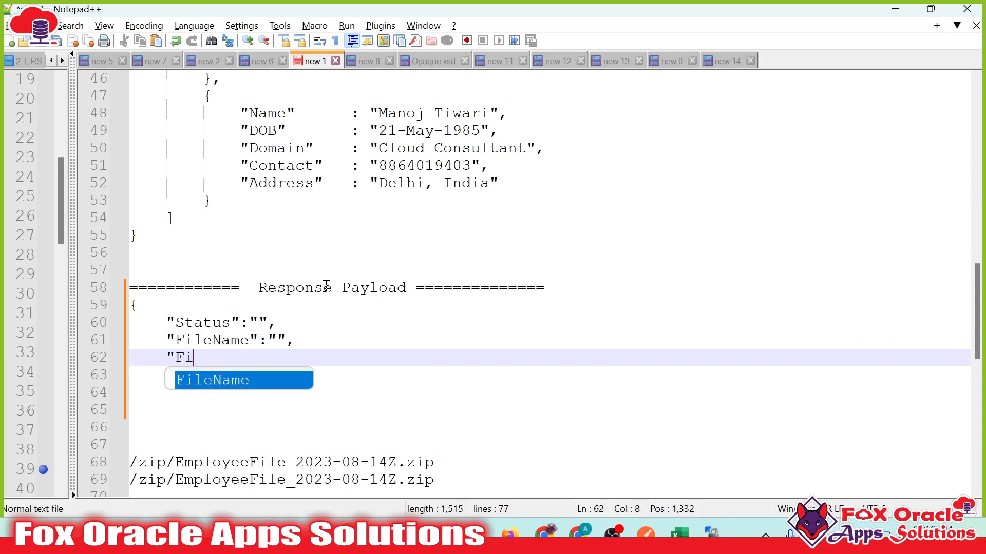
pyautogui.write('ty')
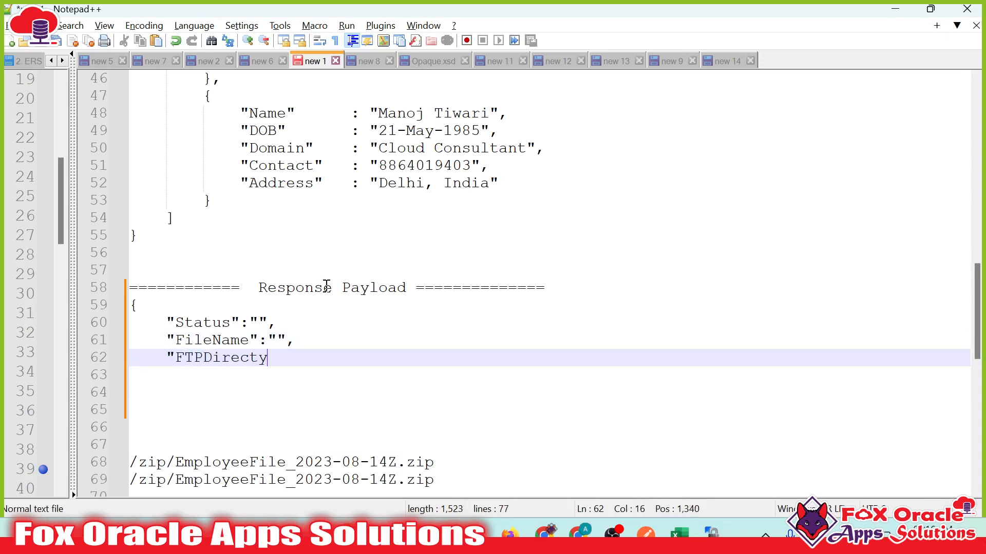
pyautogui.write('":""')
pyautogui.press('Return')
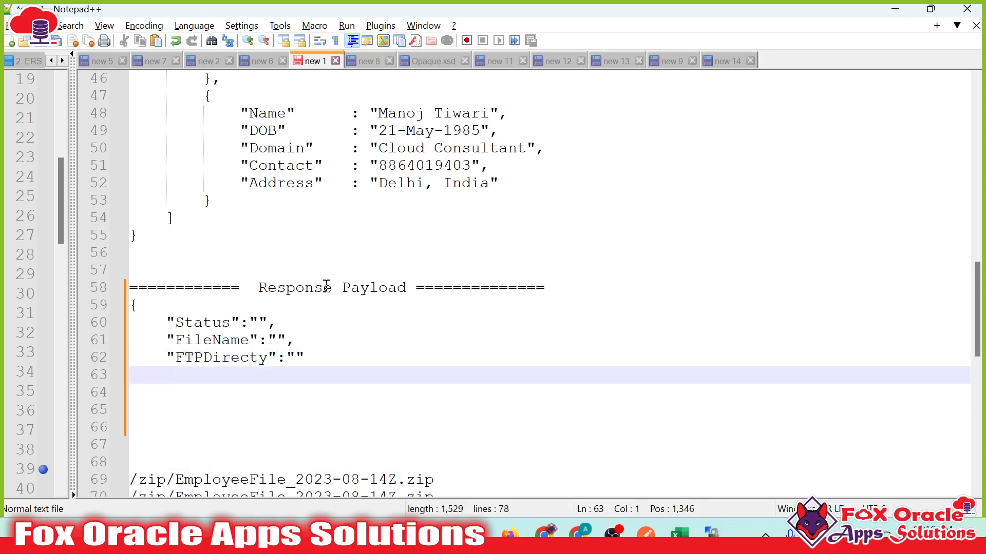
pyautogui.write('}')
pyautogui.moveTo(147, 378); pyautogui.dragTo(87, 302)
pyautogui.scroll(3, 271, 330)
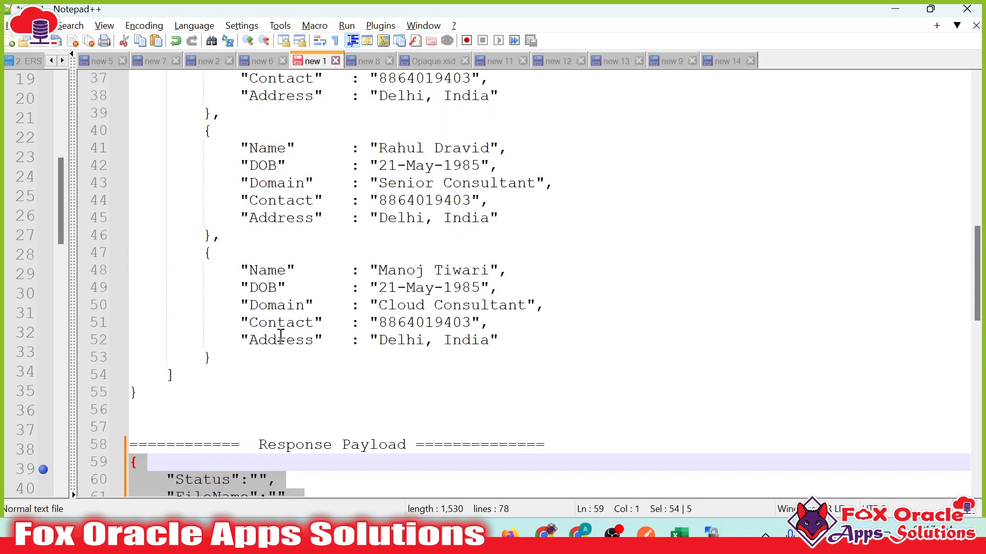
pyautogui.scroll(-2, 274, 333)
pyautogui.click(249, 281)
pyautogui.scroll(12, 337, 315)
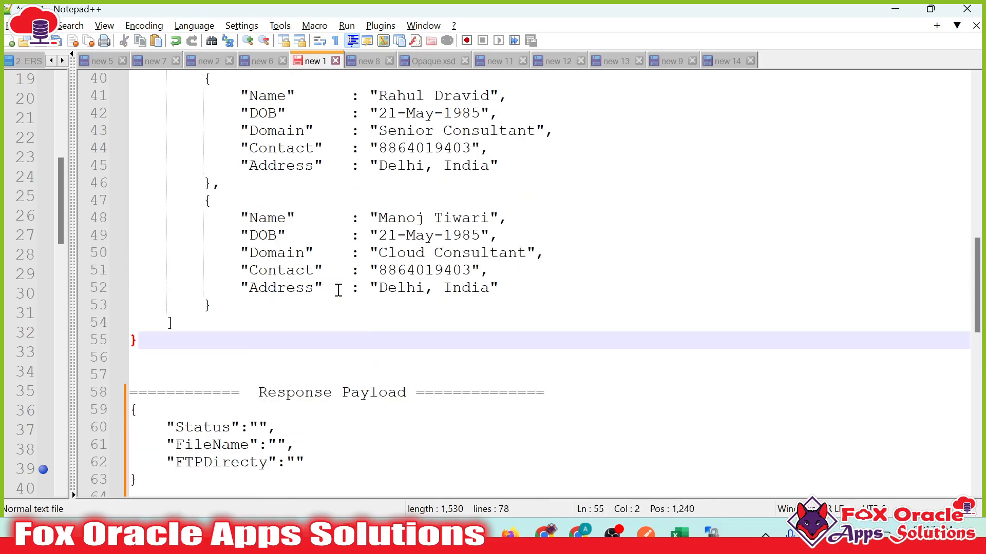
pyautogui.scroll(2, 367, 292)
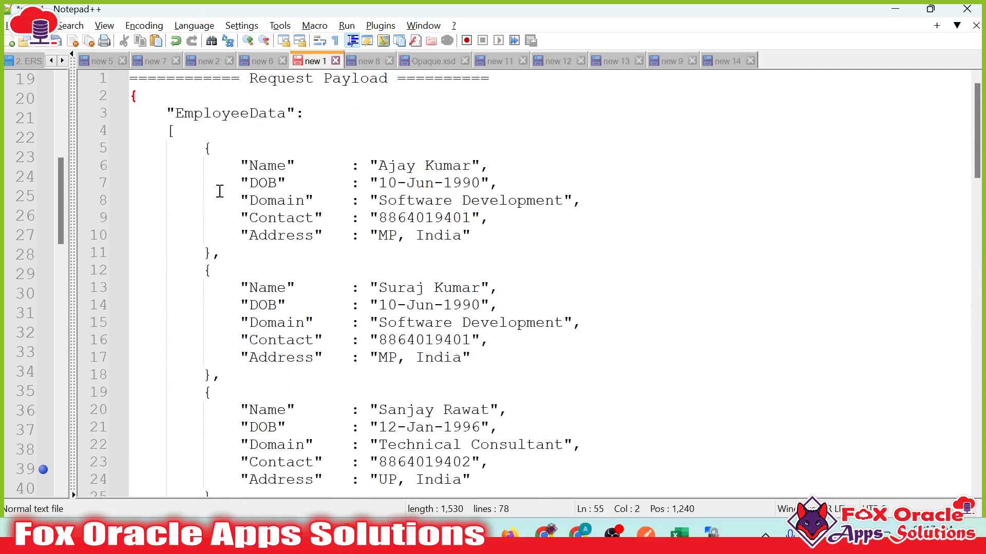
pyautogui.moveTo(580, 533)
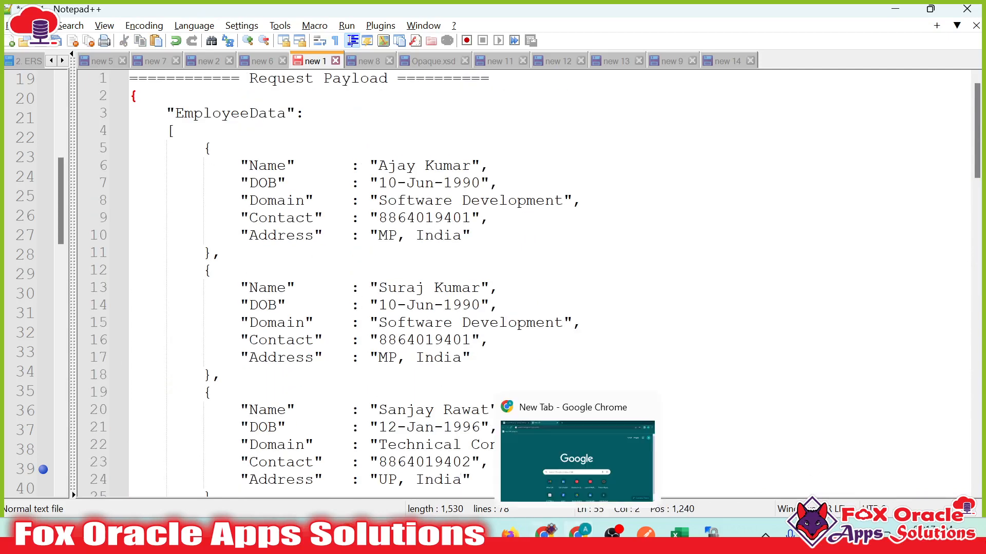
# - Copy the Response Payload JSON object from the payload file in Notepad++
pyautogui.click(577, 465)
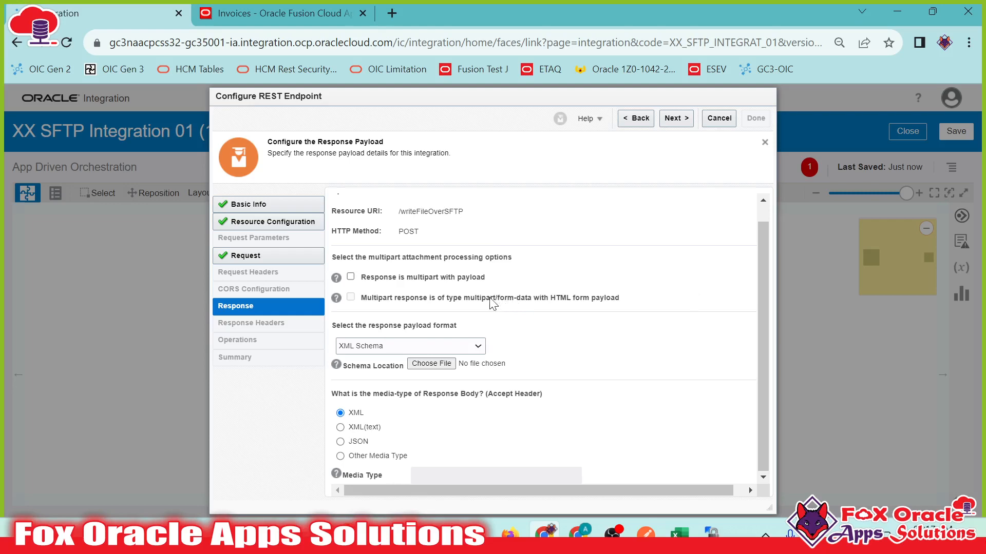
pyautogui.hotkey('alt', 'Tab')
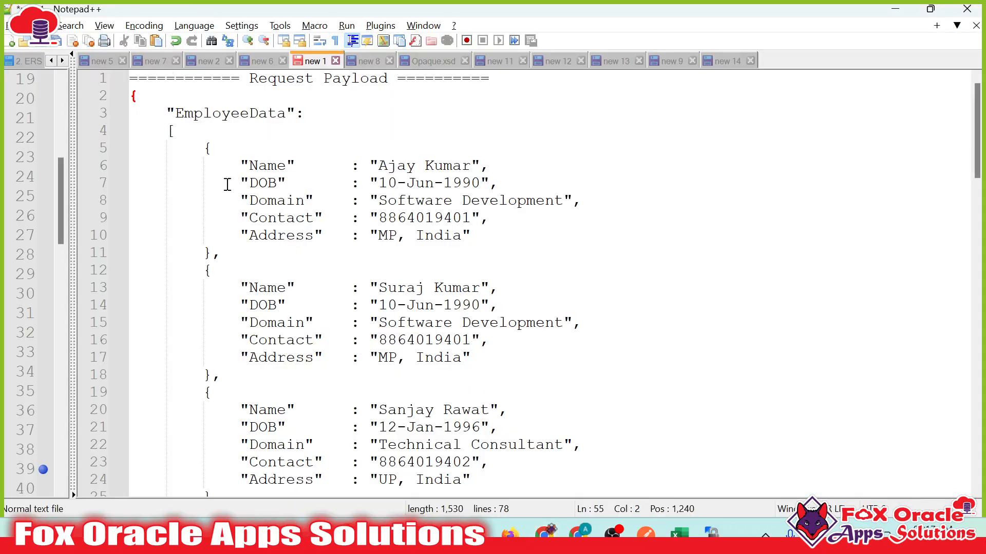
pyautogui.scroll(-17, 246, 271)
pyautogui.moveTo(156, 288); pyautogui.dragTo(93, 198)
pyautogui.hotkey('ctrl', 'c')
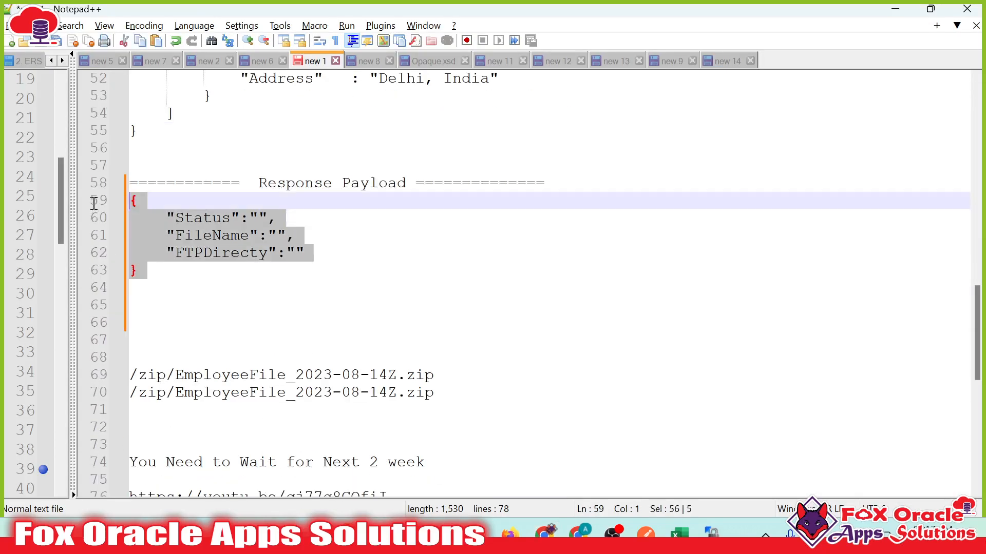
pyautogui.hotkey('alt', 'Tab')
# - Paste it inline as the JSON Sample response format and advance to the summary
pyautogui.click(466, 351)
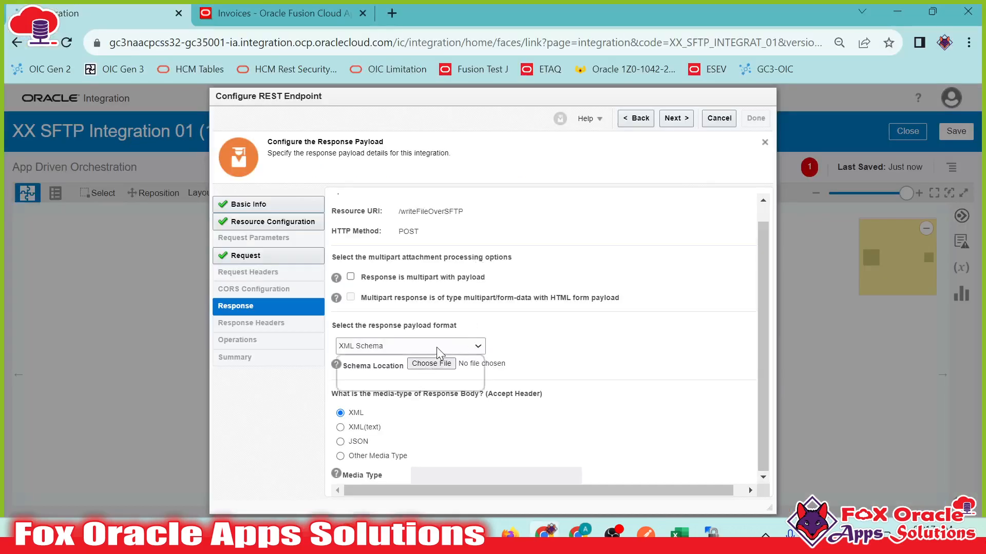
pyautogui.click(375, 367)
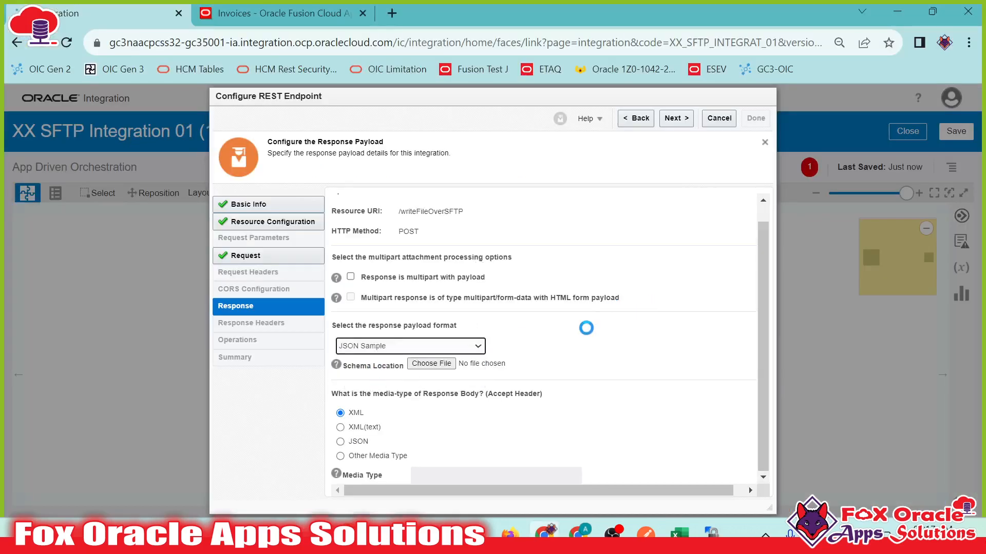
pyautogui.click(662, 367)
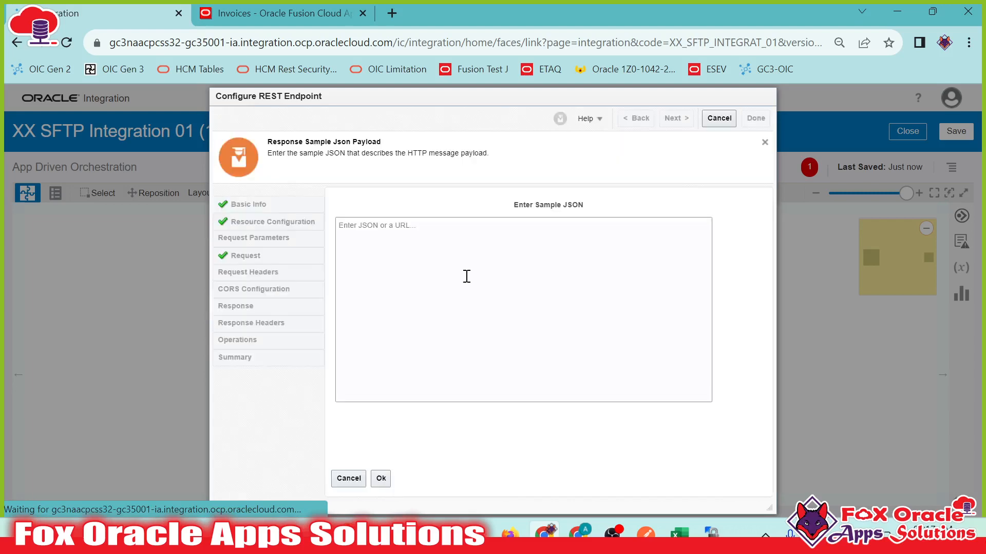
pyautogui.click(464, 277)
pyautogui.hotkey('ctrl', 'v')
pyautogui.click(673, 118)
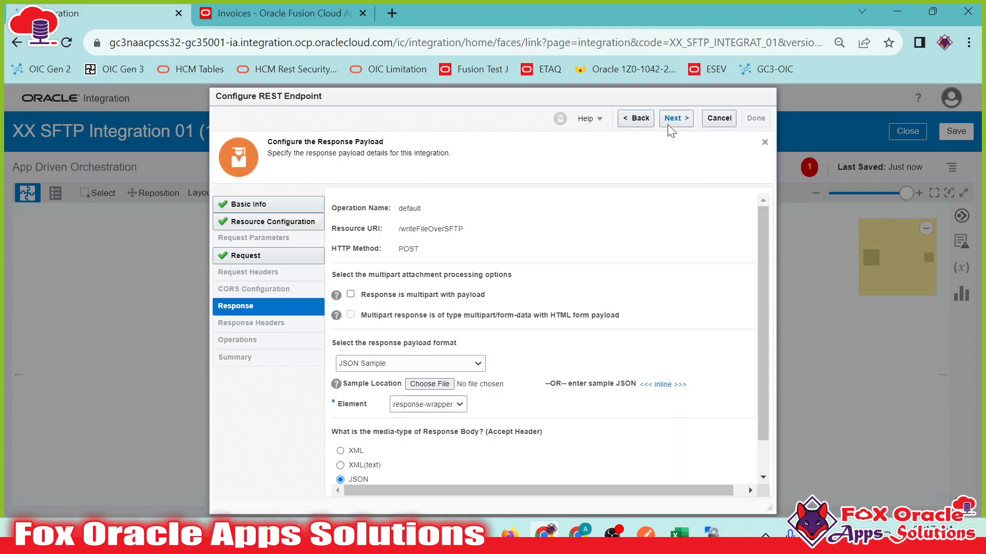
pyautogui.click(674, 118)
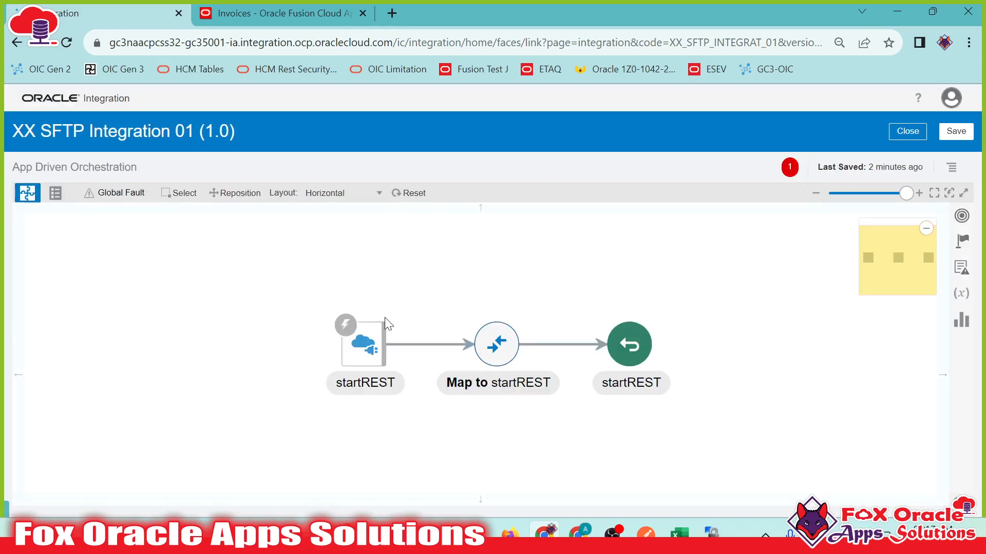
# - Save the integration and load Oracle Integration in a new browser tab
pyautogui.click(966, 135)
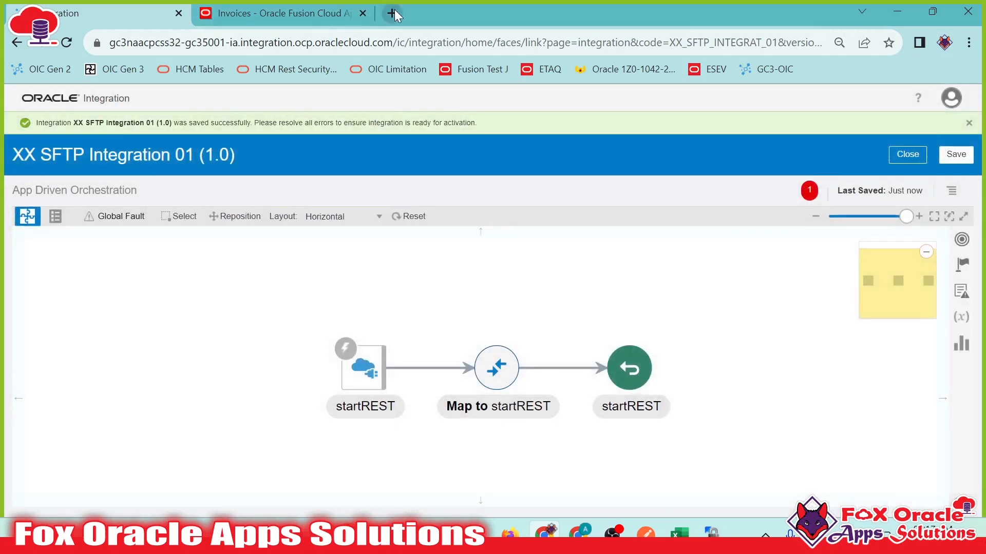
pyautogui.click(393, 12)
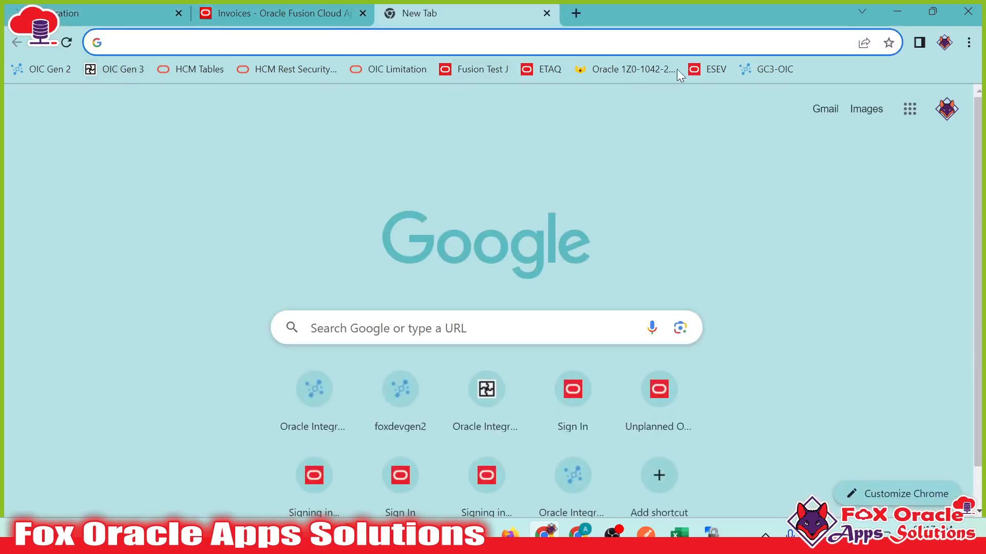
pyautogui.click(775, 69)
pyautogui.moveTo(438, 11); pyautogui.dragTo(211, 11)
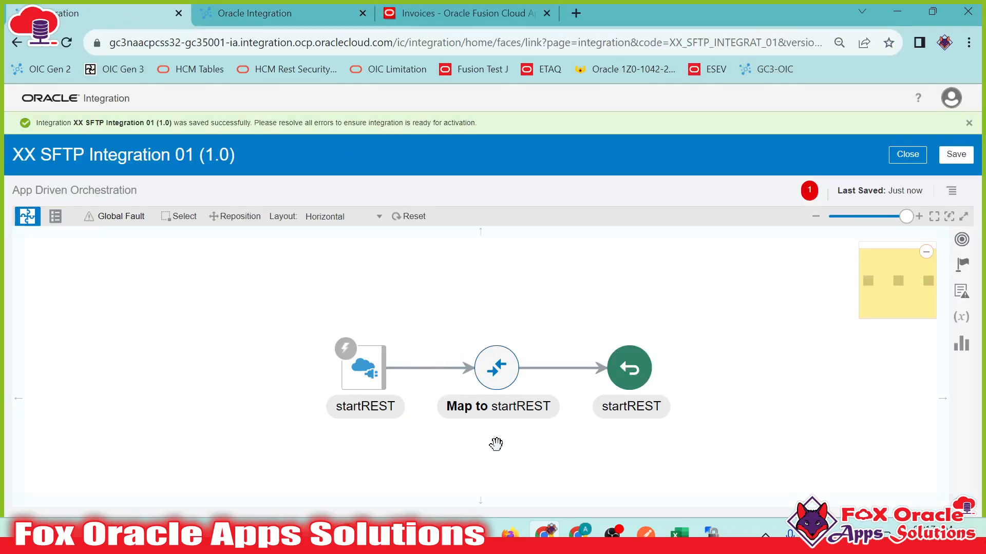
# - Go to the Lookups page under Integrations and start a new lookup
pyautogui.click(251, 12)
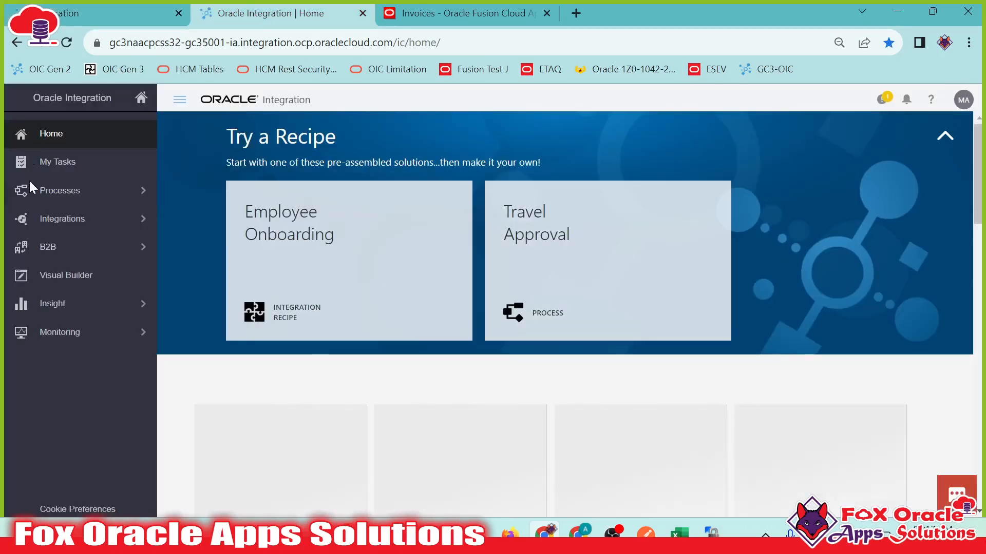
pyautogui.click(94, 221)
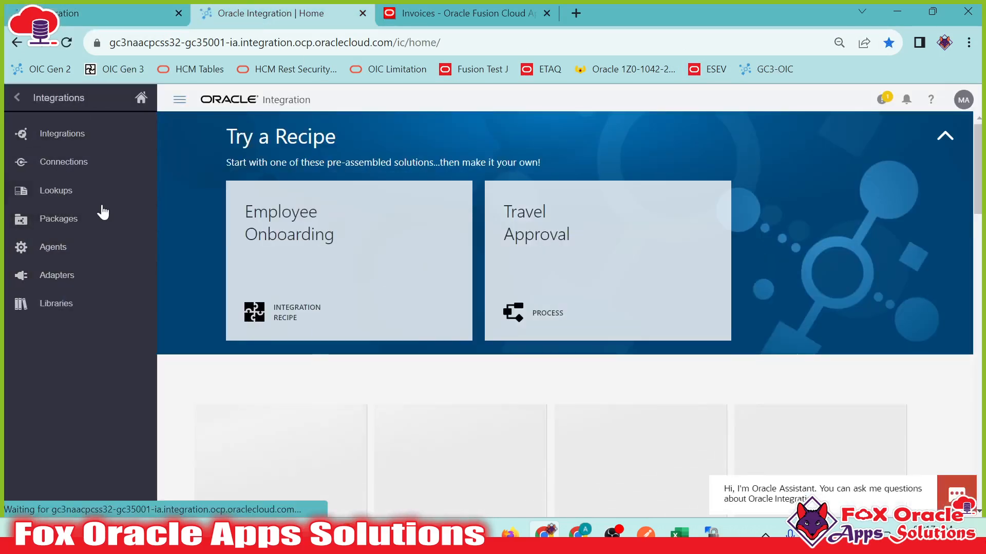
pyautogui.click(75, 203)
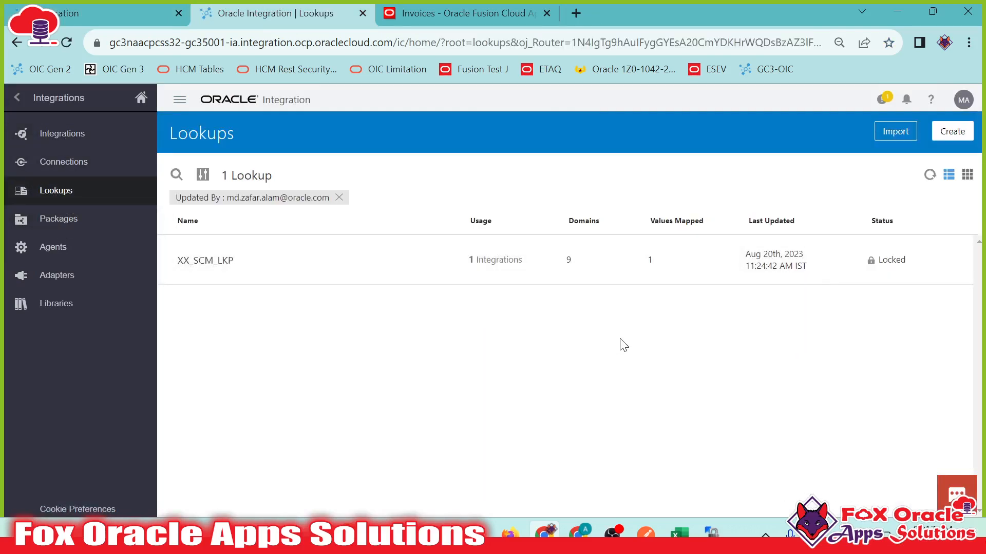
pyautogui.click(952, 130)
# - Name the new lookup XX_COMMON_LKP and create it
pyautogui.click(470, 310)
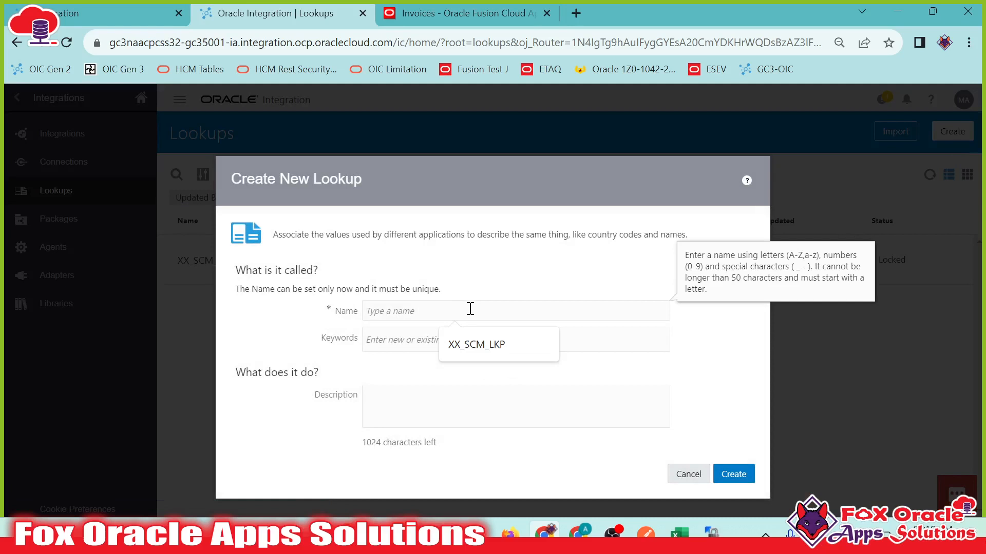
pyautogui.write('XX_COMMON_LKP')
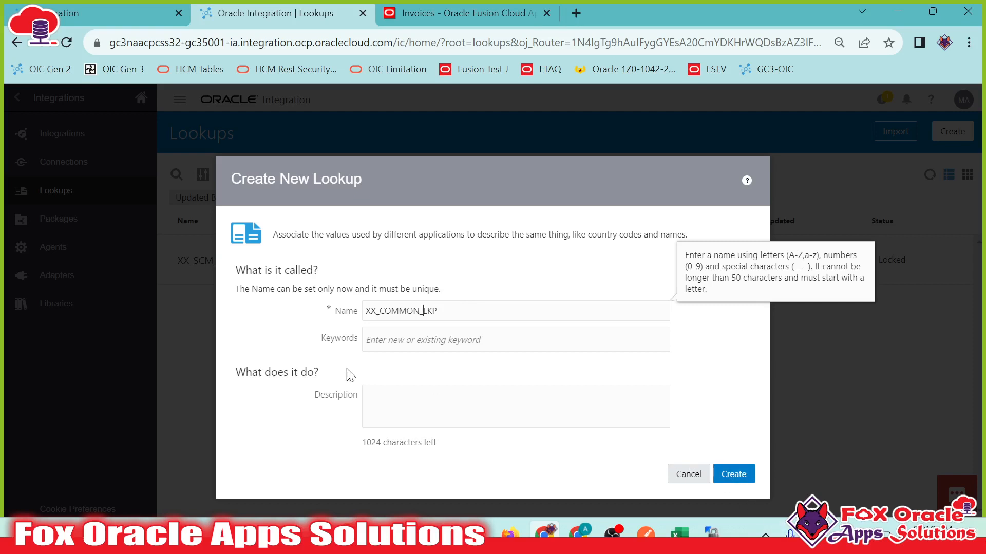
pyautogui.moveTo(379, 311); pyautogui.dragTo(364, 309)
pyautogui.moveTo(380, 311); pyautogui.dragTo(364, 307)
pyautogui.click(381, 309)
pyautogui.click(457, 313)
pyautogui.moveTo(419, 311); pyautogui.dragTo(513, 311)
pyautogui.click(512, 310)
pyautogui.moveTo(420, 311); pyautogui.dragTo(444, 314)
pyautogui.click(465, 310)
pyautogui.click(743, 477)
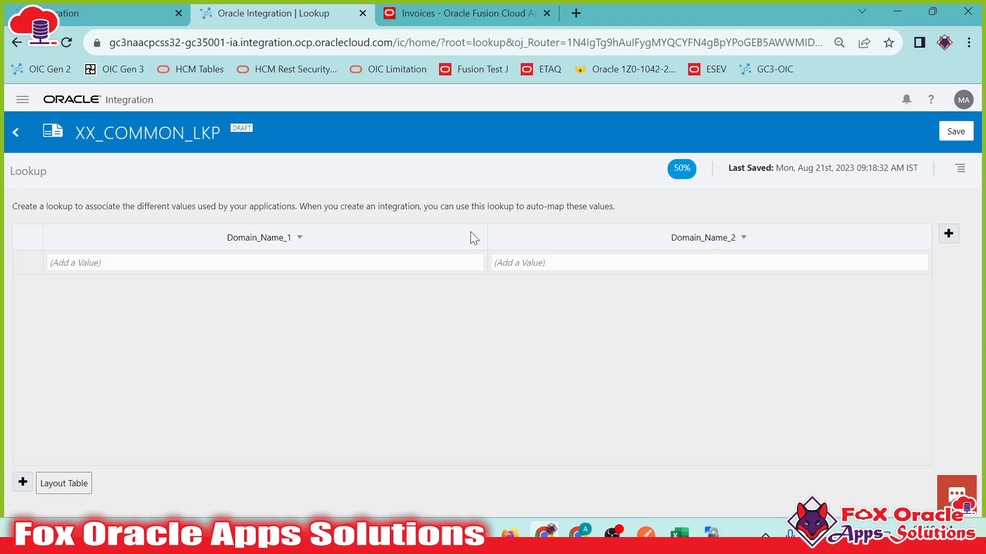
# - Rename the lookup's Domain_Name_1 column to INT_CODE
pyautogui.moveTo(485, 232); pyautogui.dragTo(195, 229)
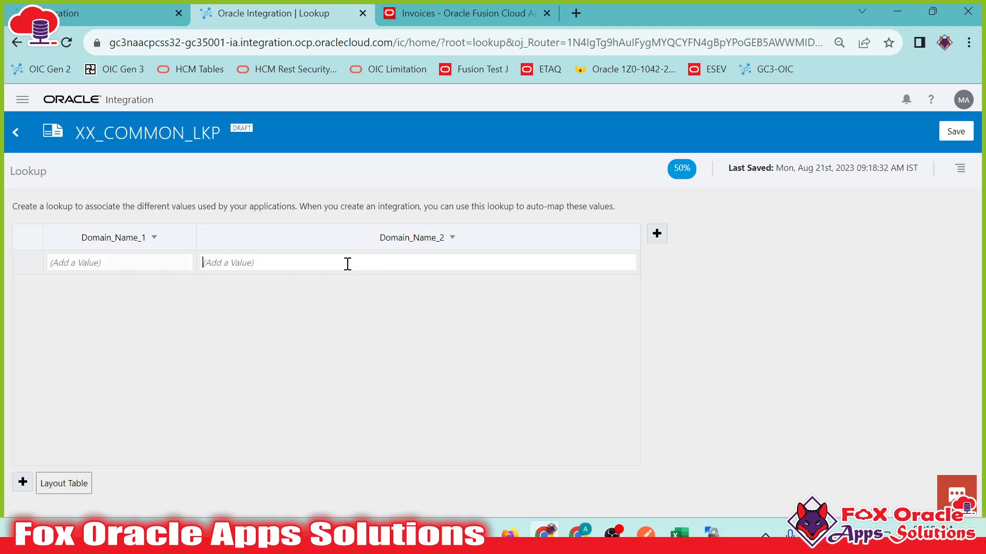
pyautogui.click(100, 10)
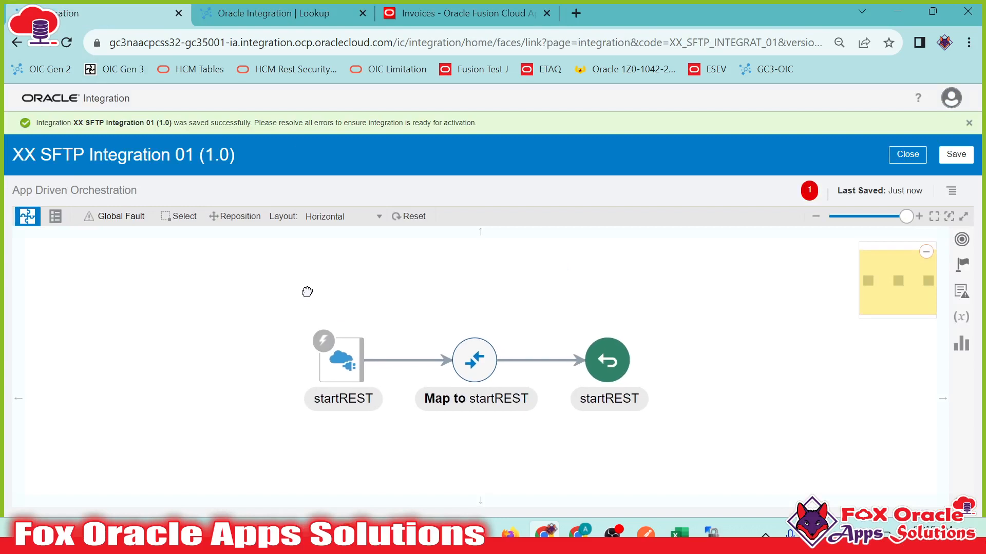
pyautogui.moveTo(398, 277); pyautogui.dragTo(370, 273)
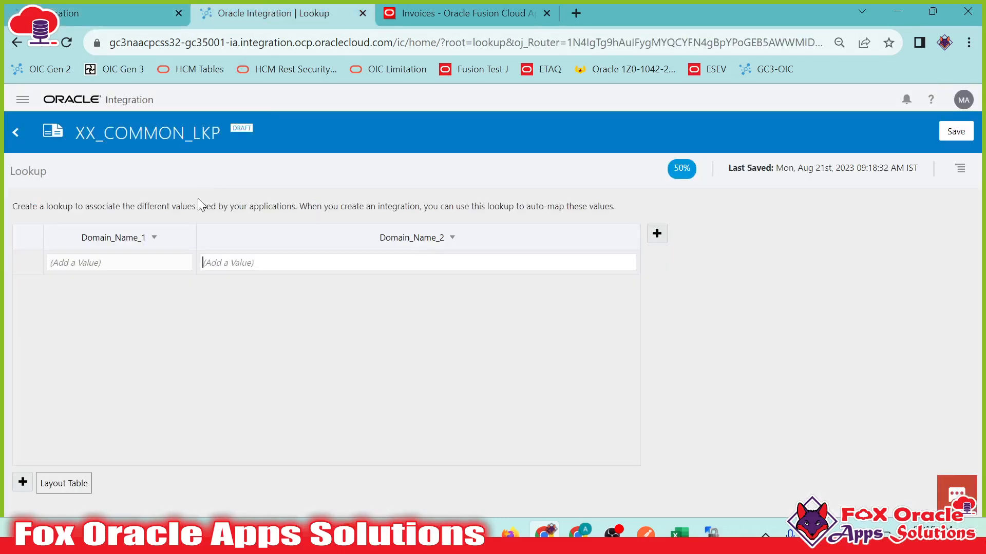
pyautogui.click(246, 13)
pyautogui.click(154, 238)
pyautogui.click(133, 282)
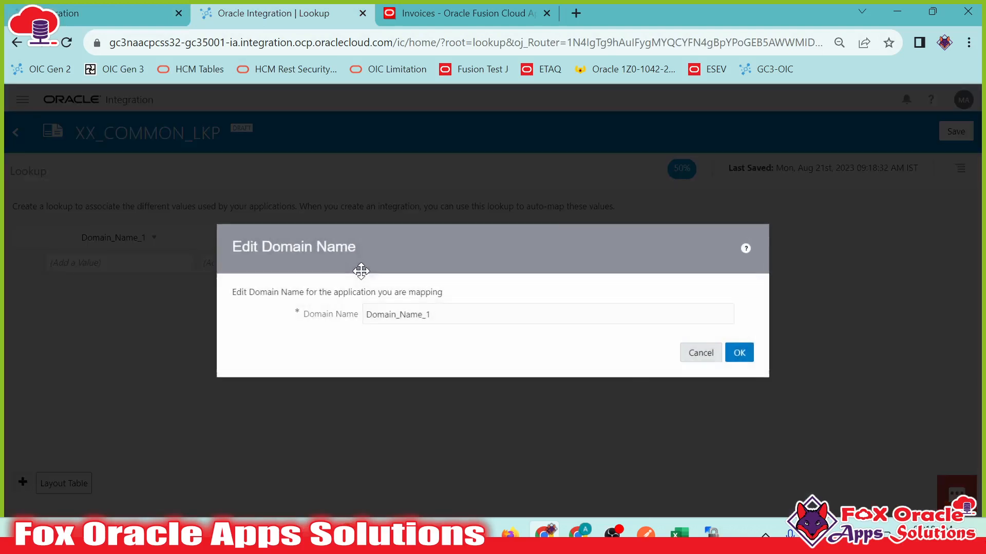
pyautogui.moveTo(444, 317); pyautogui.dragTo(314, 313)
pyautogui.press('BackSpace')
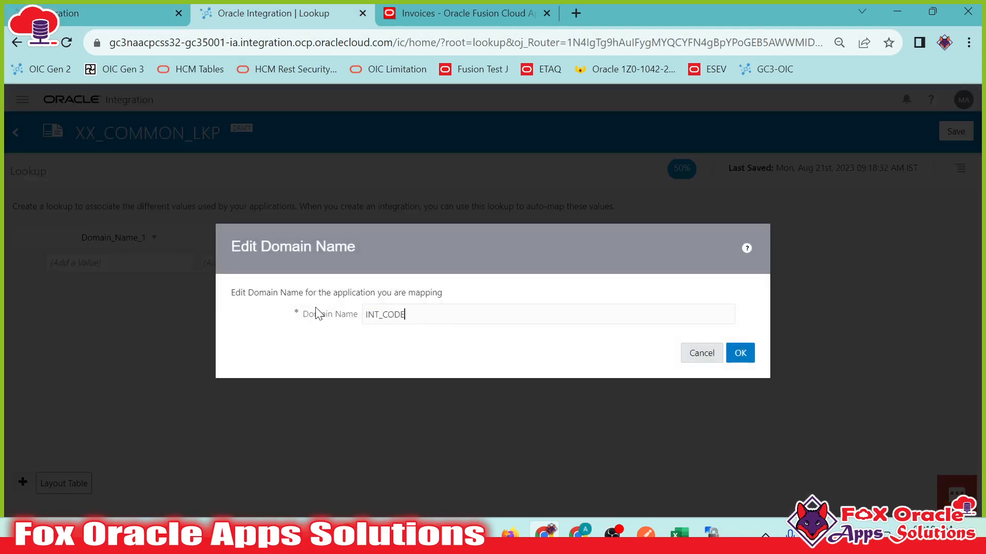
pyautogui.click(740, 353)
# - Enter SFTP in the first INT_CODE row and add a second row with AP
pyautogui.click(228, 261)
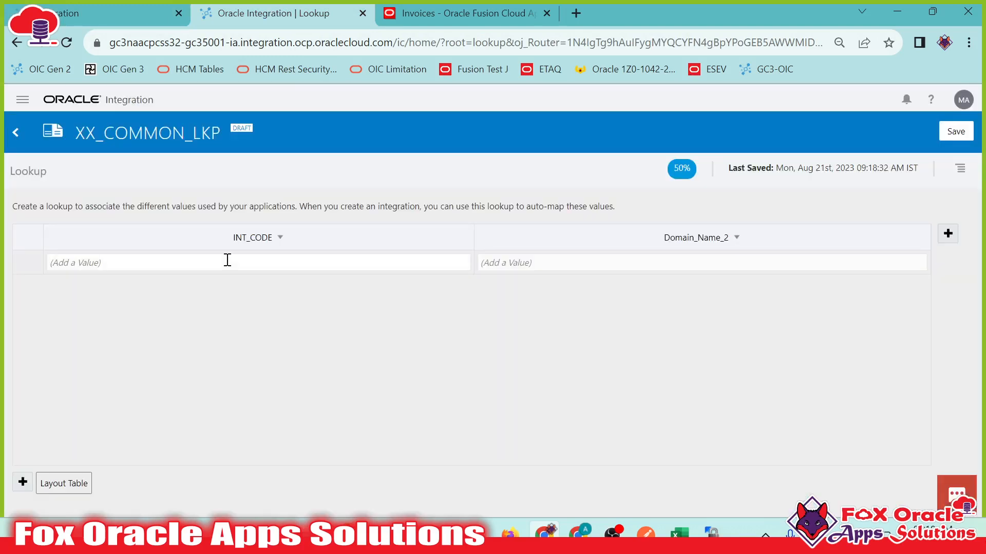
pyautogui.write('SFTP')
pyautogui.moveTo(473, 227); pyautogui.dragTo(178, 227)
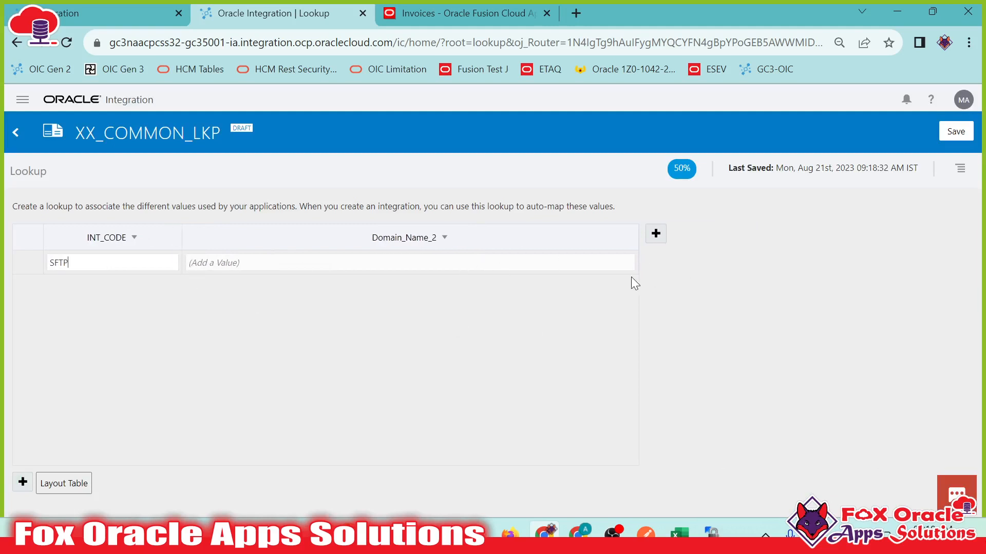
pyautogui.moveTo(82, 261); pyautogui.dragTo(45, 260)
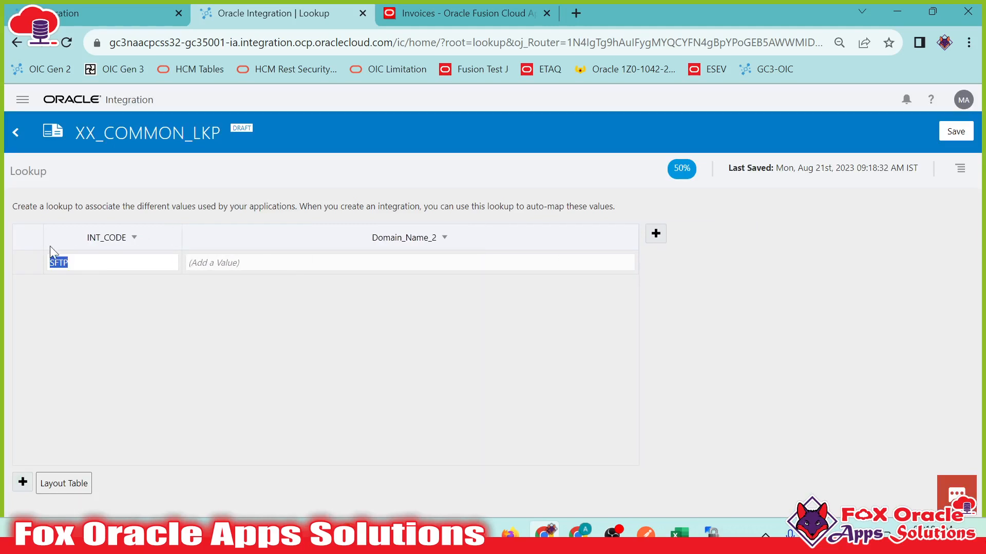
pyautogui.click(73, 264)
pyautogui.click(23, 483)
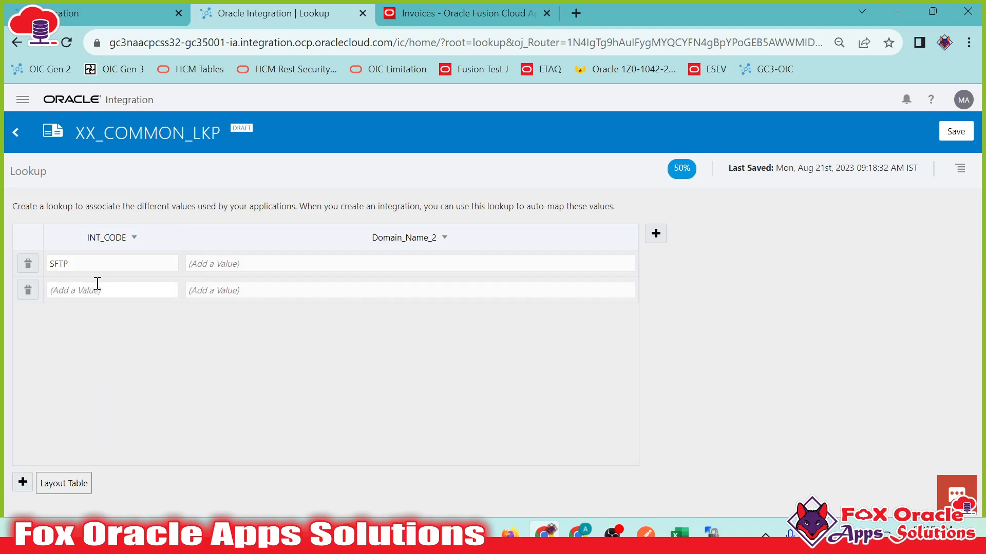
pyautogui.write('AP')
pyautogui.click(285, 290)
pyautogui.click(279, 296)
pyautogui.click(111, 257)
pyautogui.doubleClick(57, 264)
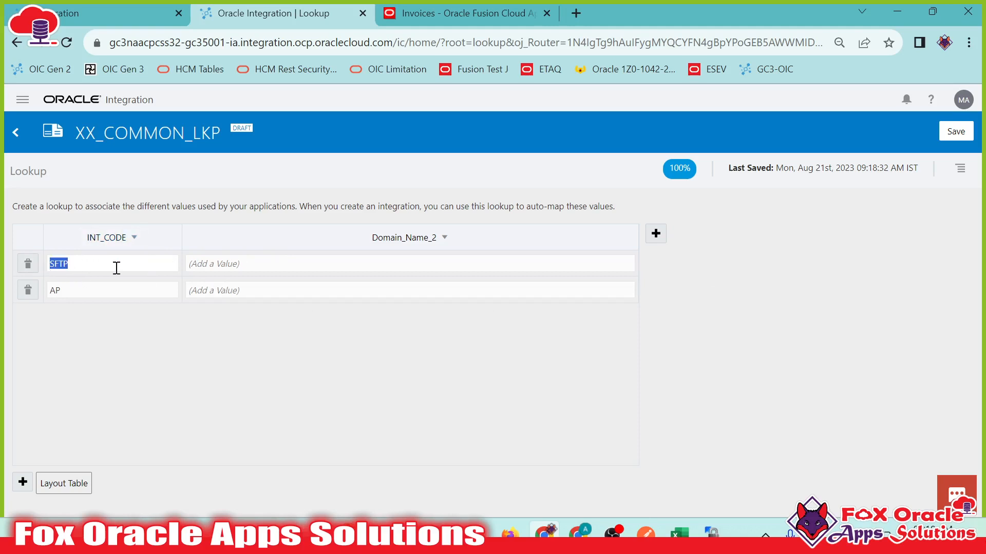
pyautogui.click(121, 267)
# - Rename the Domain_Name_2 column to SFTP_SOURCE_DIR
pyautogui.click(446, 238)
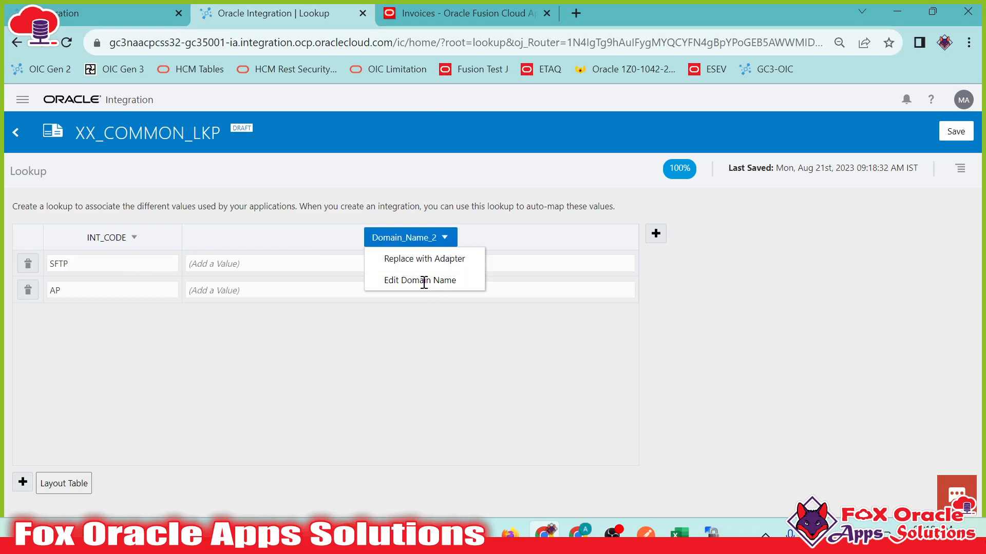
pyautogui.click(424, 282)
pyautogui.moveTo(469, 308); pyautogui.dragTo(320, 303)
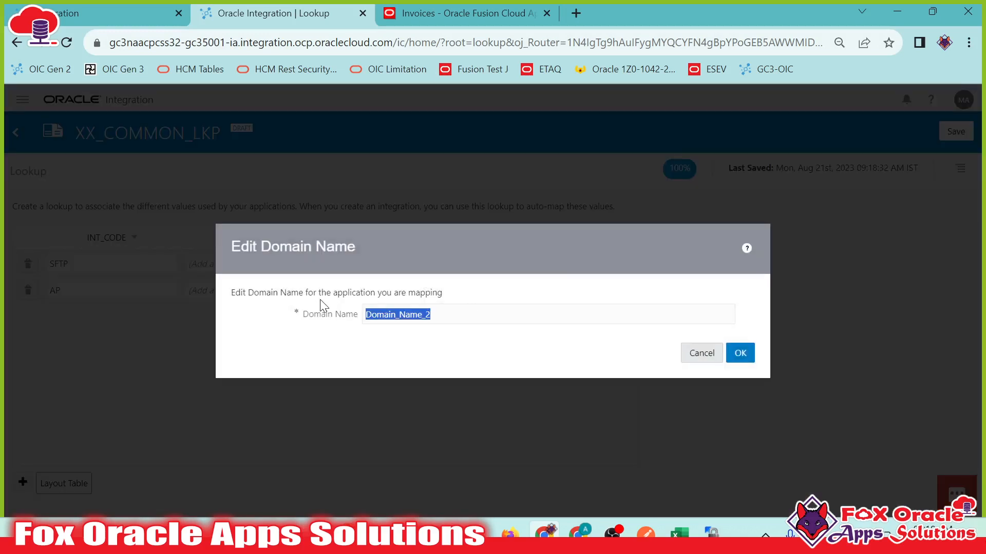
pyautogui.write('SFTP-S')
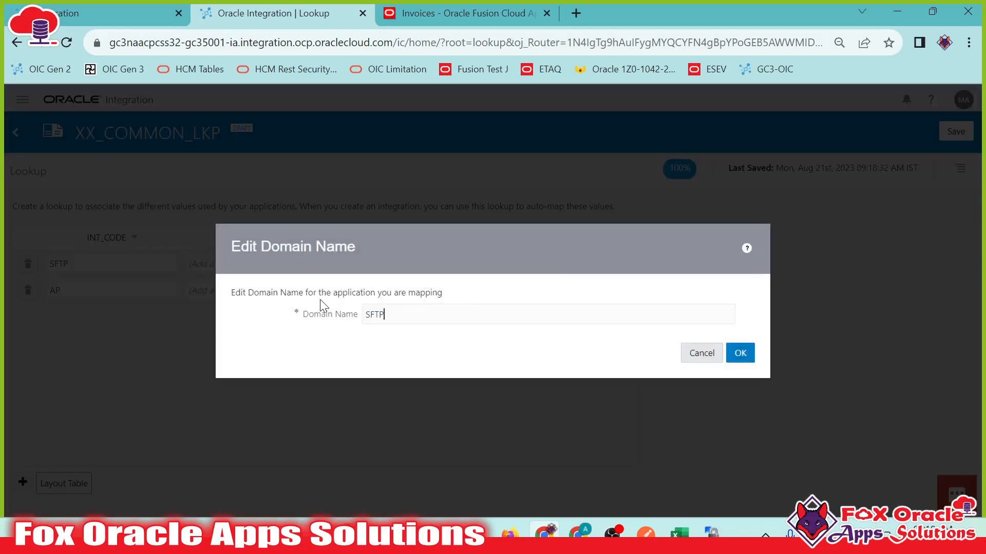
pyautogui.press('BackSpace')
pyautogui.press('BackSpace')
pyautogui.write('_SOURCE_DIR')
pyautogui.click(743, 353)
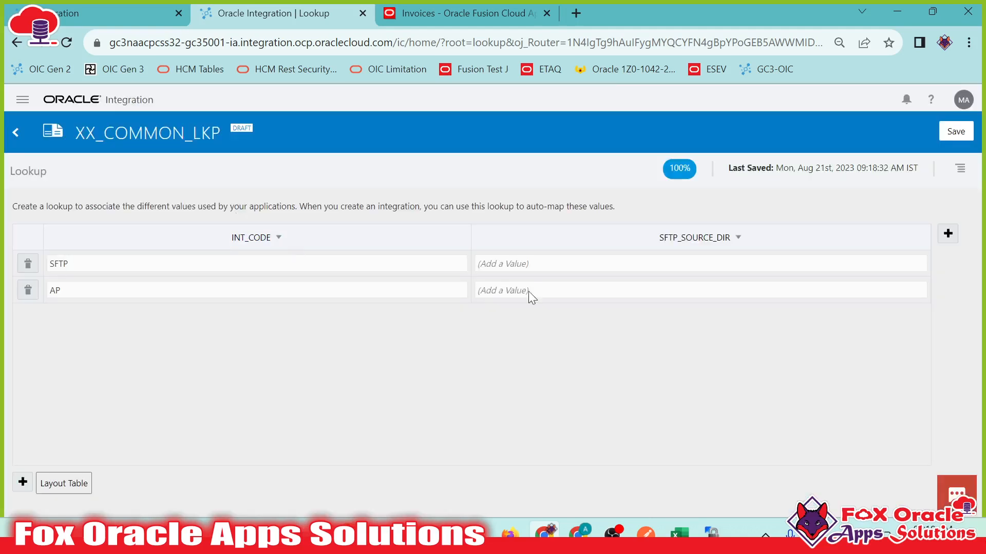
pyautogui.moveTo(470, 236); pyautogui.dragTo(158, 238)
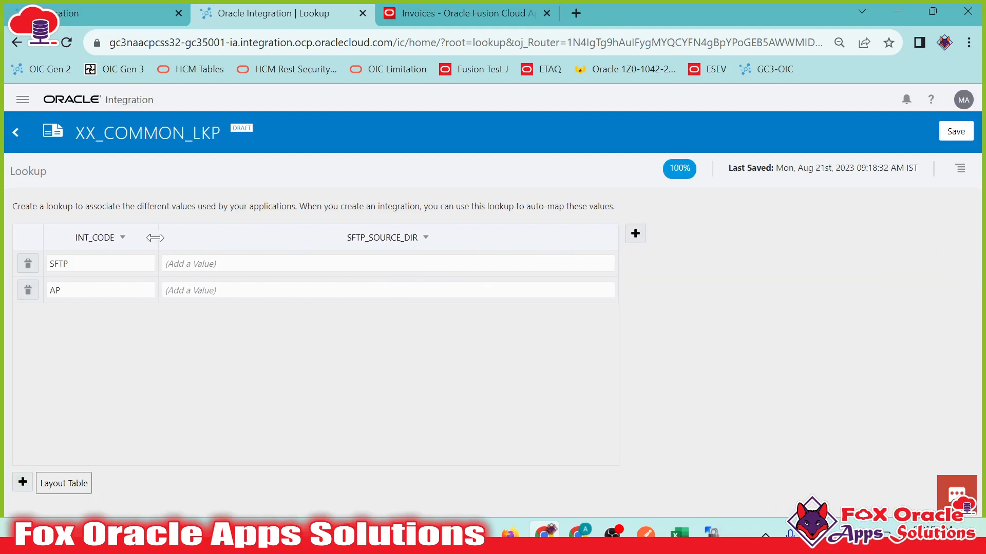
pyautogui.doubleClick(82, 259)
pyautogui.click(87, 268)
pyautogui.moveTo(106, 263); pyautogui.dragTo(49, 262)
pyautogui.click(253, 265)
# - Add a third lookup column named SFTP_ARC_DIR and narrow the existing columns
pyautogui.click(631, 236)
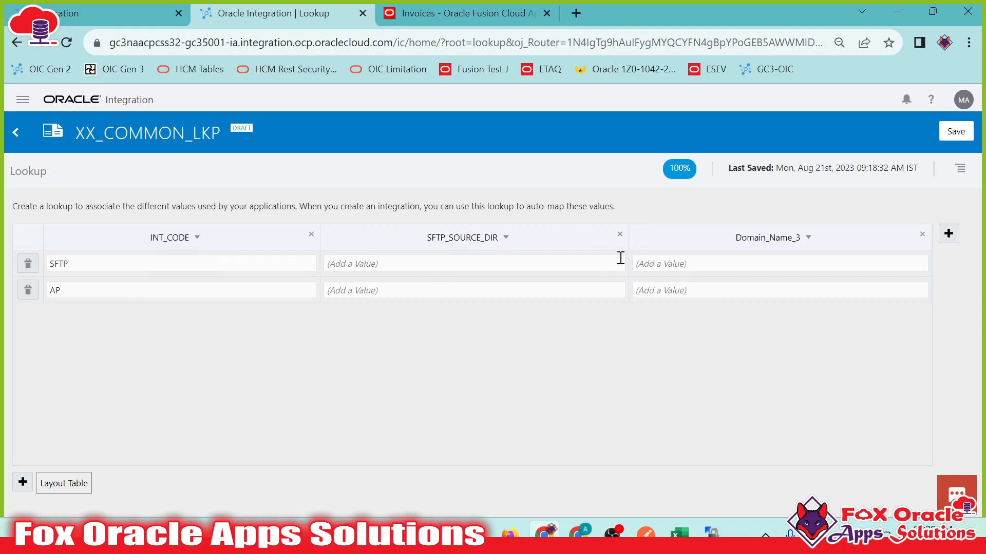
pyautogui.click(812, 239)
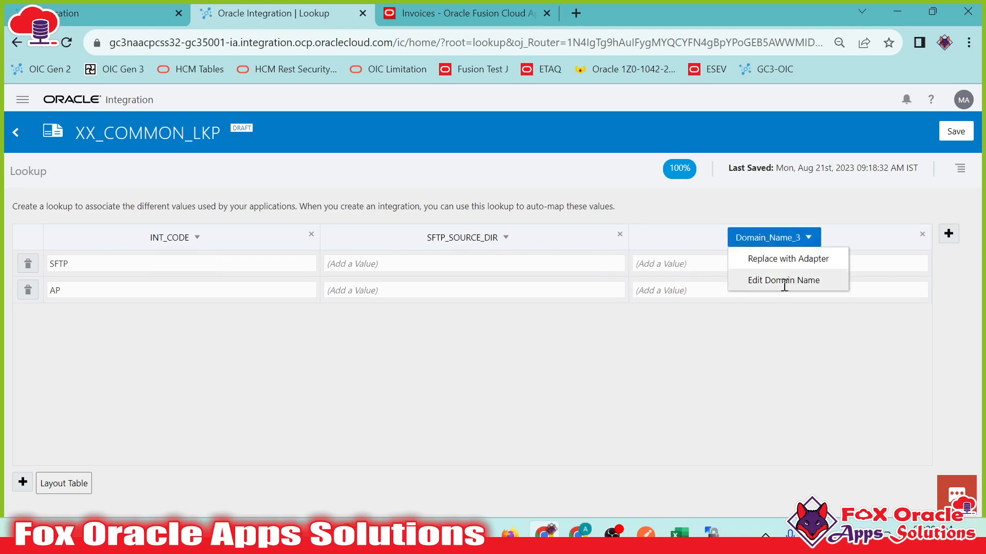
pyautogui.click(784, 281)
pyautogui.moveTo(436, 315); pyautogui.dragTo(236, 324)
pyautogui.write('SFTP_ARC')
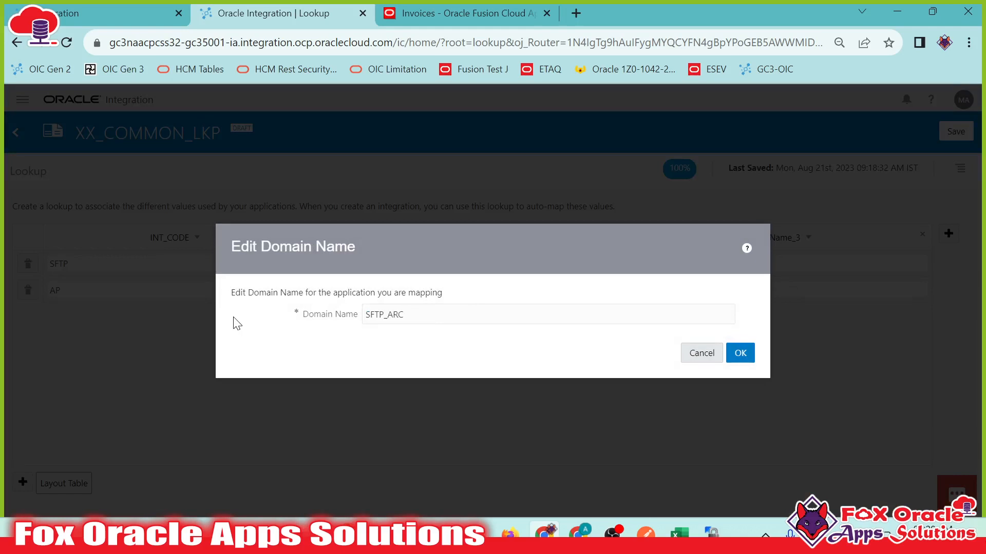
pyautogui.write('_DIR')
pyautogui.click(741, 353)
pyautogui.moveTo(632, 247); pyautogui.dragTo(490, 247)
pyautogui.moveTo(322, 241); pyautogui.dragTo(169, 242)
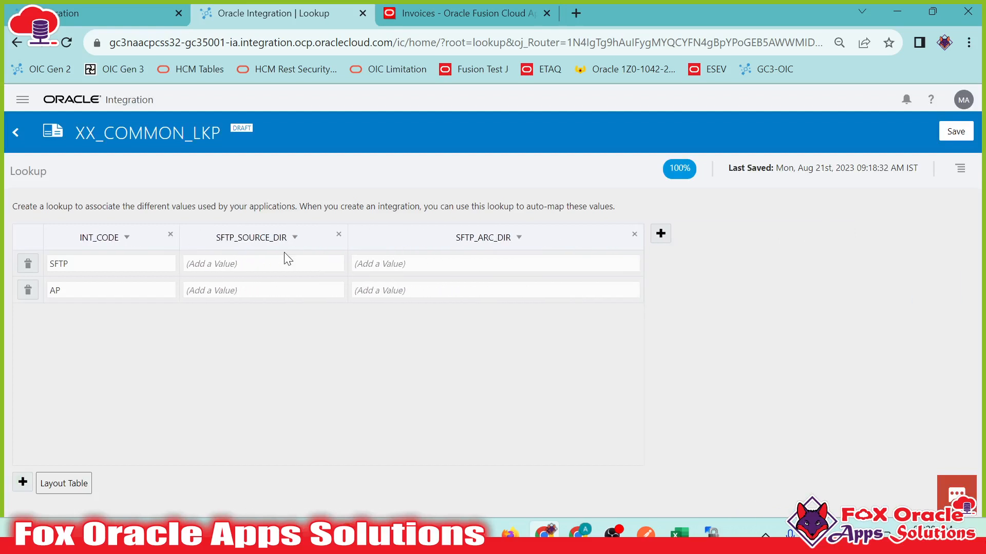
pyautogui.click(712, 533)
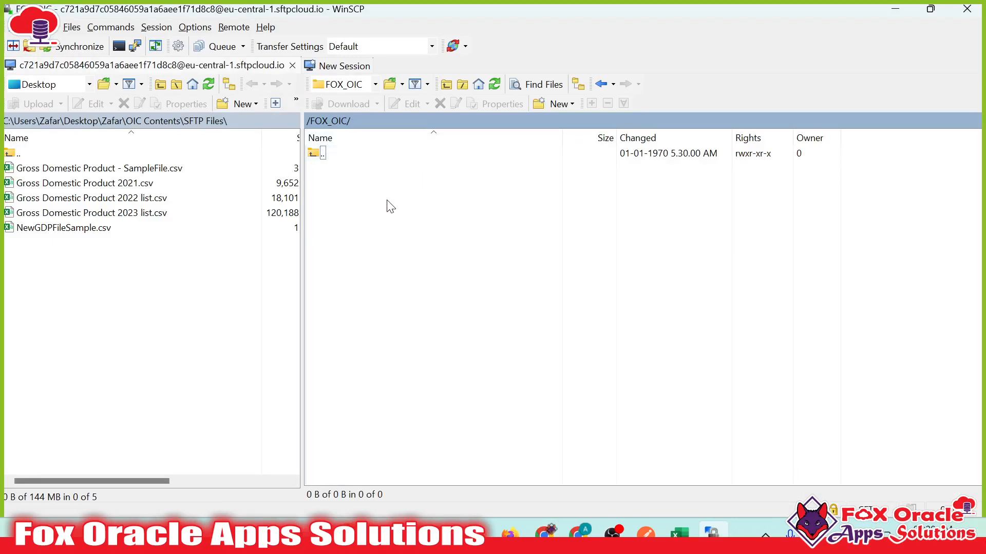
# - Create a new Archive folder inside /FOX_OIC in WinSCP and open it
pyautogui.click(570, 103)
pyautogui.click(522, 136)
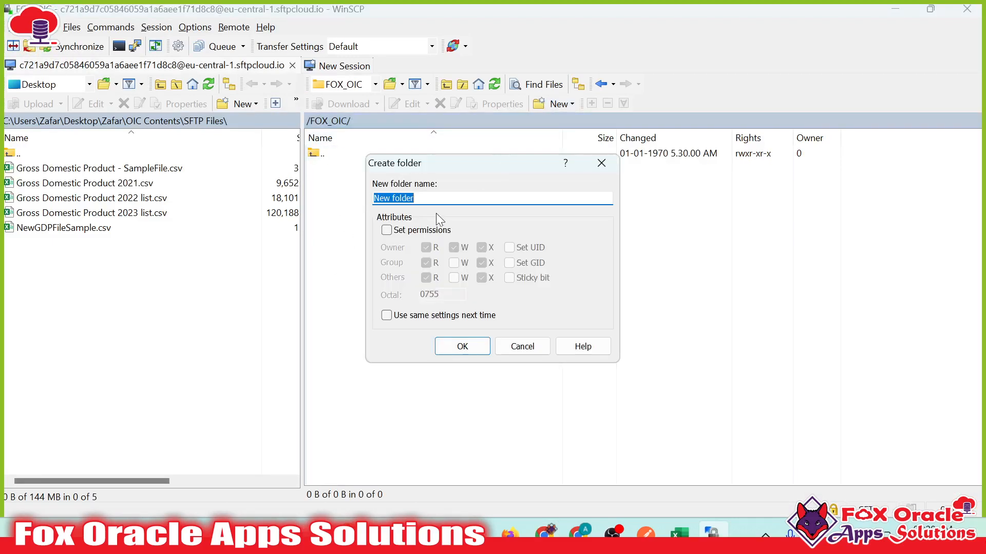
pyautogui.write('Archive')
pyautogui.click(444, 350)
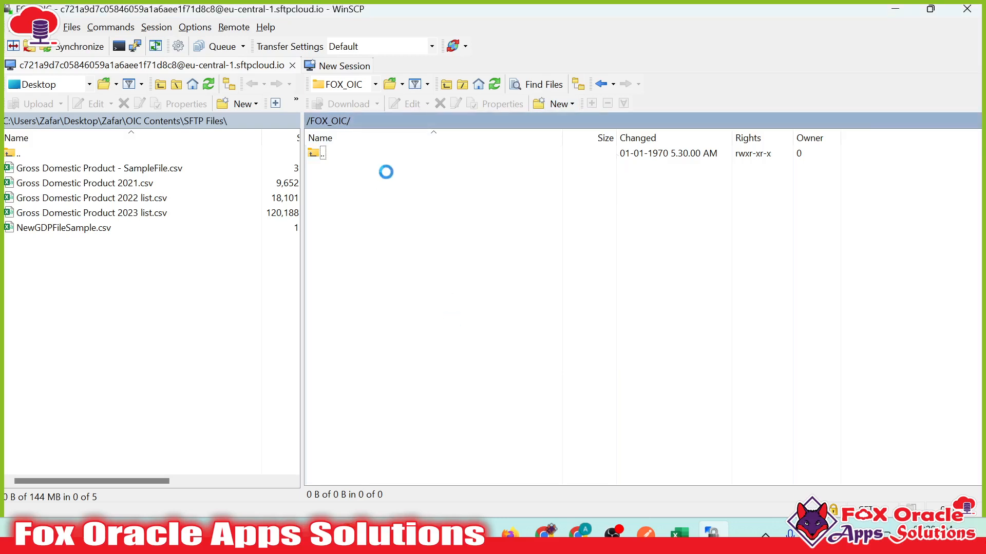
pyautogui.doubleClick(339, 171)
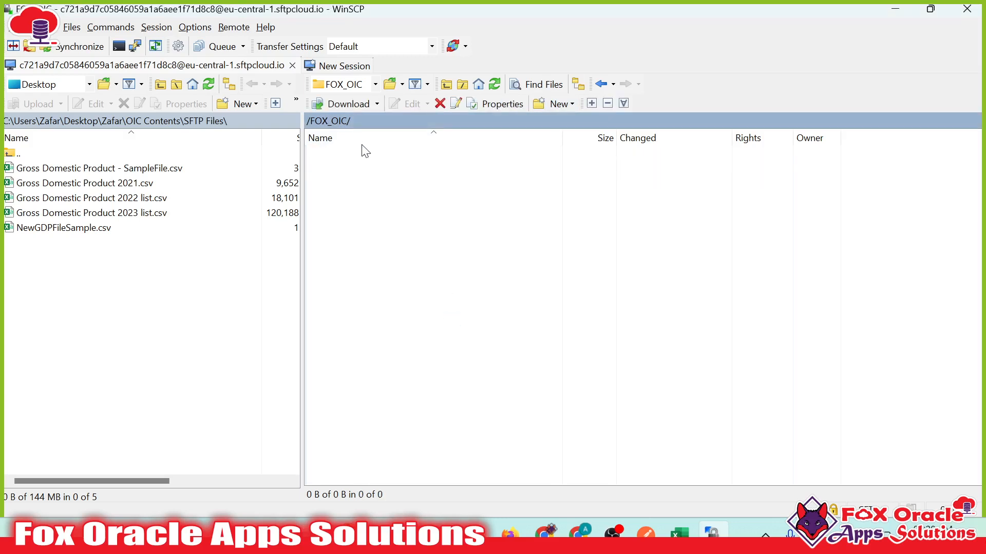
# - Copy the /FOX_OIC/Archive path into the SFTP row's SFTP_ARC_DIR cell
pyautogui.click(417, 120)
pyautogui.hotkey('ctrl', 'c')
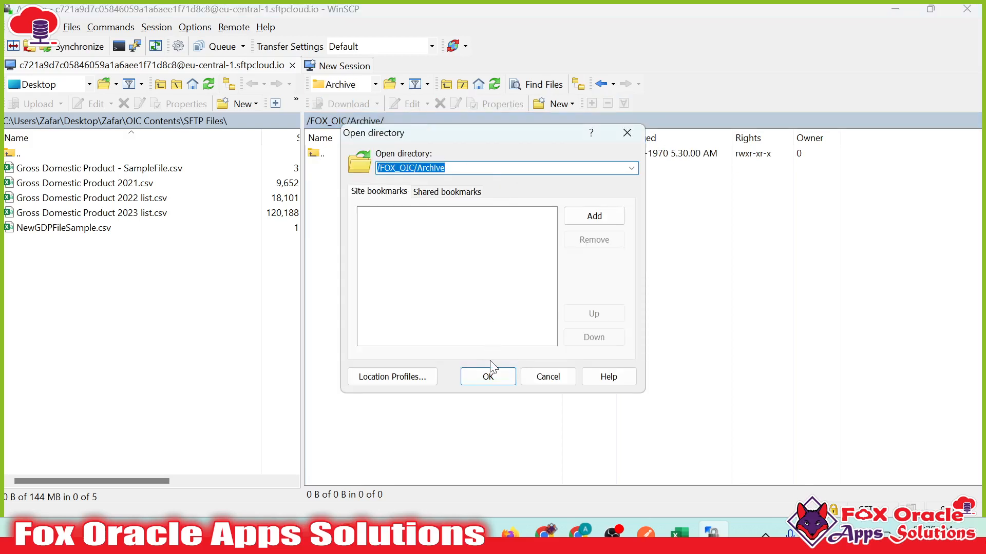
pyautogui.click(491, 376)
pyautogui.hotkey('alt', 'Tab')
pyautogui.click(501, 263)
pyautogui.hotkey('ctrl', 'v')
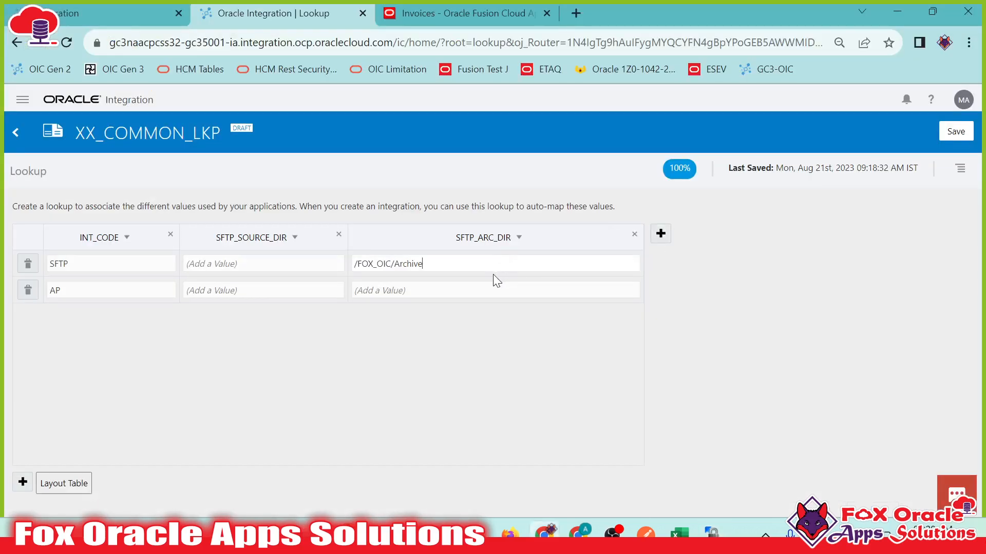
# - Copy the /FOX_OIC path into the SFTP row's SFTP_SOURCE_DIR cell
pyautogui.hotkey('alt', 'Tab')
pyautogui.doubleClick(335, 149)
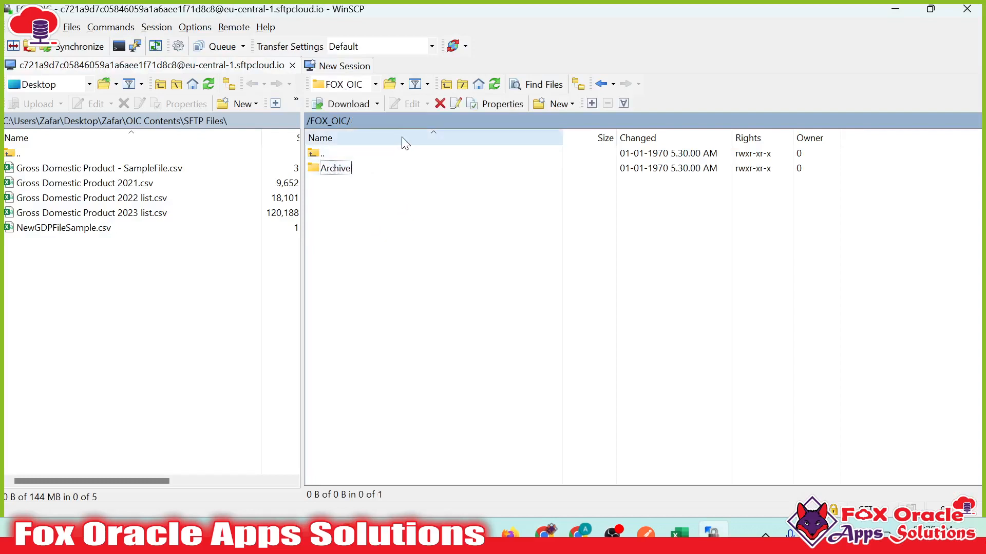
pyautogui.click(404, 121)
pyautogui.moveTo(455, 168); pyautogui.dragTo(338, 176)
pyautogui.hotkey('ctrl', 'c')
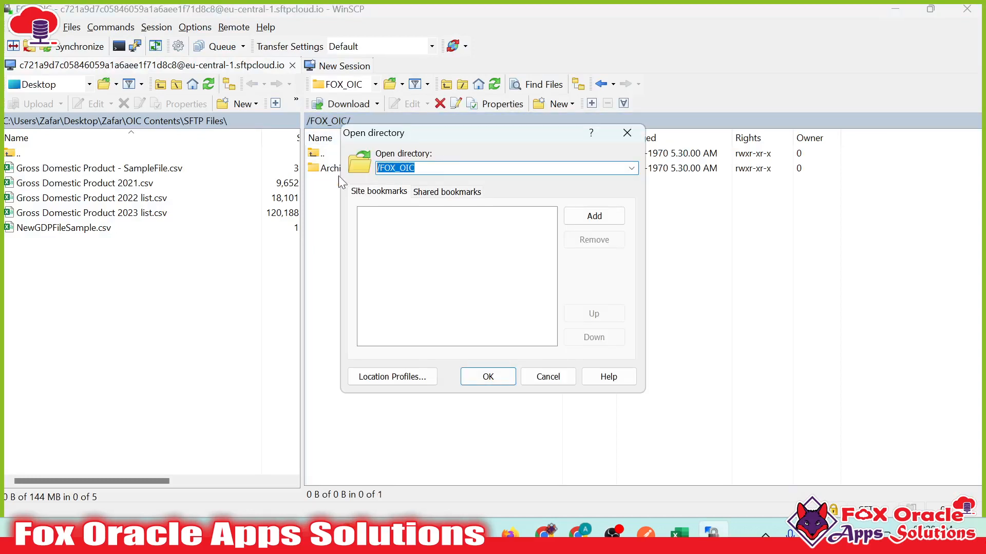
pyautogui.click(495, 380)
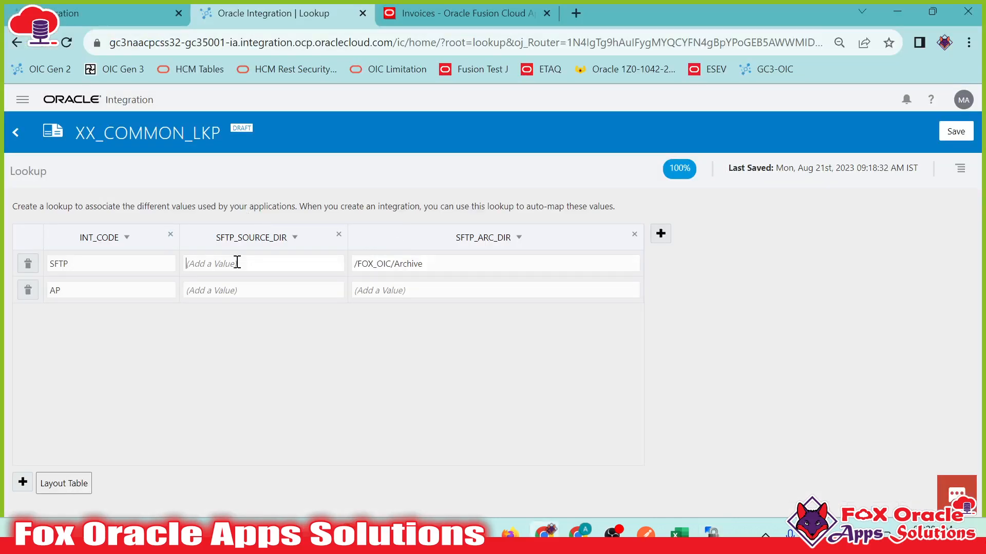
pyautogui.hotkey('ctrl', 'v')
# - Save XX_COMMON_LKP with the filled directories and confirm its CONFIGURED status
pyautogui.click(249, 293)
pyautogui.click(962, 134)
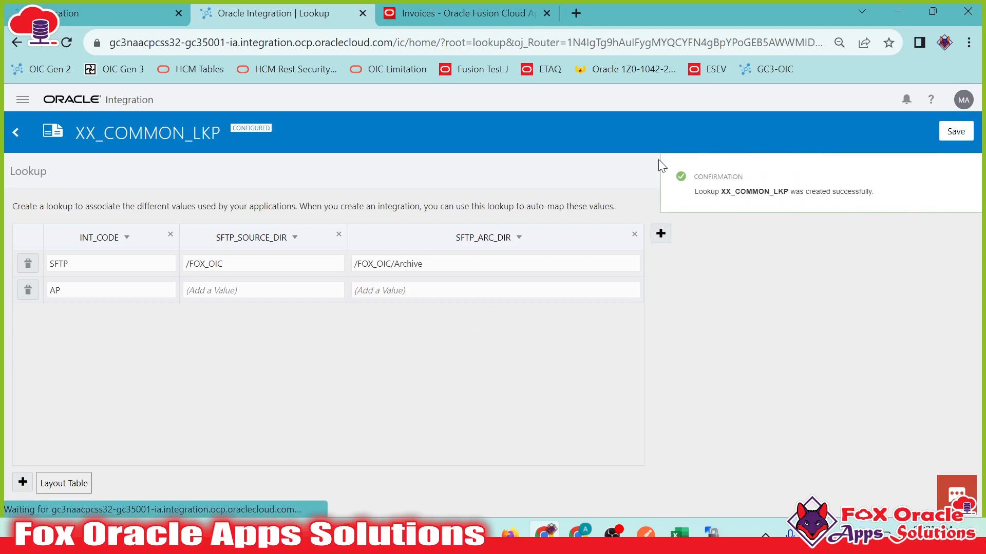
pyautogui.moveTo(231, 130); pyautogui.dragTo(293, 137)
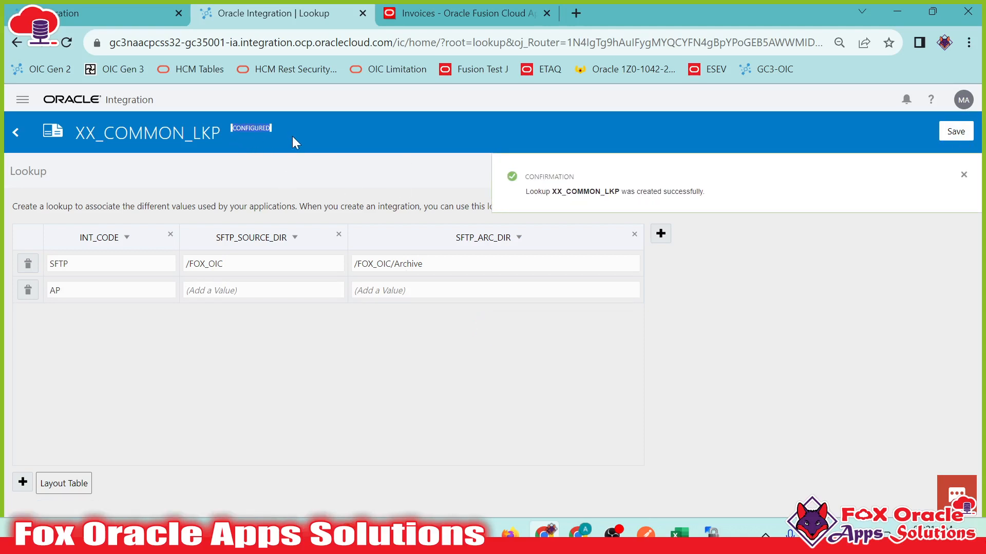
pyautogui.click(279, 327)
pyautogui.click(964, 176)
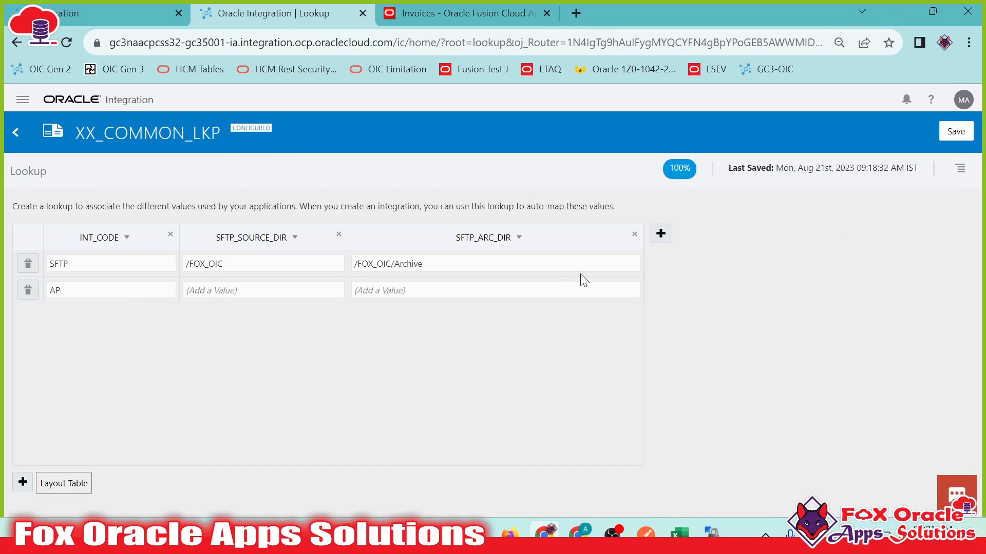
# - Add a File_Pattern column, enter XXEmployeeFile for the SFTP row, and save
pyautogui.click(660, 235)
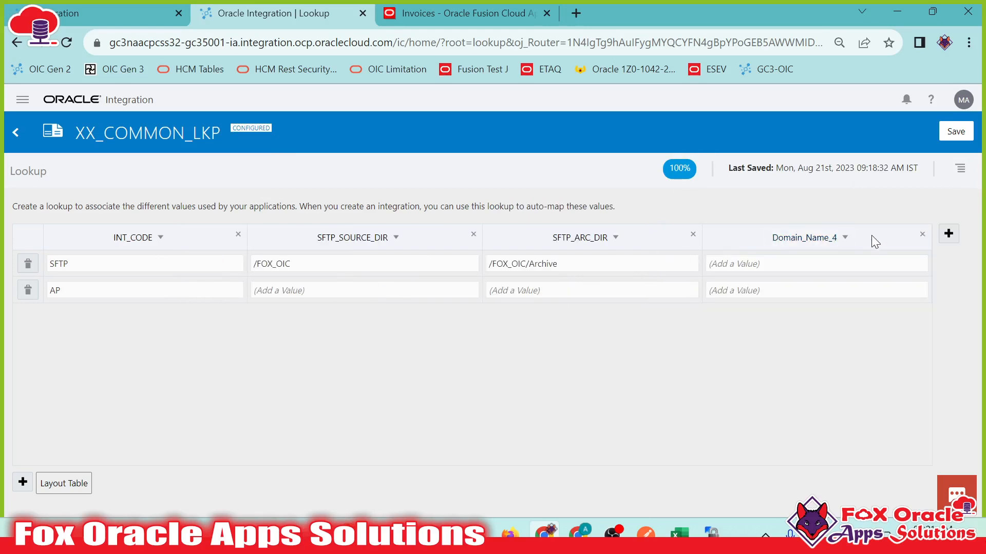
pyautogui.click(850, 237)
pyautogui.click(819, 280)
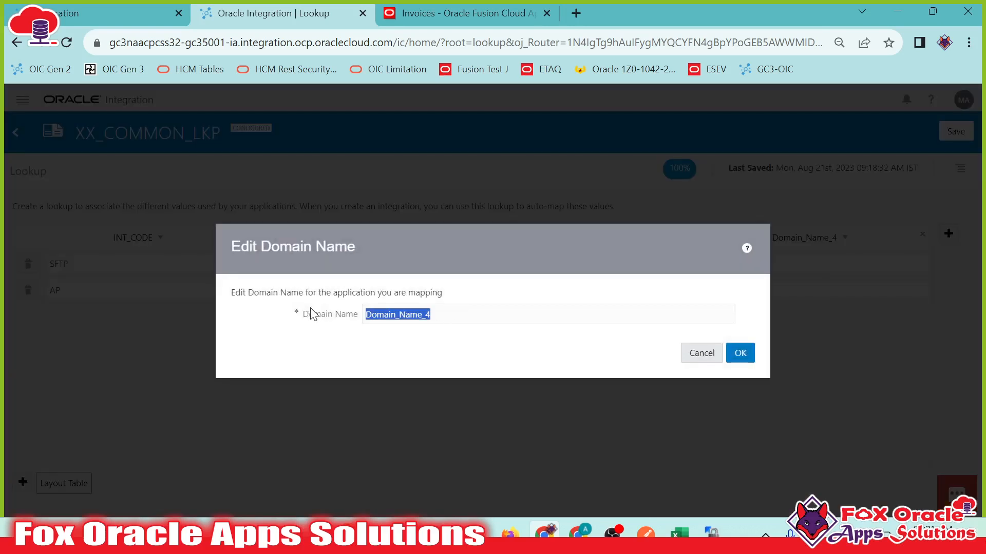
pyautogui.write('File')
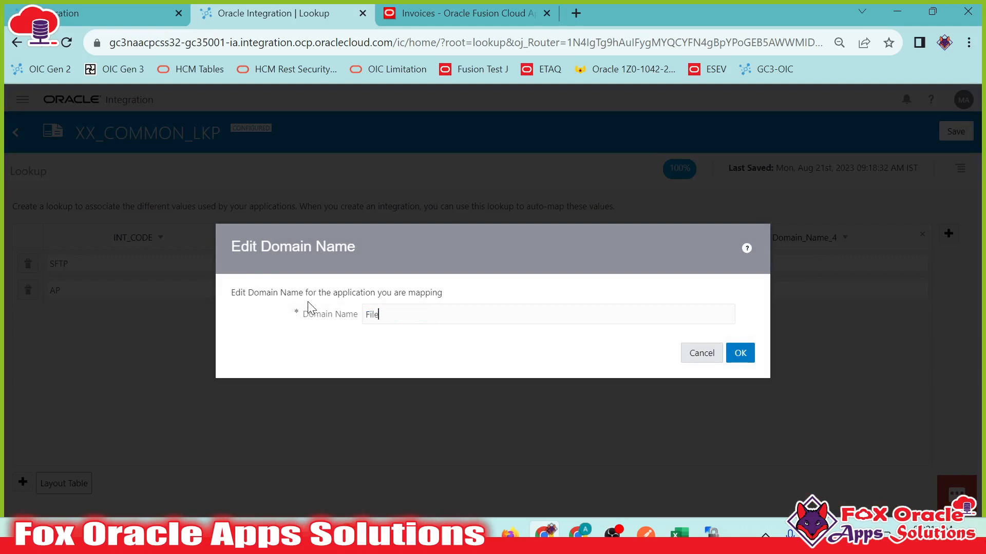
pyautogui.write('_Pattern')
pyautogui.click(740, 354)
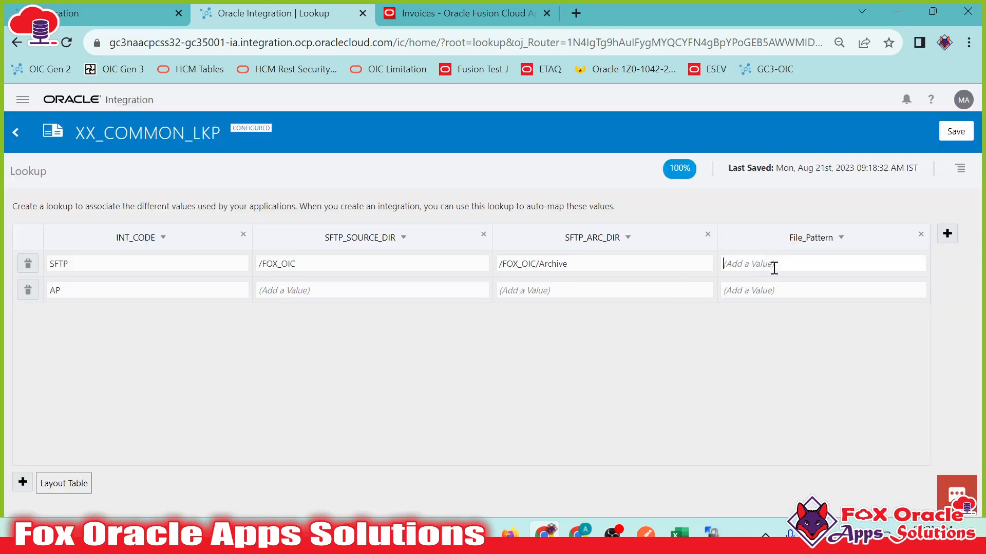
pyautogui.write('XXEM')
pyautogui.click(781, 339)
pyautogui.click(954, 131)
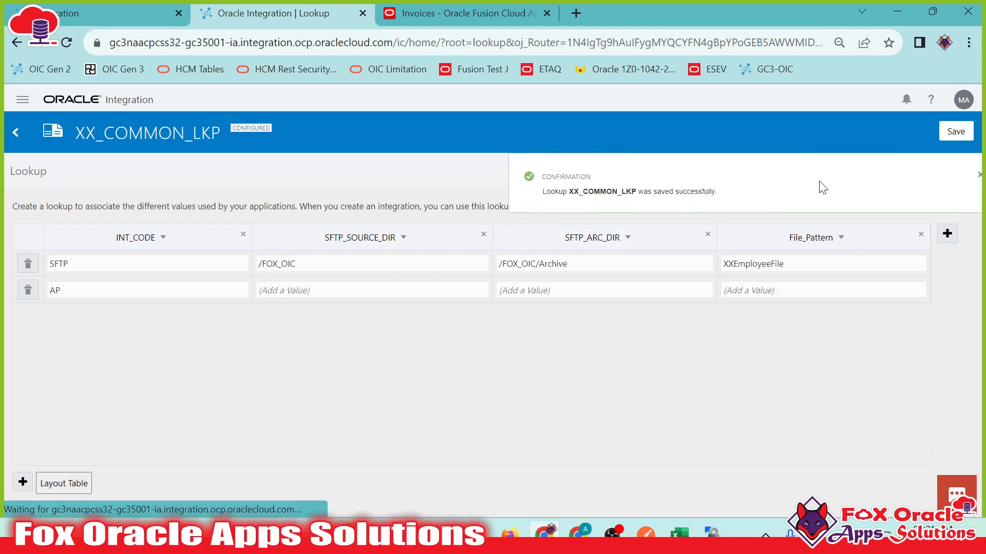
# - Place an Assign action named default_assign after the trigger in XX SFTP Integration 01
pyautogui.click(89, 24)
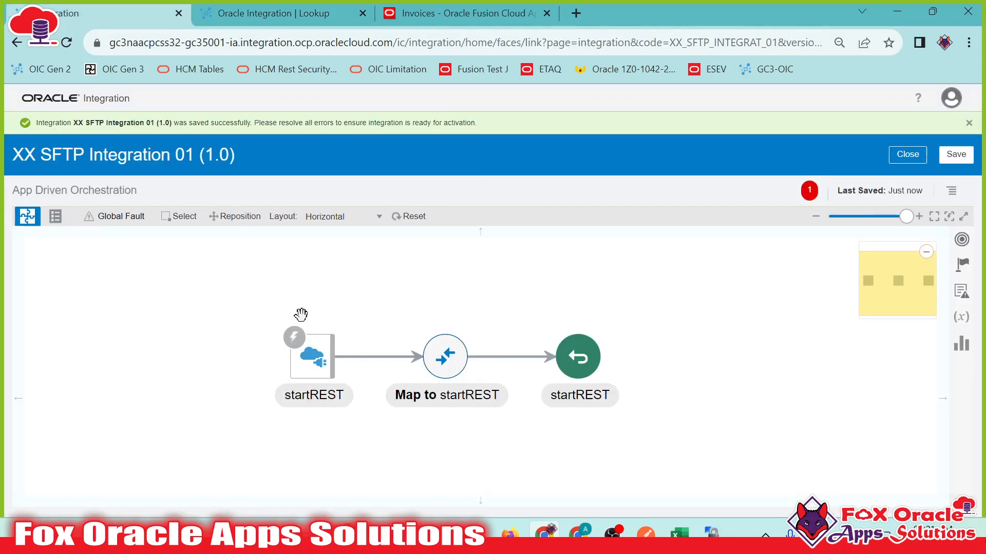
pyautogui.moveTo(331, 295); pyautogui.dragTo(296, 288)
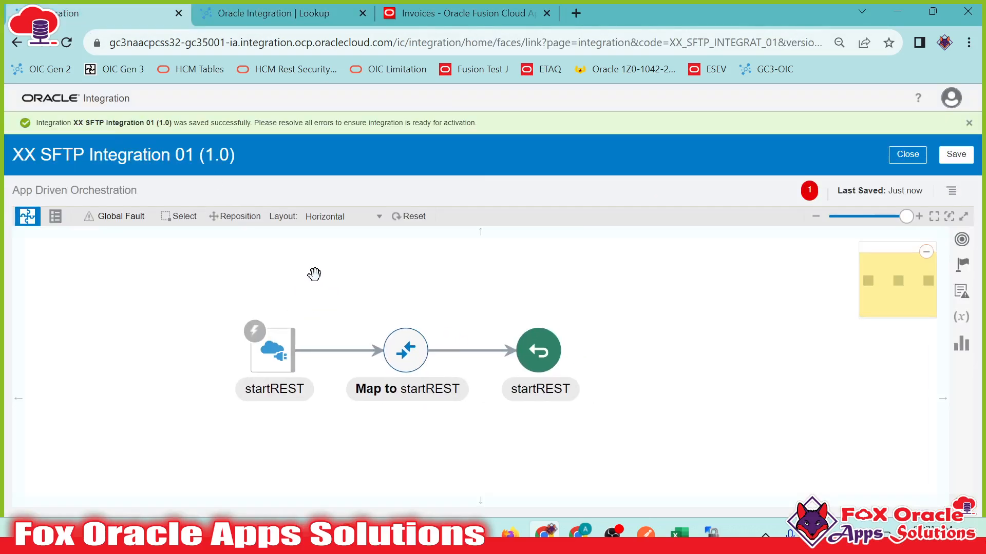
pyautogui.click(239, 14)
pyautogui.click(109, 13)
pyautogui.click(962, 265)
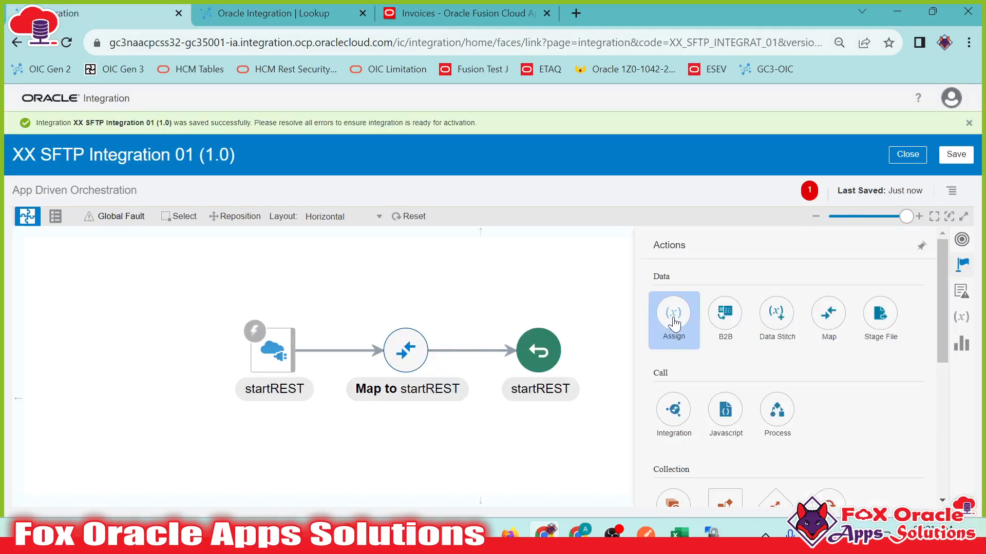
pyautogui.moveTo(671, 315); pyautogui.dragTo(328, 335)
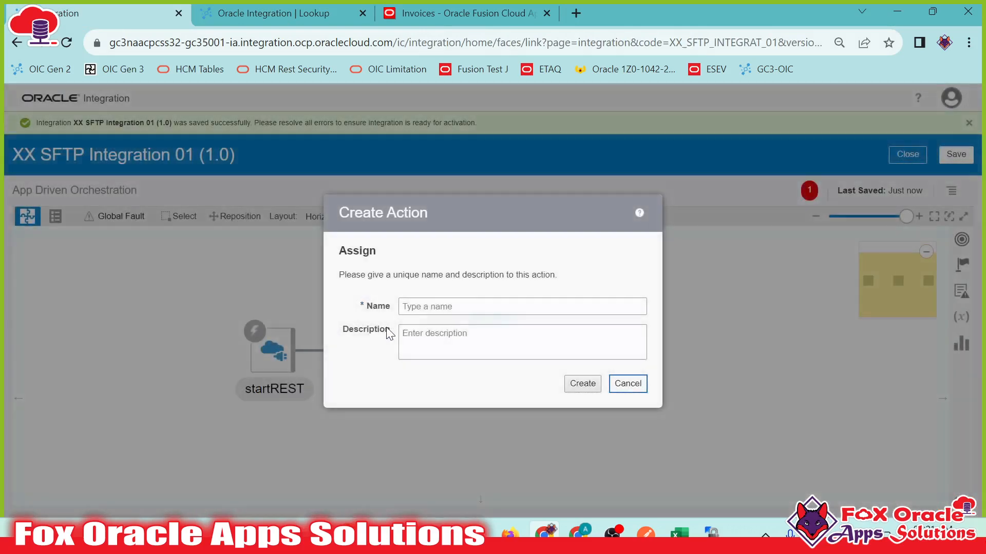
pyautogui.click(470, 306)
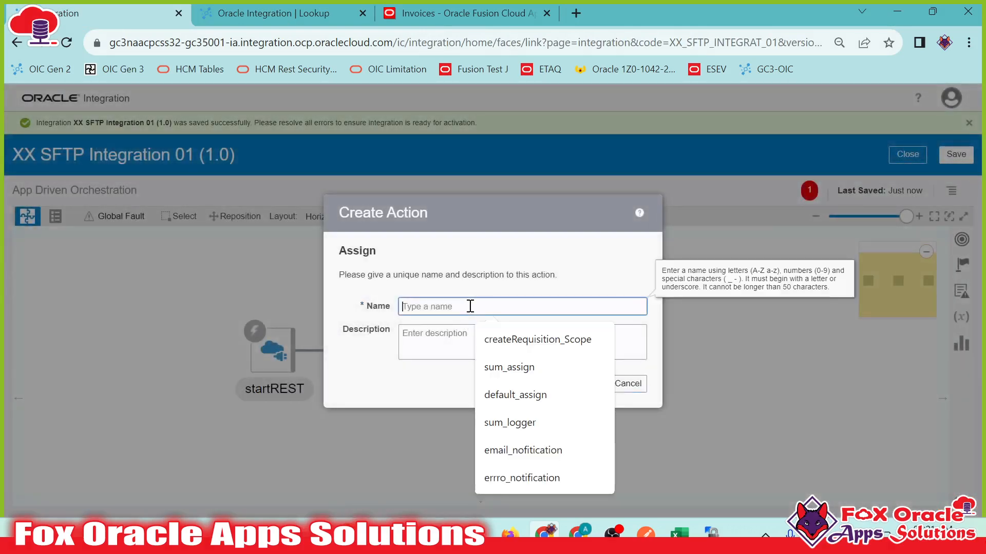
pyautogui.write('default_assign')
pyautogui.click(509, 343)
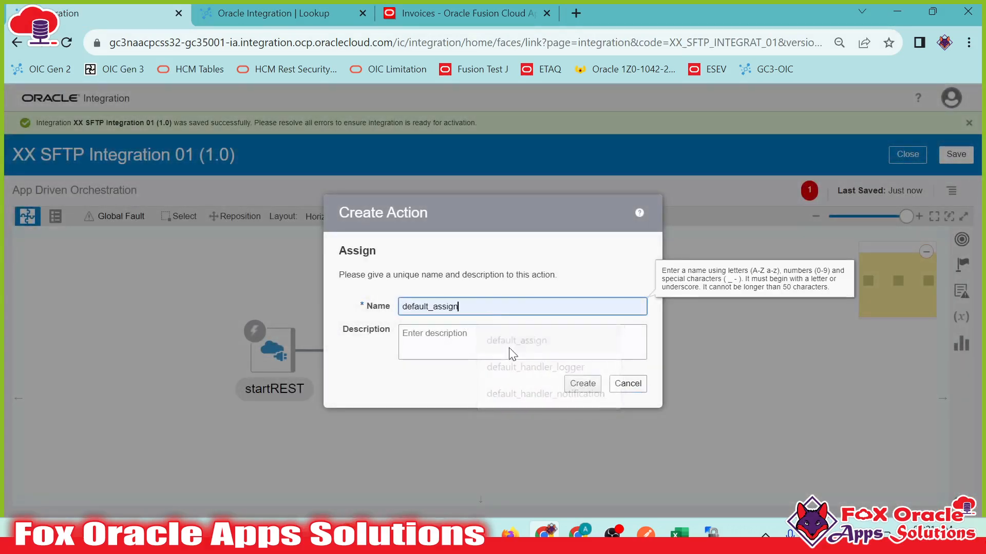
pyautogui.click(584, 389)
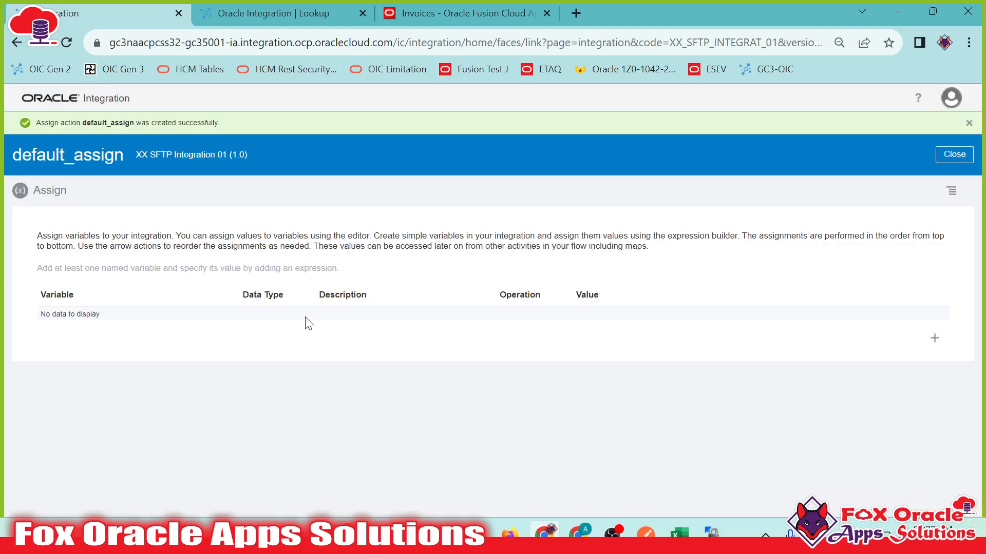
# - Add variable var_SourceDirectory to default_assign and open its value's expression builder
pyautogui.click(935, 338)
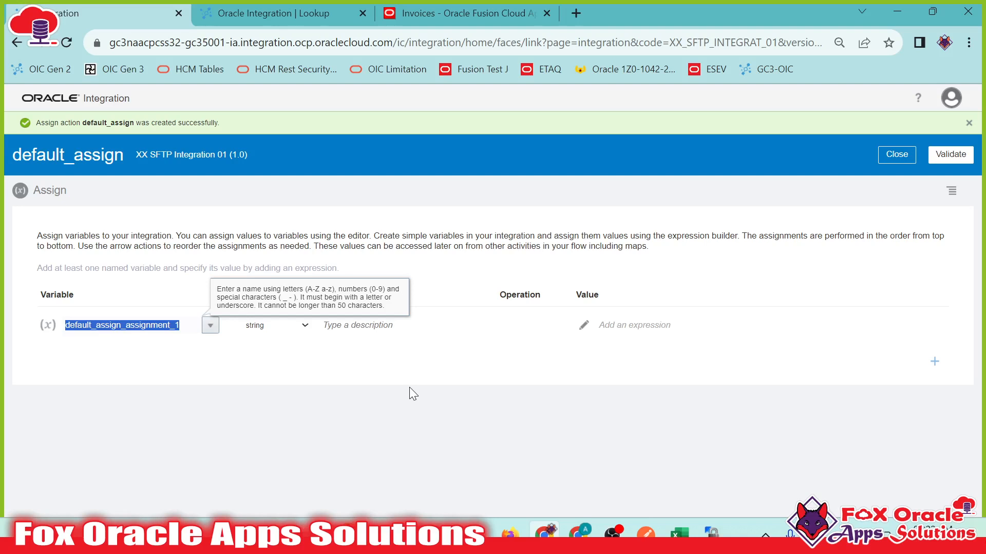
pyautogui.write('var_')
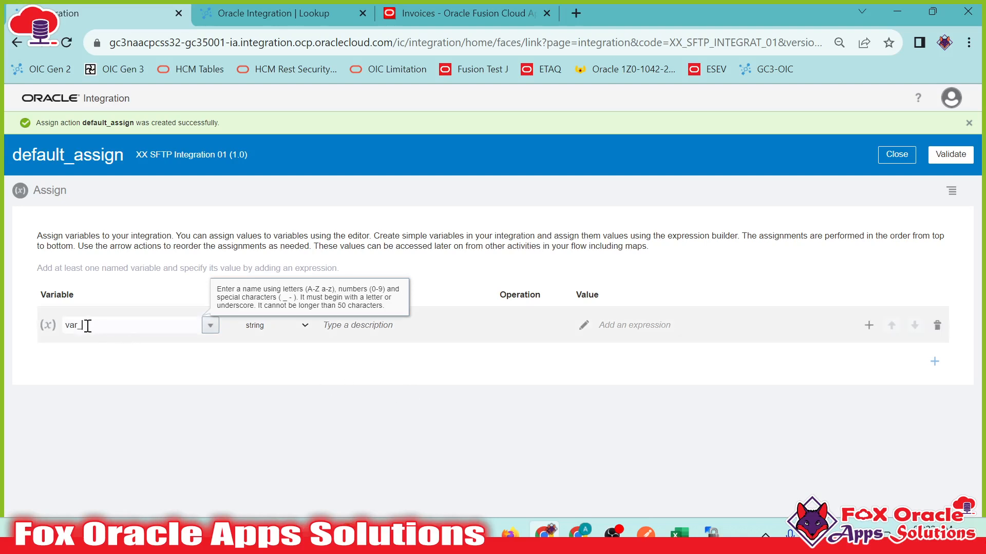
pyautogui.moveTo(80, 325); pyautogui.dragTo(61, 329)
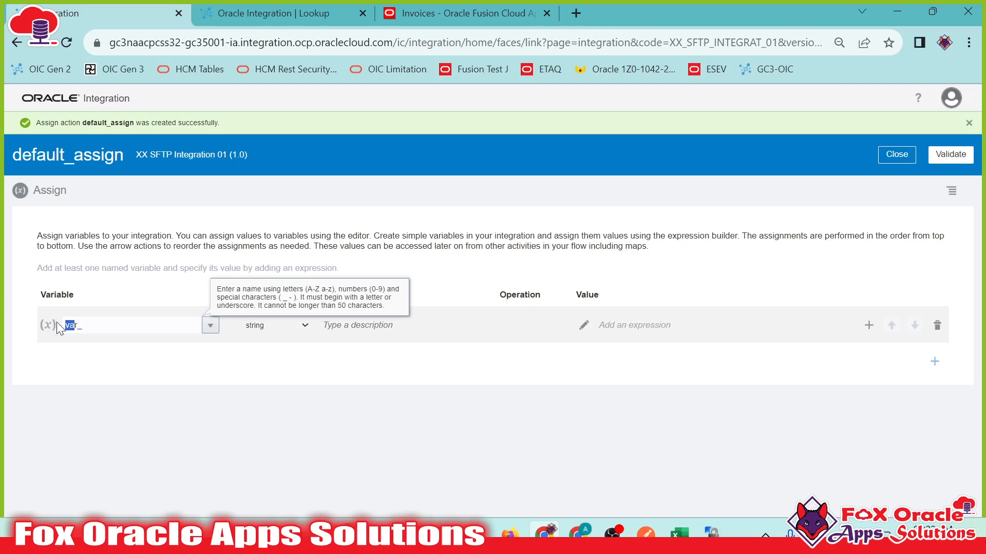
pyautogui.click(115, 329)
pyautogui.write('Fire')
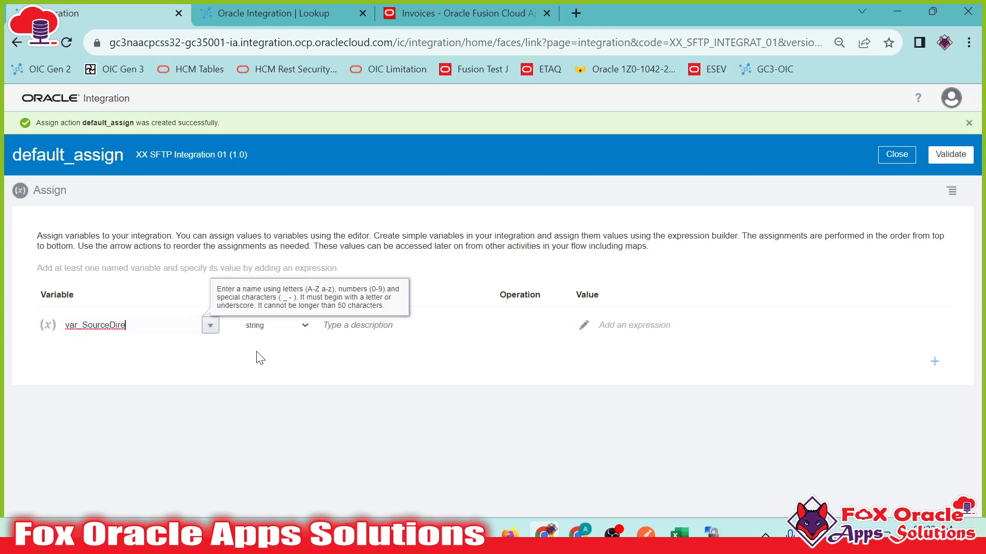
pyautogui.write('ctory')
pyautogui.click(135, 368)
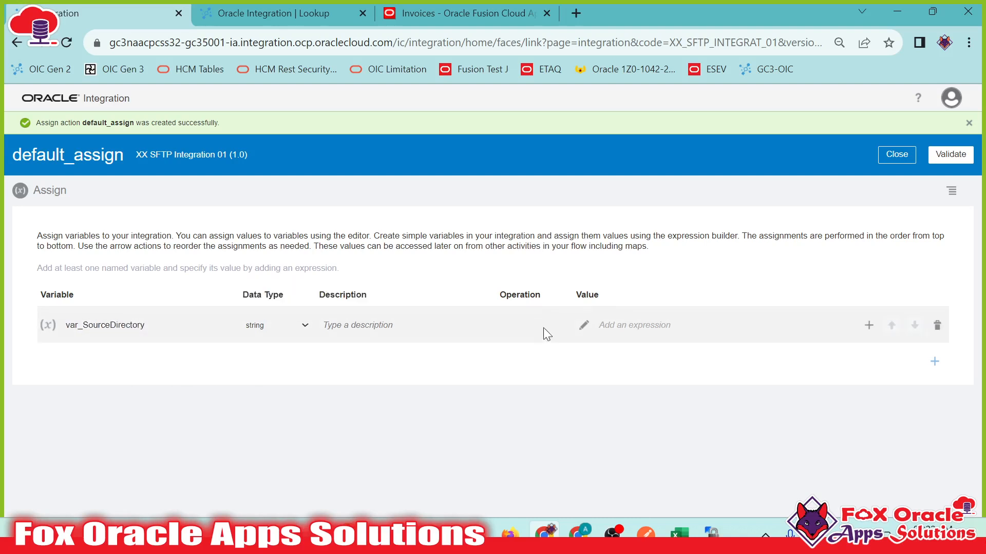
pyautogui.click(584, 325)
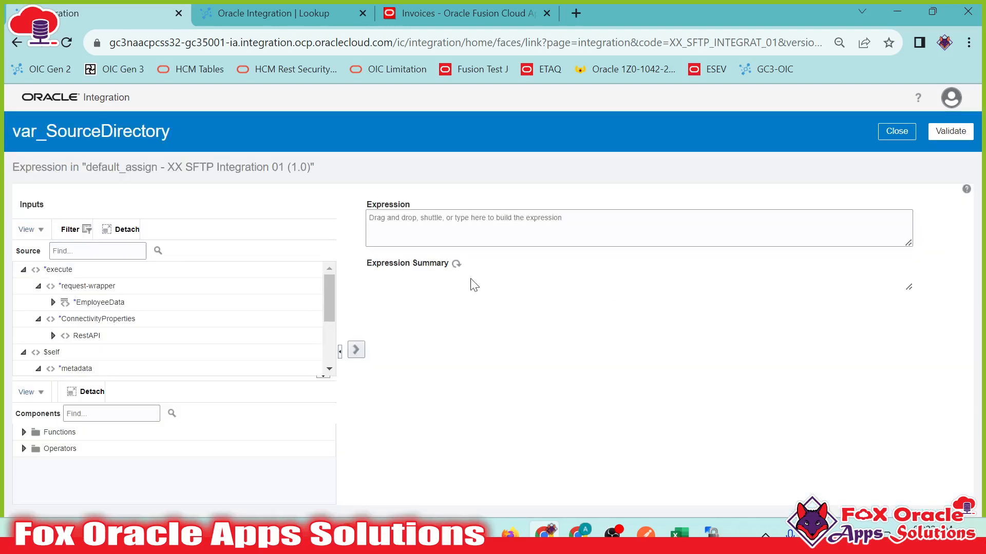
# - Search components for 'look' and drag lookupValue into the var_SourceDirectory expression
pyautogui.click(300, 11)
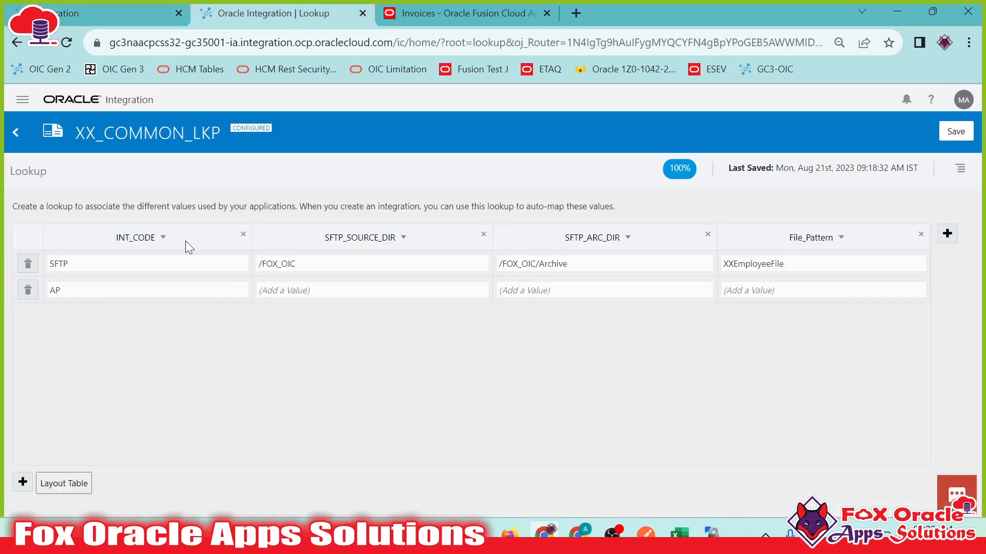
pyautogui.click(144, 16)
pyautogui.click(289, 23)
pyautogui.click(146, 16)
pyautogui.click(468, 228)
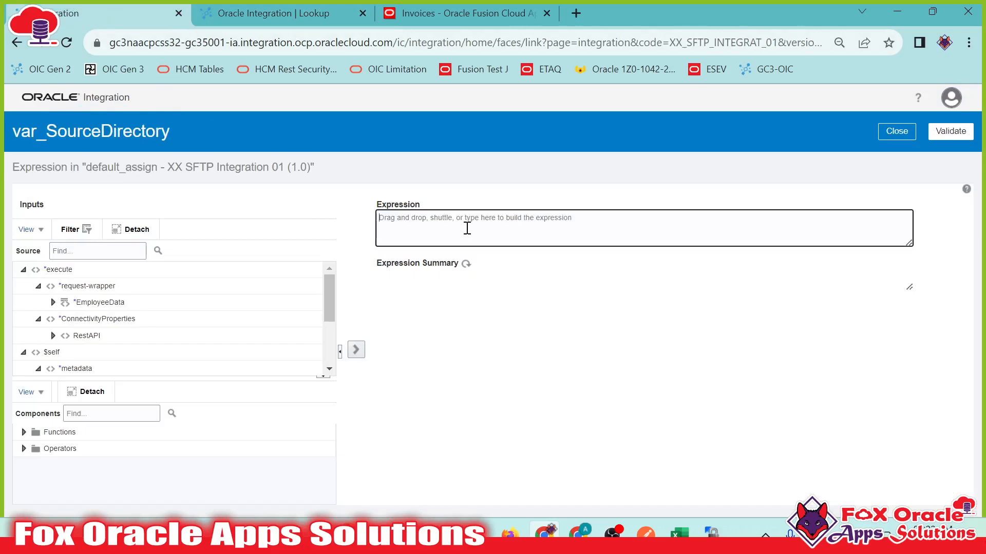
pyautogui.click(124, 413)
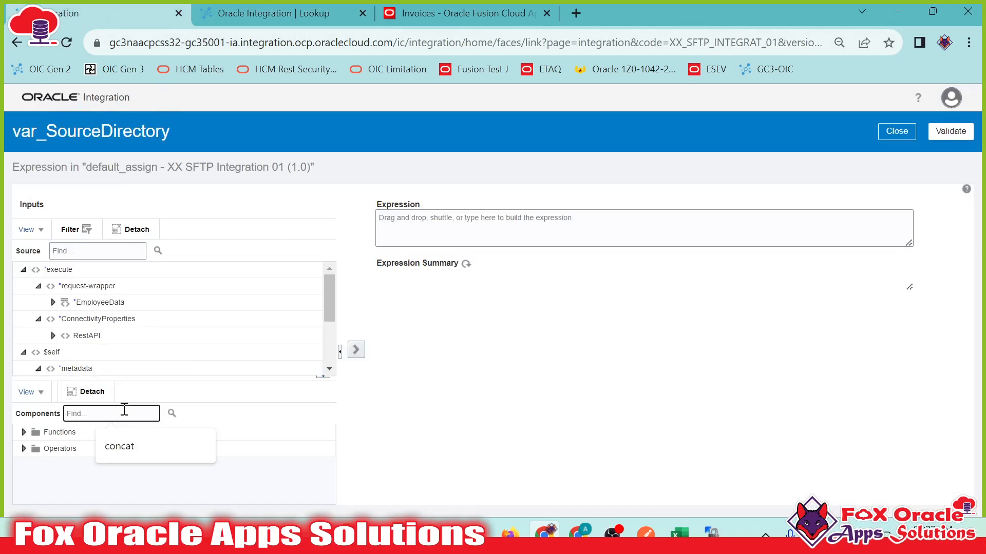
pyautogui.write('lookup')
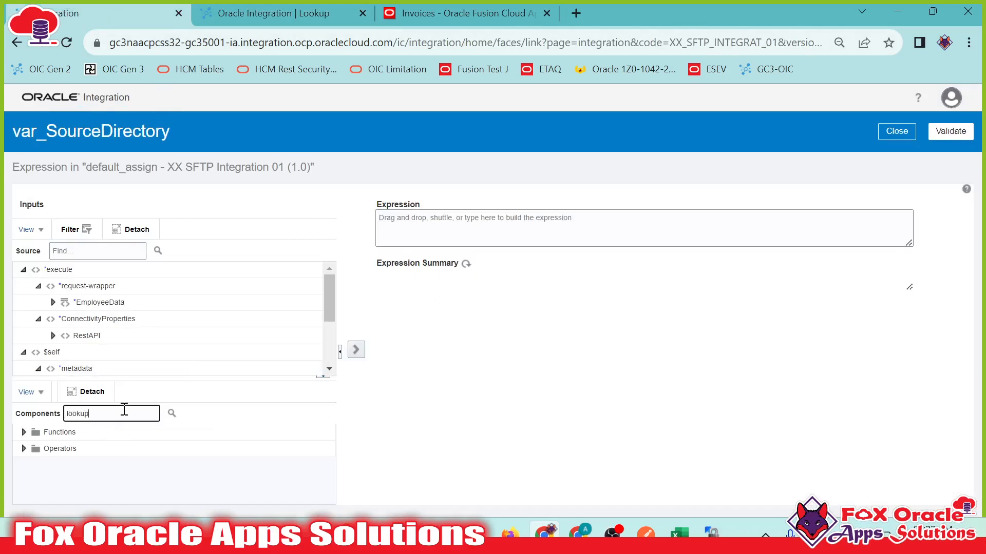
pyautogui.press('Return')
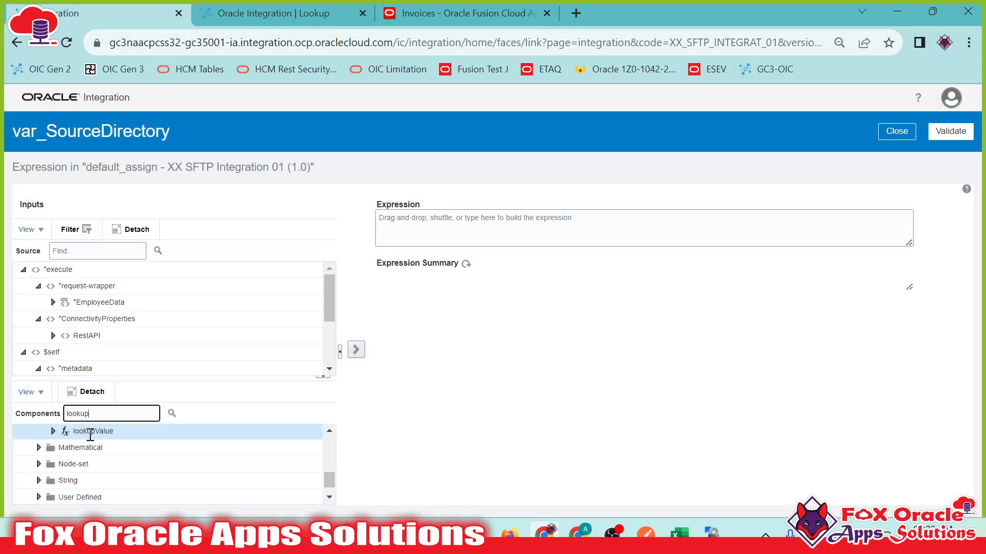
pyautogui.moveTo(91, 435); pyautogui.dragTo(473, 222)
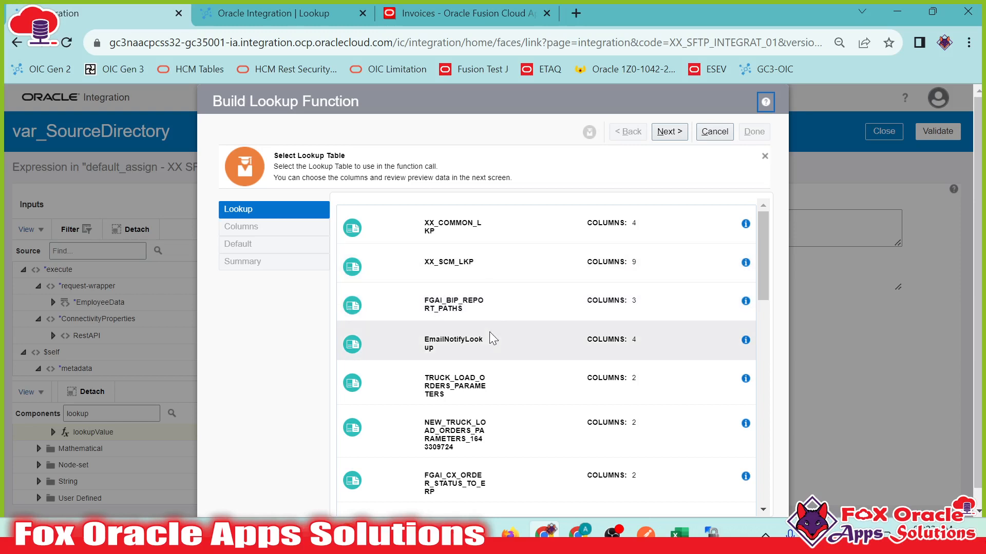
# - Pick the XX_COMMON_LKP table in the lookup wizard and choose INT_CODE as source column
pyautogui.scroll(-5, 490, 336)
pyautogui.scroll(5, 477, 308)
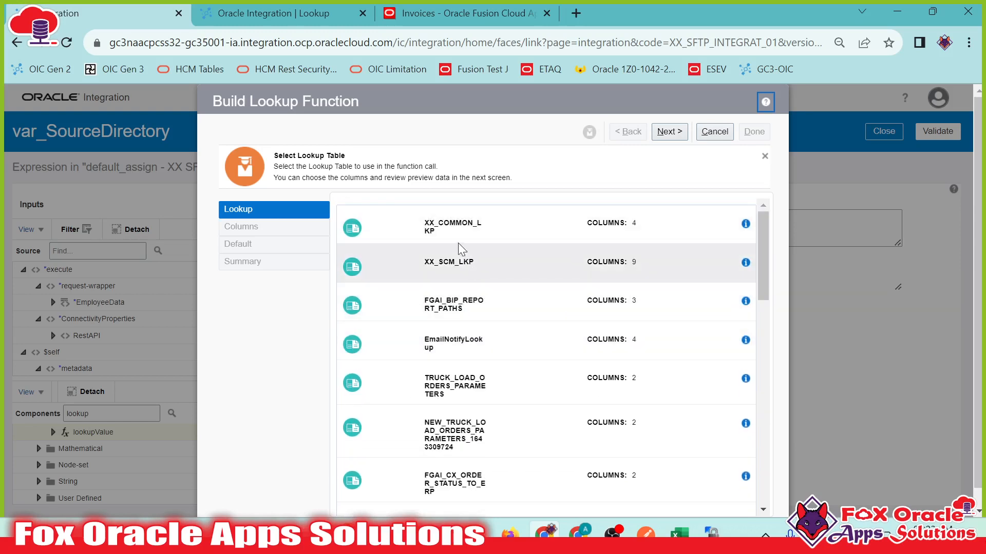
pyautogui.click(491, 224)
pyautogui.click(667, 132)
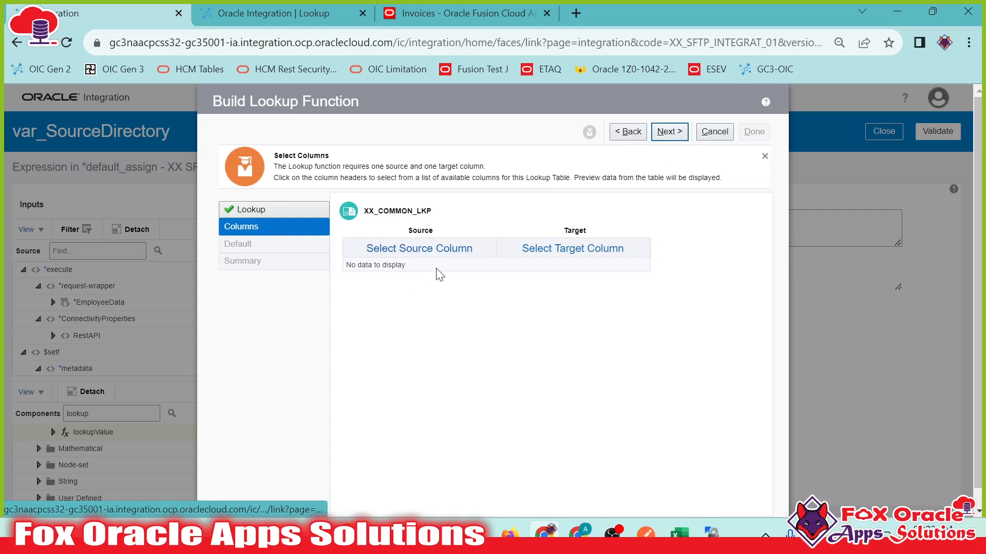
pyautogui.click(422, 252)
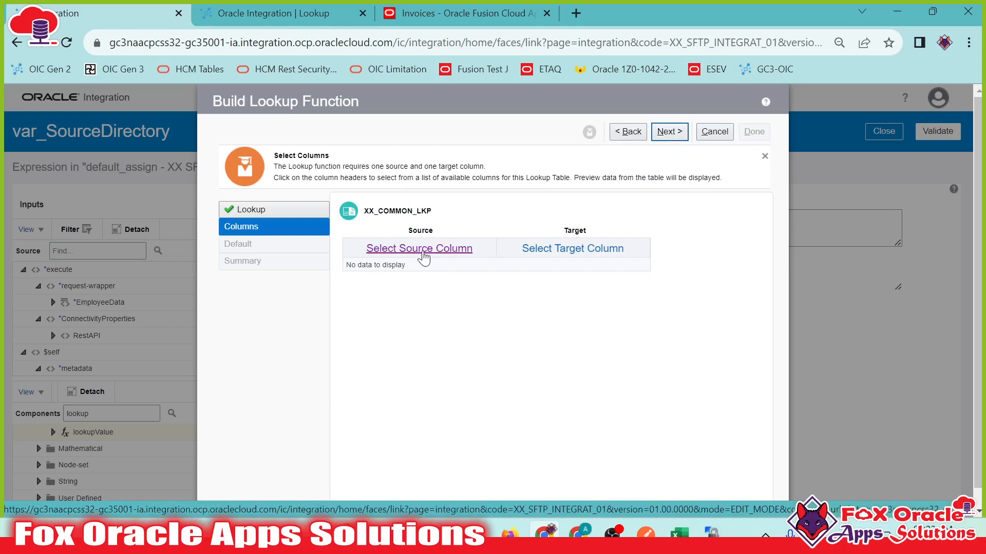
pyautogui.click(285, 16)
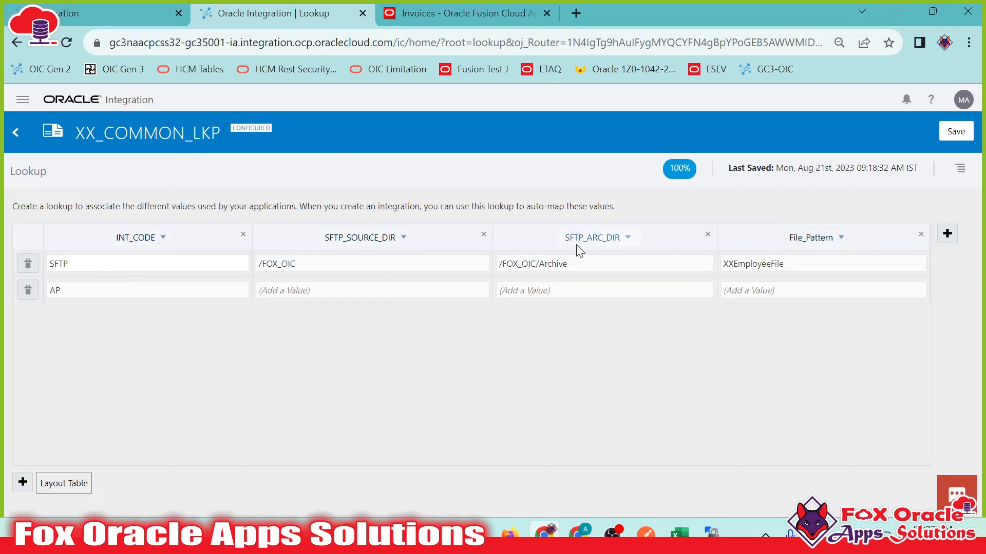
pyautogui.click(448, 17)
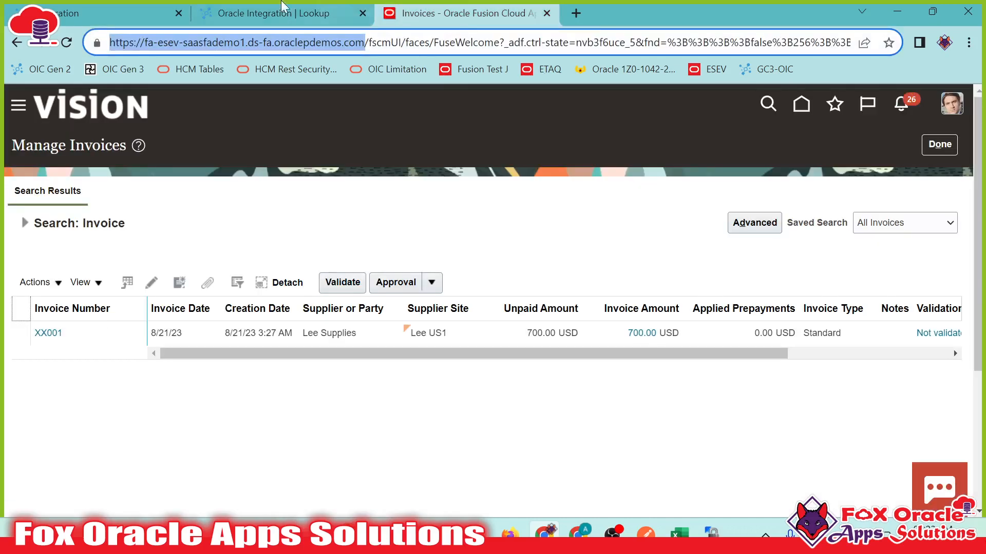
pyautogui.click(264, 21)
pyautogui.click(100, 8)
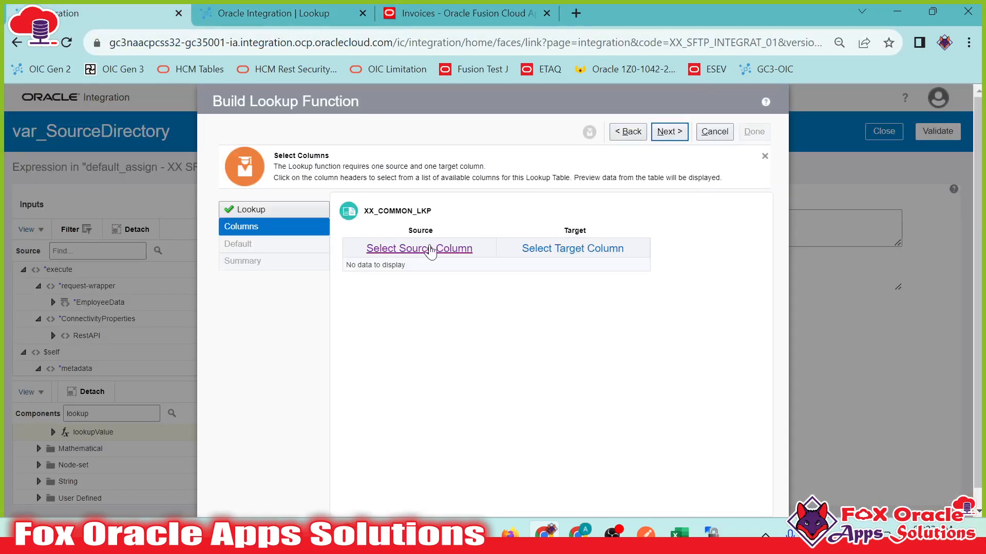
pyautogui.click(440, 248)
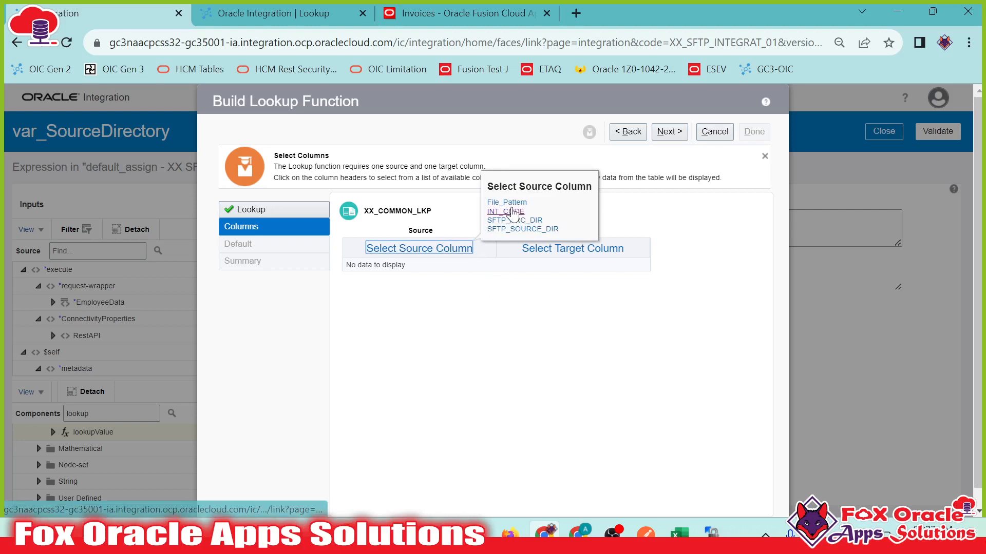
pyautogui.click(514, 212)
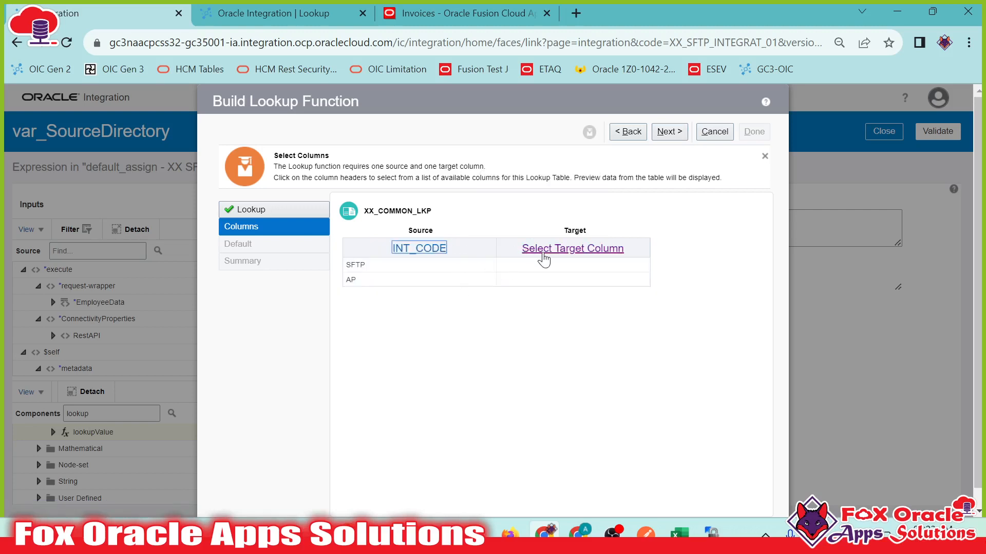
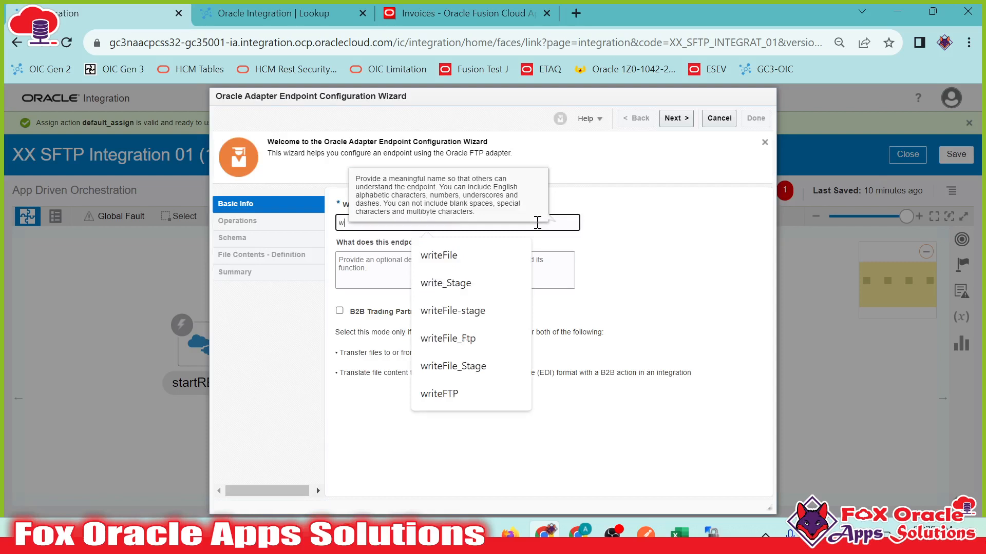
# - Enter write_FTP as the name of the new FTP adapter endpoint
pyautogui.write('rite_FTP')
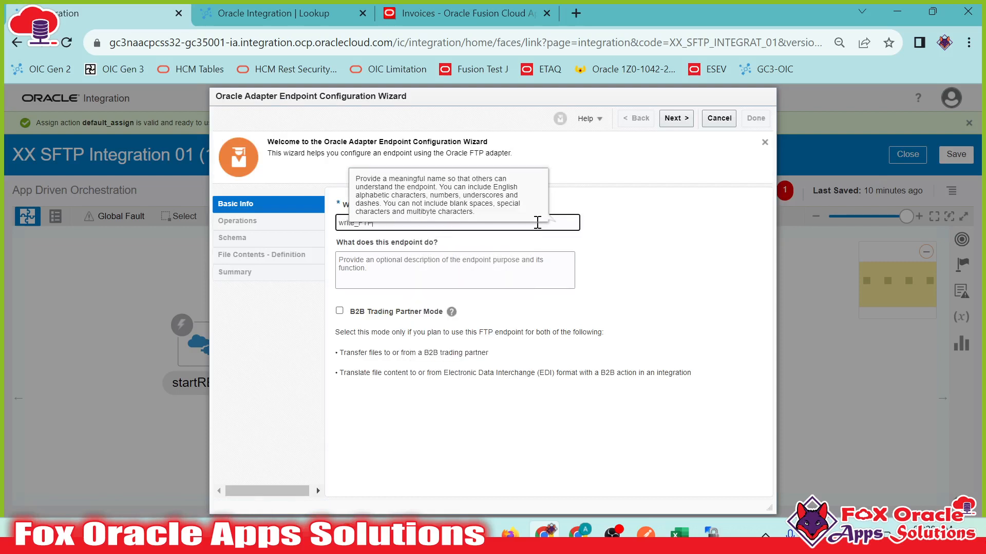
# - Set the write_FTP endpoint's operation to Write File
pyautogui.click(667, 118)
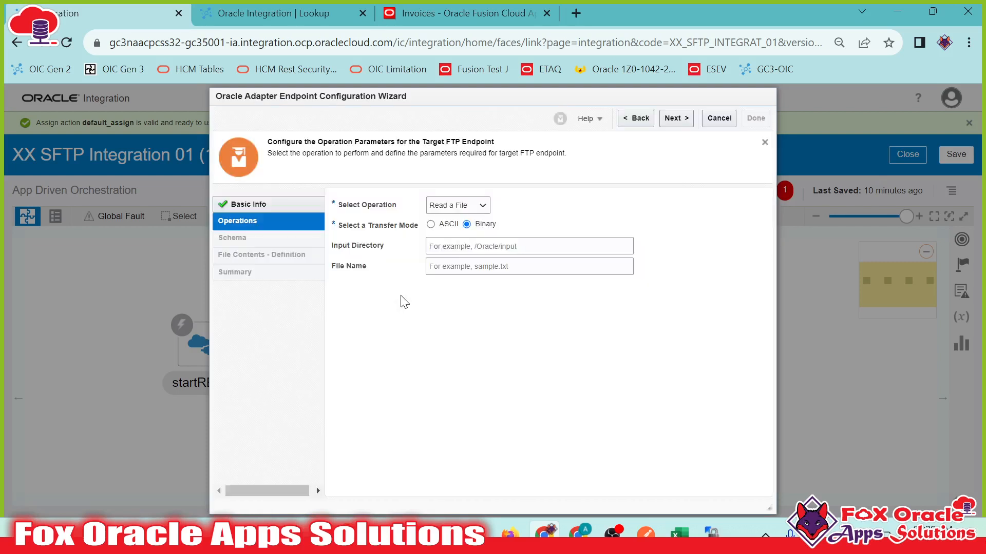
pyautogui.click(446, 208)
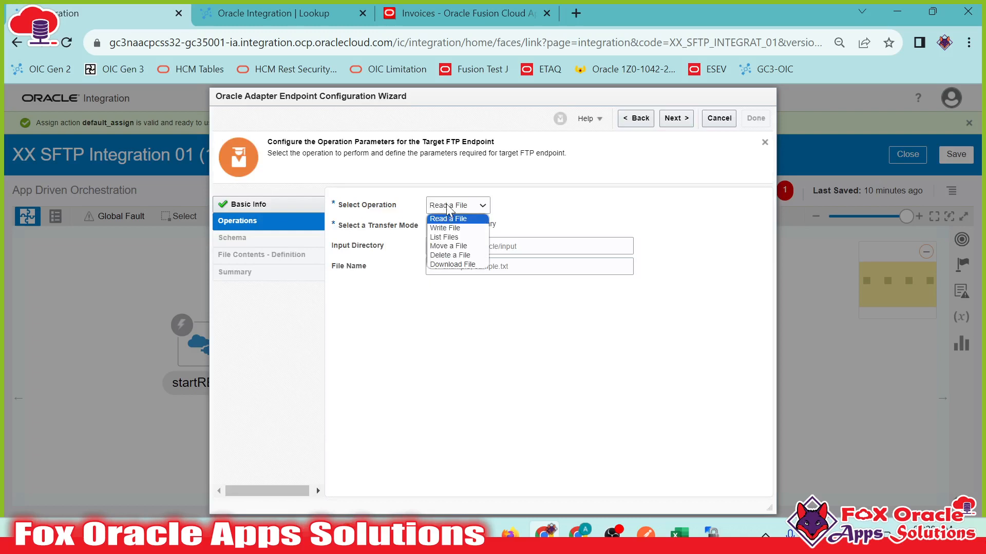
pyautogui.click(468, 229)
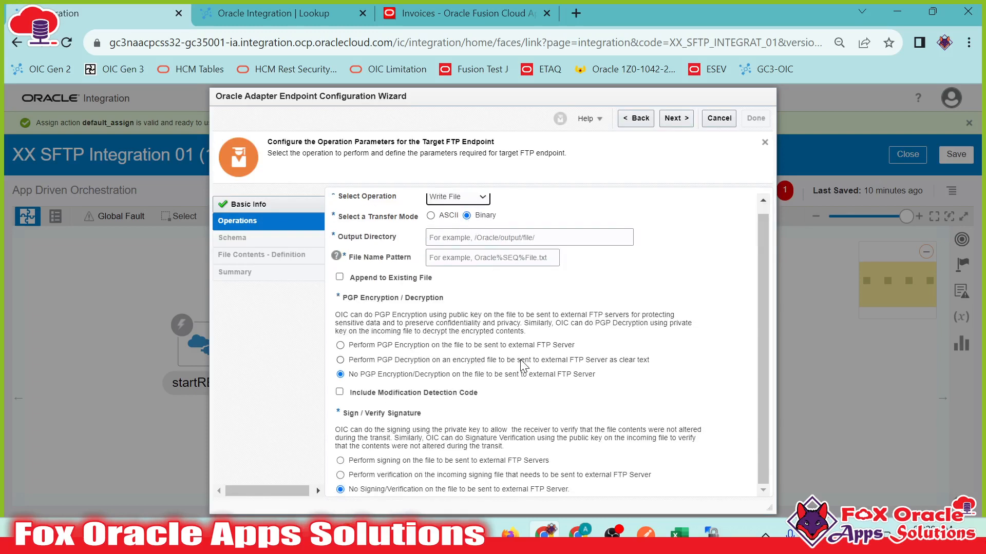
# - Look over the Output Directory field and read the File Name Pattern help
pyautogui.click(461, 242)
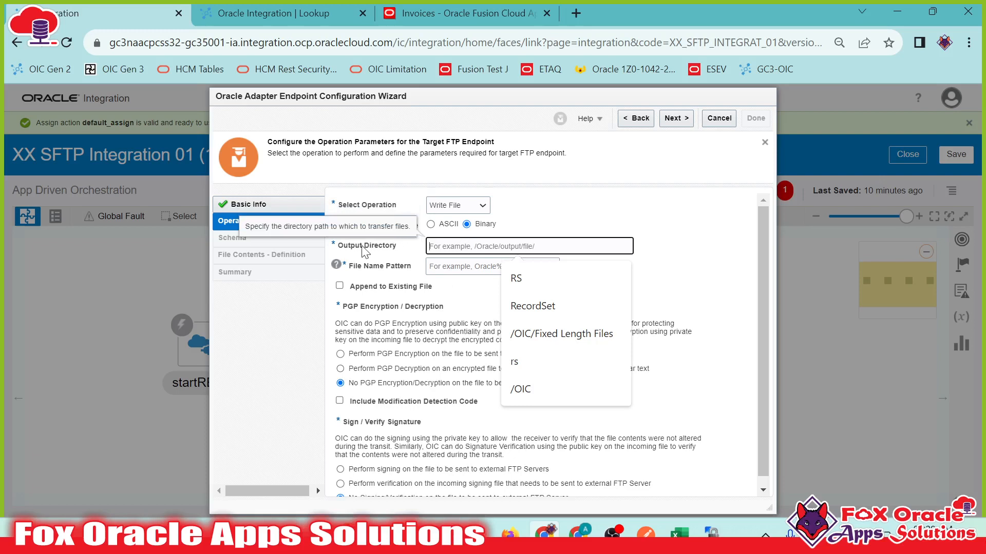
pyautogui.click(395, 251)
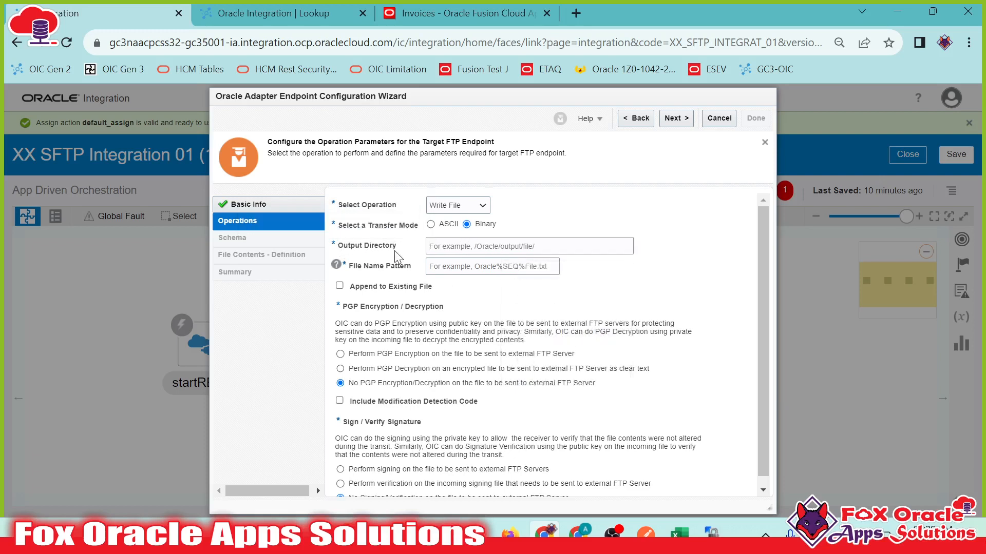
pyautogui.click(502, 239)
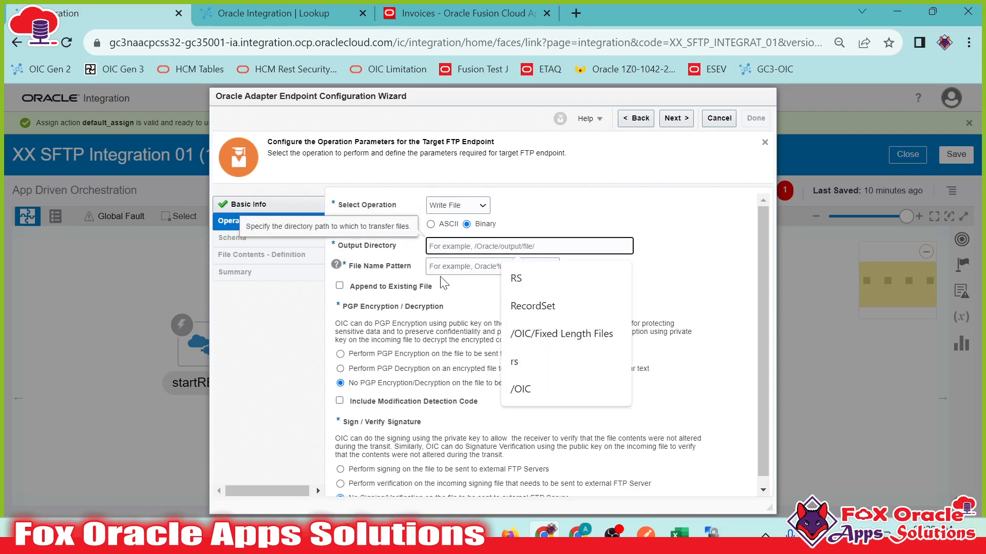
pyautogui.click(480, 265)
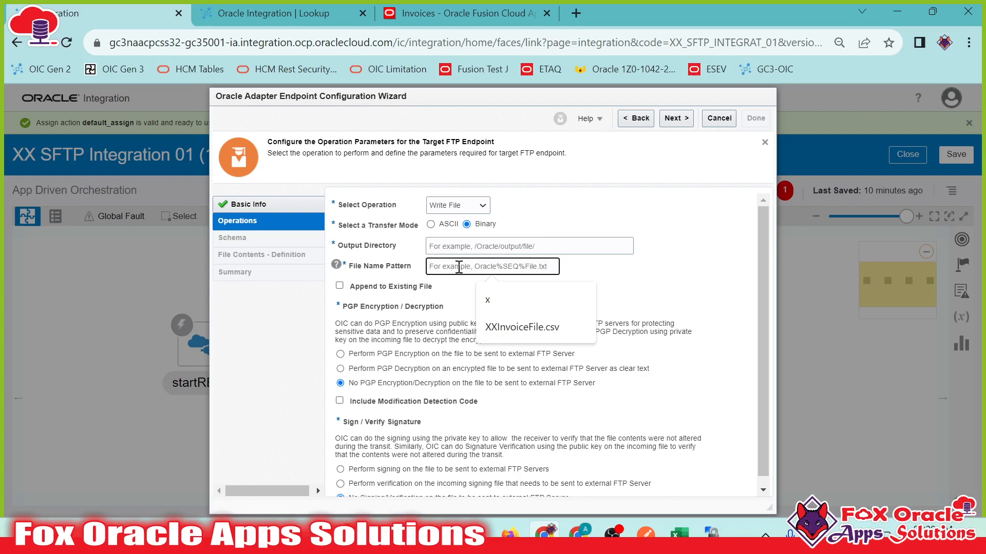
pyautogui.click(338, 264)
pyautogui.moveTo(339, 267)
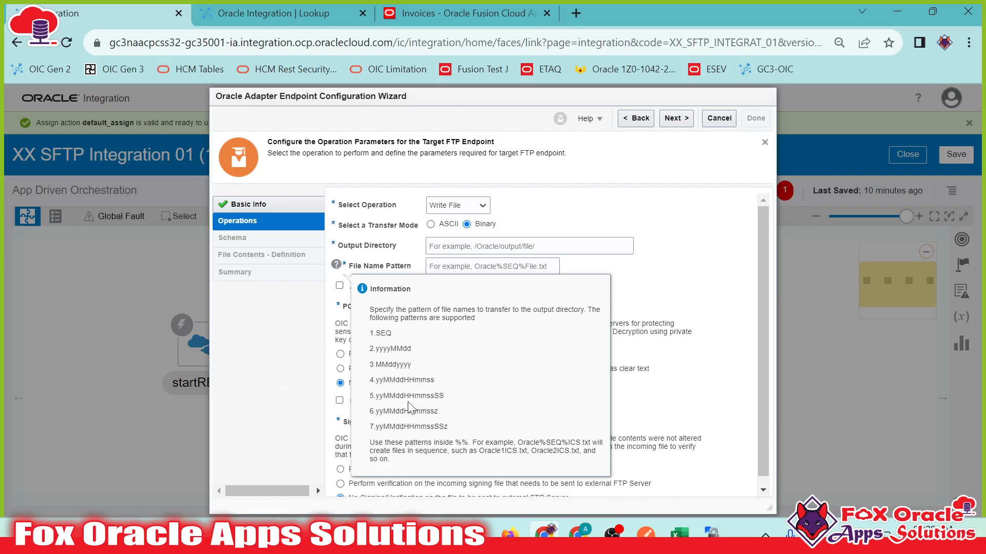
# - Close the file-name pattern help and return to the Output Directory field
pyautogui.click(429, 267)
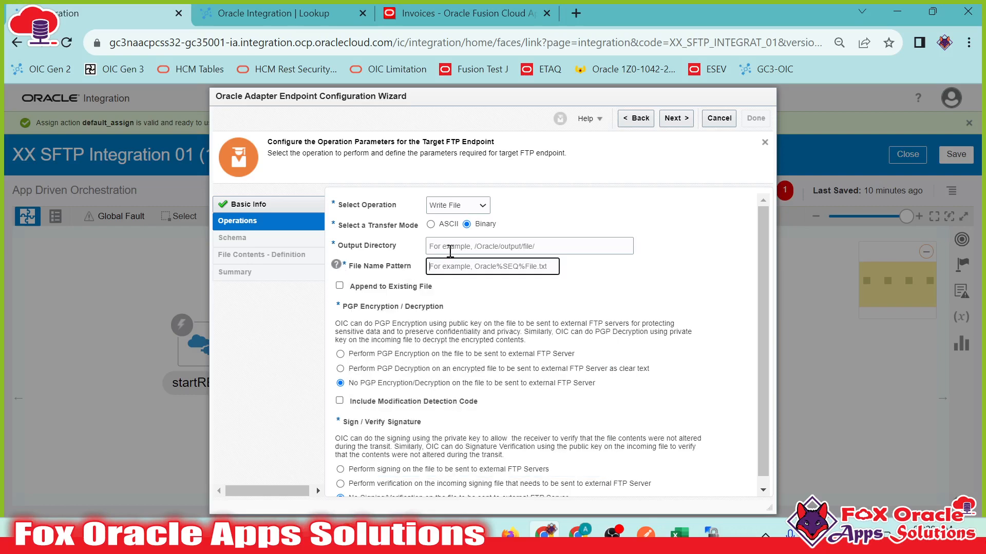
pyautogui.click(339, 249)
pyautogui.click(464, 267)
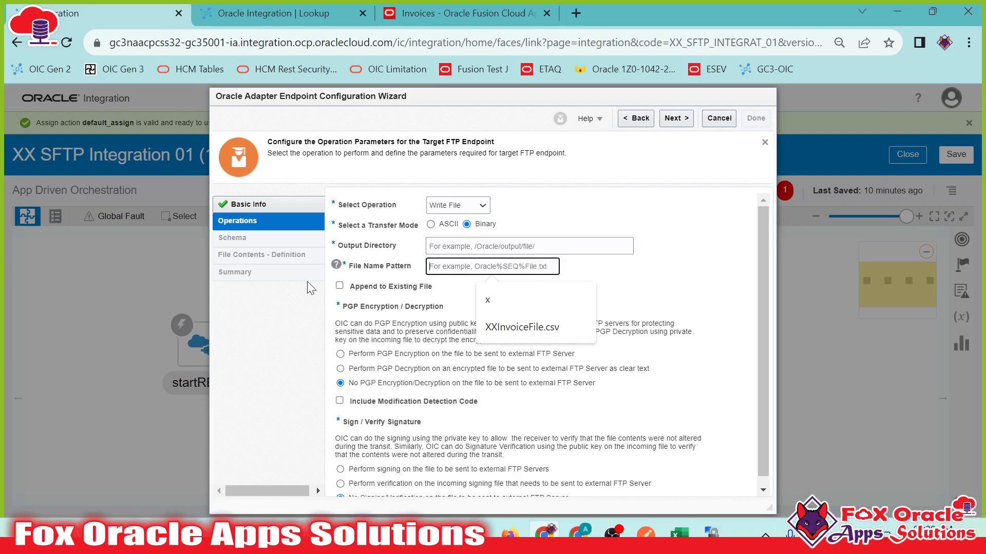
pyautogui.click(454, 246)
pyautogui.click(482, 266)
pyautogui.click(468, 250)
pyautogui.click(464, 263)
pyautogui.click(616, 249)
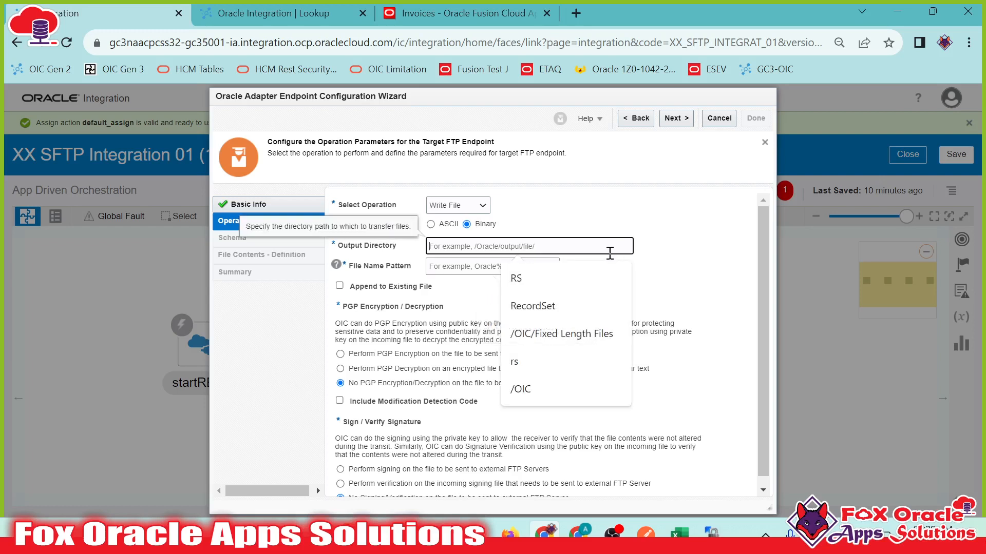
pyautogui.click(450, 263)
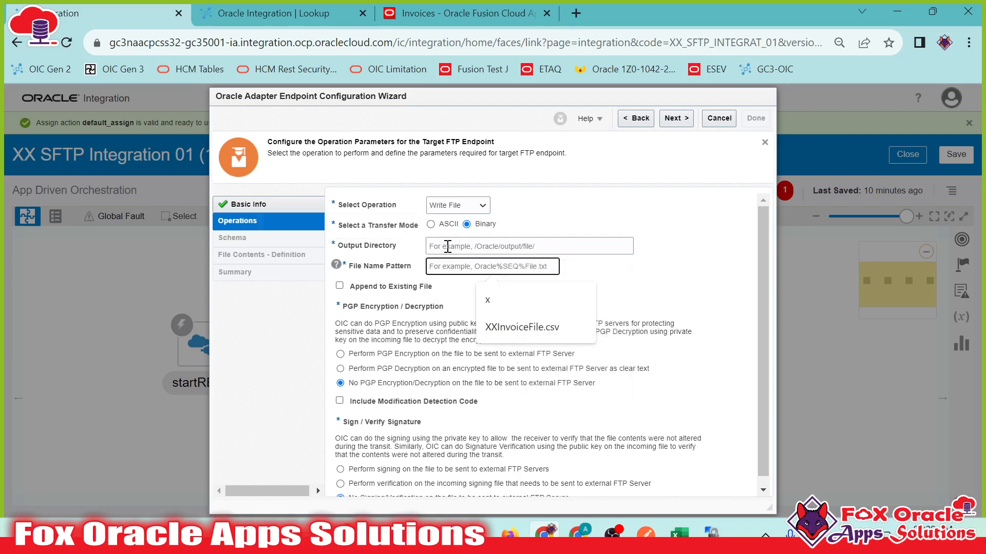
pyautogui.click(447, 246)
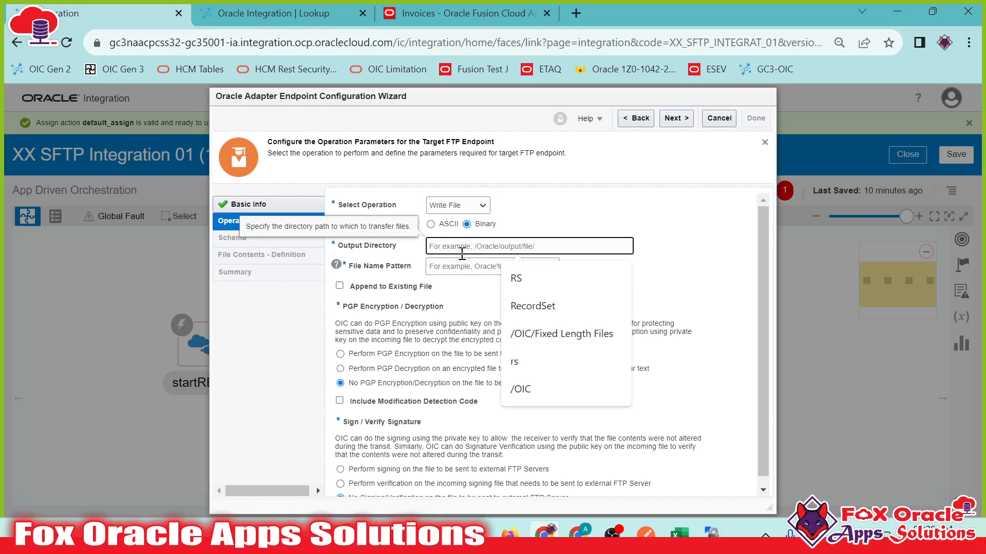
# - Enter placeholder x for both Output Directory and File Name Pattern, then continue to the schema step
pyautogui.write('x')
pyautogui.press('Tab')
pyautogui.write('x')
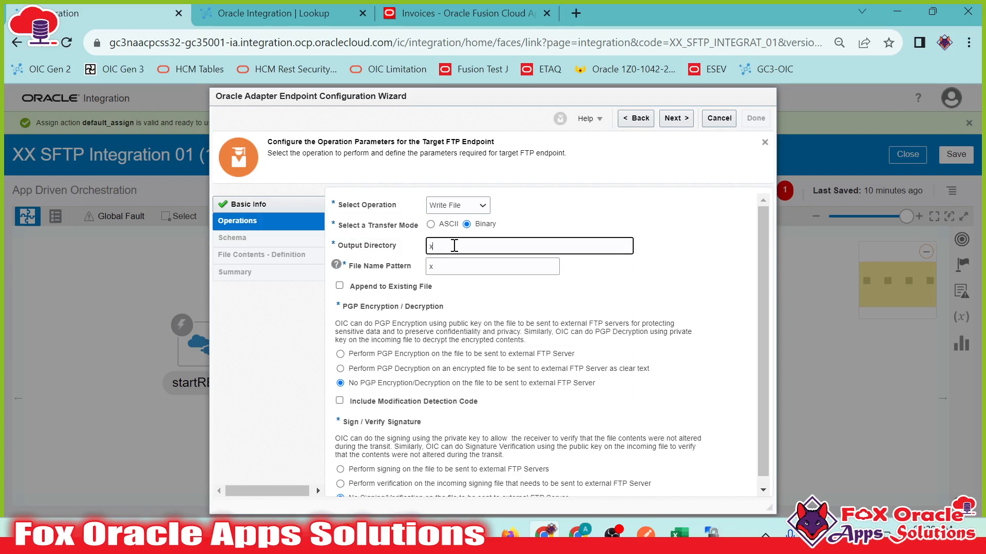
pyautogui.click(442, 267)
pyautogui.click(443, 246)
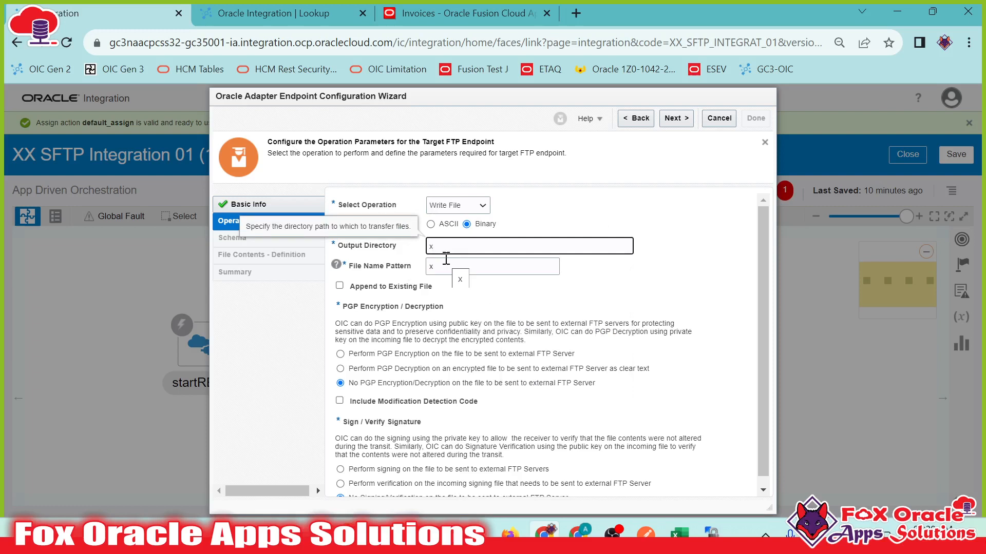
pyautogui.click(444, 260)
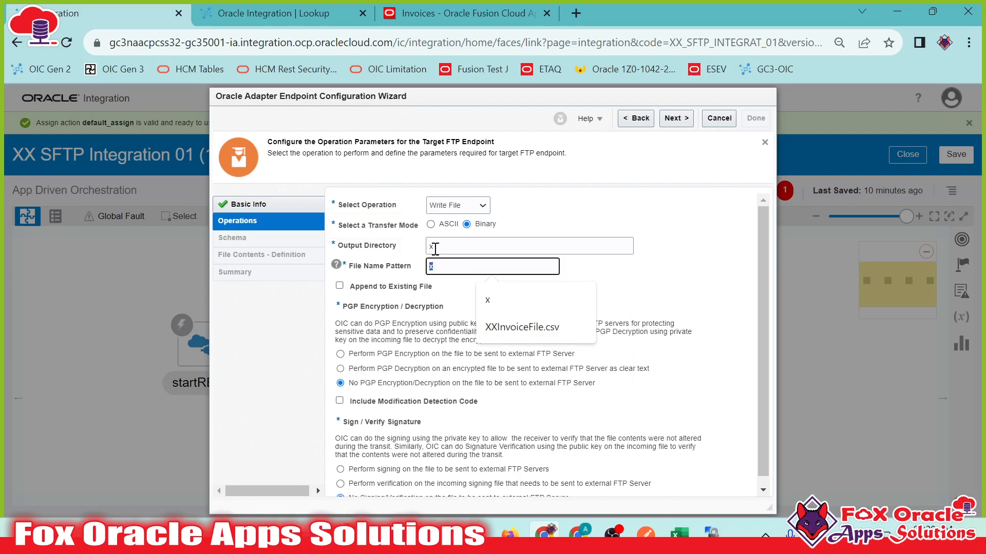
pyautogui.hotkey('shift', 'Tab')
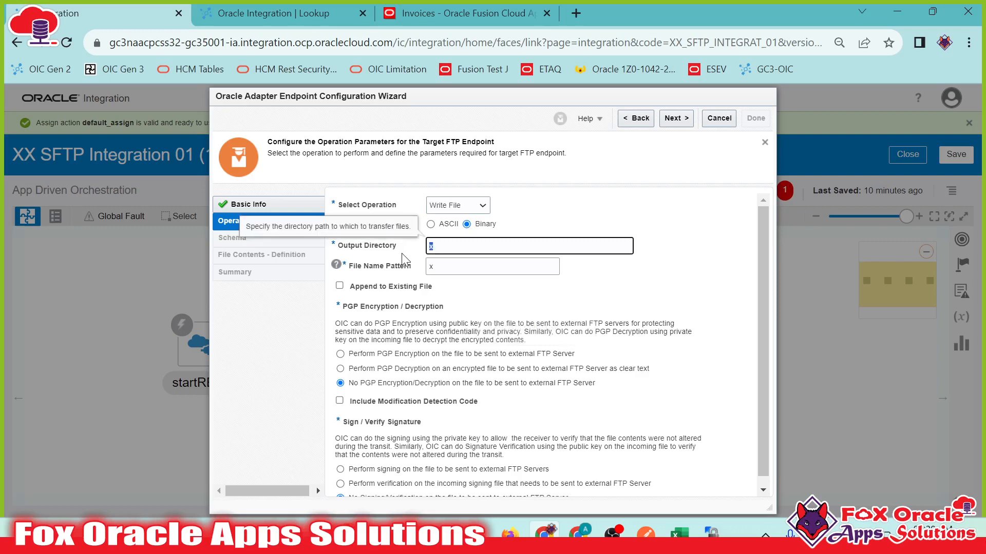
pyautogui.click(674, 118)
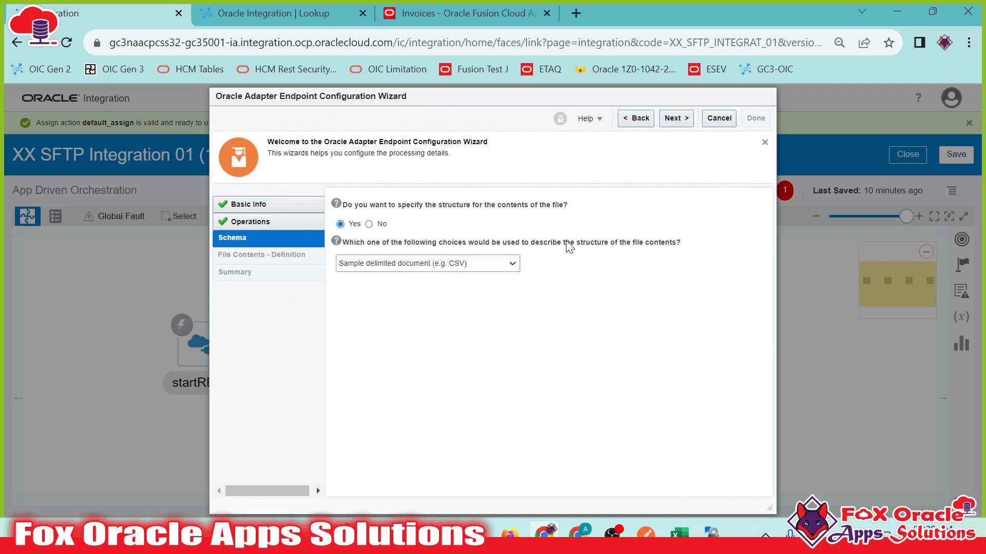
# - Load EmployeeSample.csv as the CSV sample structure and finish the write_FTP endpoint
pyautogui.click(677, 122)
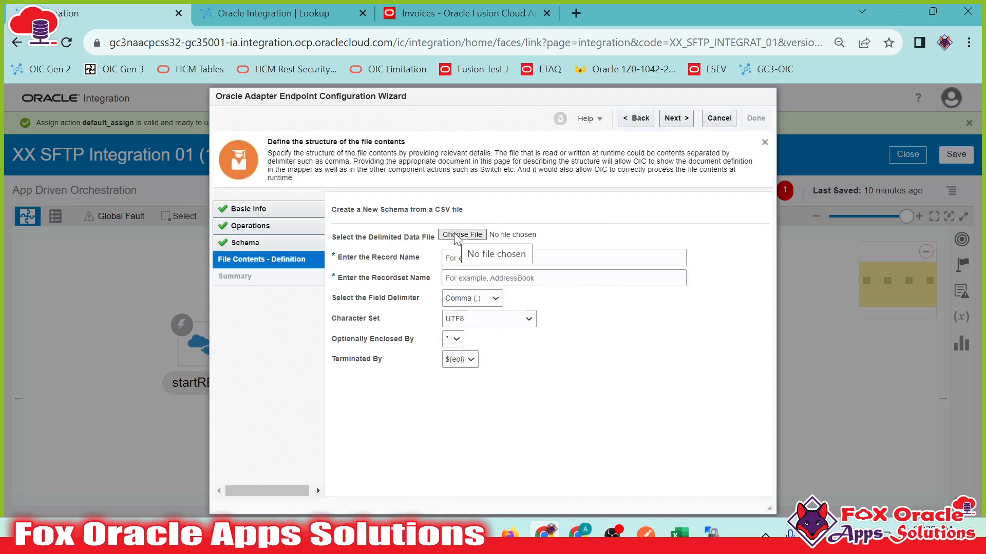
pyautogui.click(475, 236)
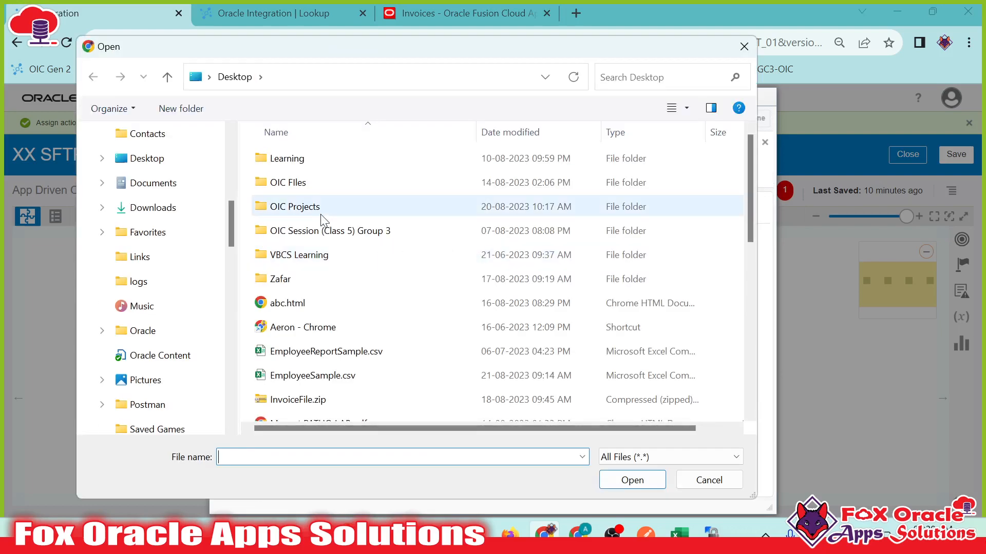
pyautogui.scroll(-2, 370, 313)
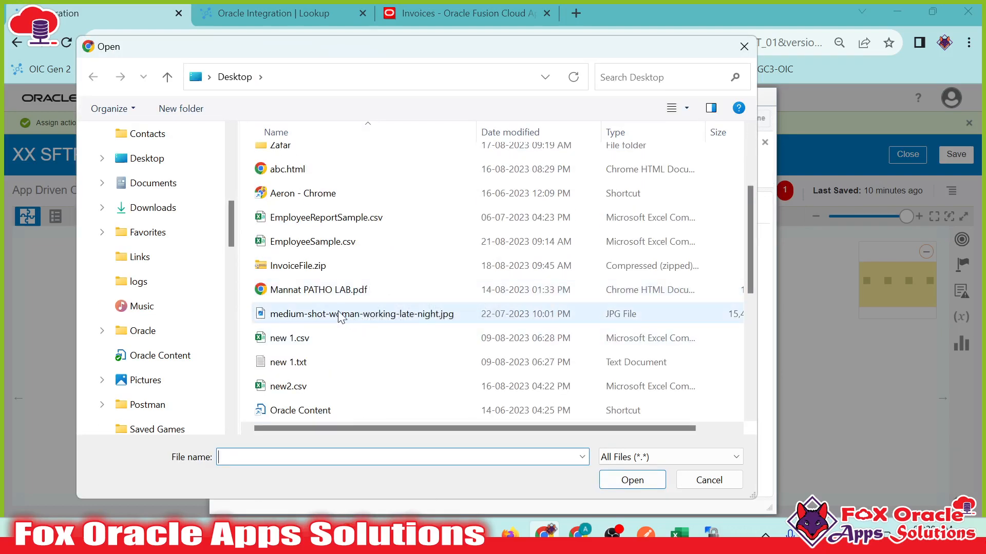
pyautogui.click(320, 236)
pyautogui.click(632, 480)
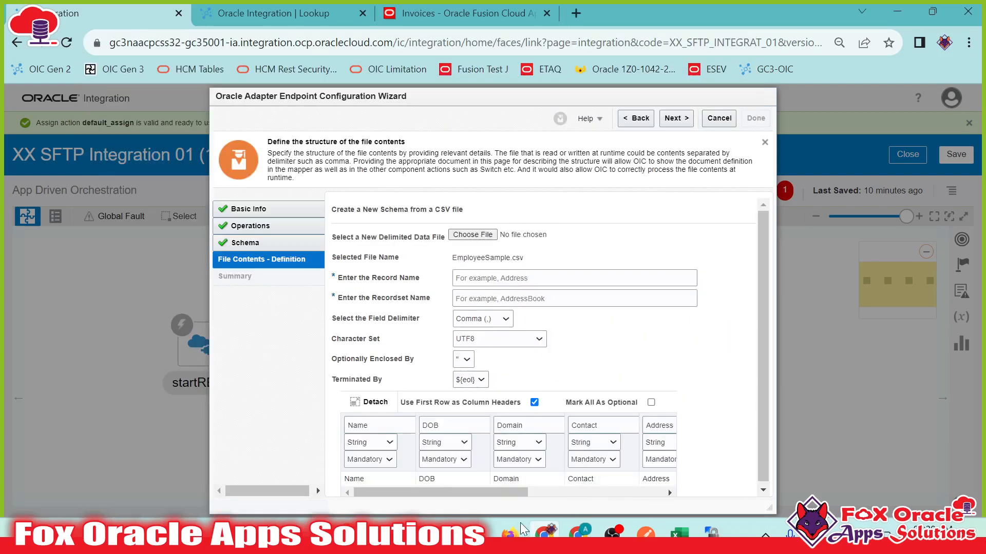
pyautogui.hscroll(5, 638, 454)
pyautogui.click(676, 118)
pyautogui.click(756, 120)
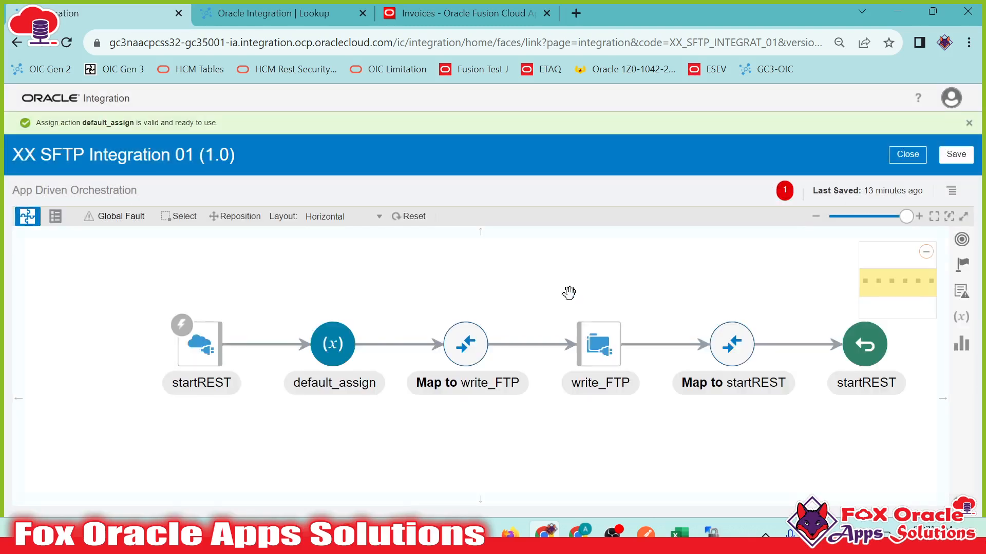
# - Save the integration and open the Map to write_FTP mapper for editing
pyautogui.click(956, 154)
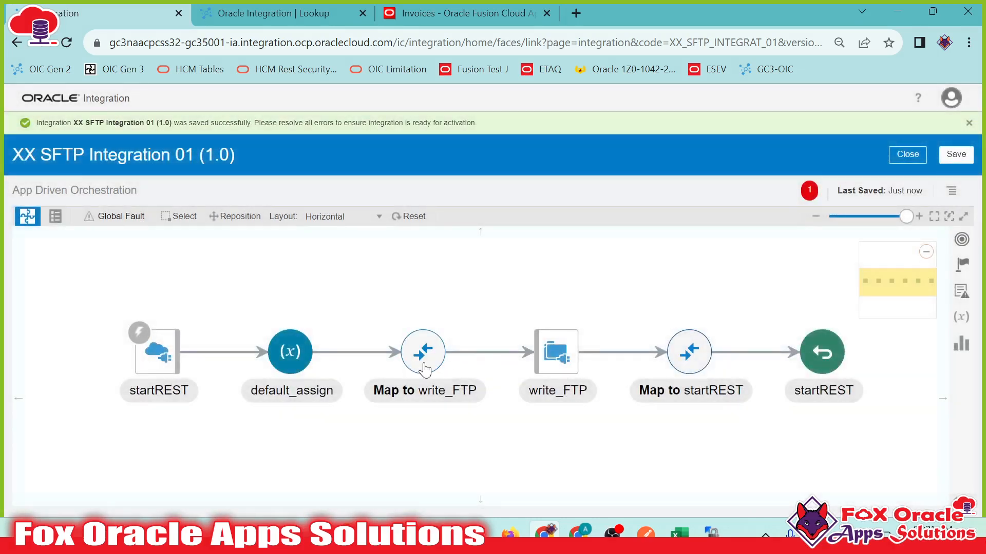
pyautogui.click(426, 368)
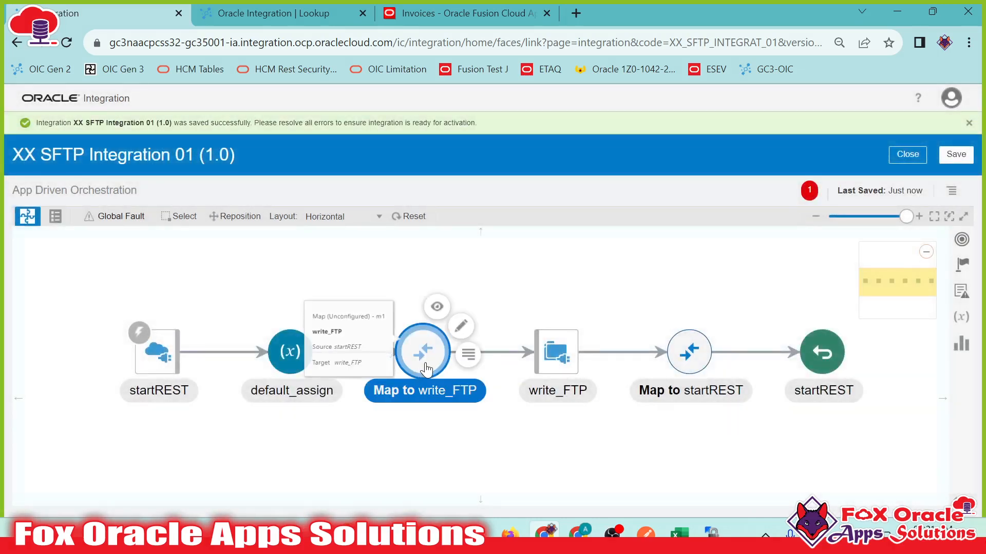
pyautogui.click(460, 329)
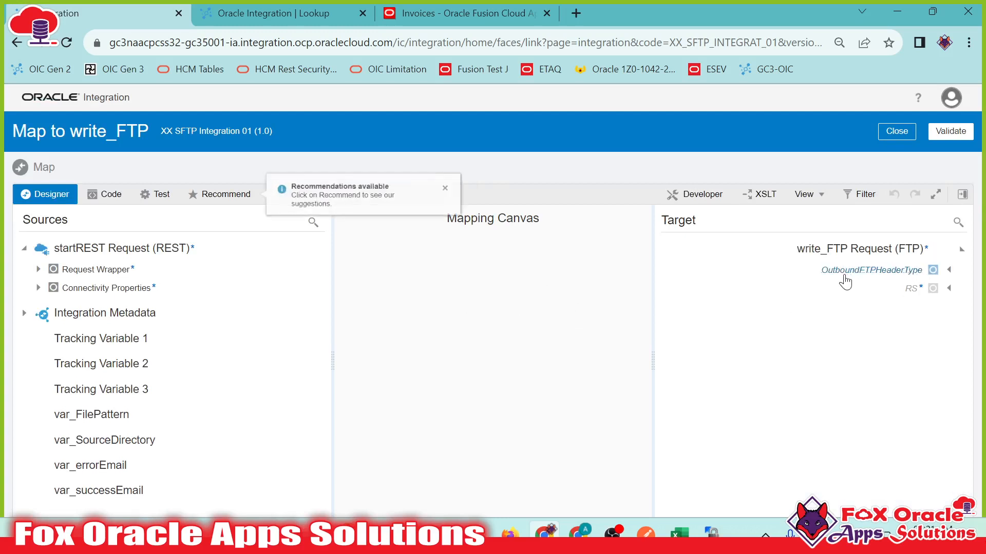
# - Map var_SourceDirectory to the FTP directory and var_FilePattern to fileName
pyautogui.click(949, 271)
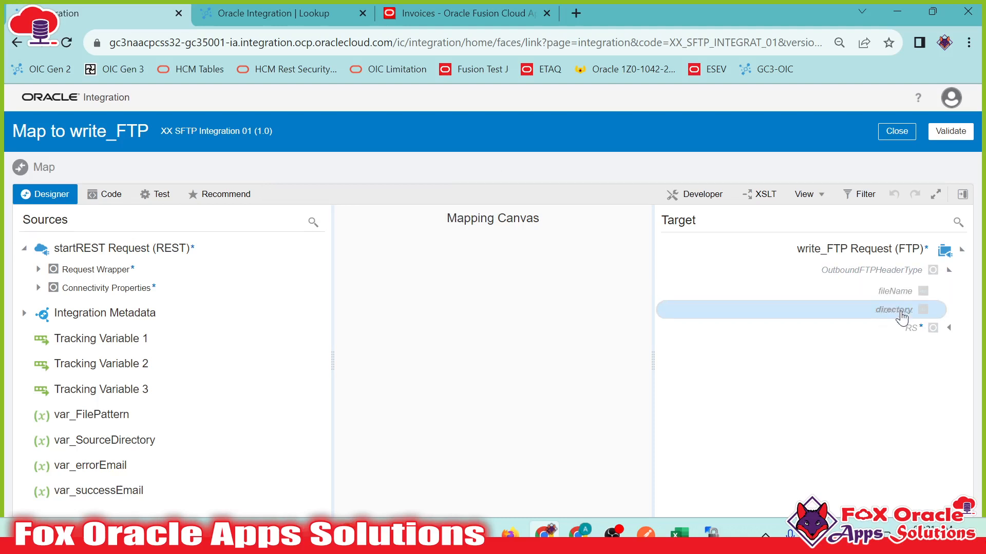
pyautogui.moveTo(105, 441); pyautogui.dragTo(898, 303)
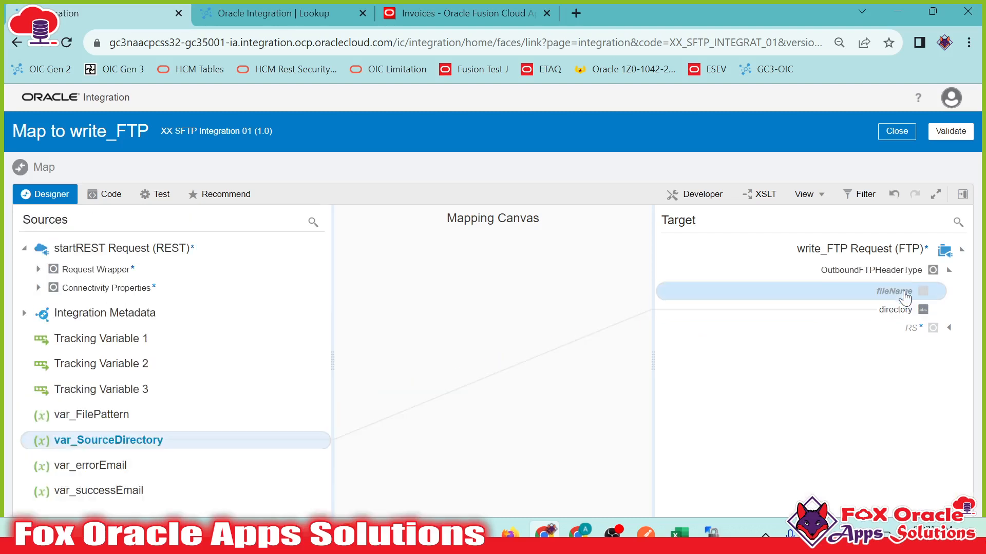
pyautogui.moveTo(131, 416); pyautogui.dragTo(893, 291)
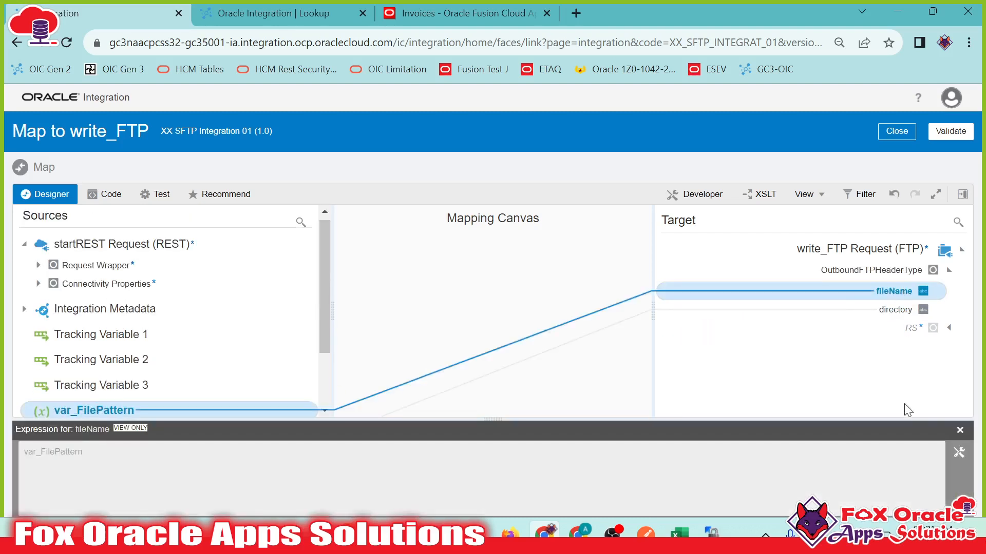
# - Open the fileName expression and check the XXEmployeeFile pattern value in XX_COMMON_LKP
pyautogui.click(959, 452)
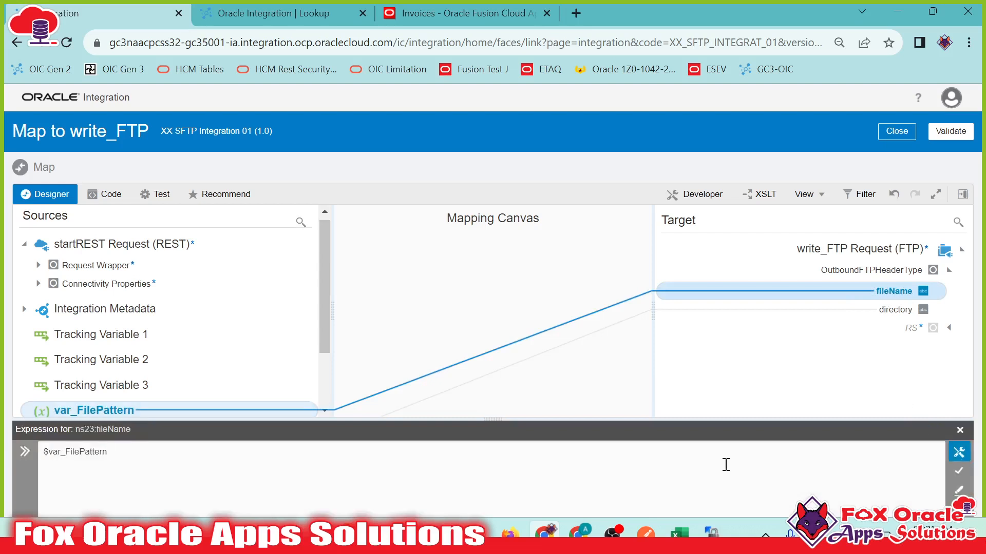
pyautogui.click(300, 18)
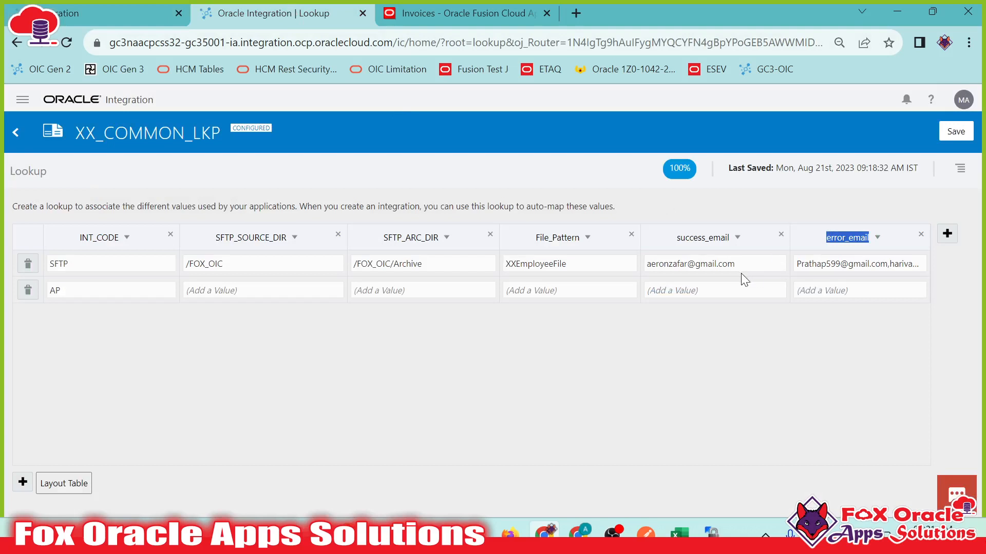
pyautogui.moveTo(581, 264); pyautogui.dragTo(503, 263)
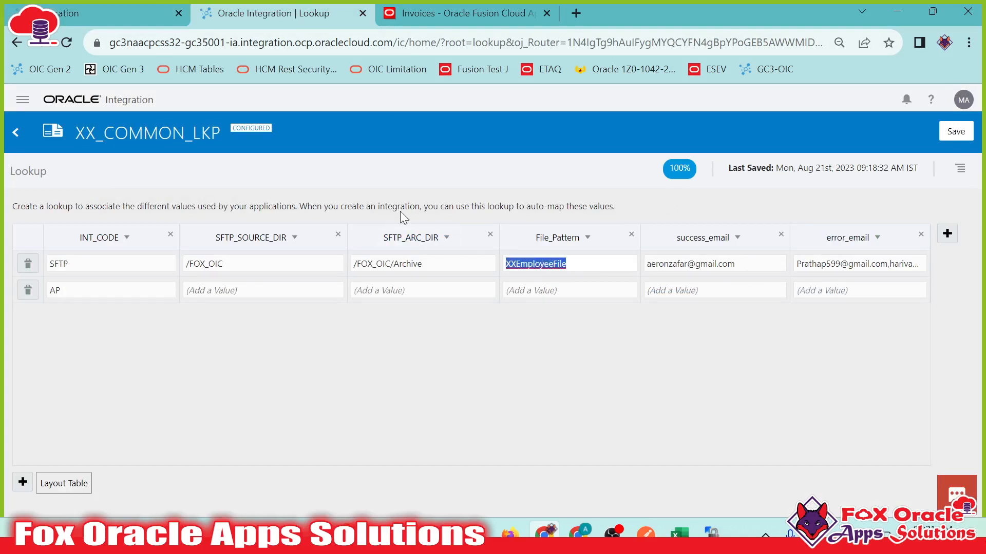
pyautogui.click(141, 17)
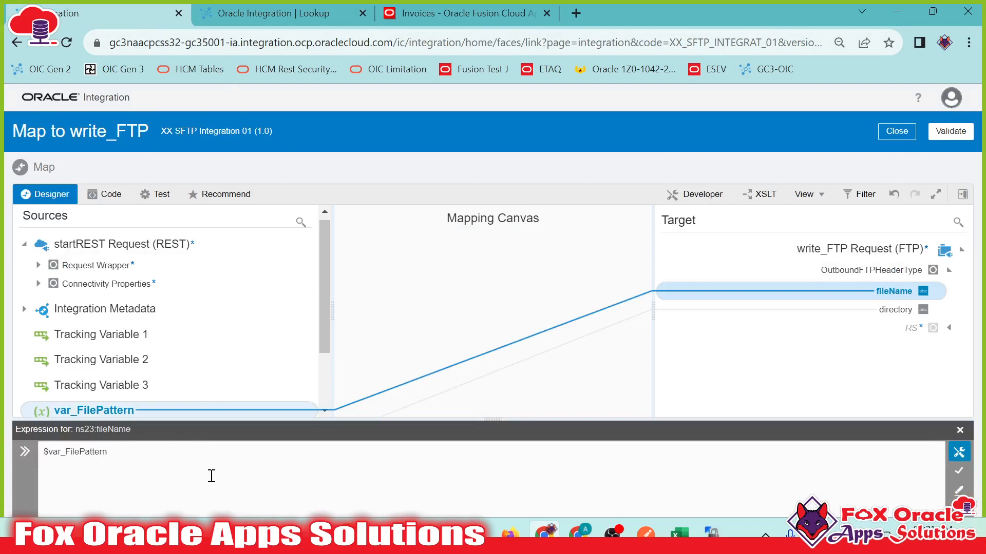
# - Set fileName to concat($var_FilePattern, "_", fn:current-dateTime(), ".csv") and save it
pyautogui.write('concat(')
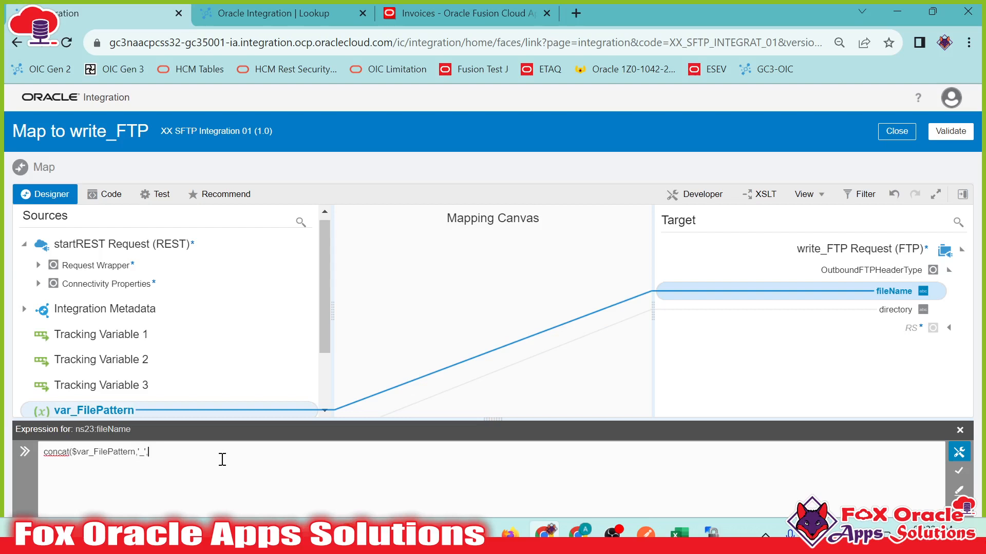
pyautogui.click(962, 194)
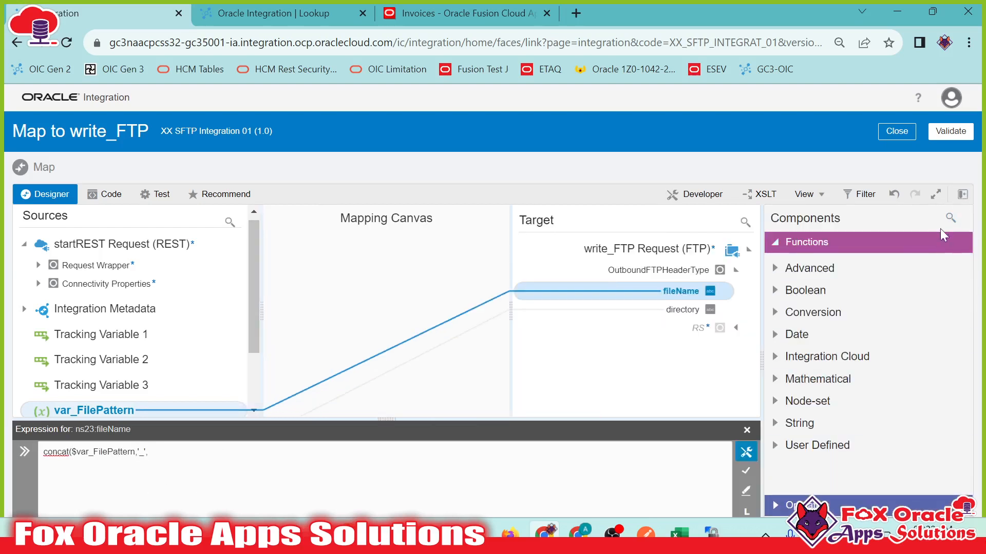
pyautogui.click(956, 221)
pyautogui.write('curr')
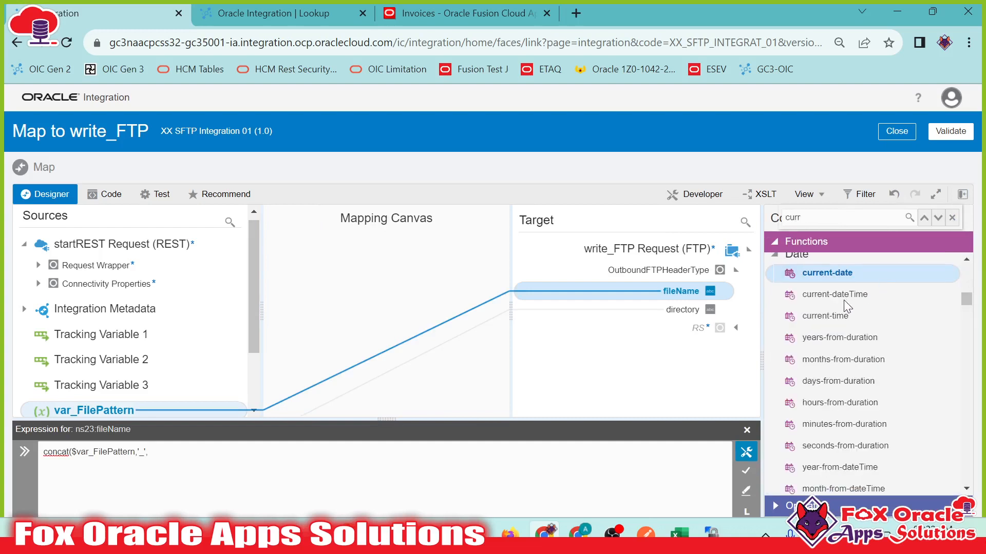
pyautogui.moveTo(843, 300); pyautogui.dragTo(211, 496)
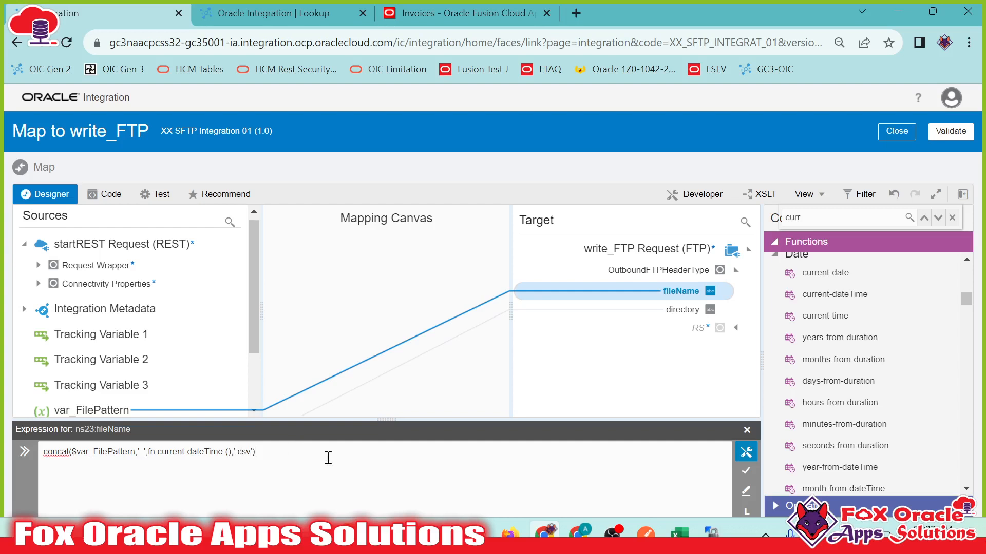
pyautogui.click(745, 470)
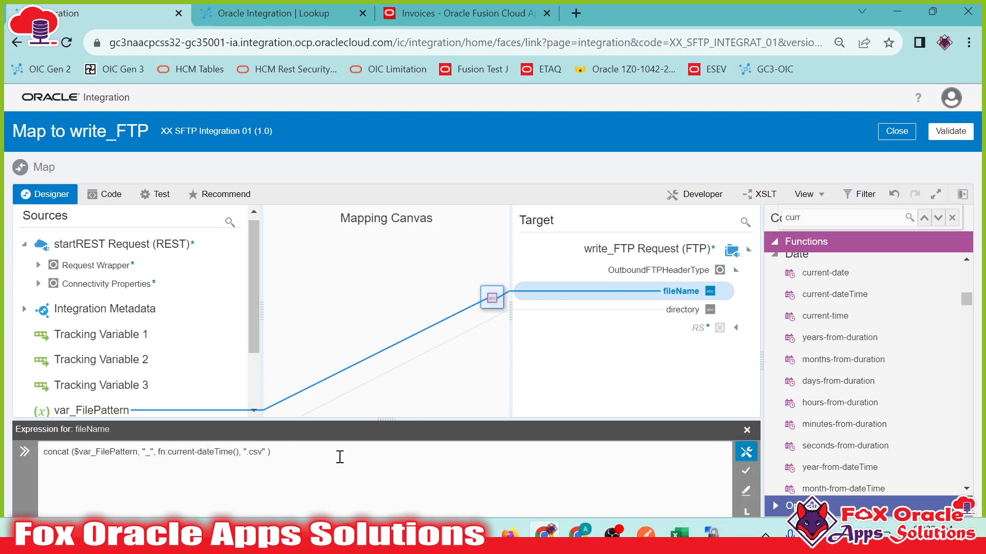
pyautogui.click(747, 430)
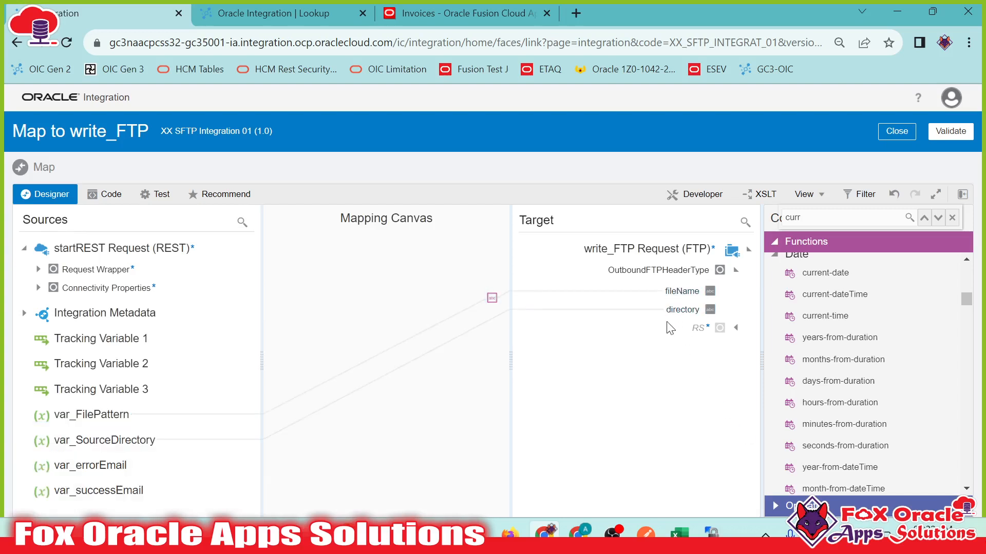
pyautogui.click(735, 272)
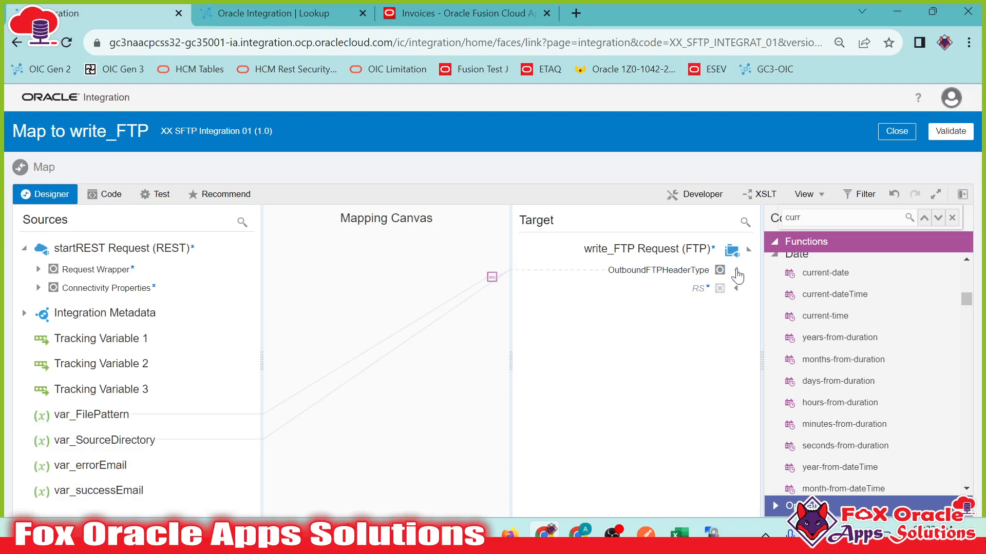
pyautogui.click(736, 289)
# - Expand the target R record and the source Employee Data fields, then view the Notepad++ payload
pyautogui.click(711, 311)
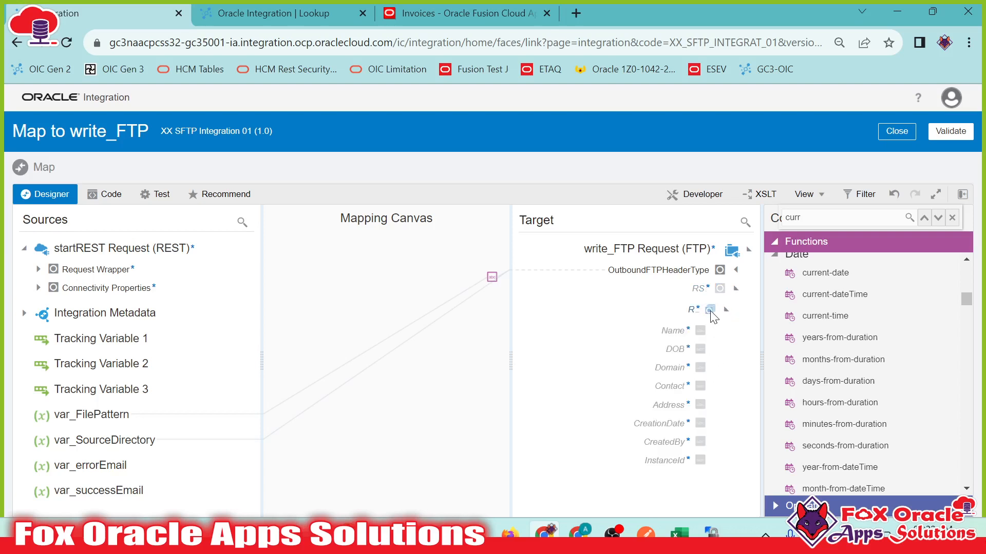
pyautogui.click(710, 311)
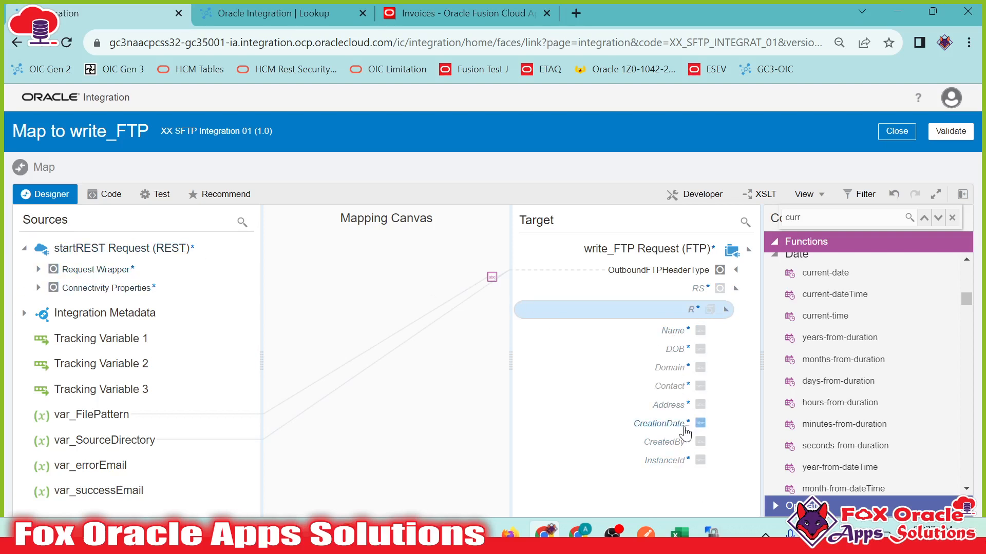
pyautogui.click(38, 269)
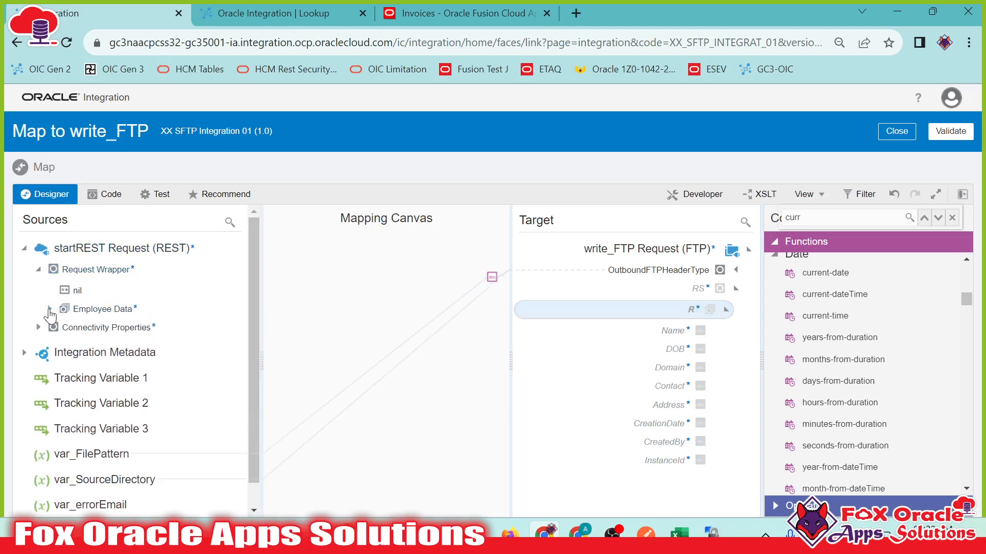
pyautogui.click(50, 309)
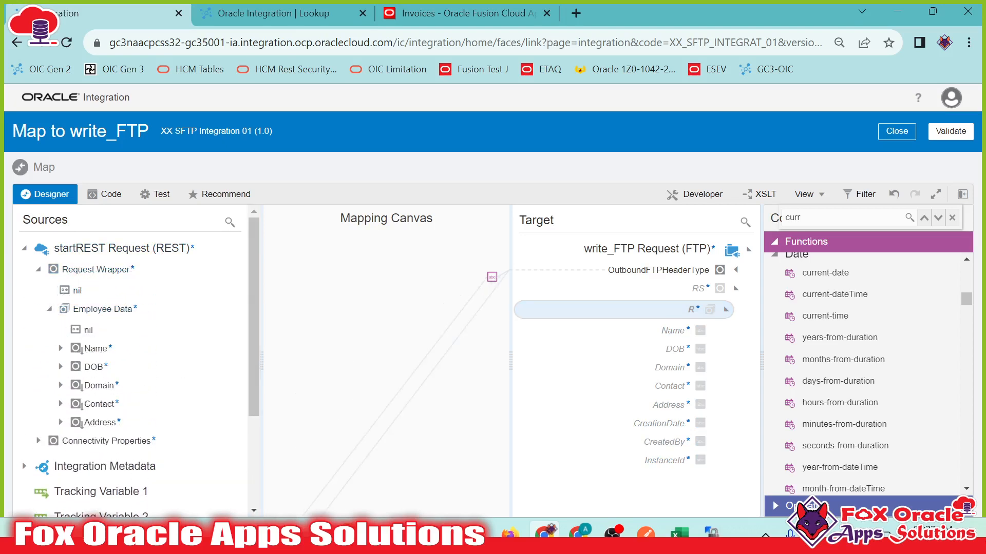
pyautogui.hotkey('alt', 'Tab')
pyautogui.scroll(15, 339, 125)
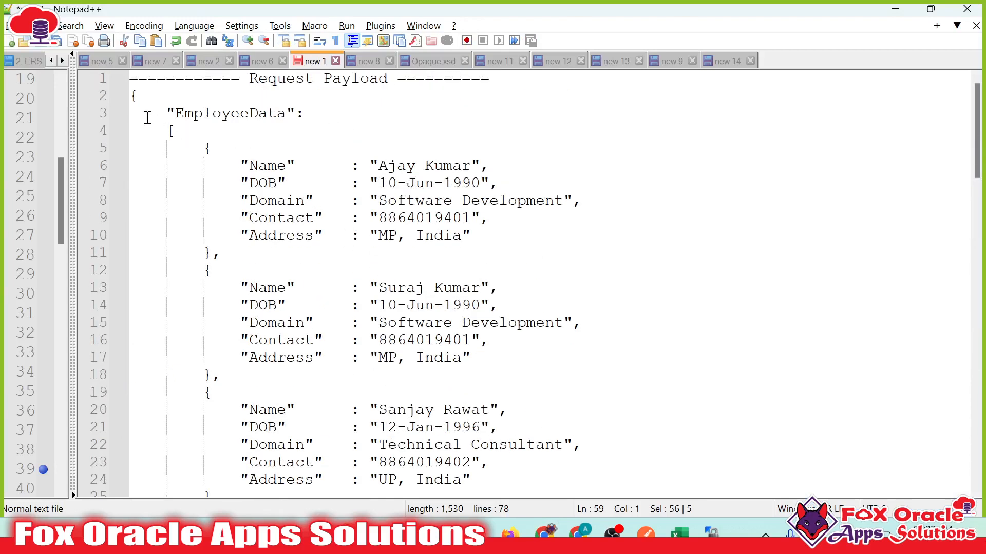
# - Highlight the EmployeeData array and one record, then map Employee Data onto the R record
pyautogui.moveTo(147, 117); pyautogui.dragTo(263, 207)
pyautogui.doubleClick(262, 115)
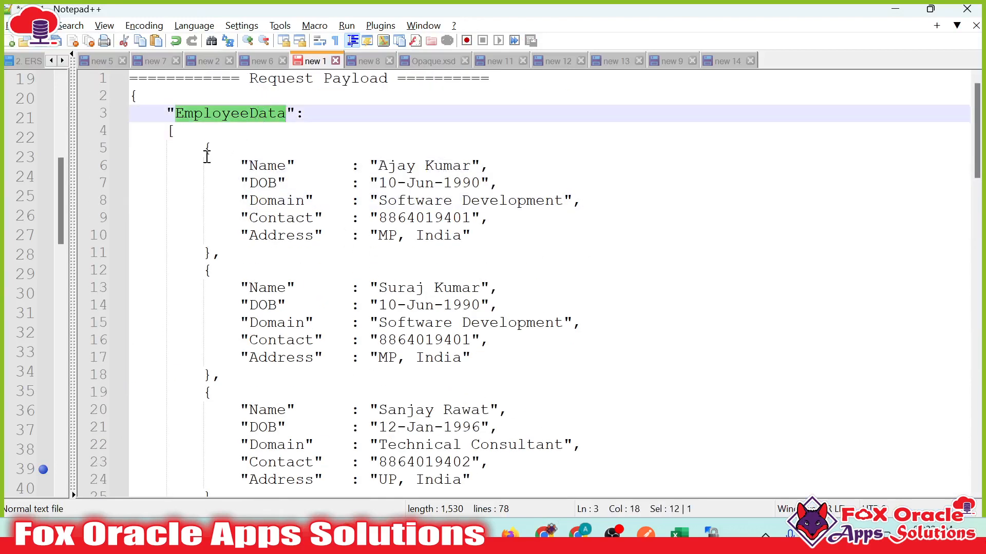
pyautogui.moveTo(207, 154); pyautogui.dragTo(213, 381)
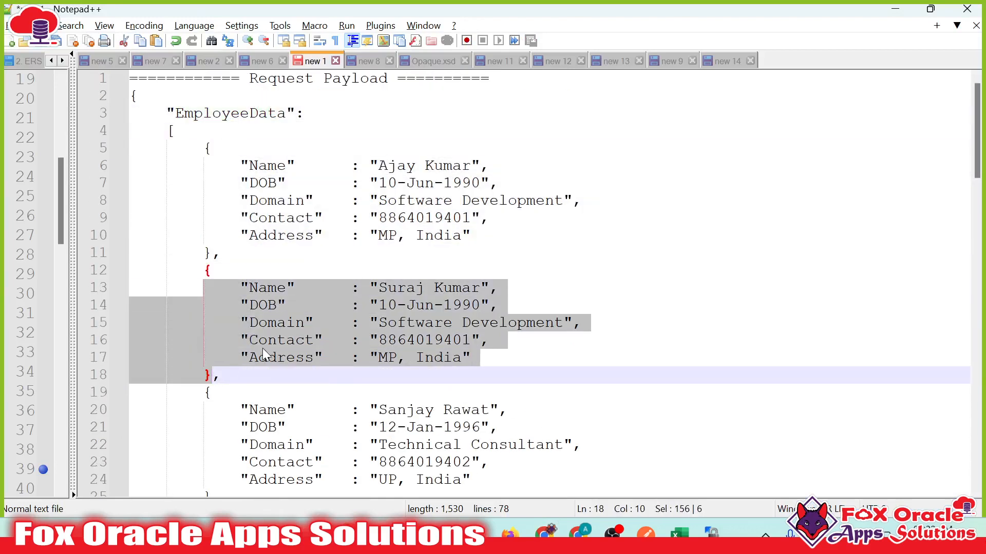
pyautogui.hotkey('alt', 'Tab')
pyautogui.moveTo(92, 312); pyautogui.dragTo(698, 323)
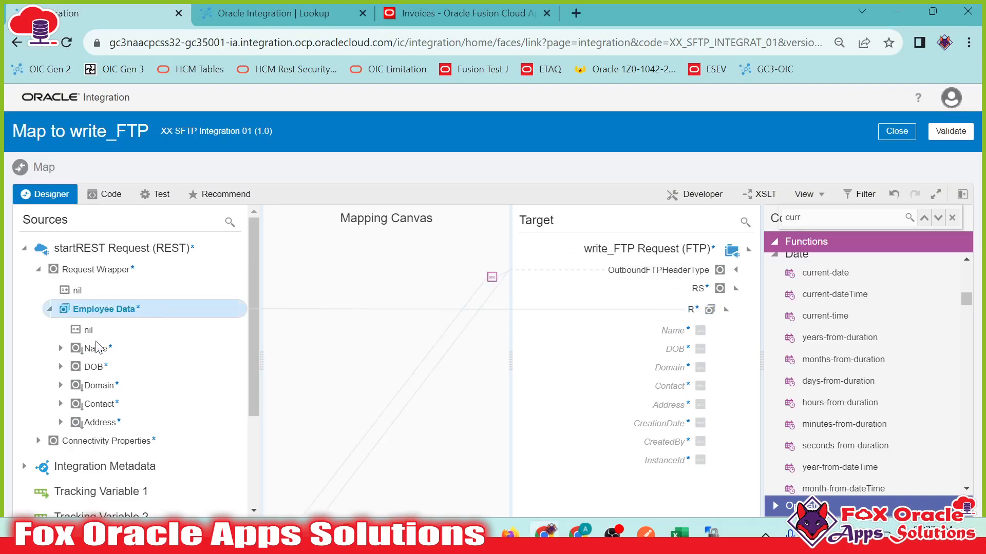
# - Map Name, DOB, Domain, Contact and Address, and set CreationDate to current-dateTime
pyautogui.moveTo(96, 349); pyautogui.dragTo(664, 332)
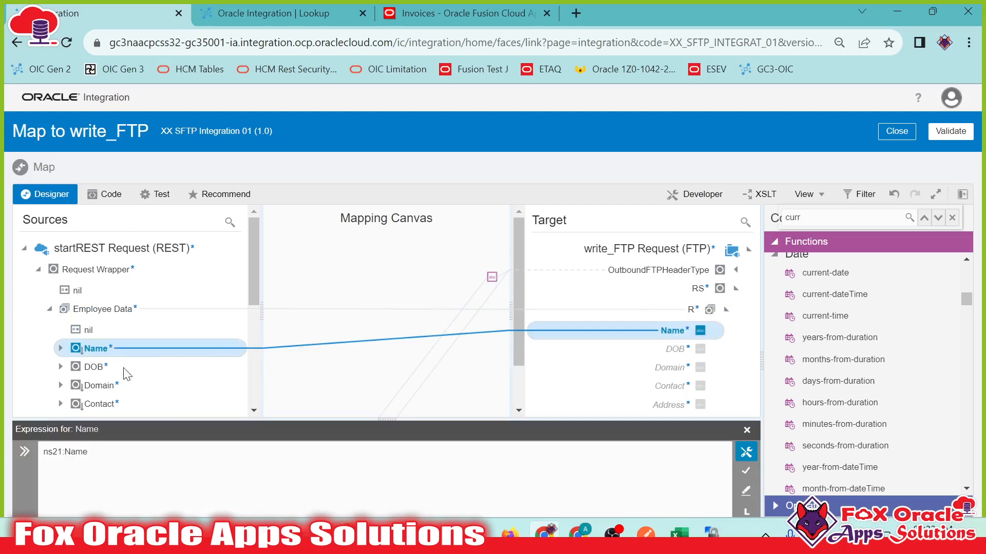
pyautogui.moveTo(95, 366); pyautogui.dragTo(696, 349)
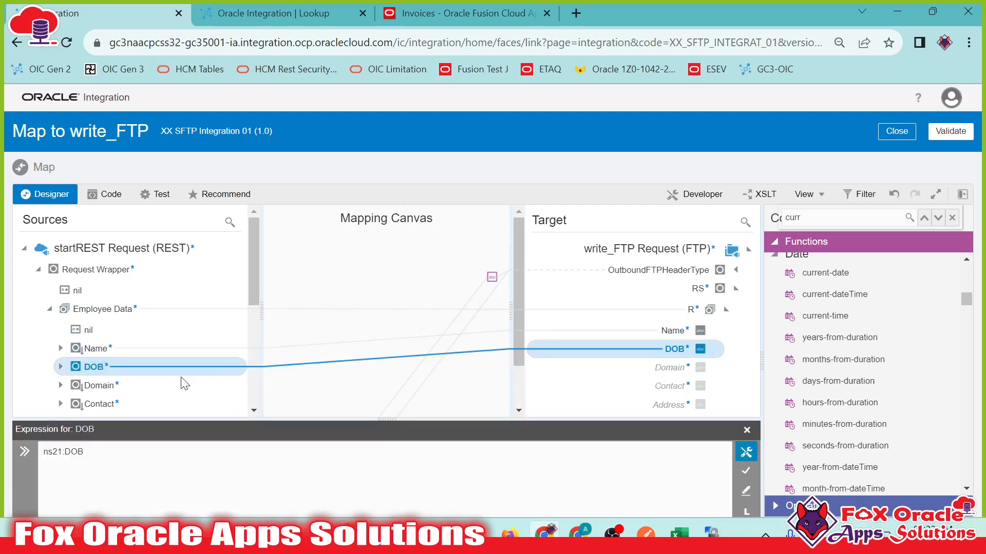
pyautogui.moveTo(100, 385); pyautogui.dragTo(662, 368)
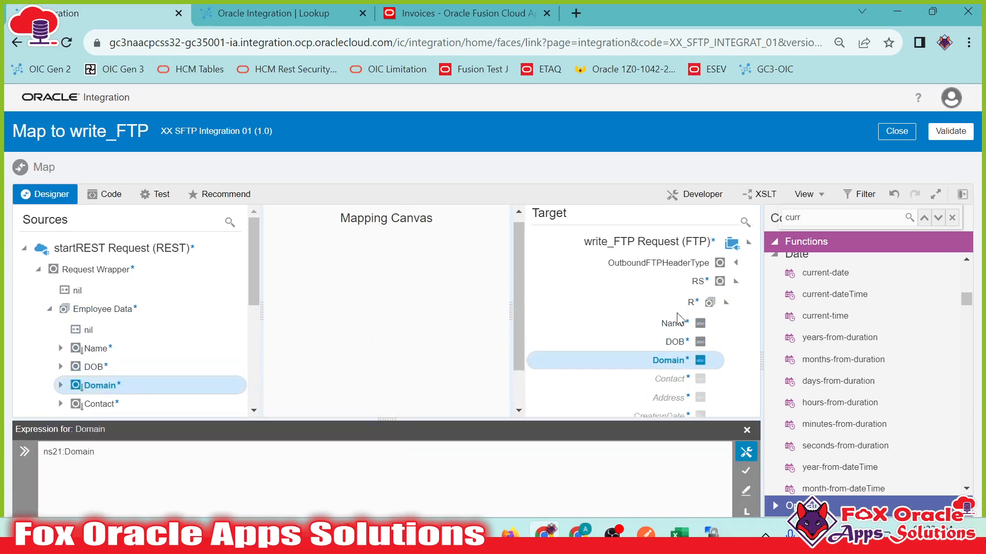
pyautogui.moveTo(99, 331); pyautogui.dragTo(663, 334)
pyautogui.moveTo(100, 345); pyautogui.dragTo(649, 362)
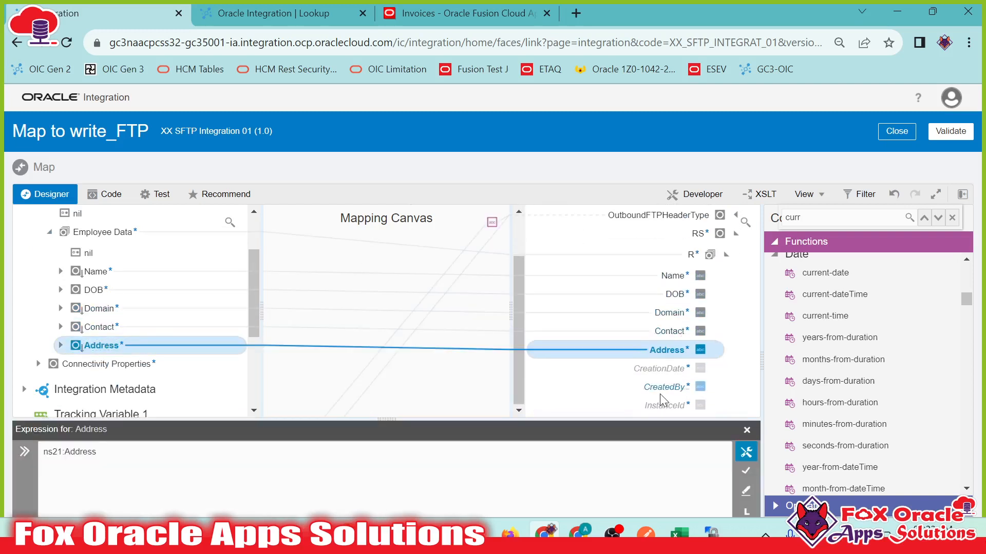
pyautogui.click(660, 368)
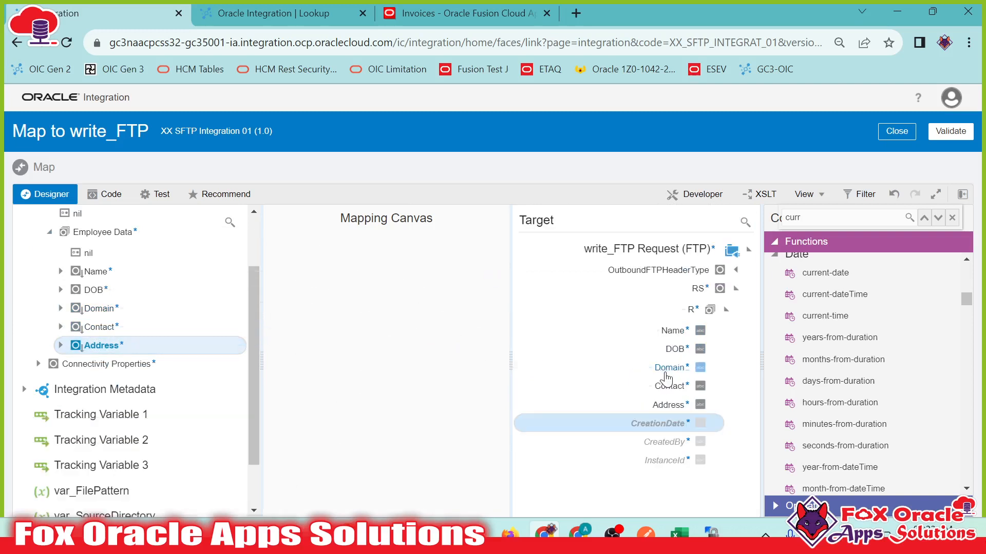
pyautogui.moveTo(837, 301); pyautogui.dragTo(701, 426)
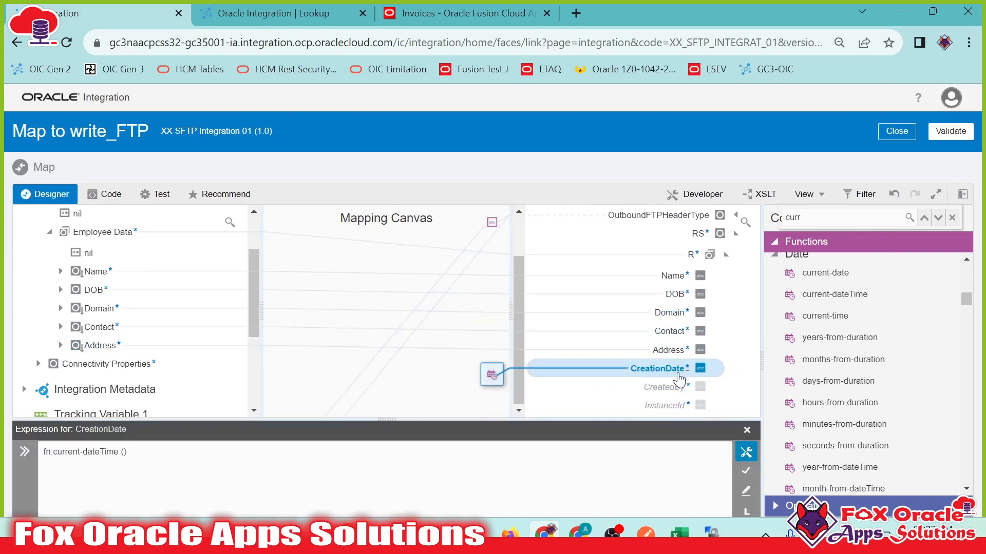
pyautogui.click(666, 391)
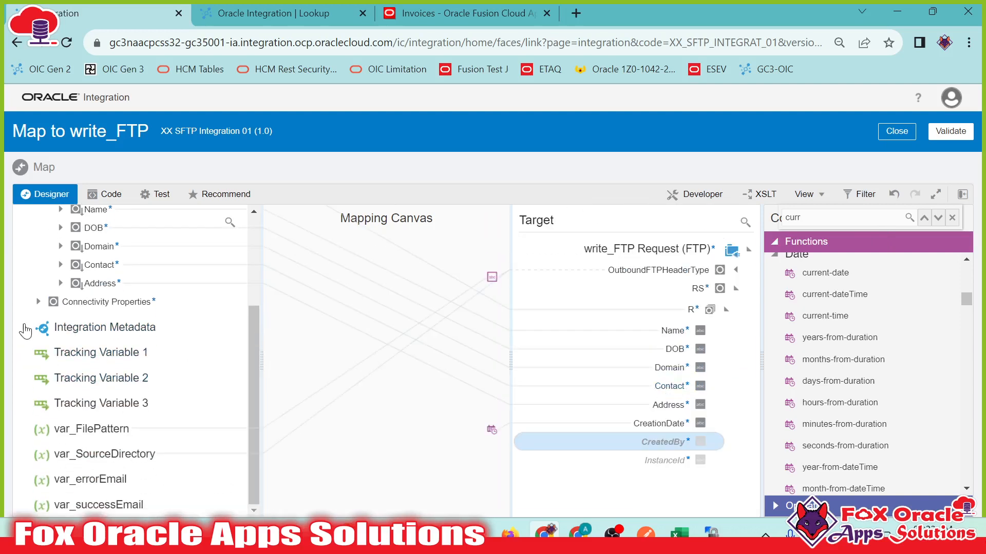
# - Map runtime Instance ID to InstanceId and Invoke By to CreatedBy, then validate the mapping
pyautogui.click(24, 327)
pyautogui.click(38, 348)
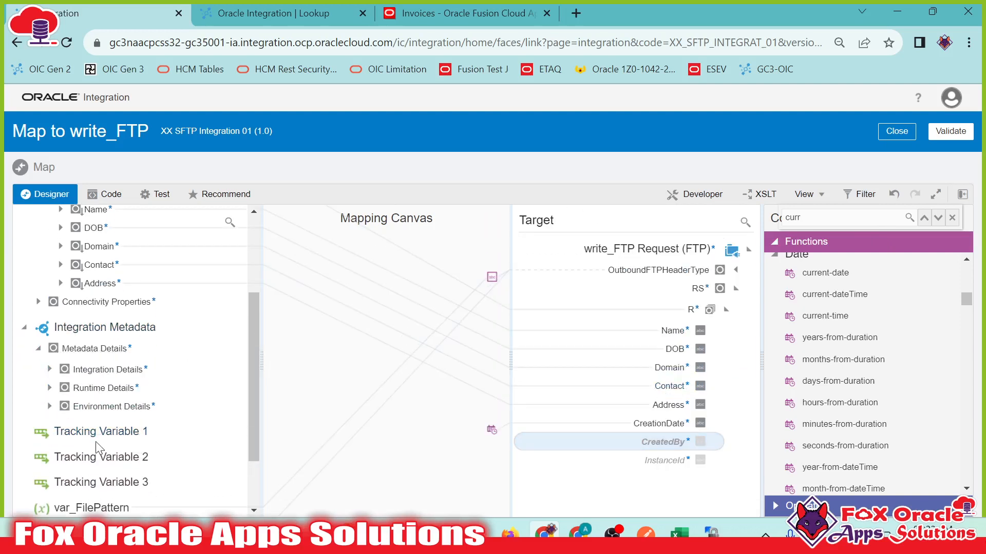
pyautogui.click(49, 389)
pyautogui.moveTo(109, 411); pyautogui.dragTo(666, 461)
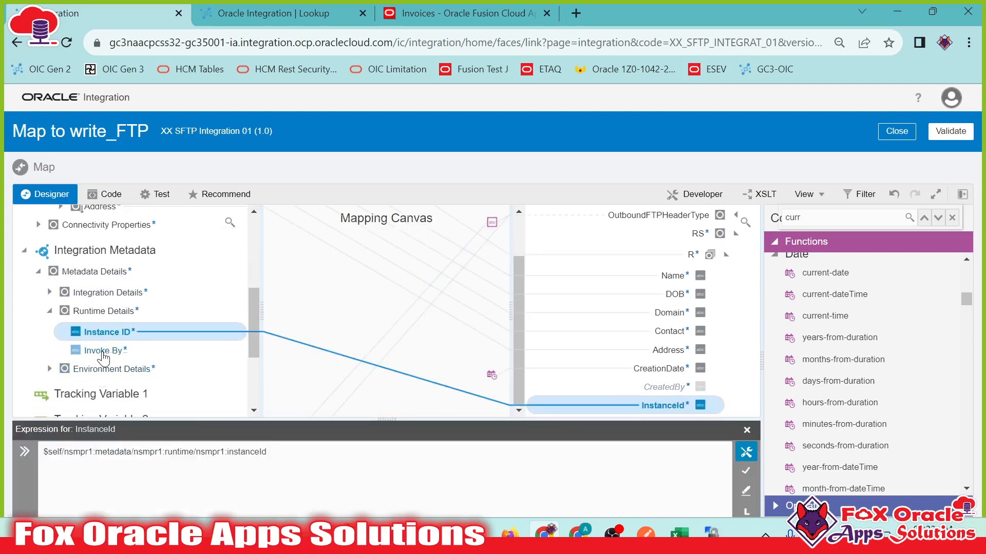
pyautogui.moveTo(103, 356); pyautogui.dragTo(665, 389)
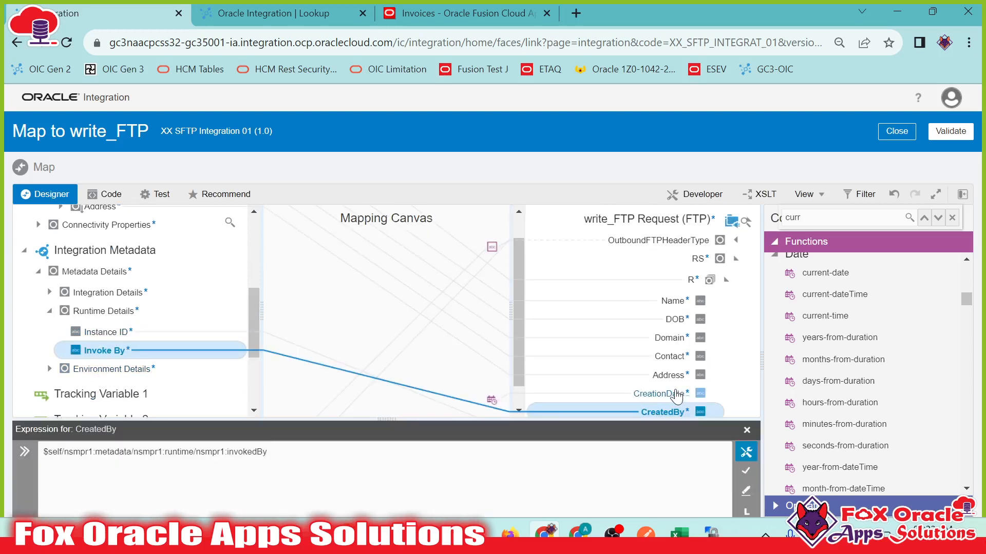
pyautogui.click(965, 135)
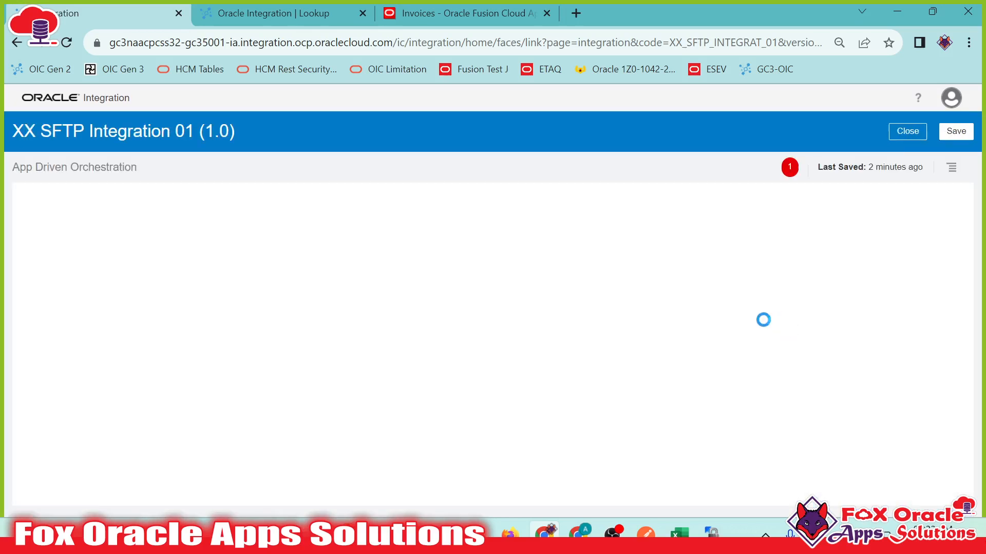
# - In the Map to startREST mapper, give the Response Wrapper Status field the constant expression "SUCCESS"
pyautogui.click(561, 341)
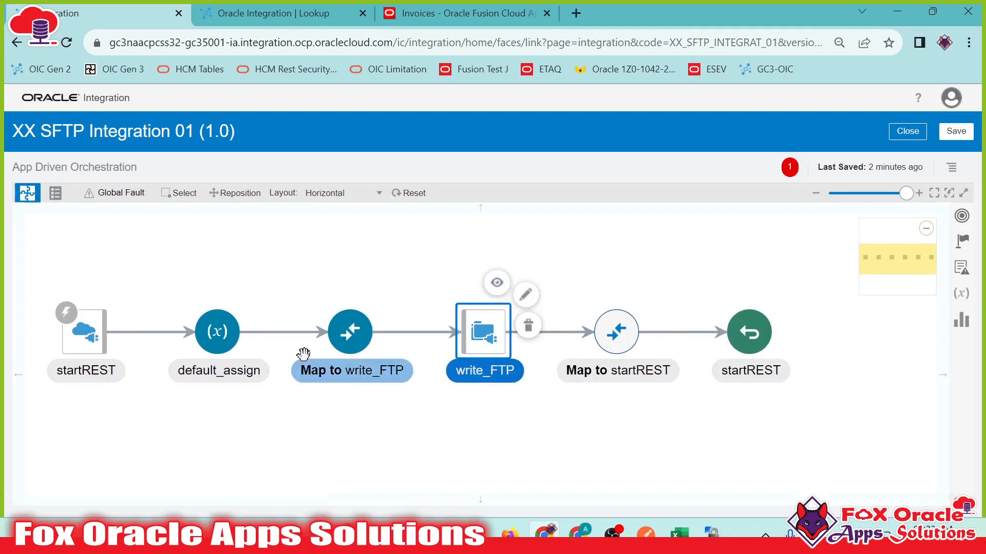
pyautogui.click(622, 341)
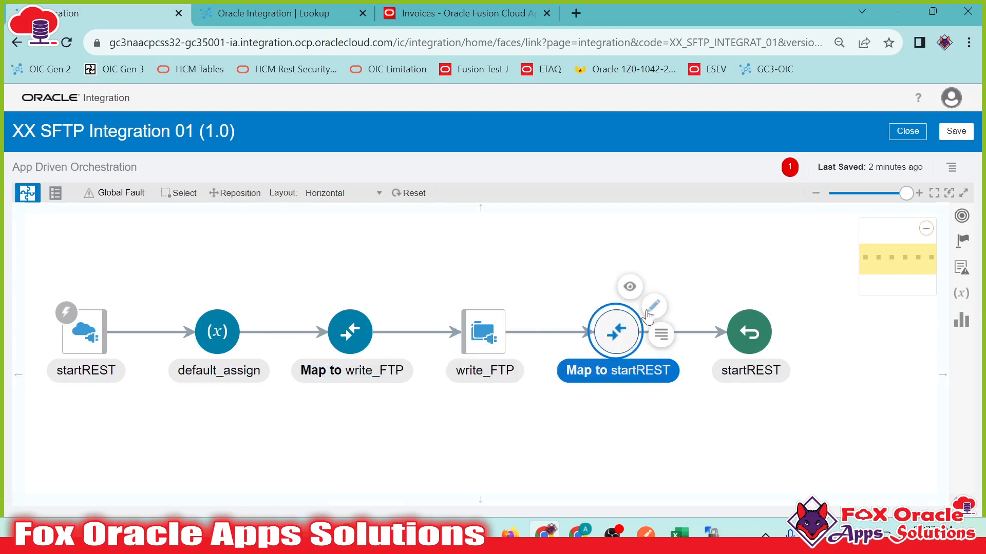
pyautogui.click(652, 308)
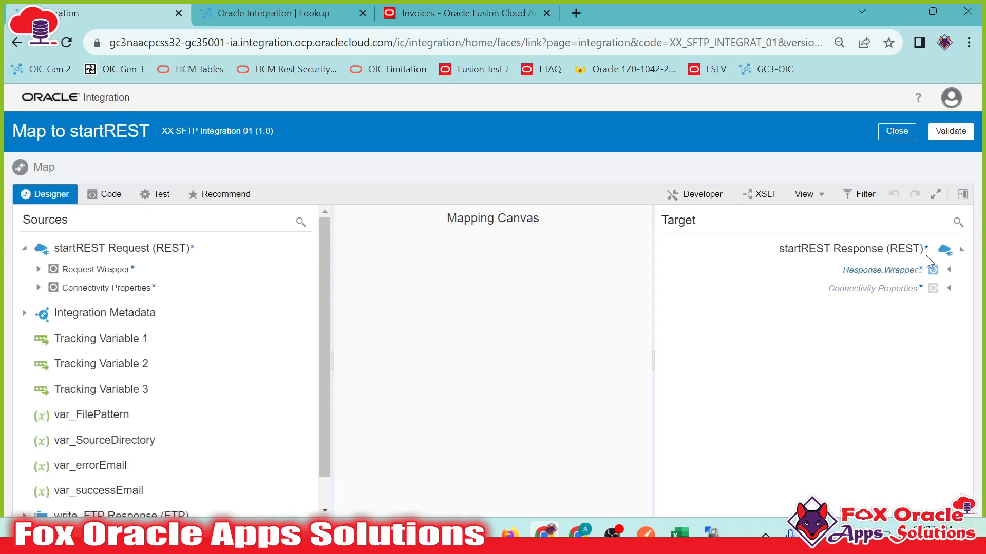
pyautogui.click(949, 270)
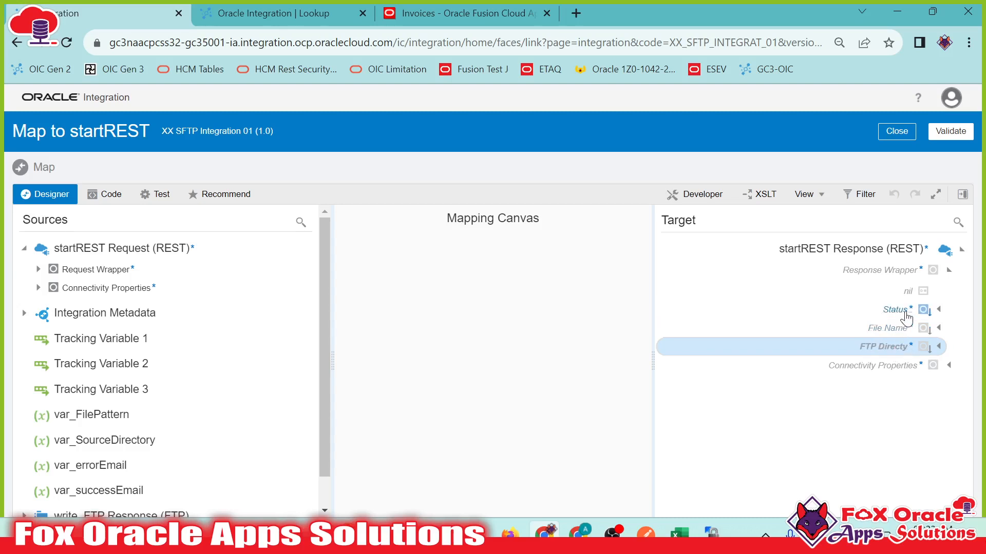
pyautogui.rightClick(905, 313)
pyautogui.click(795, 385)
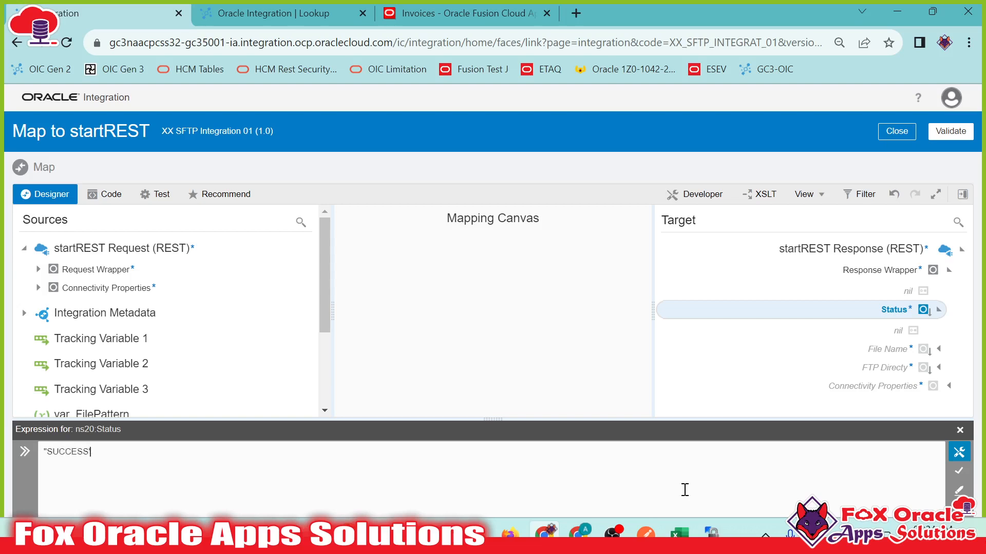
pyautogui.write('"')
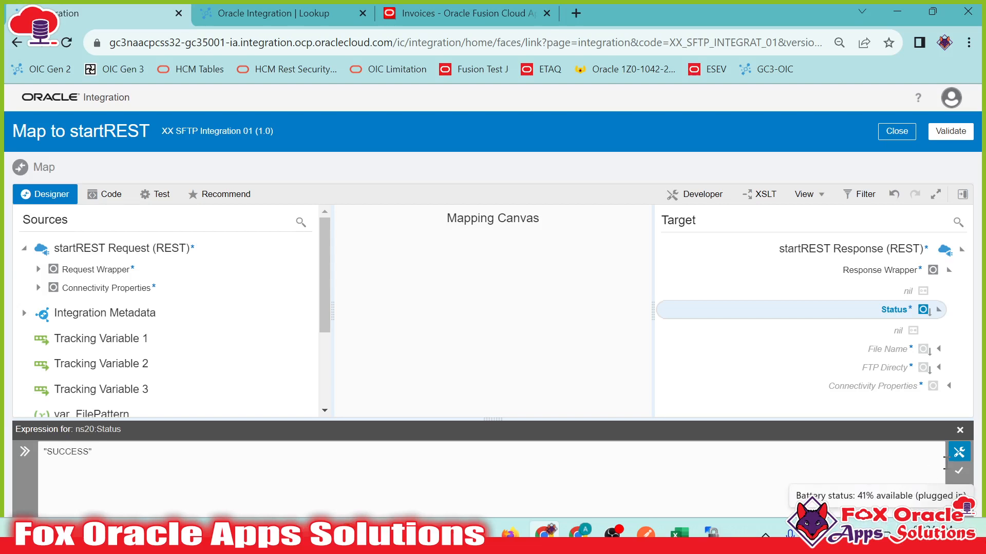
pyautogui.click(959, 471)
pyautogui.click(960, 432)
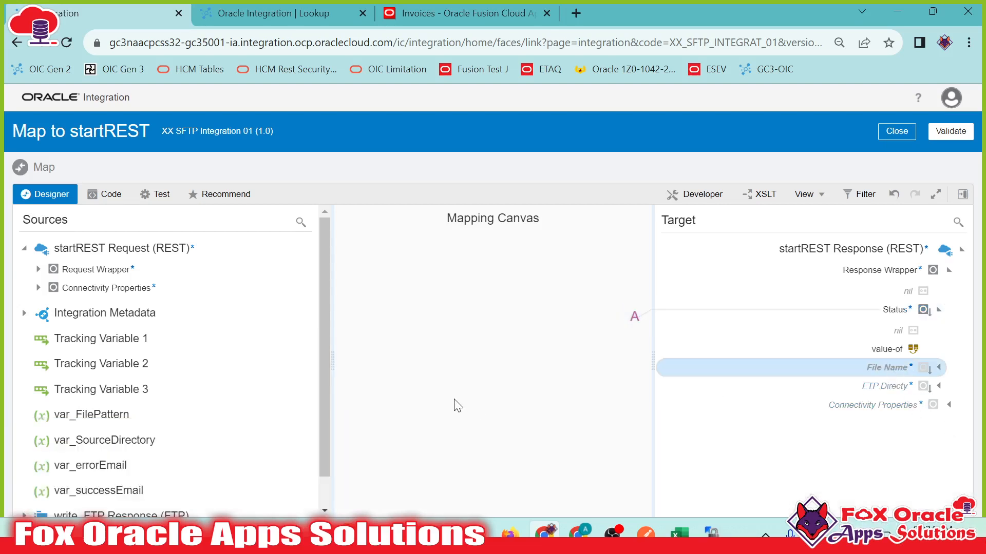
# - Map the write_FTP response fileName to File Name and directory to FTP Directy
pyautogui.scroll(-1, 185, 415)
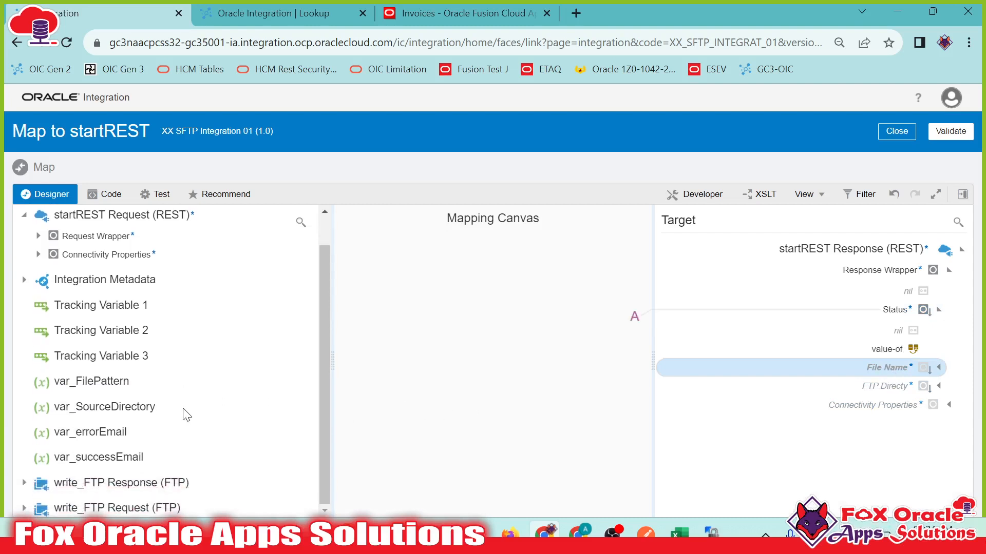
pyautogui.click(99, 484)
pyautogui.scroll(-1, 101, 470)
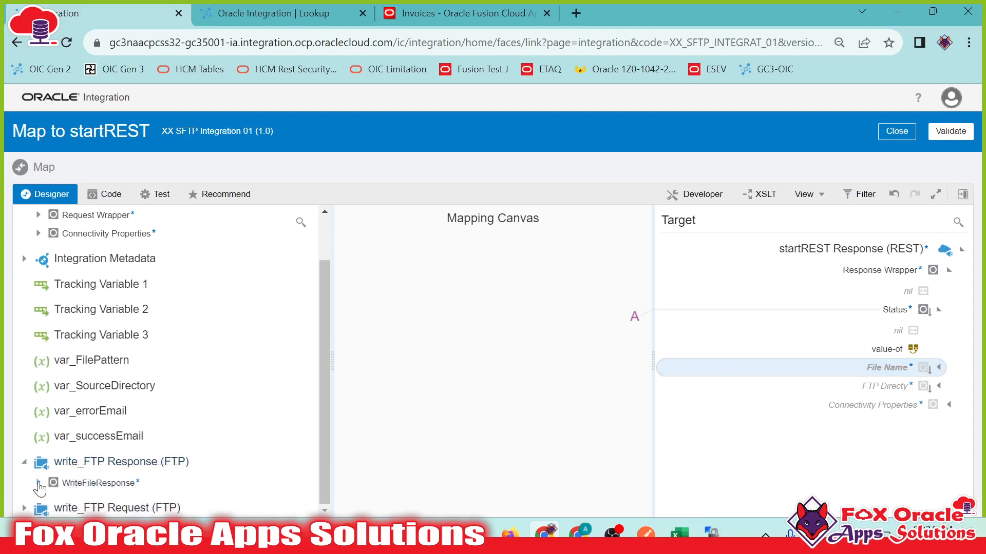
pyautogui.click(98, 482)
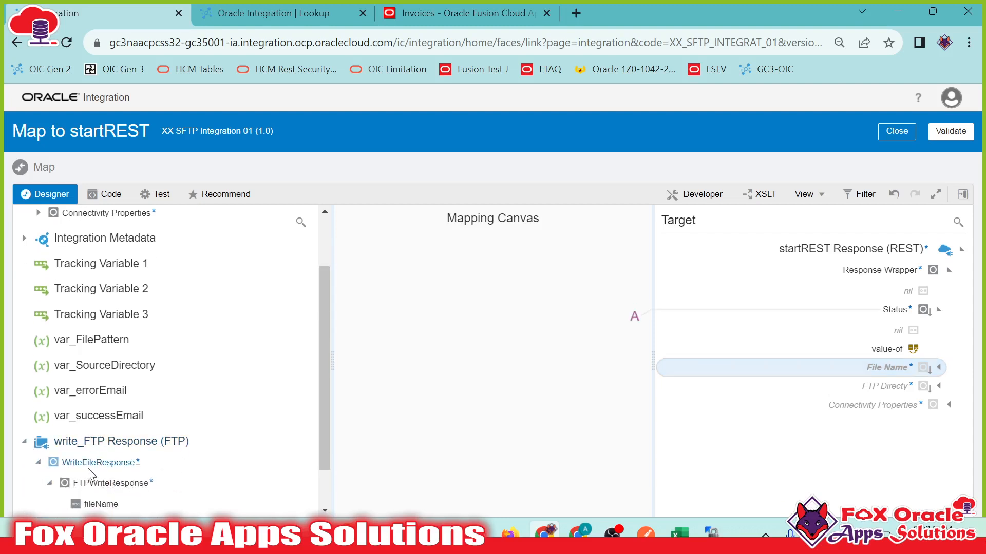
pyautogui.scroll(-1, 97, 483)
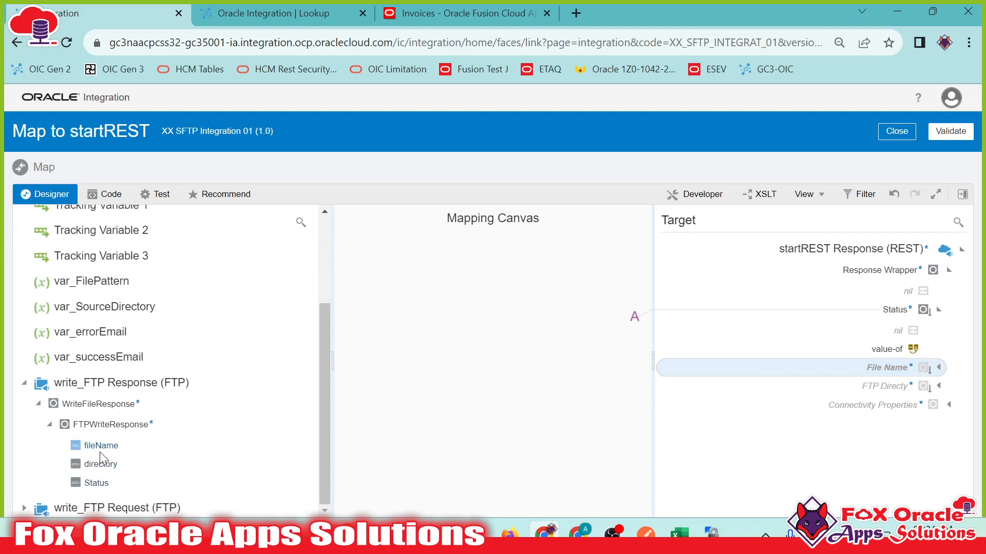
pyautogui.moveTo(101, 446); pyautogui.dragTo(914, 368)
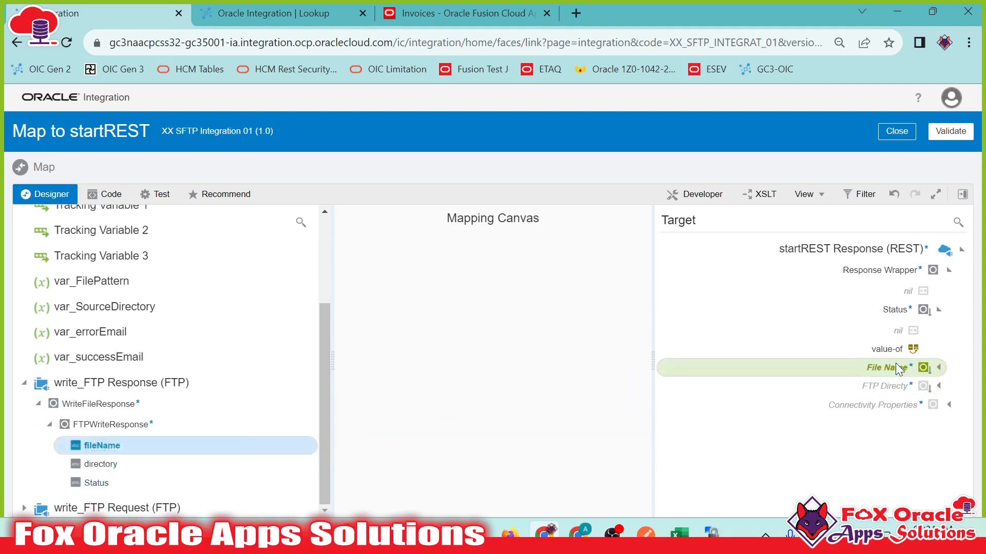
pyautogui.scroll(-1, 118, 373)
pyautogui.moveTo(106, 369); pyautogui.dragTo(881, 386)
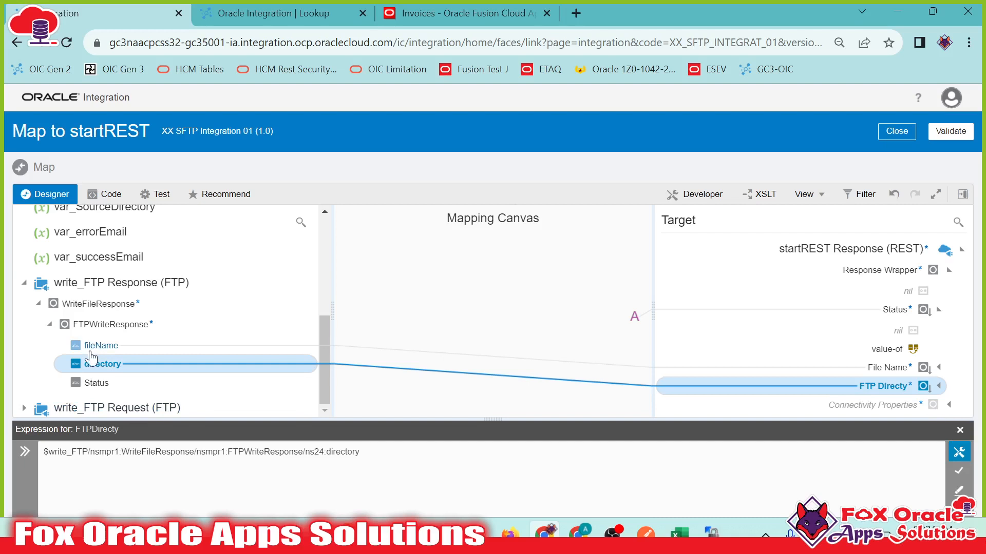
# - Expand the write_FTP request header fields, then validate the startREST response mapping
pyautogui.click(25, 408)
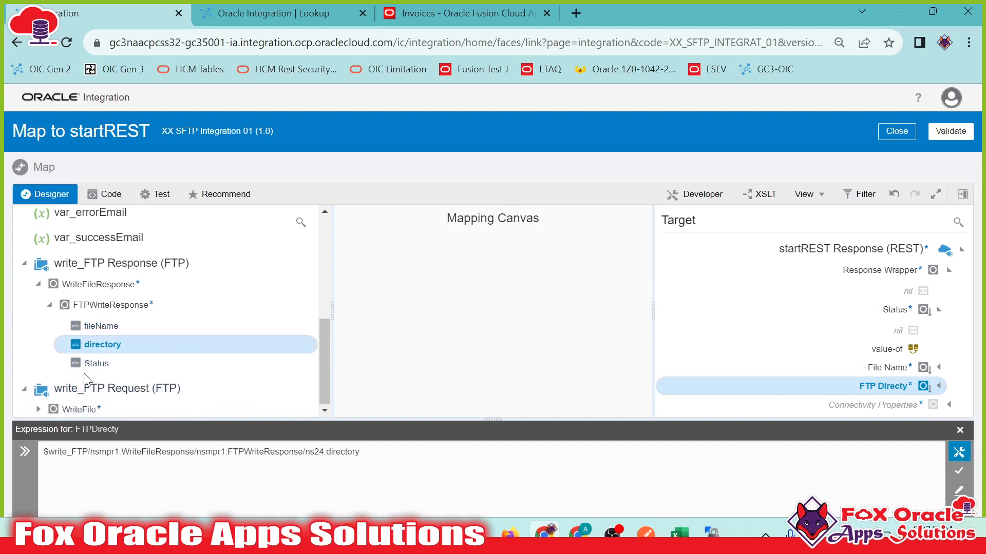
pyautogui.click(34, 408)
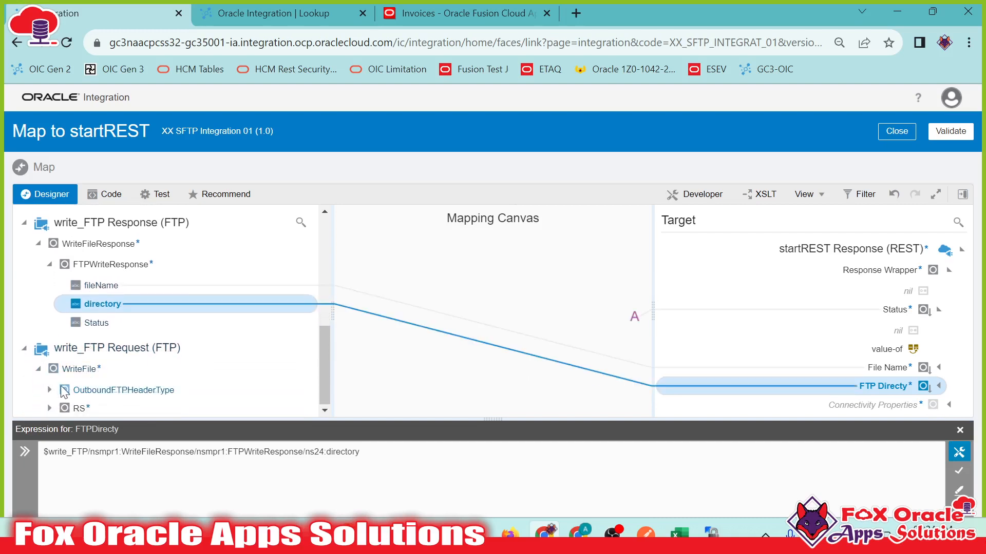
pyautogui.click(108, 391)
pyautogui.scroll(-1, 117, 376)
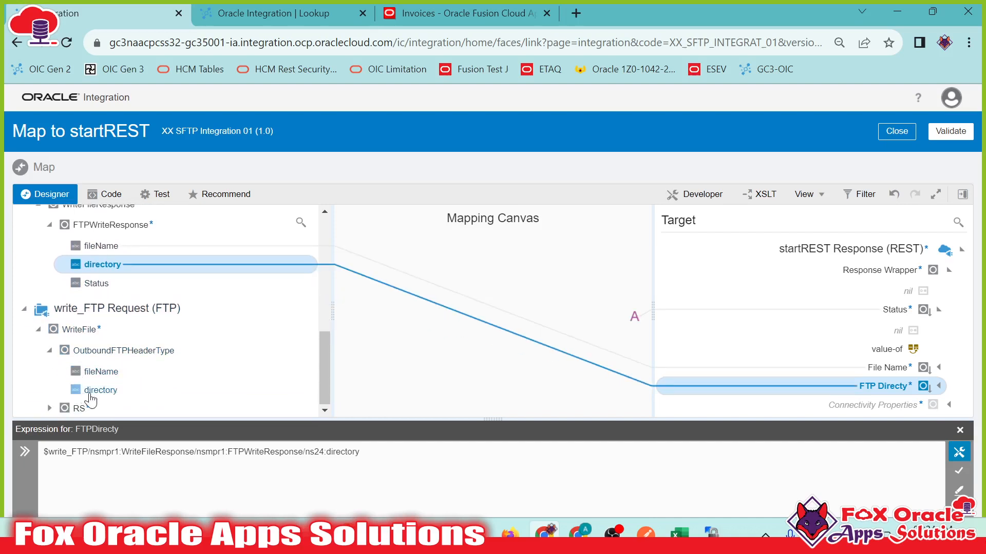
pyautogui.click(946, 135)
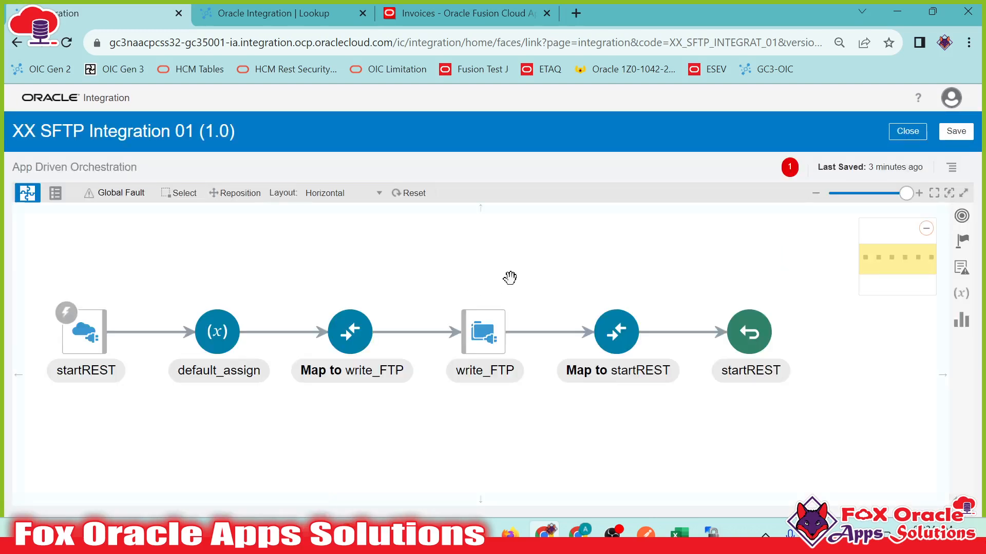
# - Insert a Notification action after write_FTP named email_nofitication and create it
pyautogui.moveTo(510, 278); pyautogui.dragTo(534, 285)
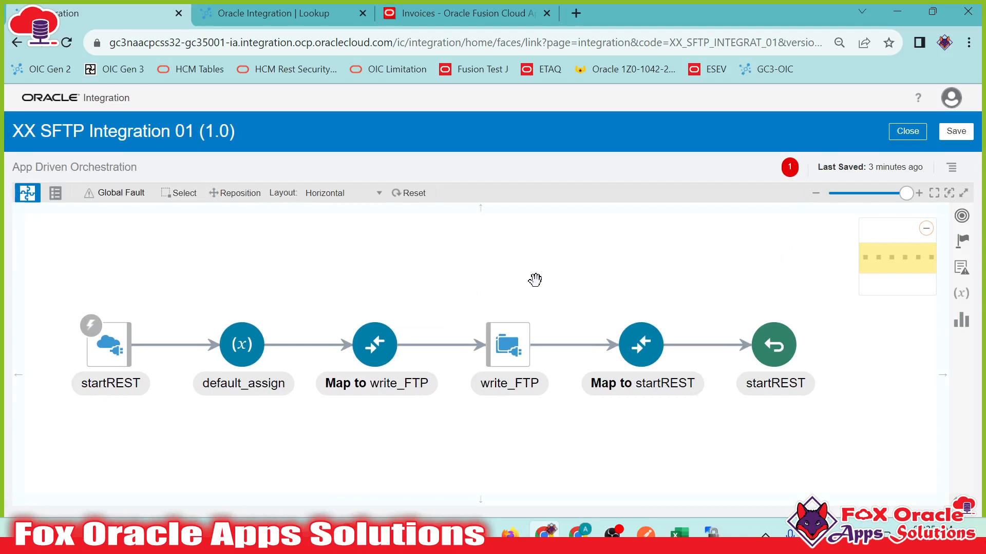
pyautogui.click(962, 240)
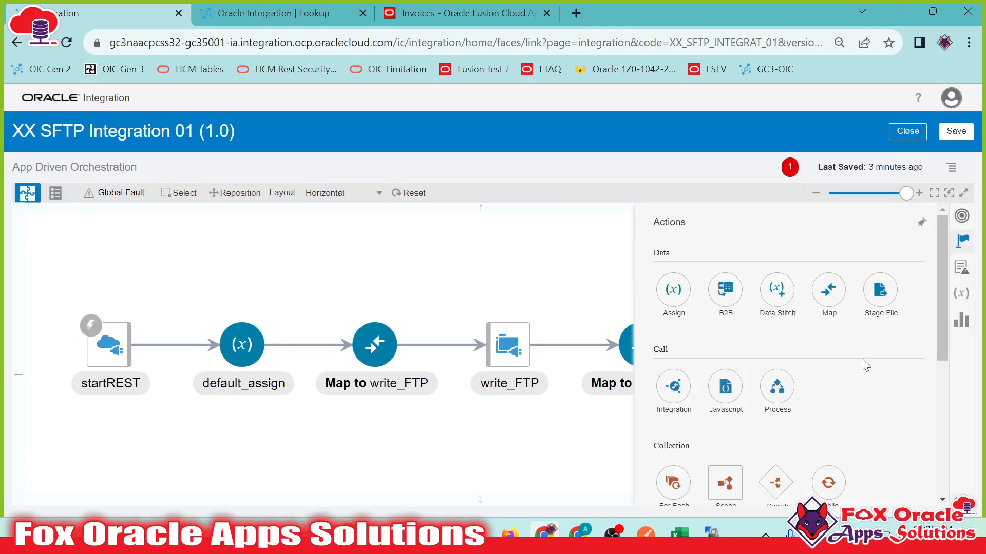
pyautogui.scroll(-5, 804, 356)
pyautogui.moveTo(777, 304); pyautogui.dragTo(572, 344)
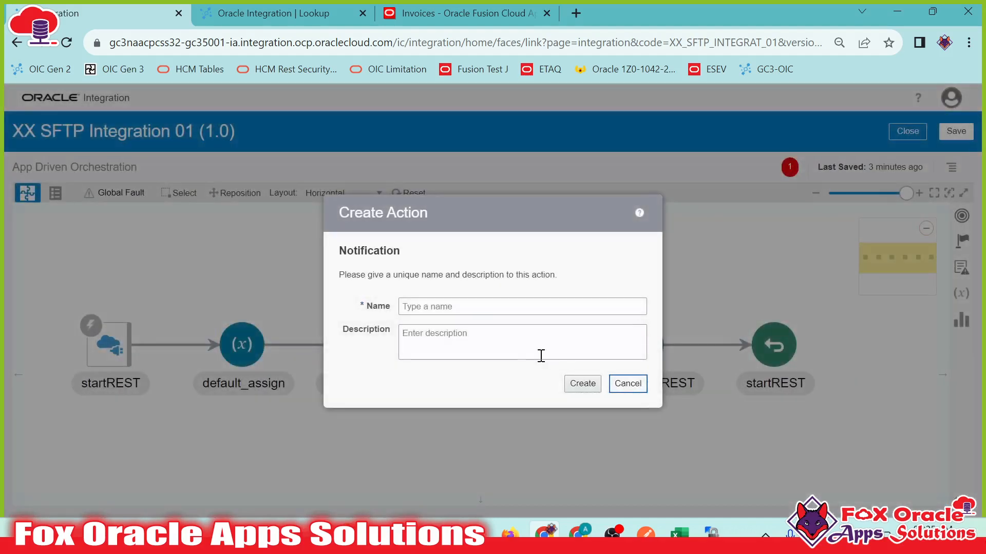
pyautogui.click(523, 308)
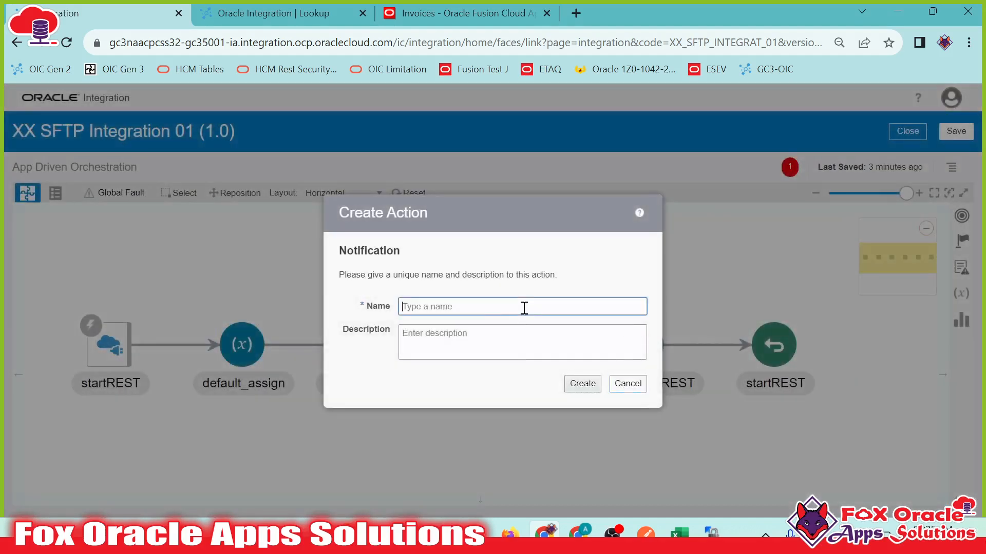
pyautogui.write('email_nofitication')
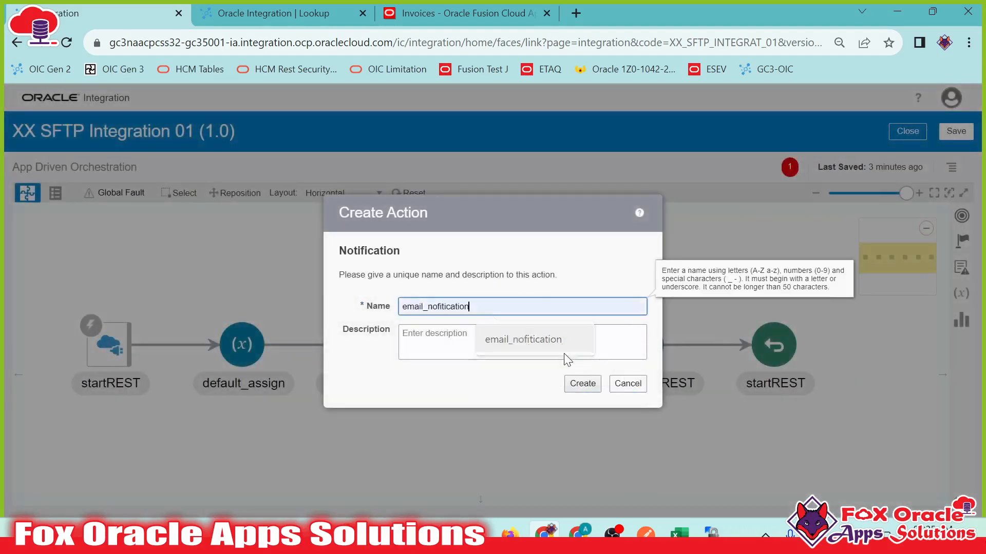
pyautogui.click(564, 353)
pyautogui.click(585, 383)
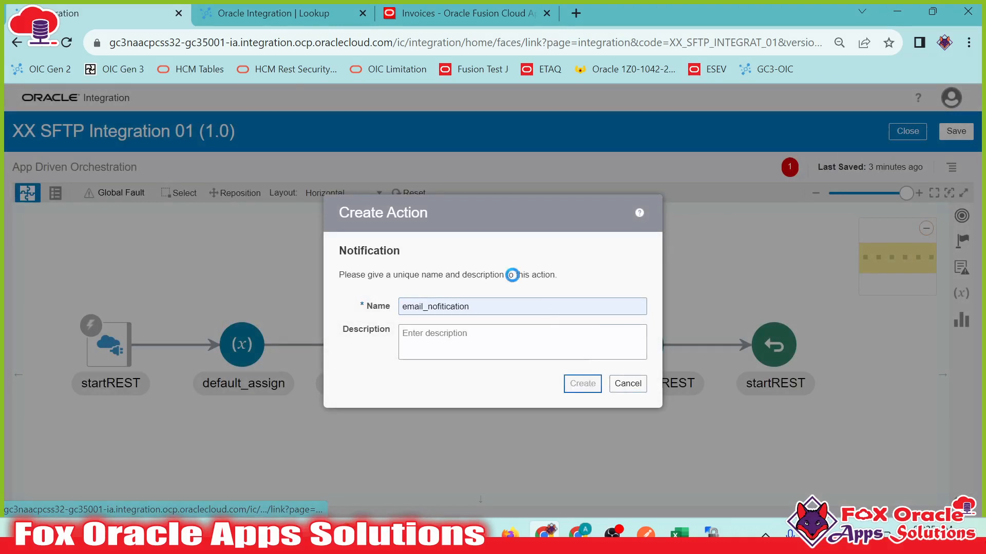
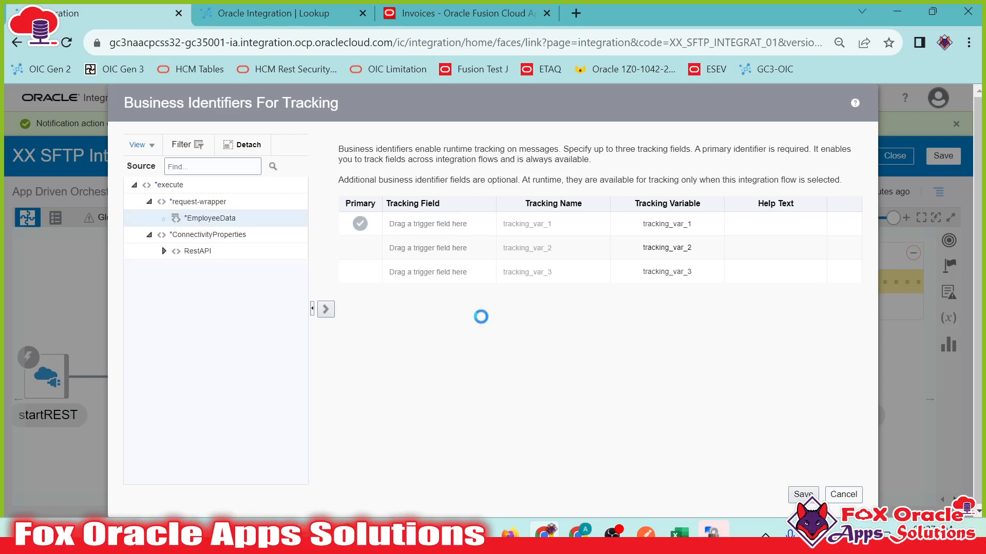
# - Make the EmployeeData Name field the primary tracking identifier, then save and close the integration
pyautogui.click(845, 497)
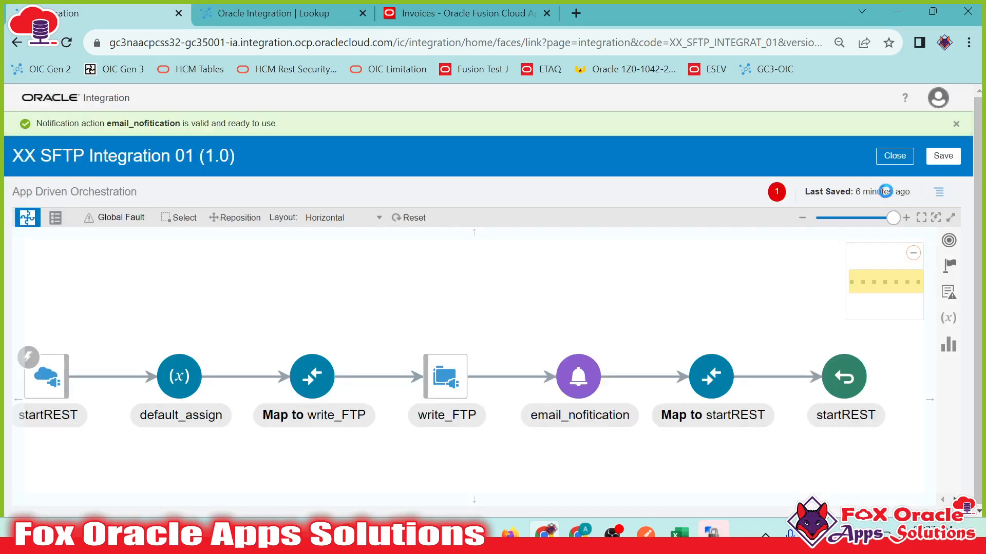
pyautogui.click(938, 192)
pyautogui.click(857, 211)
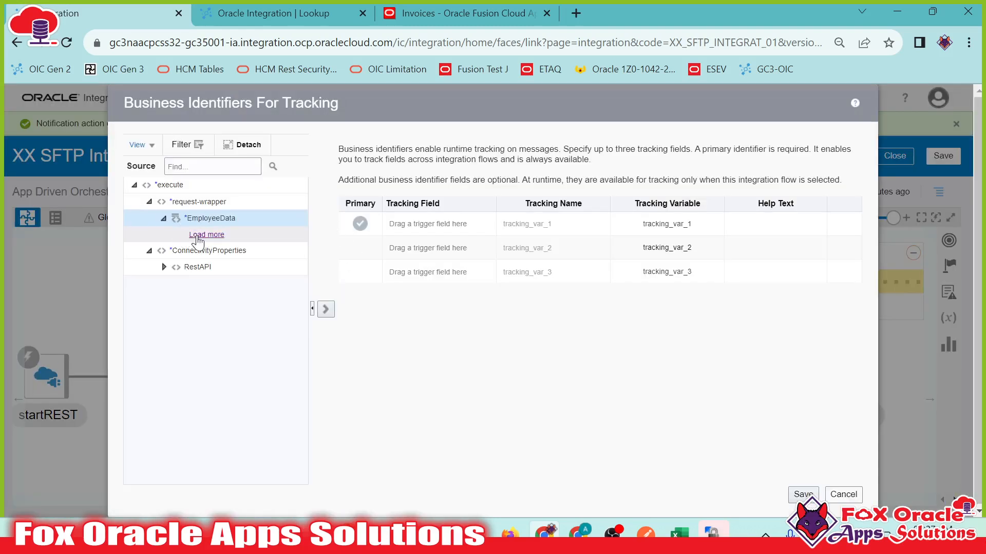
pyautogui.click(199, 237)
pyautogui.moveTo(210, 234); pyautogui.dragTo(437, 226)
pyautogui.click(802, 494)
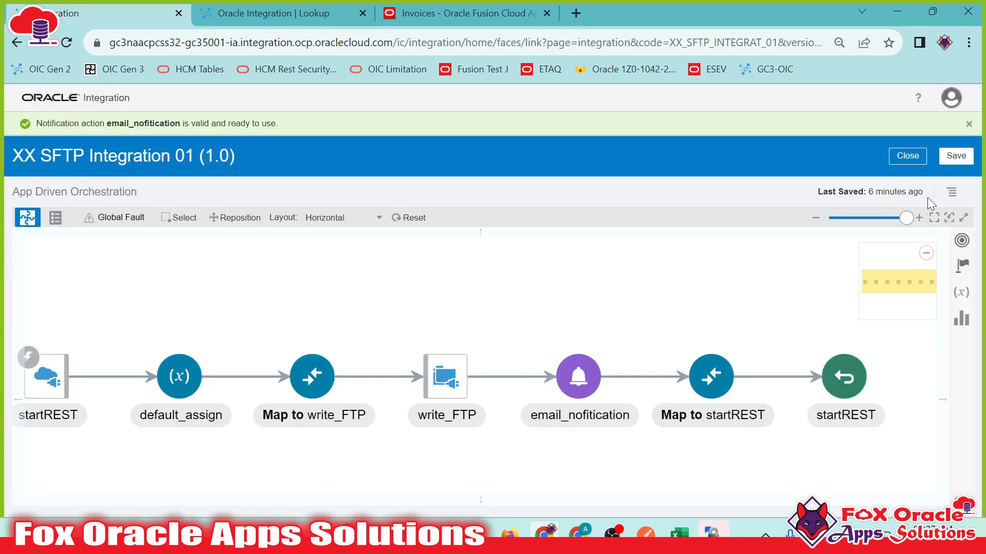
pyautogui.click(961, 159)
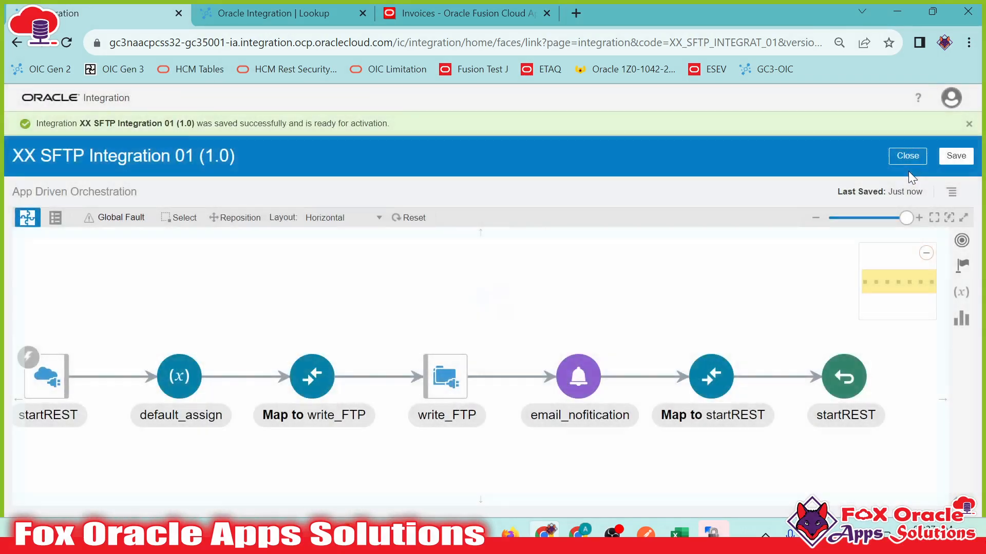
pyautogui.click(905, 160)
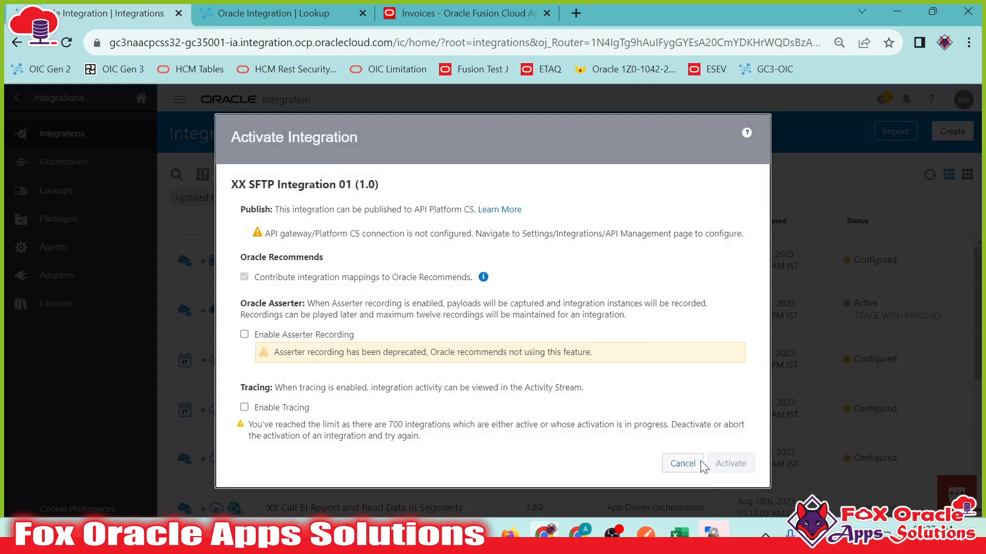
# - Dismiss the blocked activation and deactivate XX Create Purchase Requisitions 01
pyautogui.click(683, 464)
pyautogui.click(854, 309)
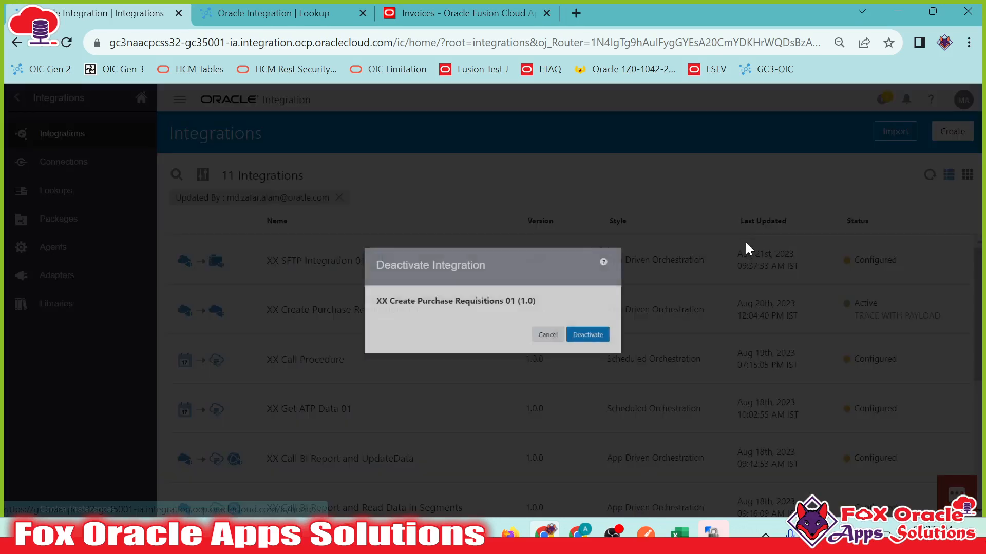
pyautogui.click(619, 349)
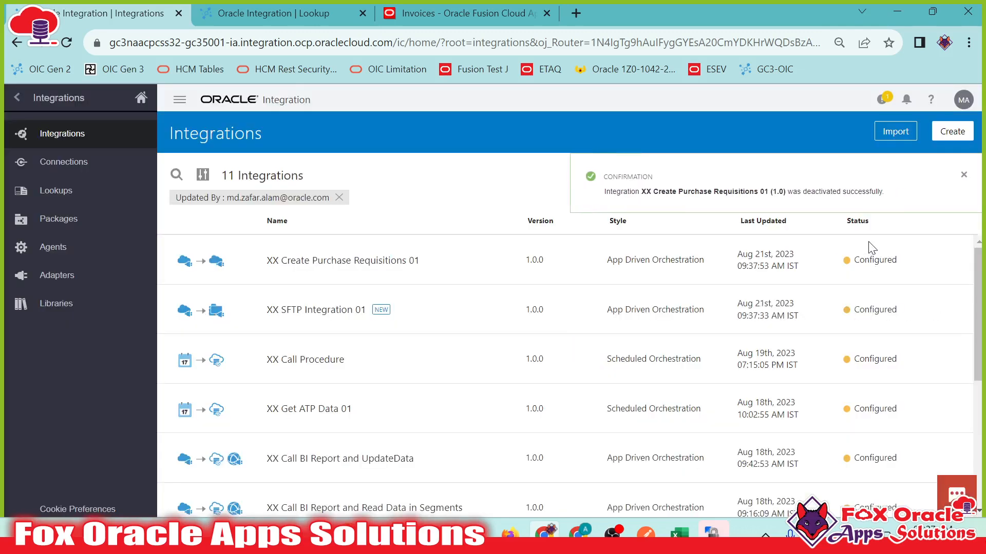
pyautogui.click(963, 169)
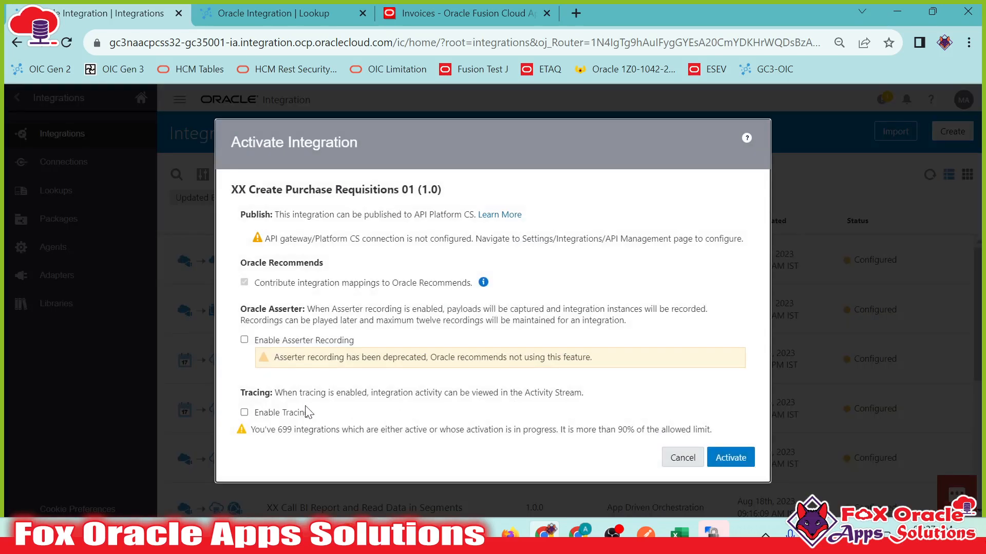
# - Reactivate XX Create Purchase Requisitions 01 with tracing and payload, refreshing until it shows active
pyautogui.click(306, 412)
pyautogui.click(291, 433)
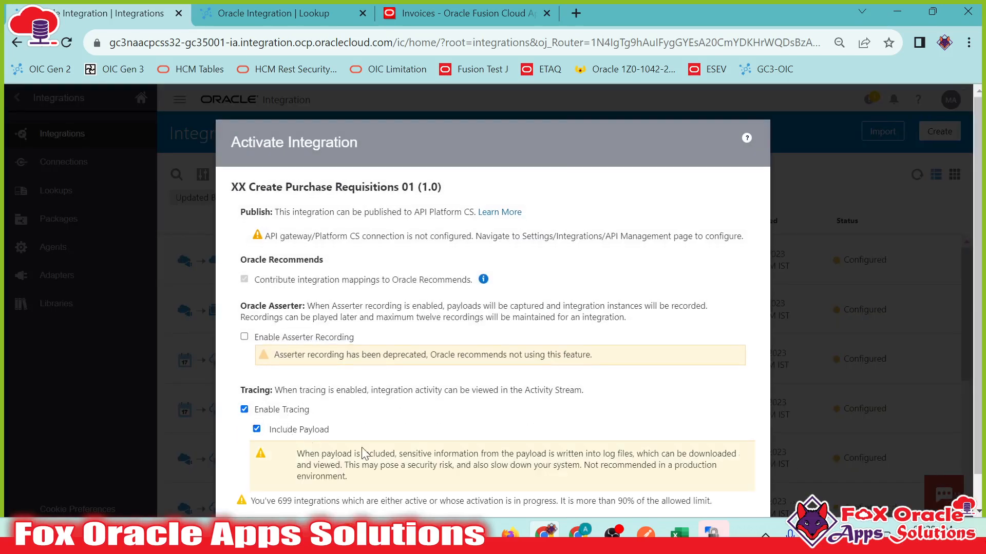
pyautogui.scroll(-1, 673, 493)
pyautogui.click(730, 493)
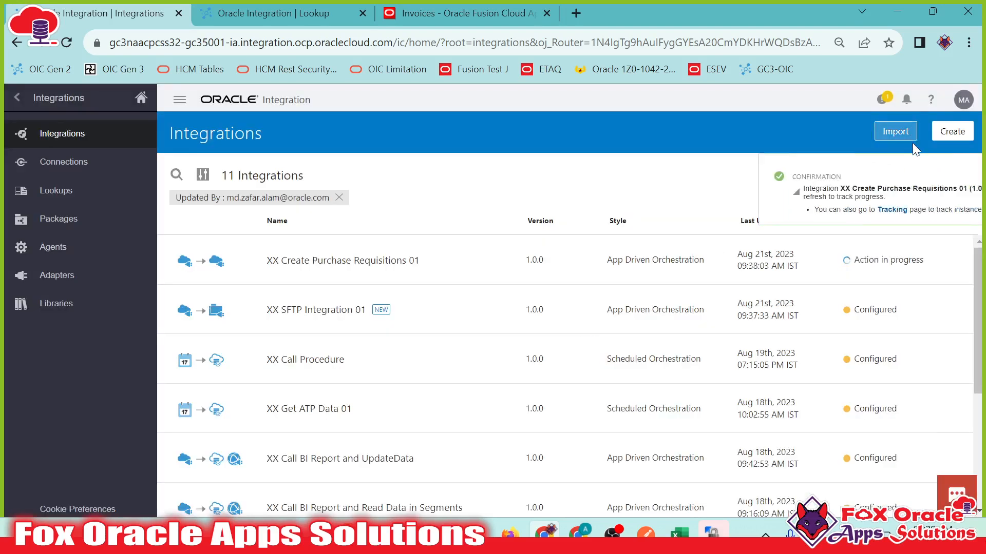
pyautogui.click(929, 174)
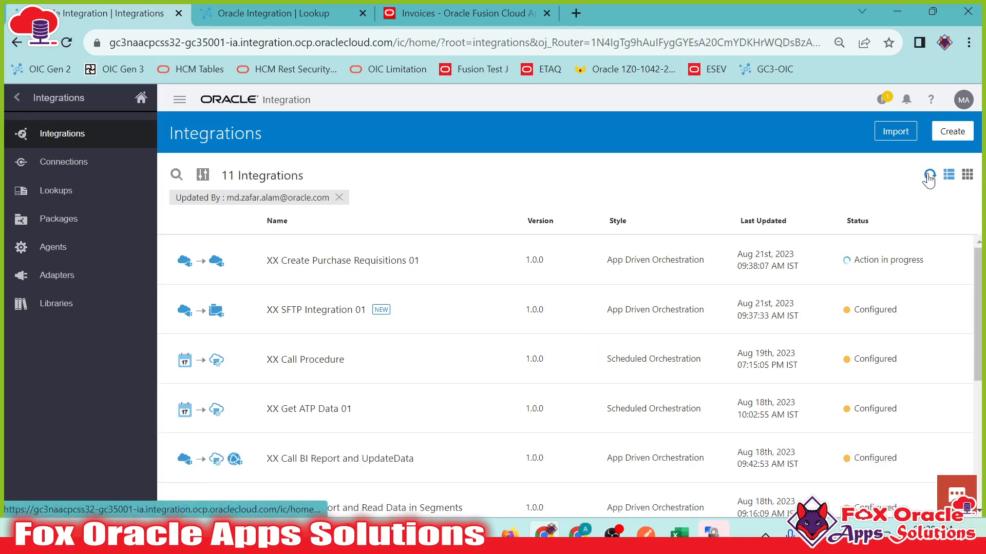
pyautogui.click(929, 175)
pyautogui.click(930, 175)
pyautogui.click(929, 175)
pyautogui.click(929, 175)
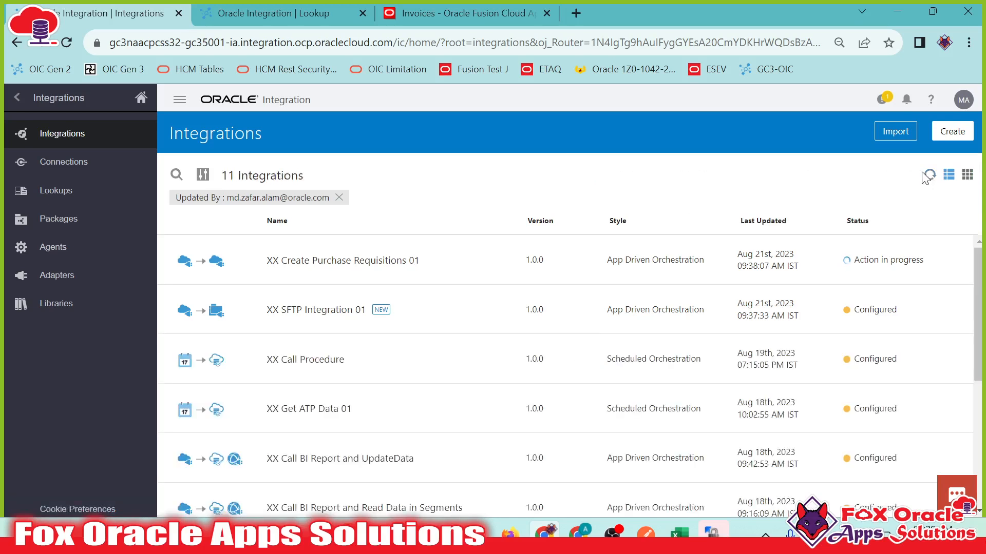
pyautogui.click(929, 175)
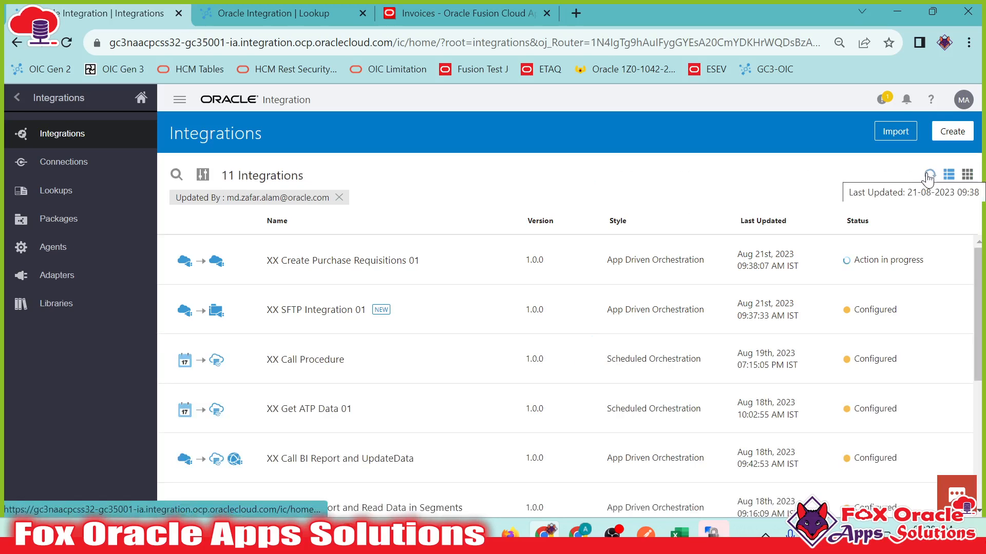
pyautogui.click(929, 175)
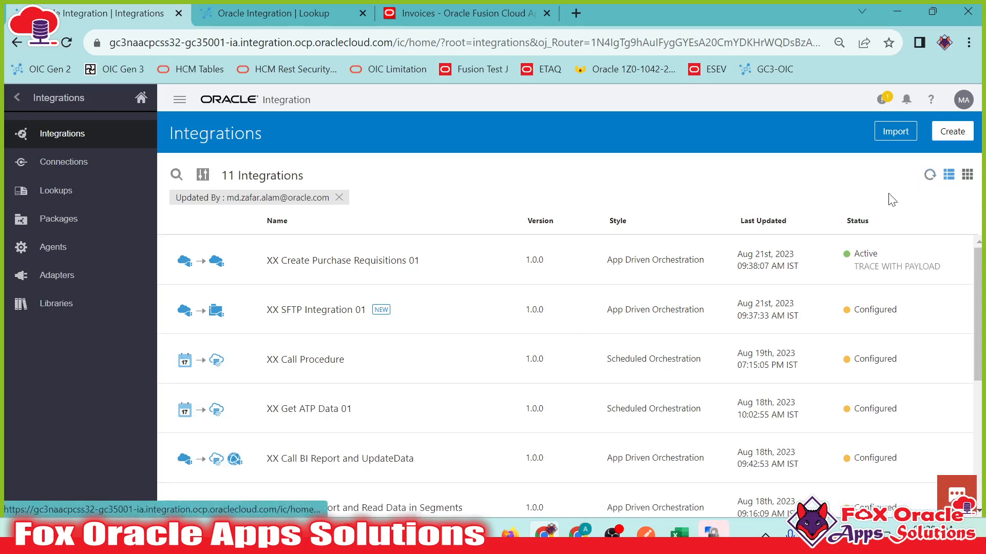
# - Open the Purchase Requisitions integration's test page and review its JSON request body
pyautogui.moveTo(801, 281)
pyautogui.click(808, 262)
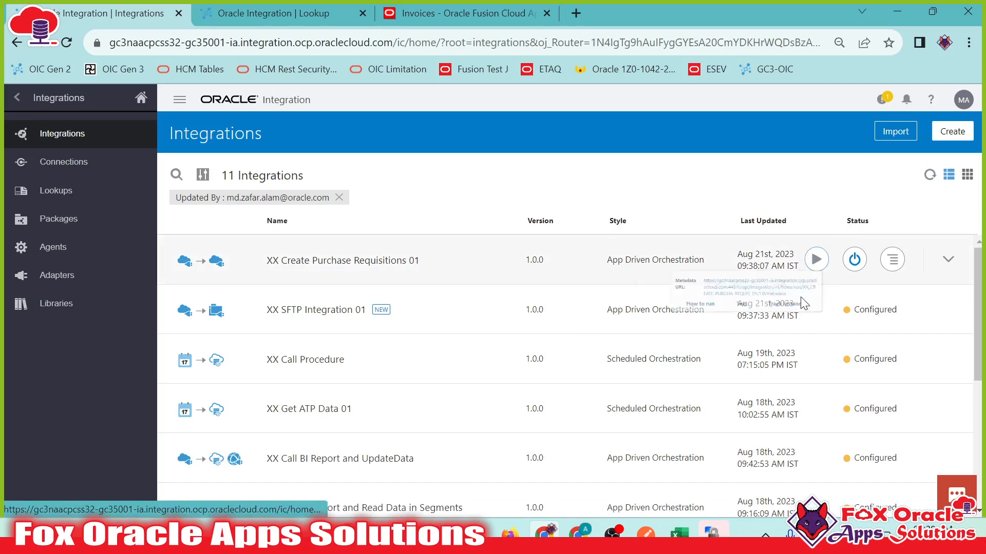
pyautogui.click(681, 329)
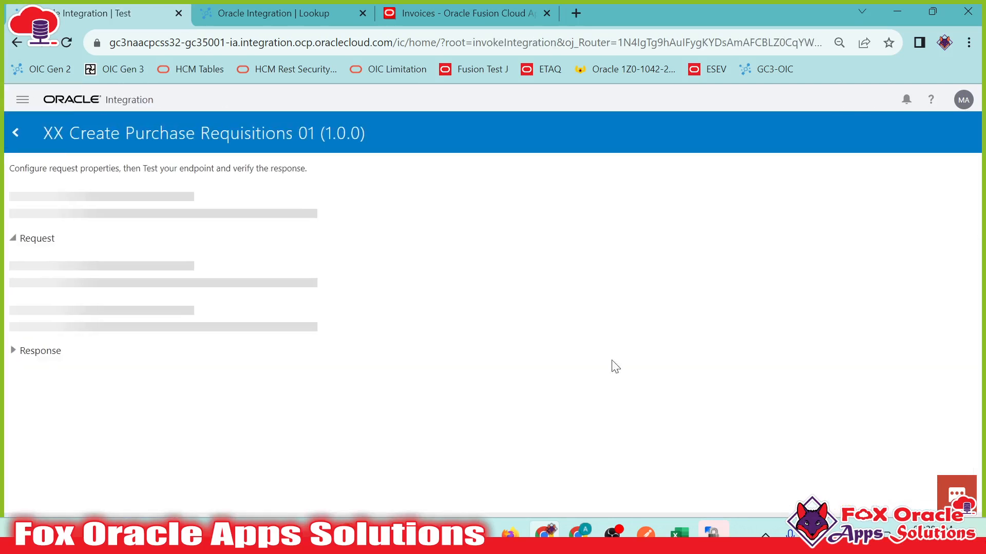
pyautogui.click(169, 264)
pyautogui.scroll(-3, 305, 324)
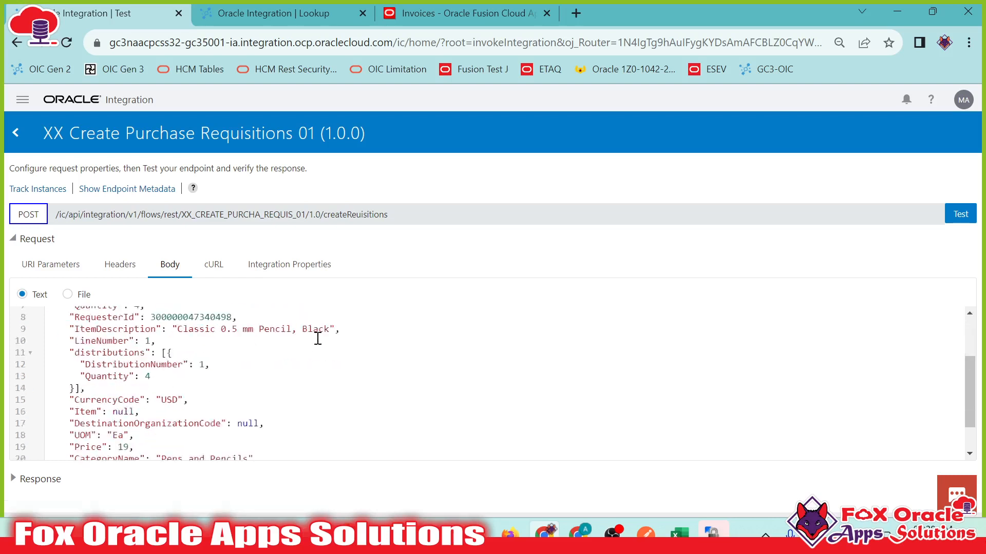
pyautogui.scroll(3, 302, 365)
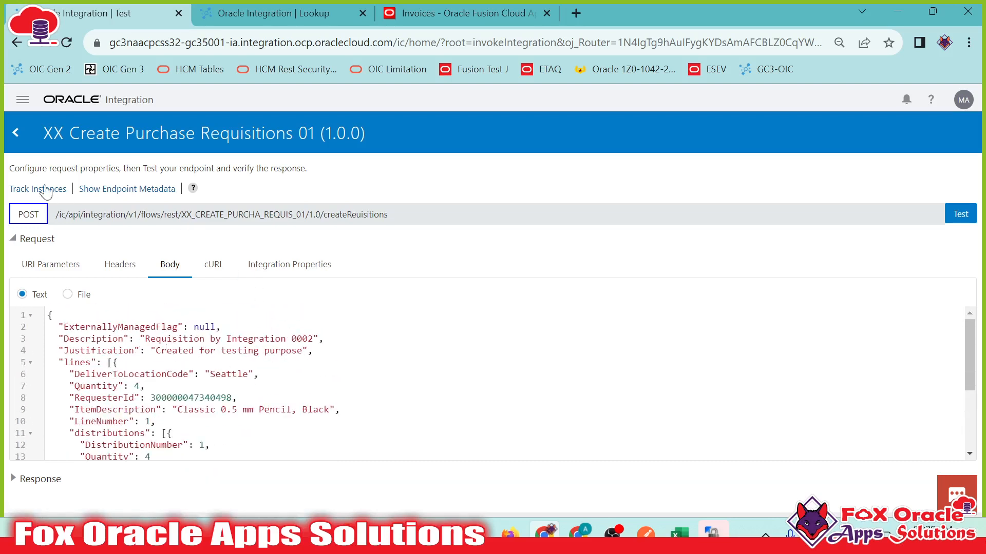
# - Deactivate XX Create Purchase Requisitions 01 again and open XX SFTP Integration 01's activation dialog
pyautogui.click(12, 129)
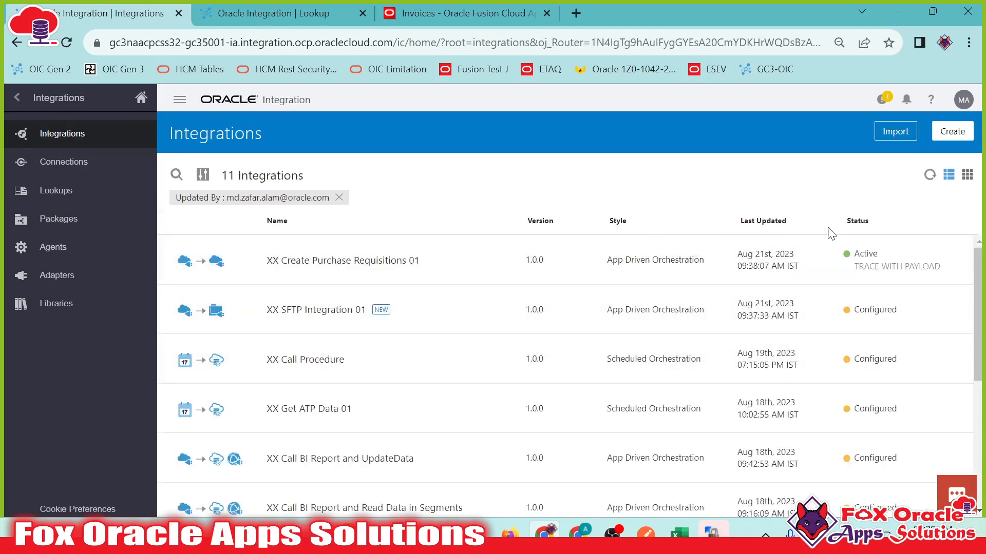
pyautogui.click(854, 260)
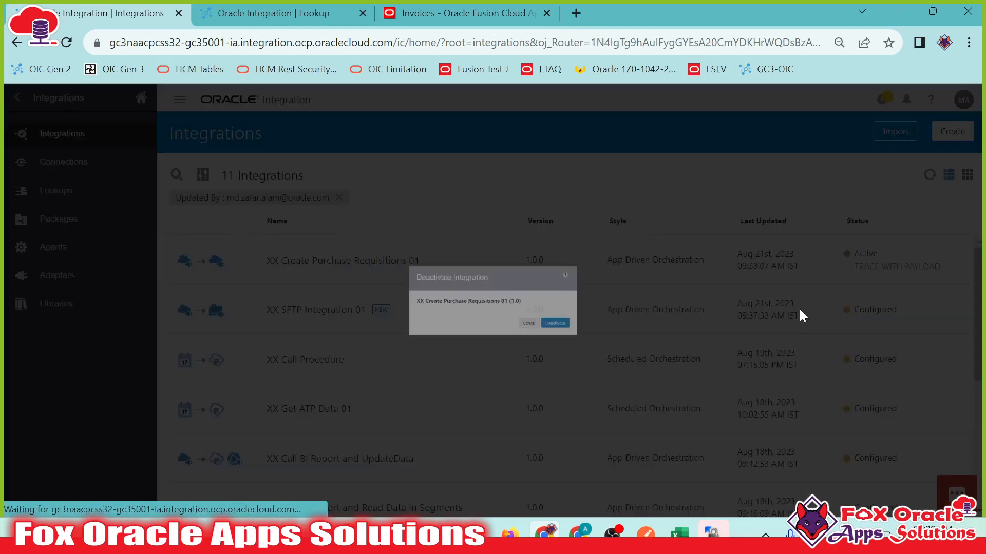
pyautogui.click(619, 348)
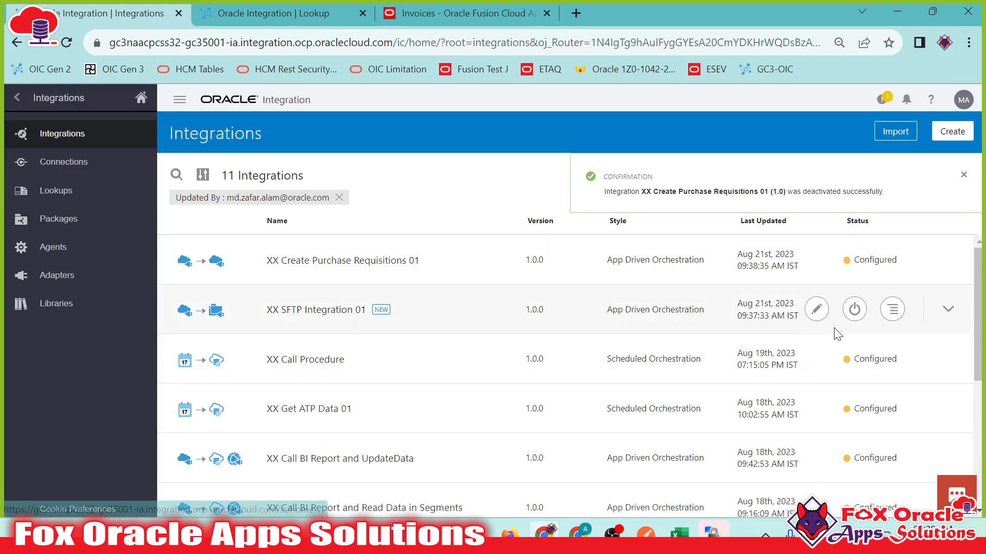
pyautogui.click(854, 309)
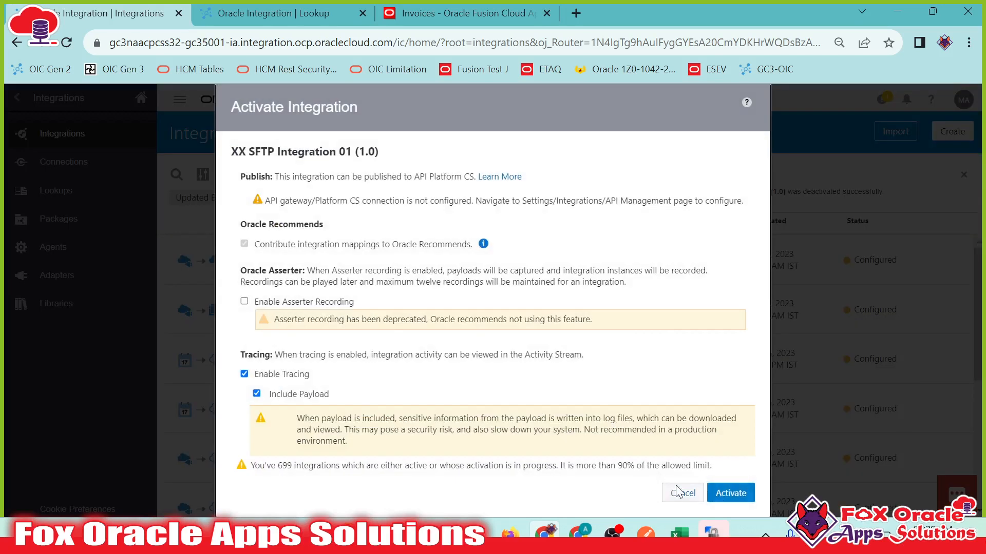
# - Activate XX SFTP Integration 01 and refresh the list until its status shows Active
pyautogui.click(741, 494)
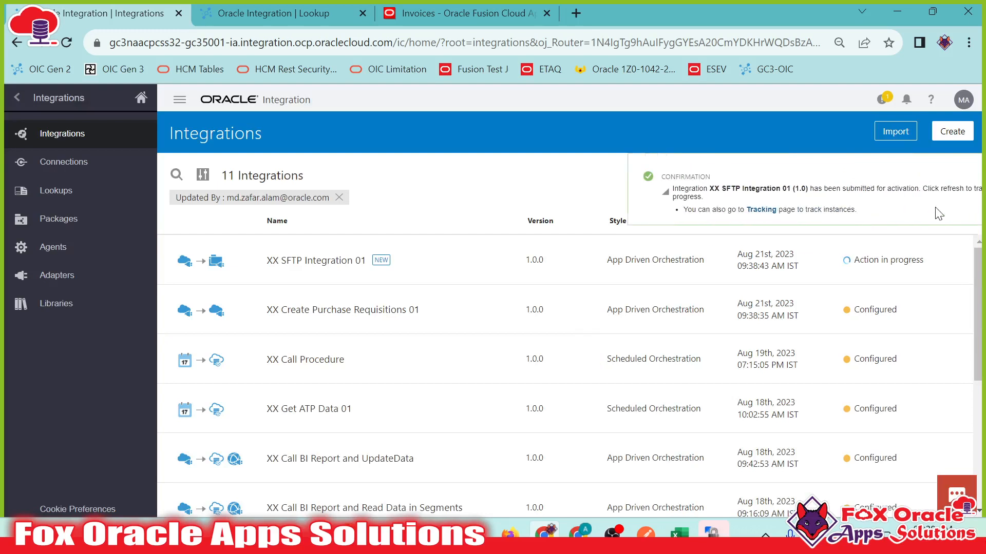
pyautogui.click(966, 182)
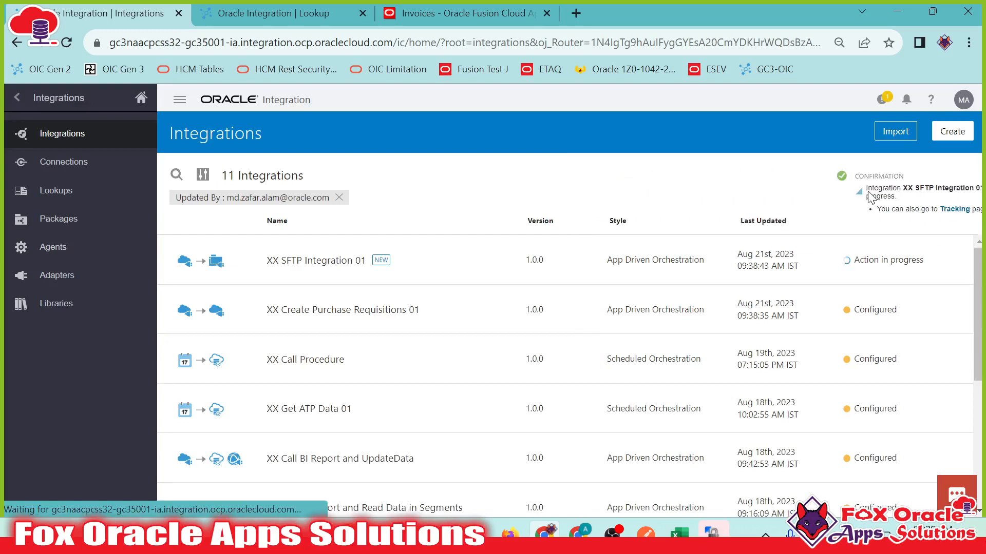
pyautogui.click(930, 176)
pyautogui.click(929, 176)
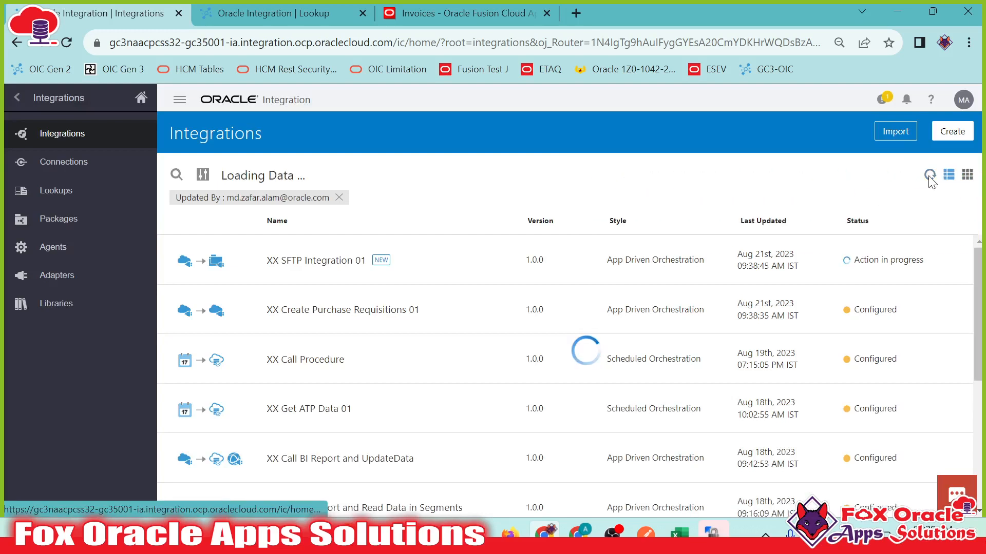
pyautogui.click(929, 176)
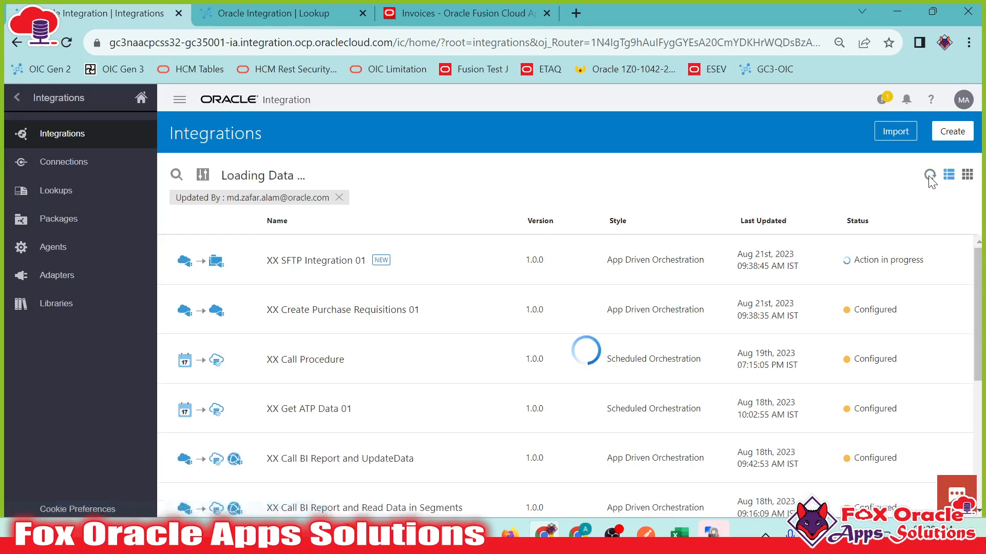
pyautogui.click(930, 177)
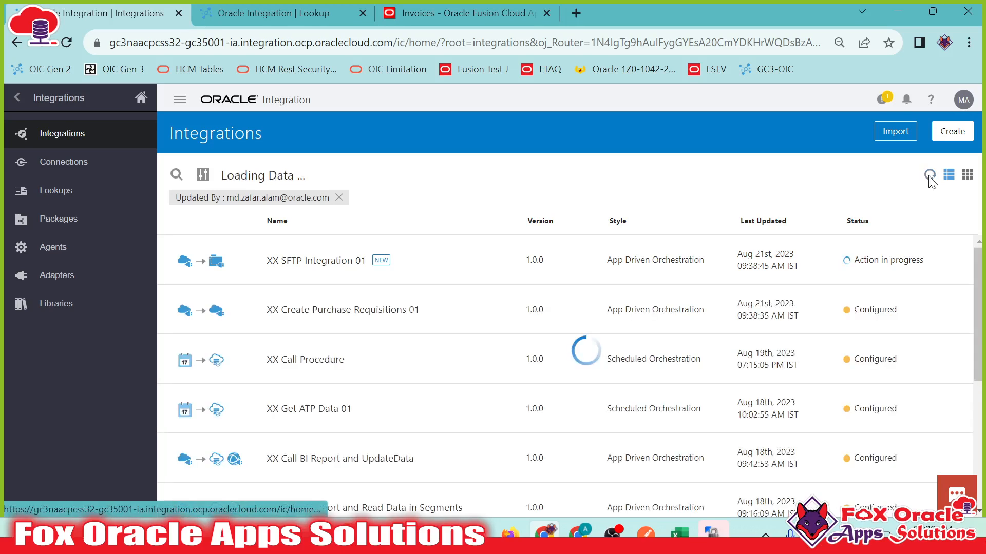
pyautogui.click(930, 177)
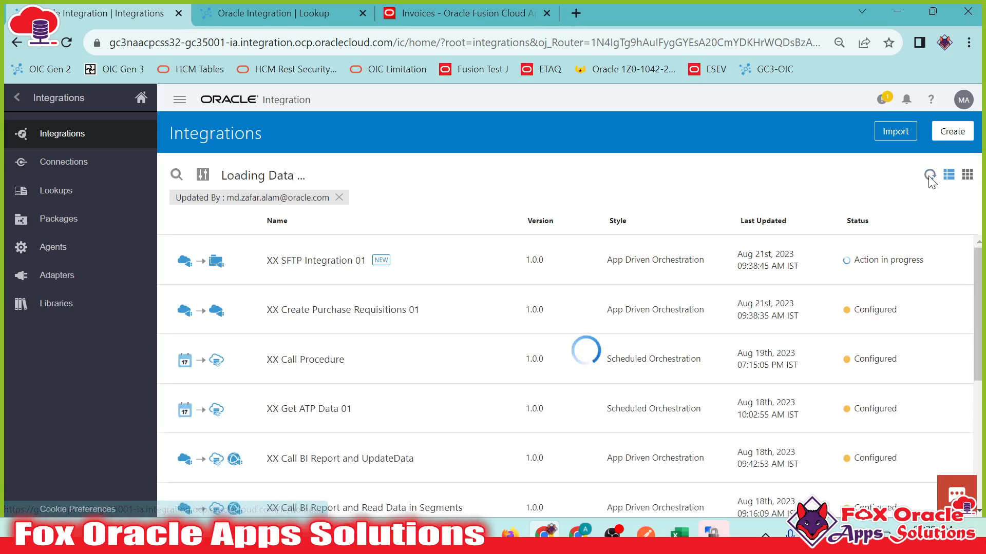
pyautogui.moveTo(820, 308)
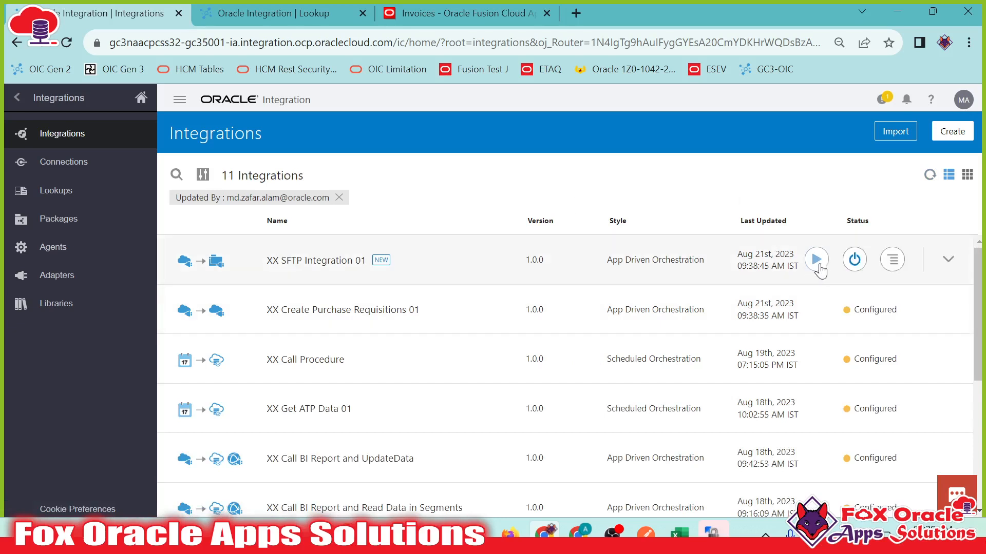
pyautogui.click(817, 259)
# - Open XX SFTP Integration 01's test page, review the employee JSON body, and run the test
pyautogui.click(682, 329)
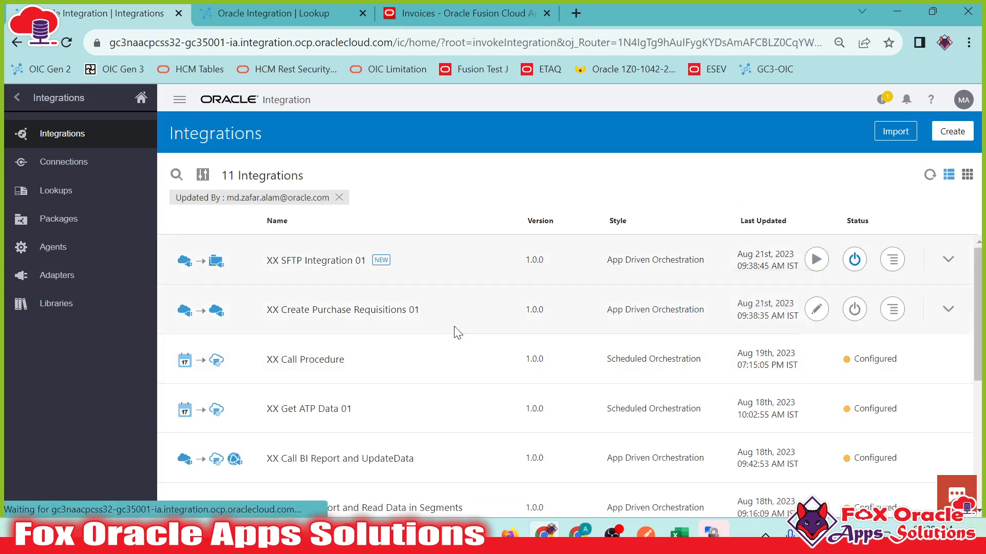
pyautogui.click(175, 269)
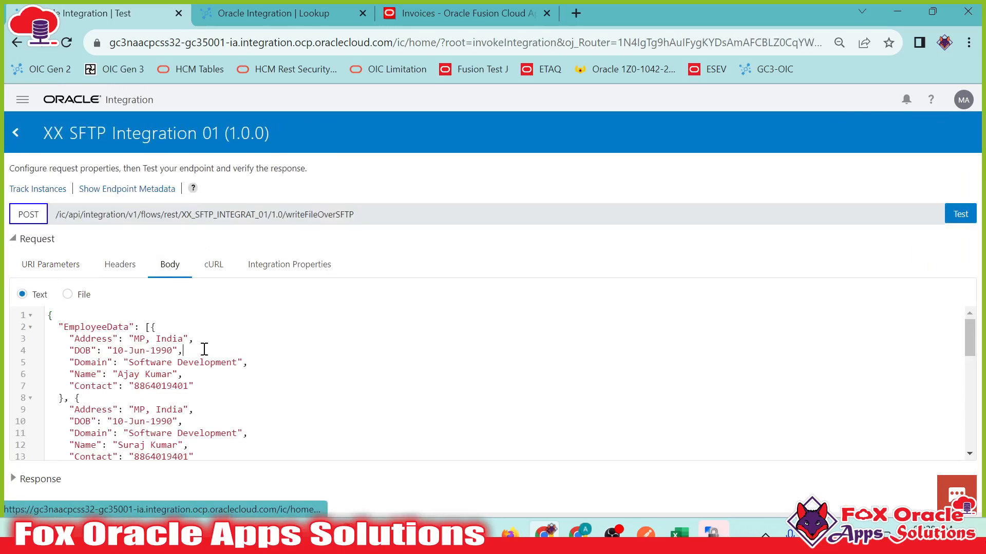
pyautogui.moveTo(57, 326); pyautogui.dragTo(178, 436)
pyautogui.scroll(-8, 187, 390)
pyautogui.moveTo(118, 358); pyautogui.dragTo(38, 303)
pyautogui.scroll(7, 150, 398)
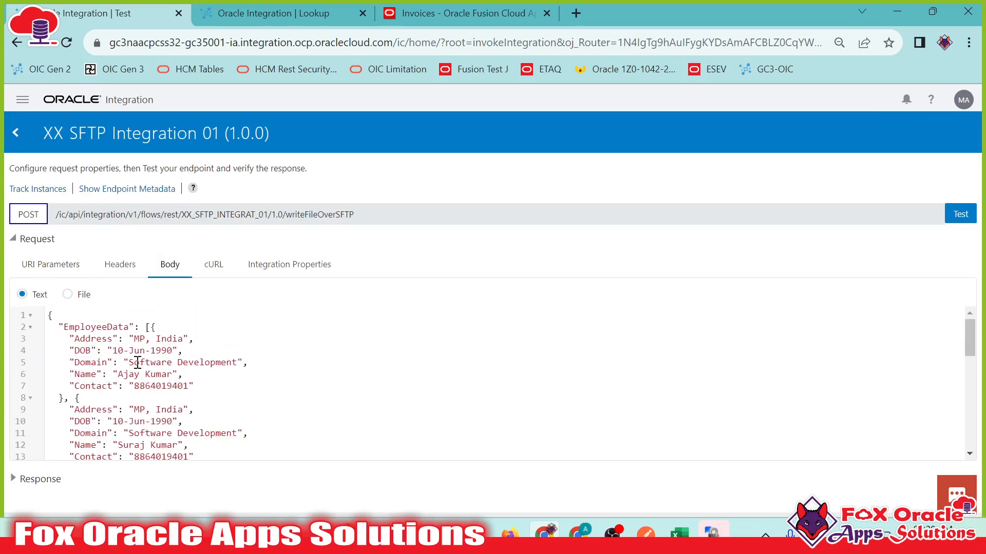
pyautogui.moveTo(135, 362); pyautogui.dragTo(198, 442)
pyautogui.click(142, 367)
pyautogui.moveTo(128, 339); pyautogui.dragTo(177, 351)
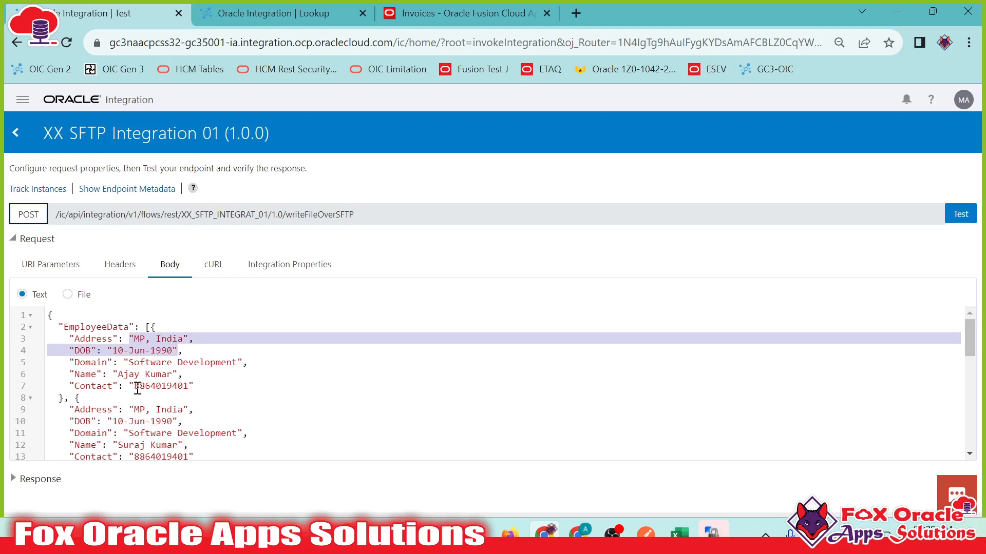
pyautogui.moveTo(118, 368); pyautogui.dragTo(134, 397)
pyautogui.scroll(-7, 176, 406)
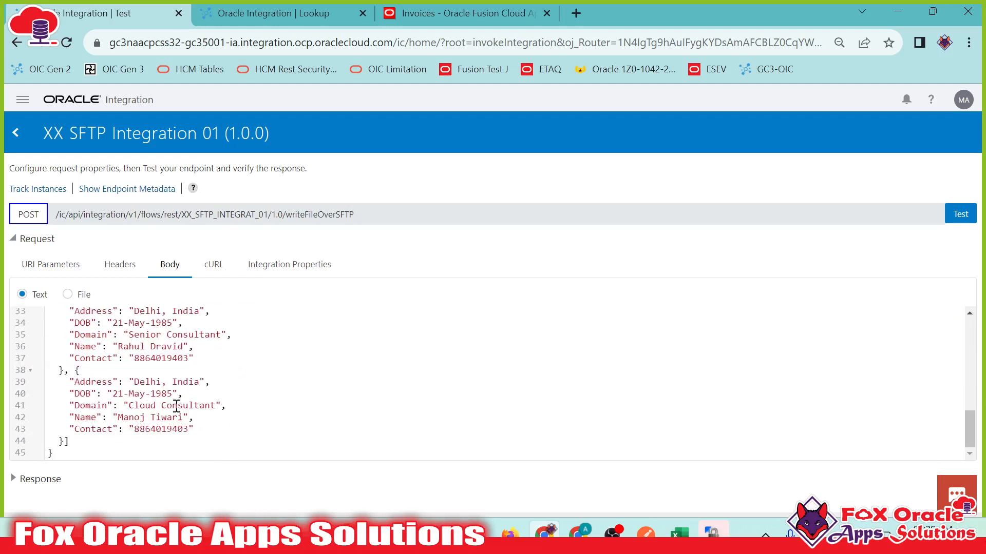
pyautogui.click(963, 214)
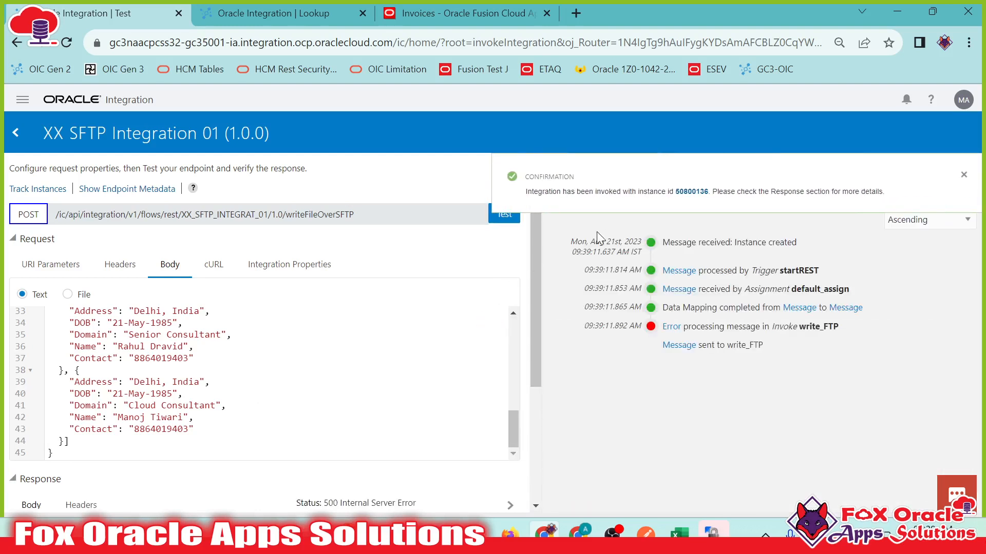
# - Scroll through the 500 error response and reload the activity stream for the latest trace
pyautogui.scroll(-3, 466, 242)
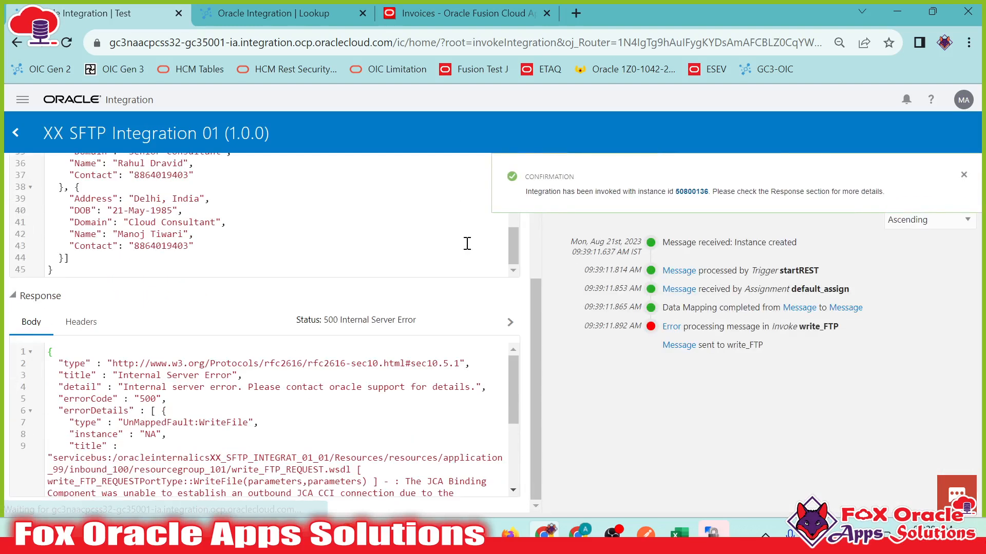
pyautogui.scroll(-2, 432, 390)
pyautogui.scroll(1, 447, 435)
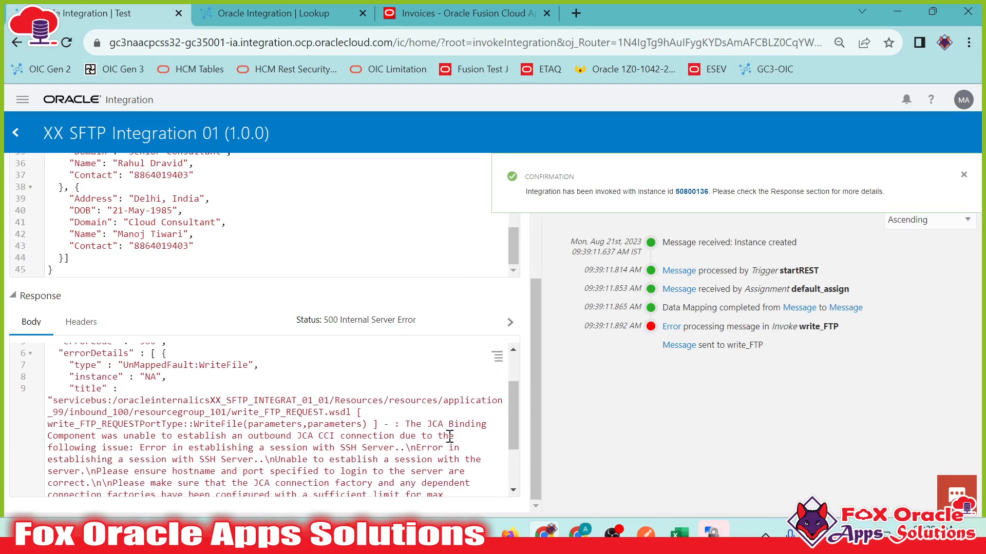
pyautogui.scroll(-3, 323, 437)
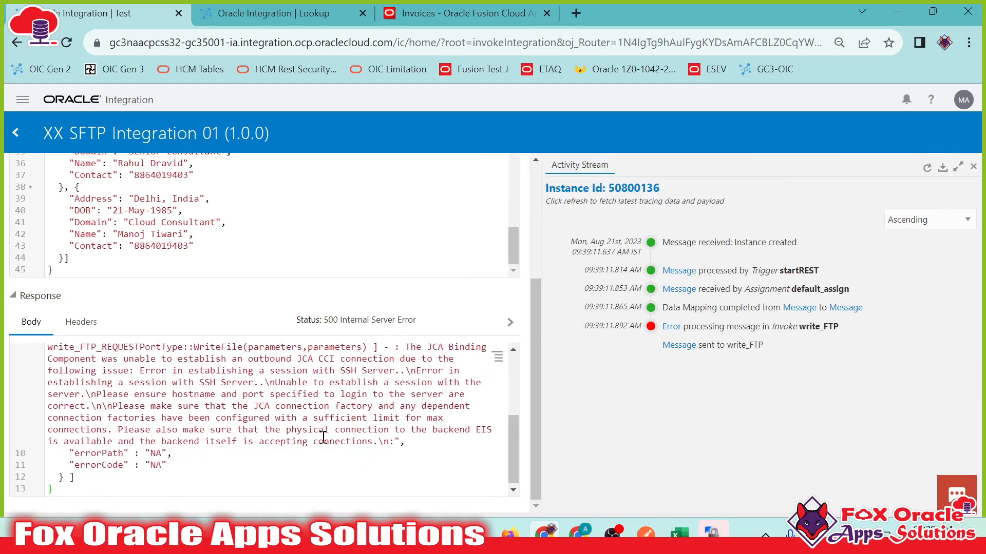
pyautogui.scroll(5, 208, 465)
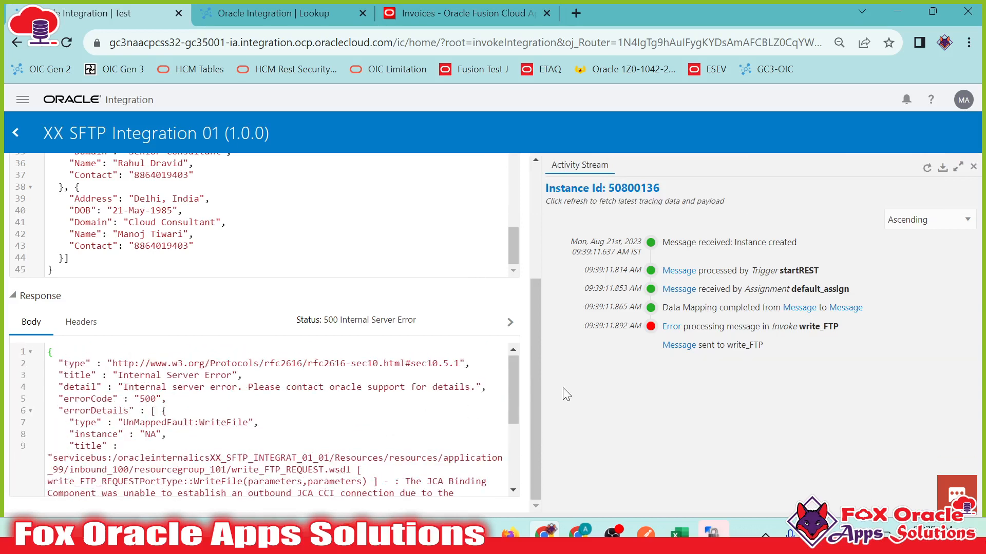
pyautogui.click(926, 168)
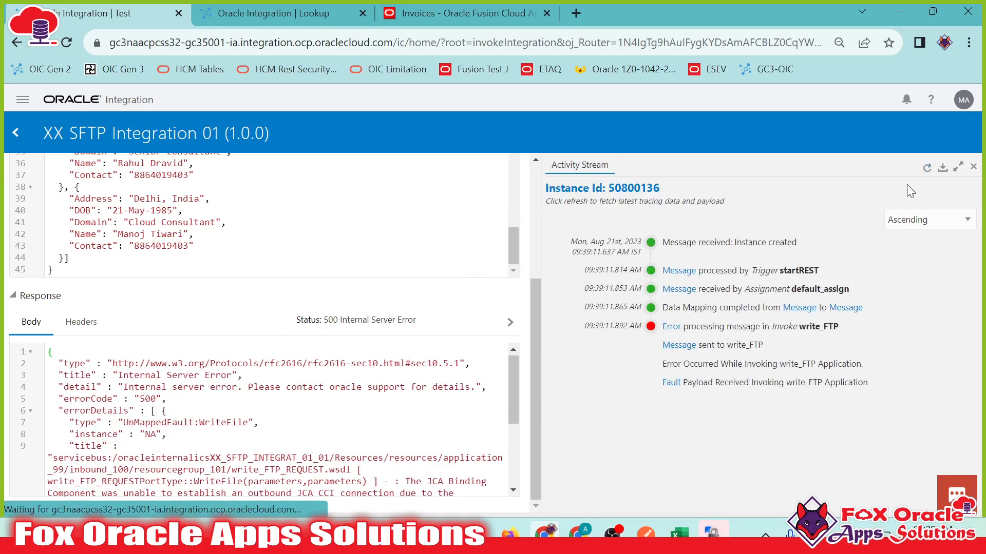
pyautogui.click(927, 169)
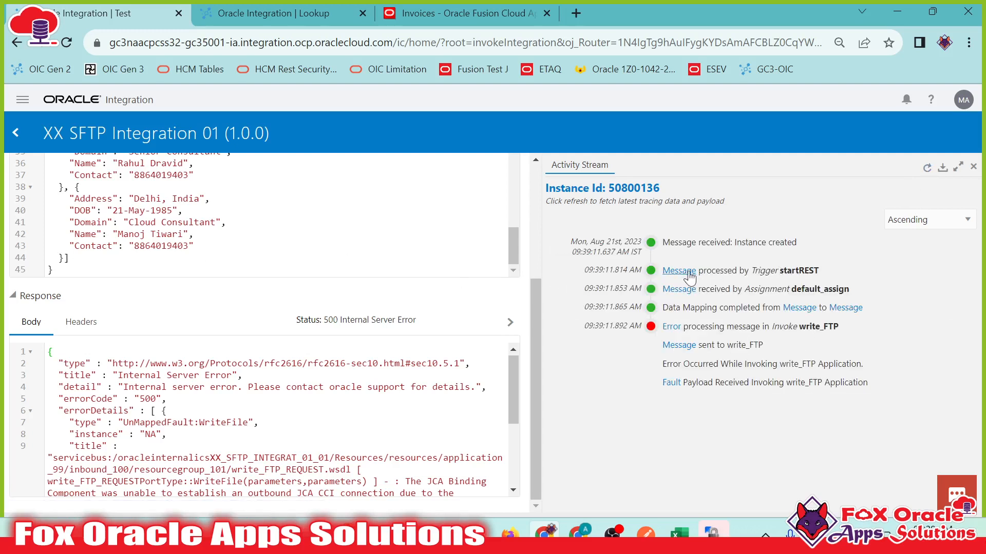
# - Inspect the startREST payload and variable-assignment messages, then close the activity stream
pyautogui.click(687, 273)
pyautogui.scroll(-5, 684, 309)
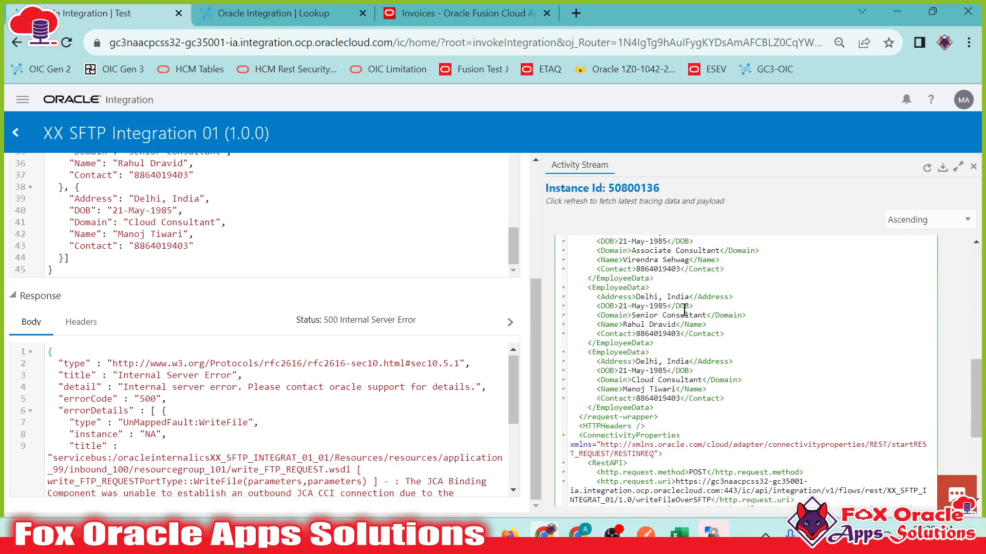
pyautogui.scroll(-3, 688, 334)
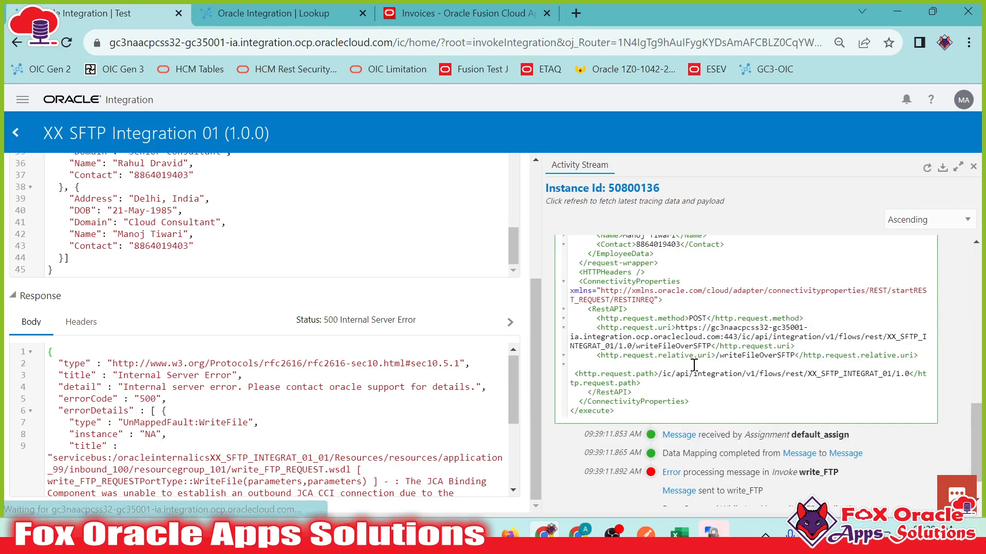
pyautogui.scroll(-1, 681, 405)
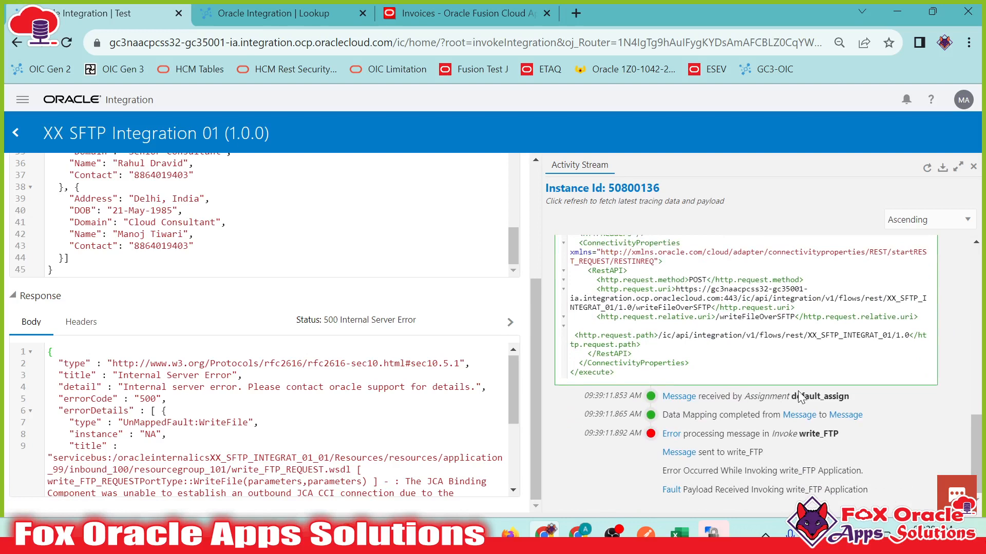
pyautogui.click(678, 396)
pyautogui.scroll(-1, 713, 370)
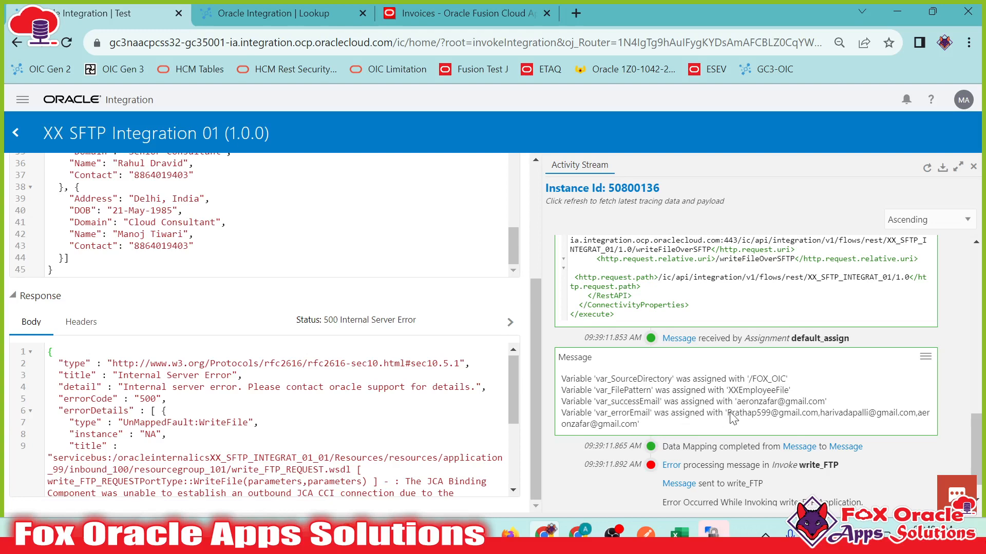
pyautogui.scroll(-1, 676, 348)
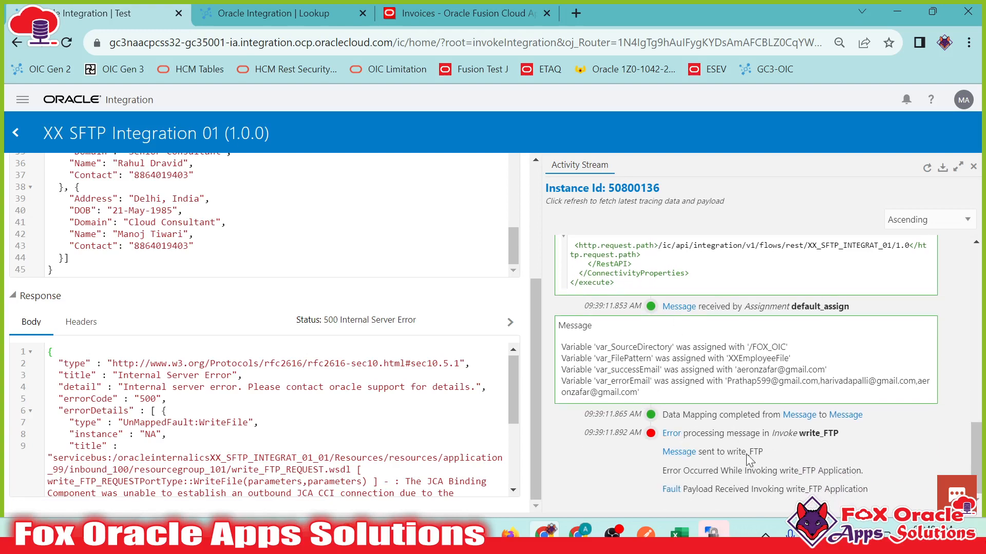
pyautogui.press('Escape')
pyautogui.scroll(4, 442, 295)
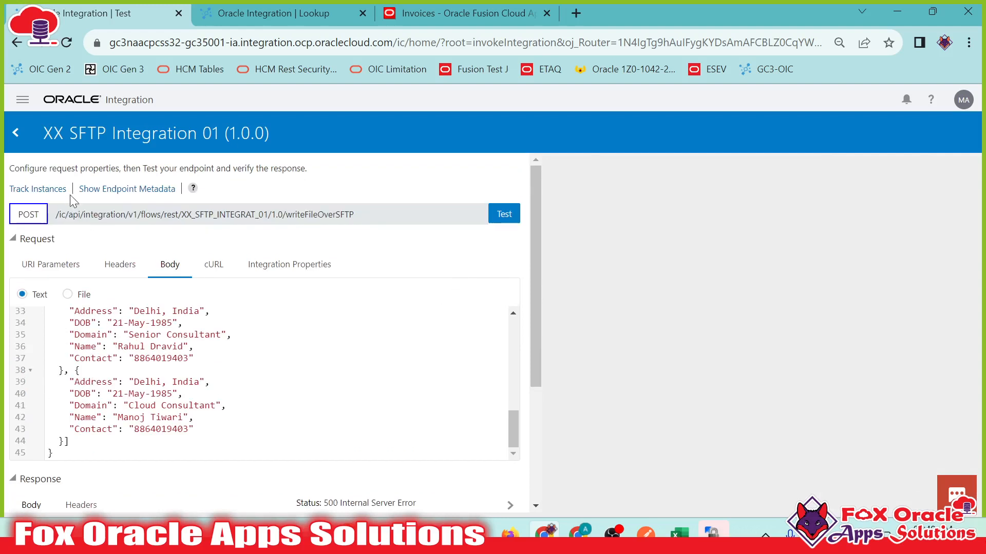
# - Open errored instance 50800136 in Track Instances and expand its write_FTP message
pyautogui.click(47, 190)
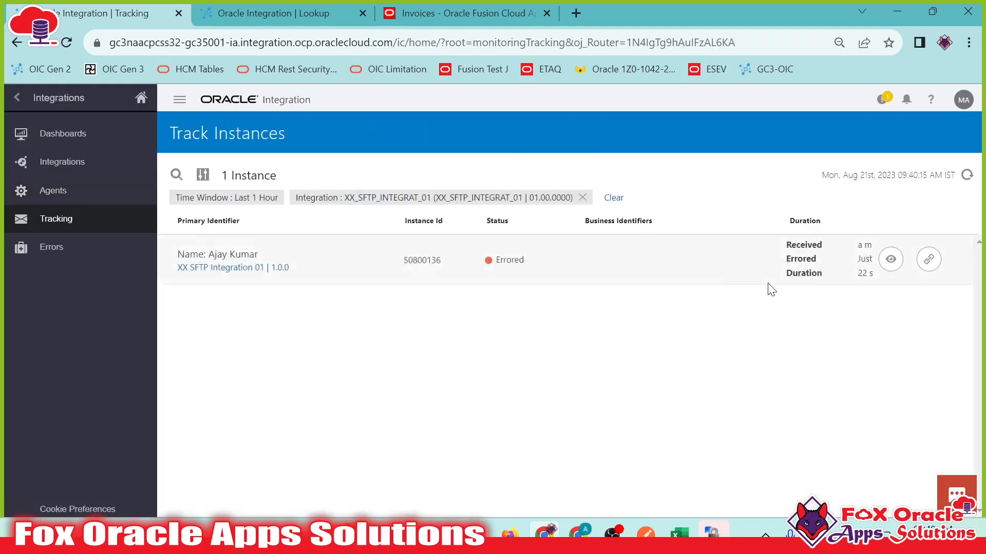
pyautogui.click(891, 261)
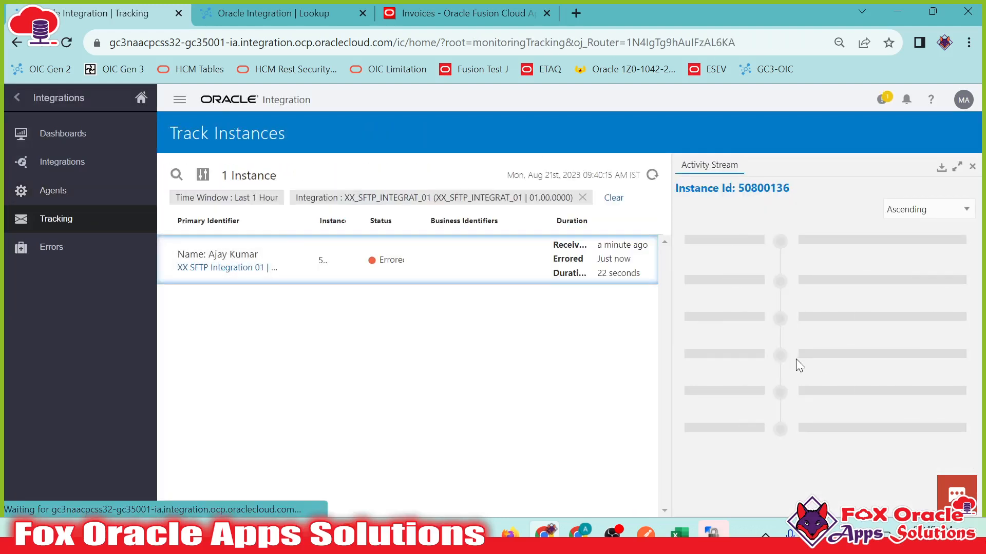
pyautogui.click(800, 360)
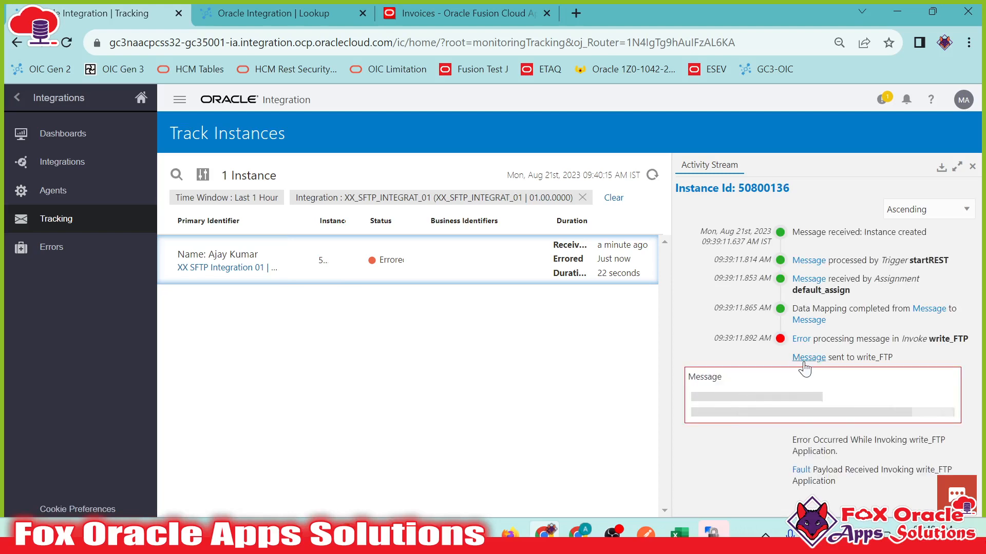
pyautogui.scroll(-15, 809, 369)
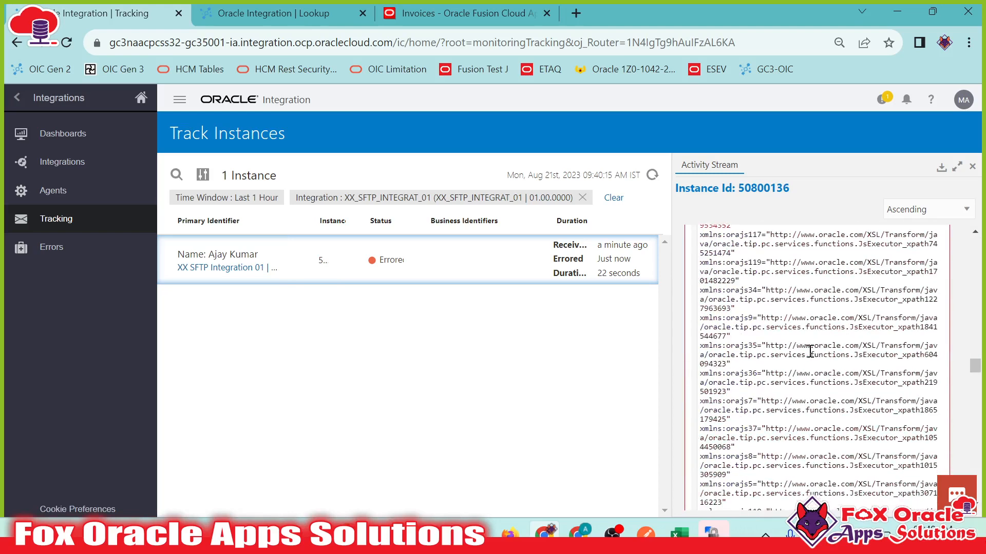
pyautogui.scroll(-15, 826, 364)
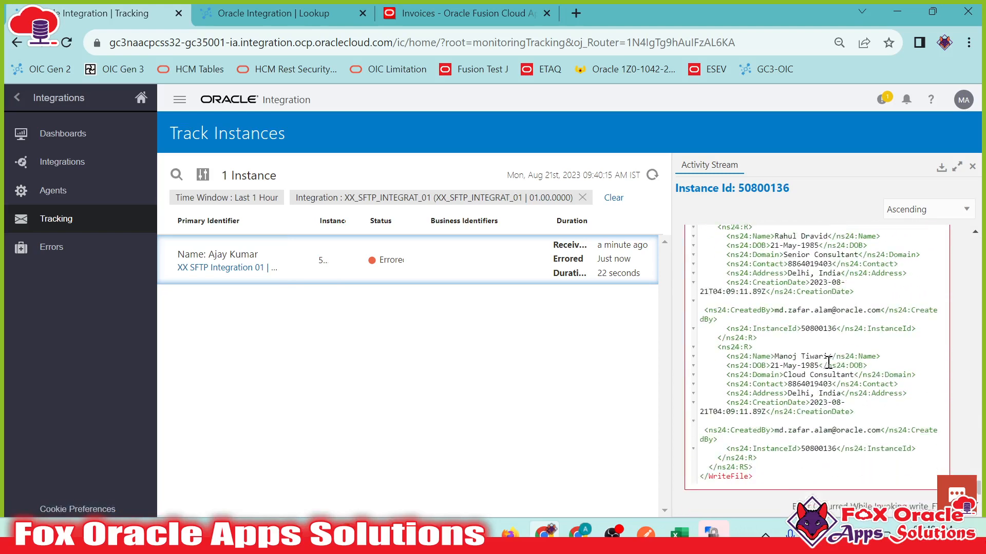
pyautogui.scroll(5, 796, 385)
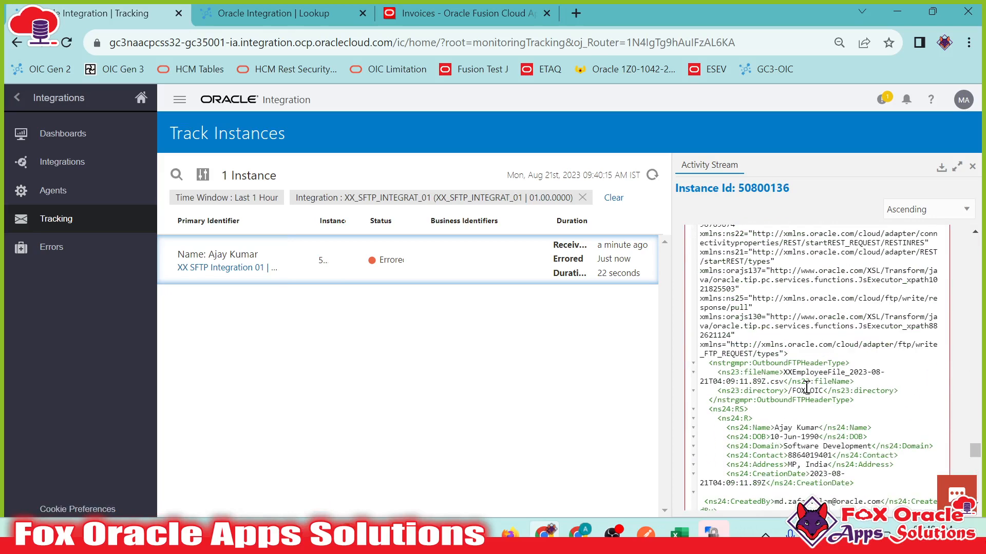
pyautogui.scroll(-5, 804, 388)
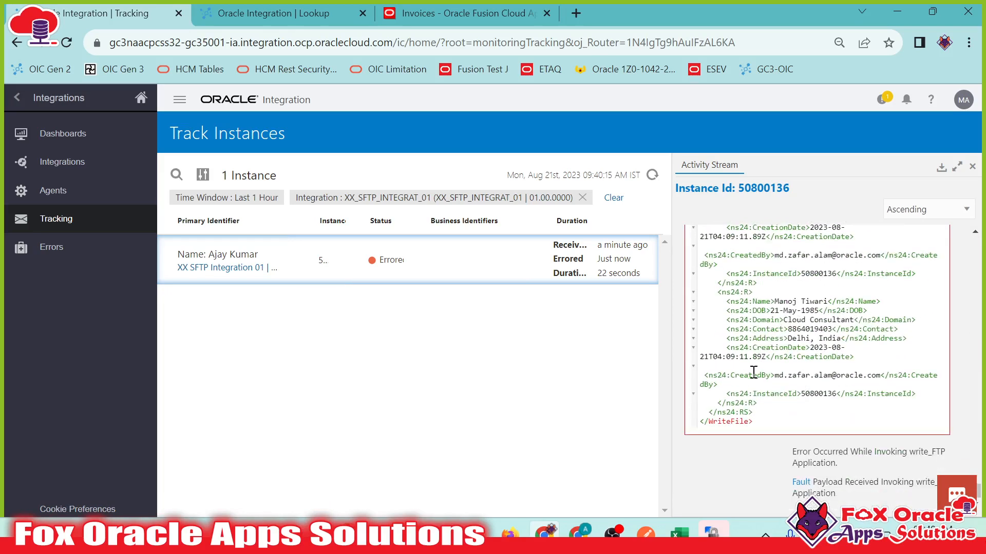
pyautogui.scroll(10, 819, 386)
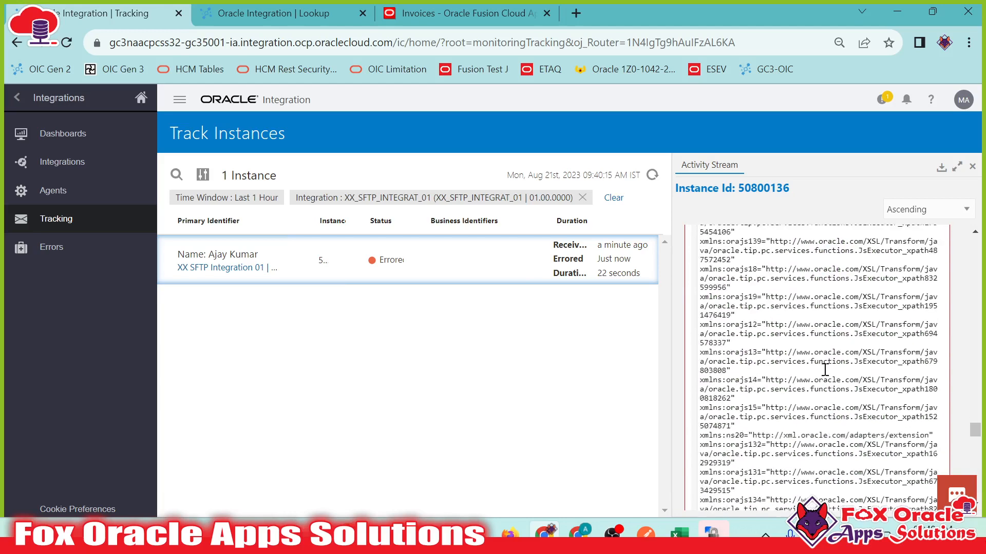
pyautogui.scroll(-5, 825, 370)
pyautogui.scroll(3, 832, 354)
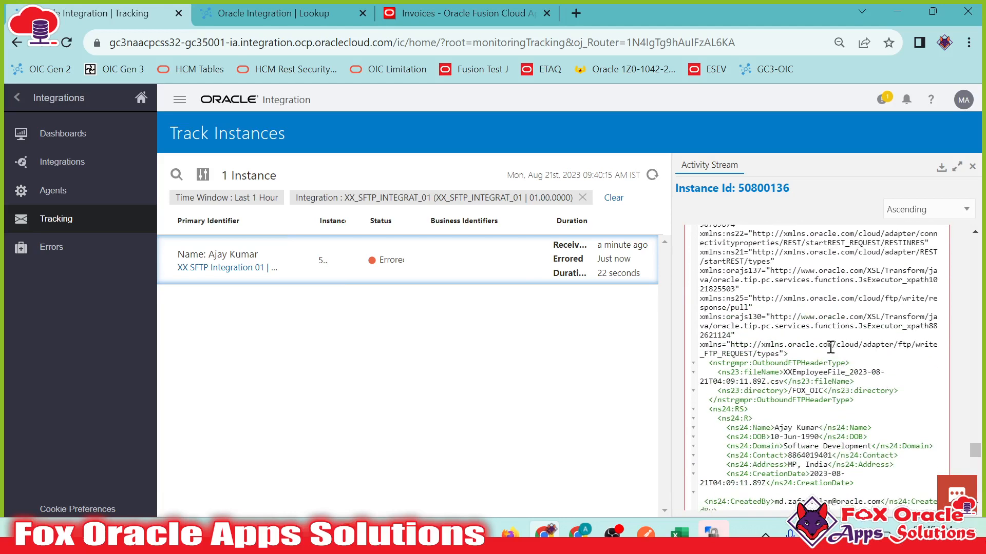
# - Highlight the XXEmployeeFile .csv file name and /FOX_OIC directory in the write_FTP payload
pyautogui.doubleClick(771, 363)
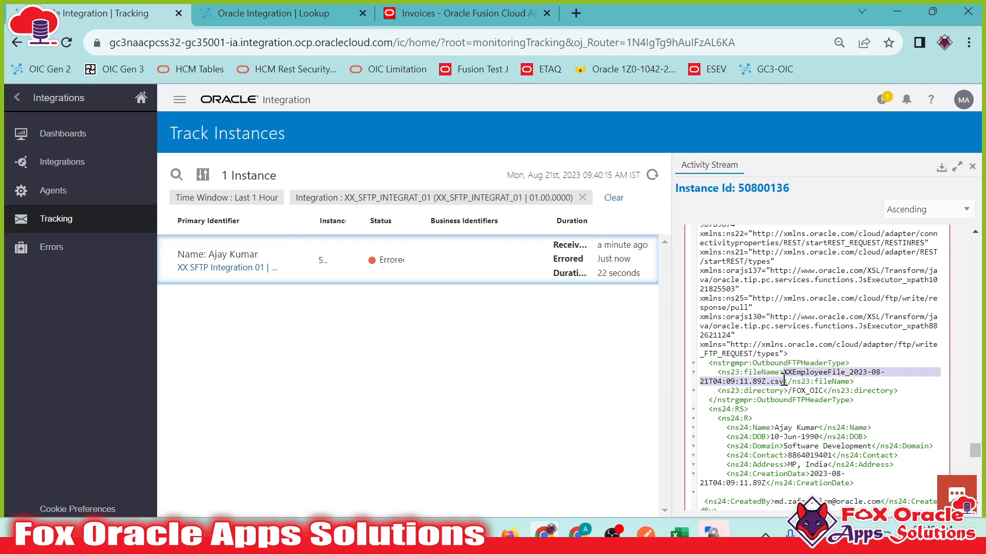
pyautogui.doubleClick(777, 380)
pyautogui.click(787, 371)
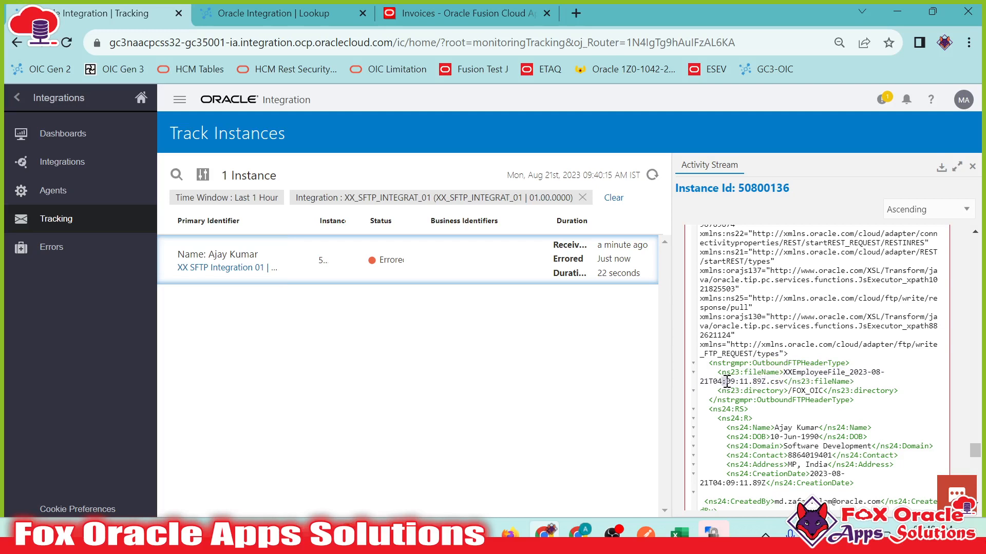
pyautogui.moveTo(786, 390); pyautogui.dragTo(828, 390)
pyautogui.click(821, 391)
pyautogui.scroll(-6, 816, 370)
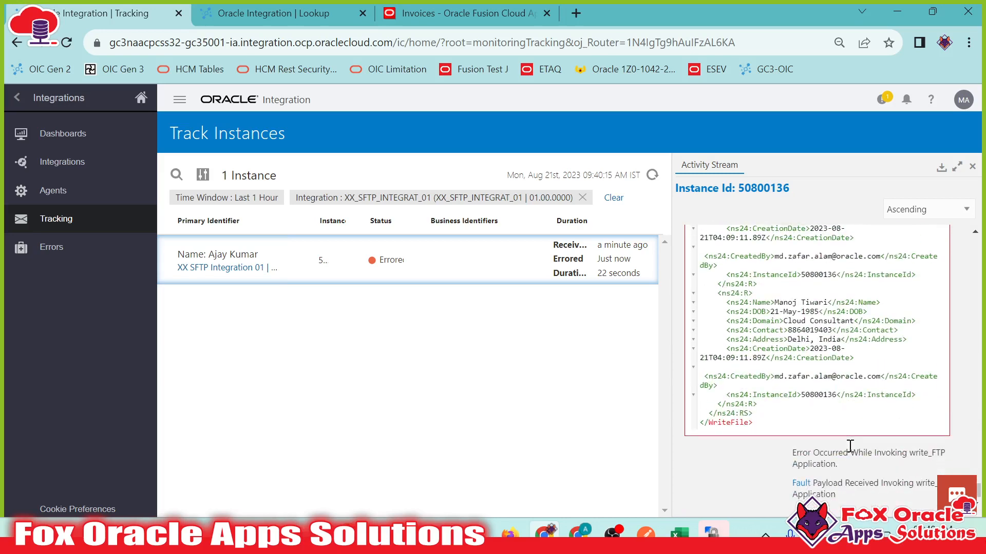
# - Scroll to the SSH-session fault reason and highlight the advice to check hostname and port
pyautogui.scroll(-2, 801, 490)
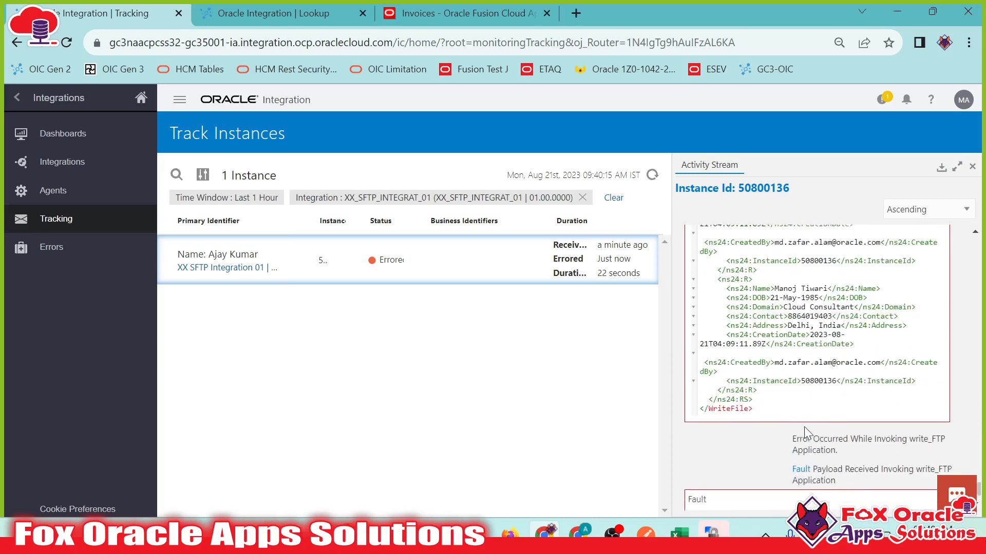
pyautogui.scroll(-5, 821, 405)
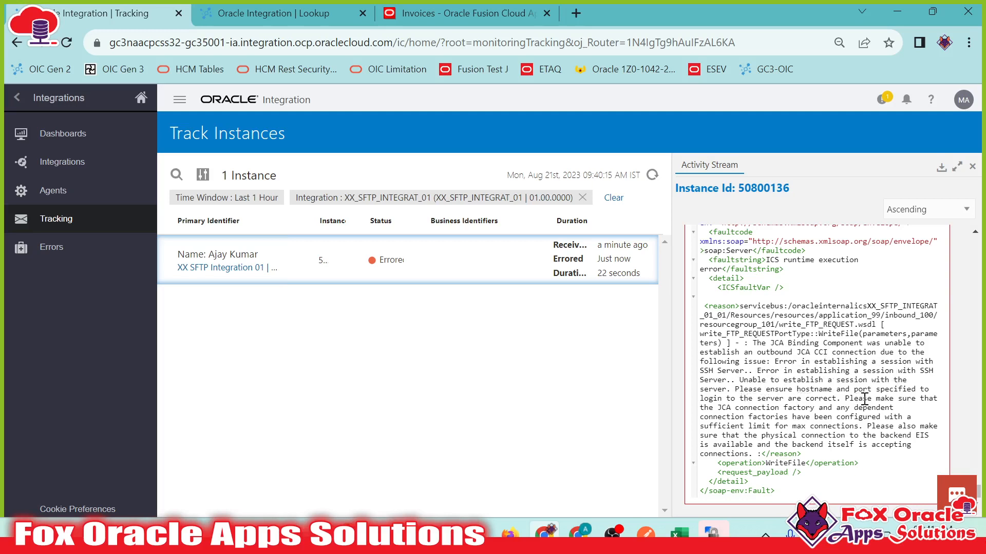
pyautogui.moveTo(772, 402); pyautogui.dragTo(815, 410)
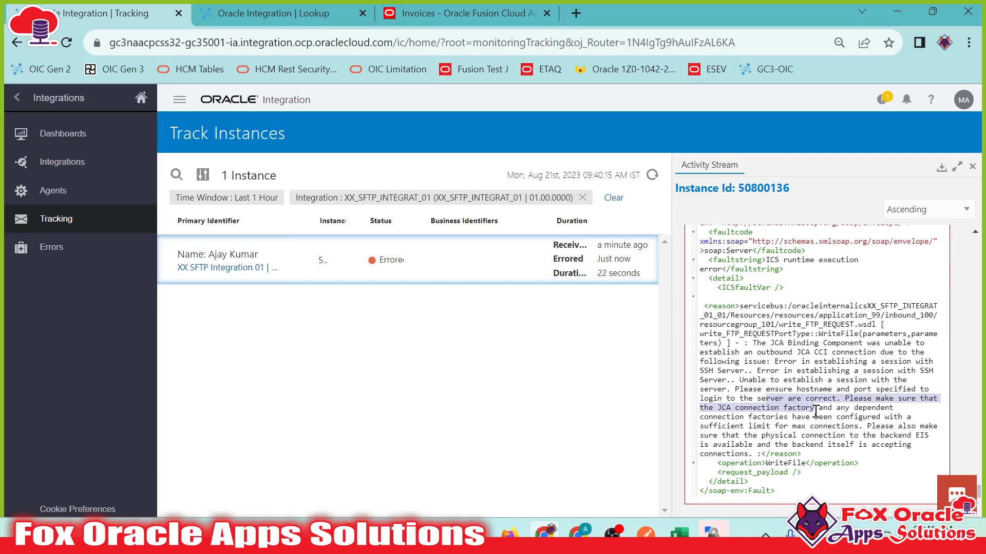
pyautogui.click(811, 419)
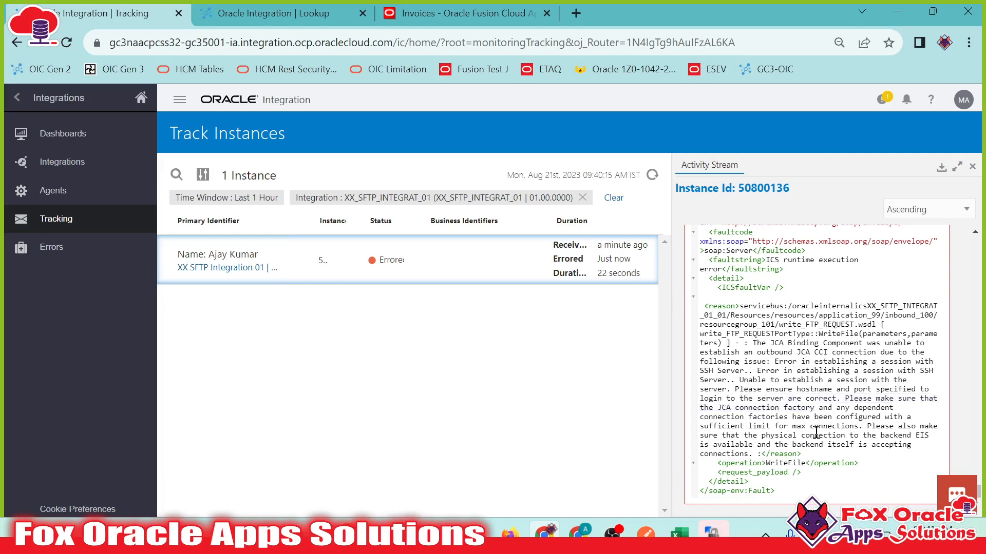
# - Open the Oracle Integration home page in a new browser tab
pyautogui.click(269, 13)
pyautogui.hotkey('ctrl', 't')
pyautogui.click(764, 71)
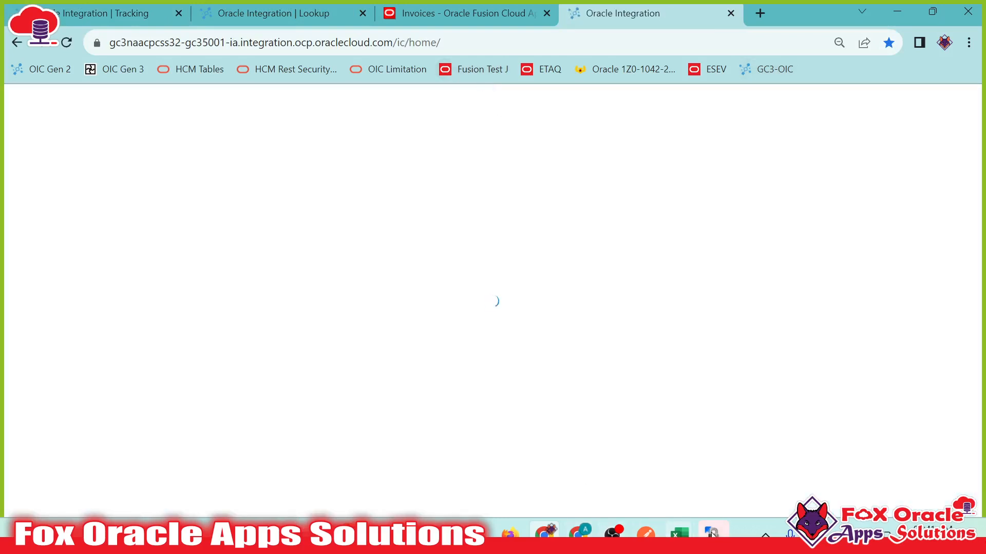
pyautogui.click(712, 533)
# - Refresh /FOX_OIC in WinSCP and upload NewGDPFileSample.csv, skipping the permissions error
pyautogui.rightClick(434, 198)
pyautogui.click(477, 215)
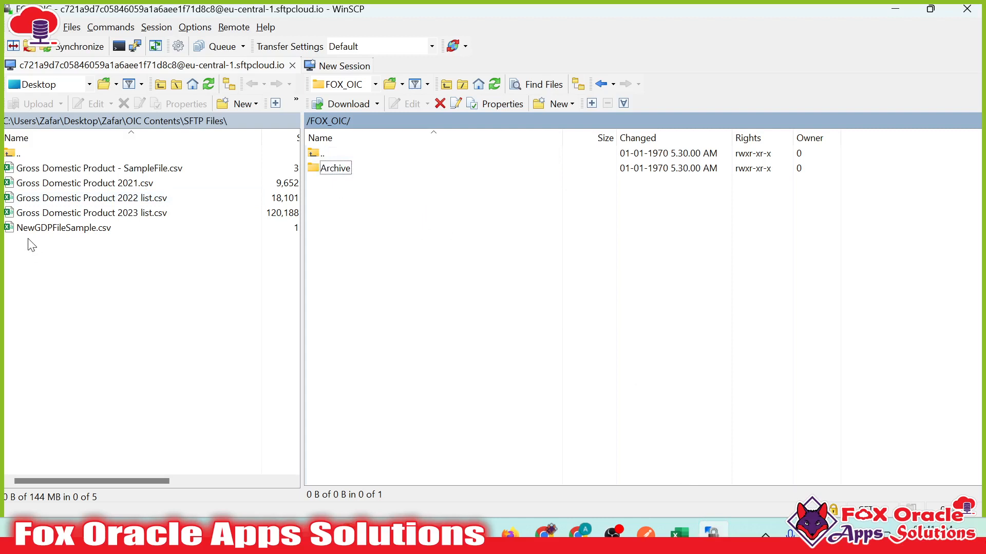
pyautogui.click(57, 228)
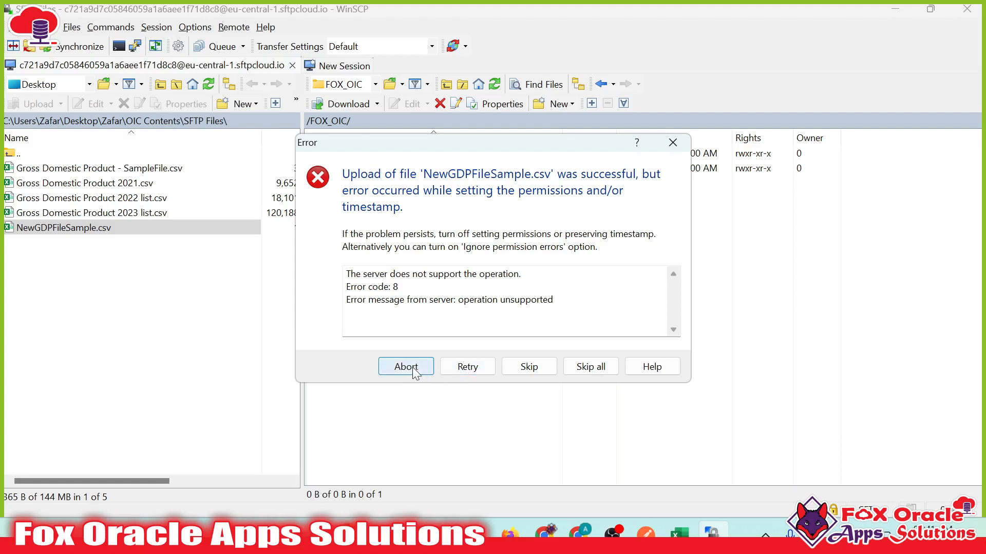
pyautogui.click(575, 370)
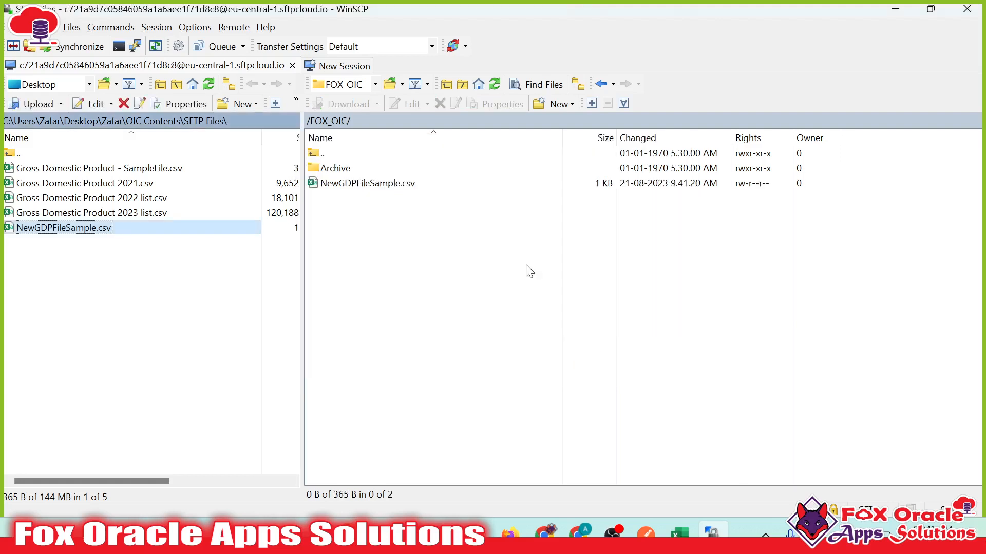
pyautogui.click(439, 248)
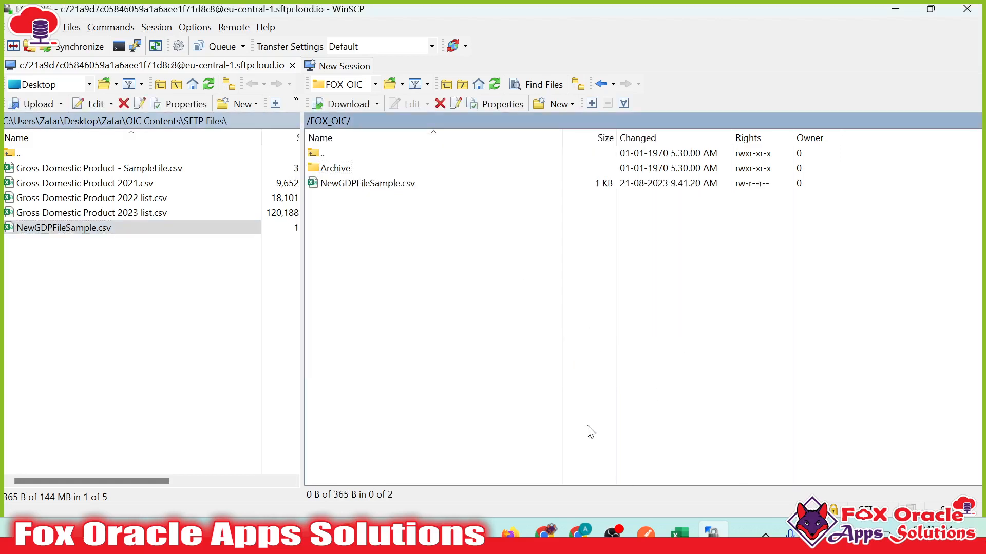
pyautogui.hotkey('alt', 'Tab')
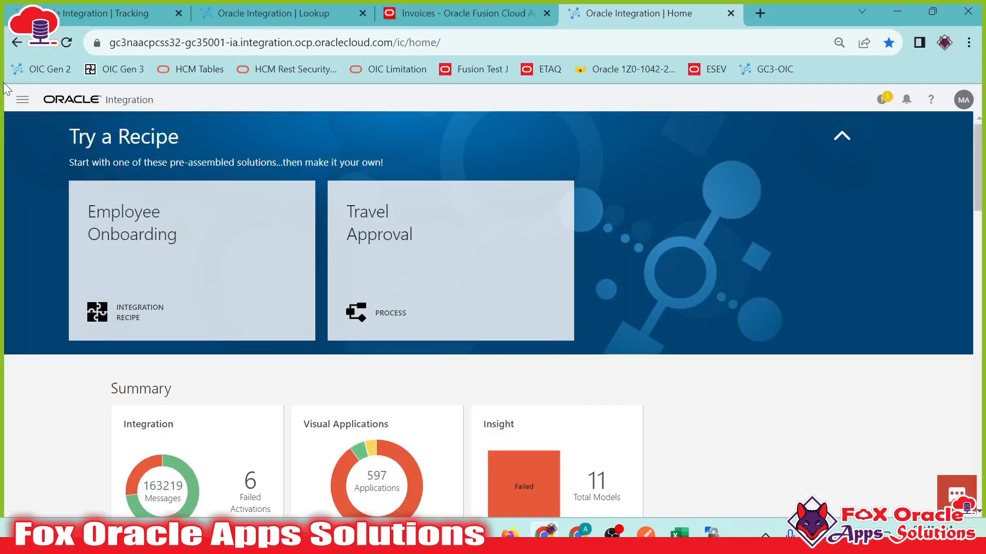
# - Open XX SFTP Connection 01 from Integrations > Connections and save it
pyautogui.click(25, 101)
pyautogui.click(93, 220)
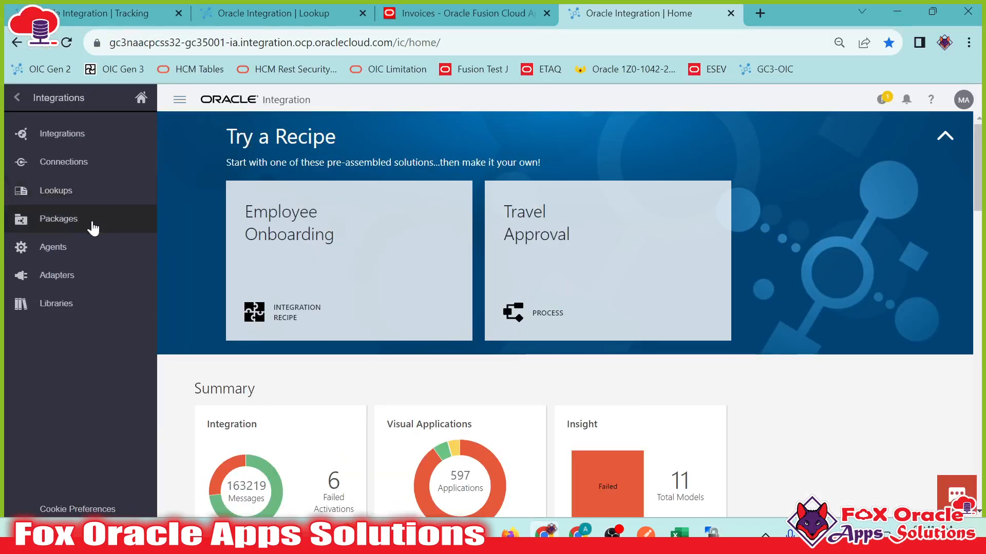
pyautogui.click(91, 163)
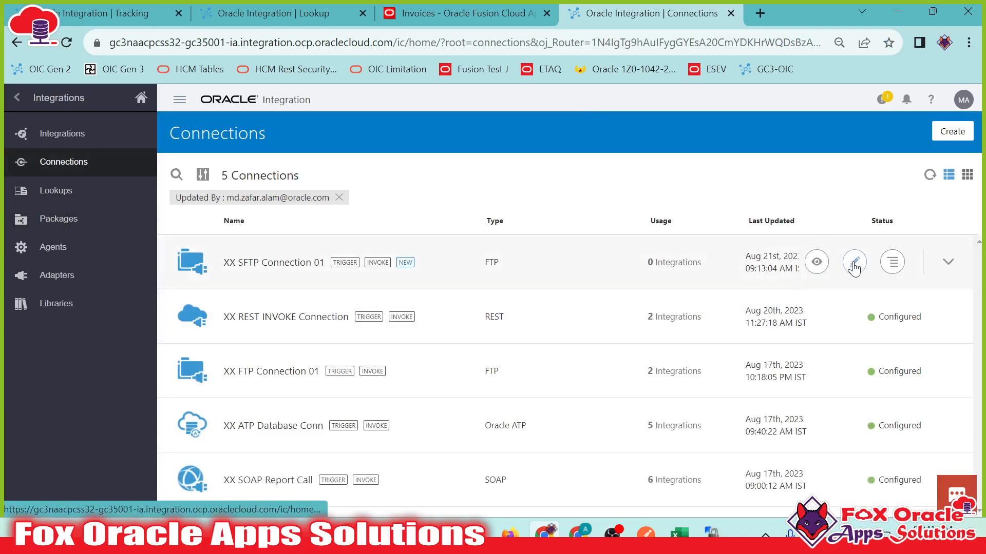
pyautogui.click(687, 353)
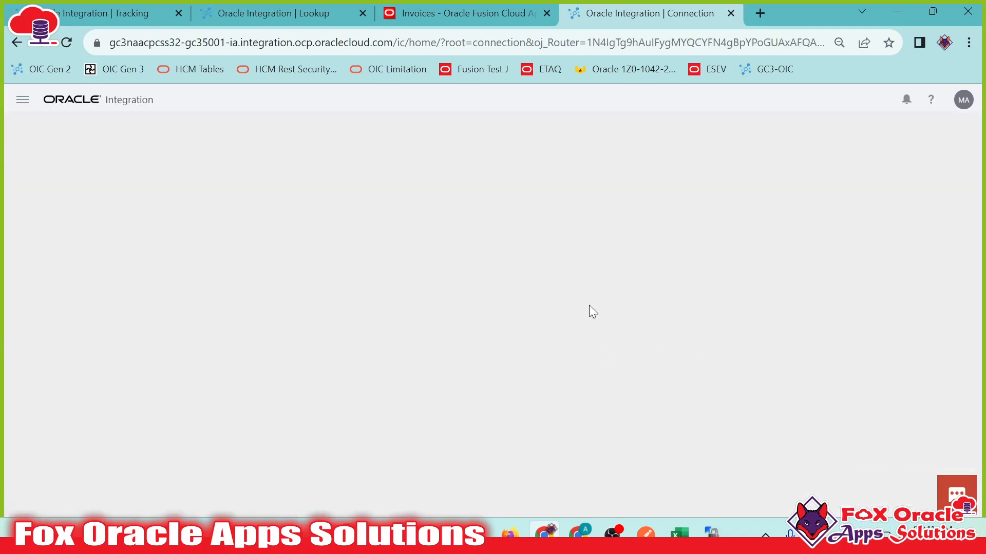
pyautogui.scroll(-5, 409, 207)
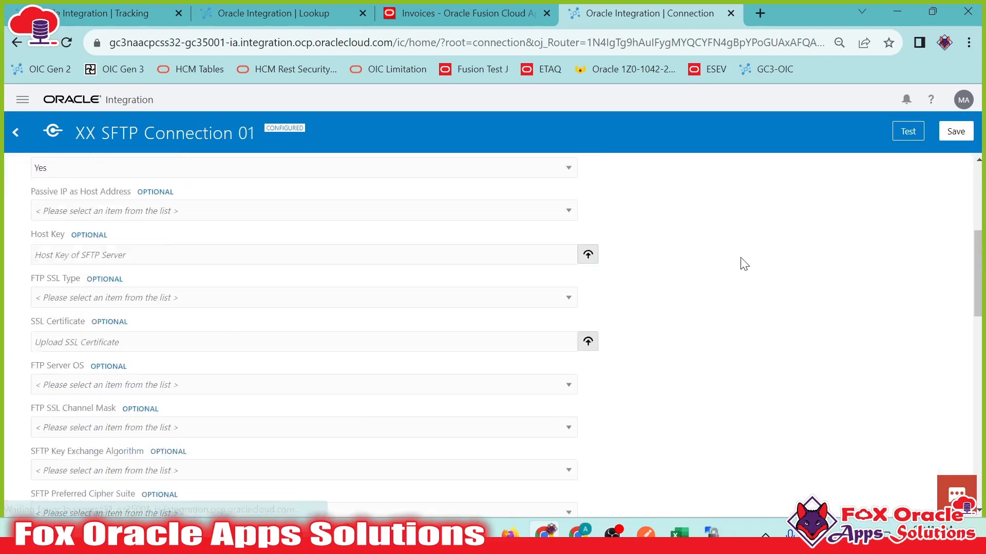
pyautogui.scroll(5, 743, 260)
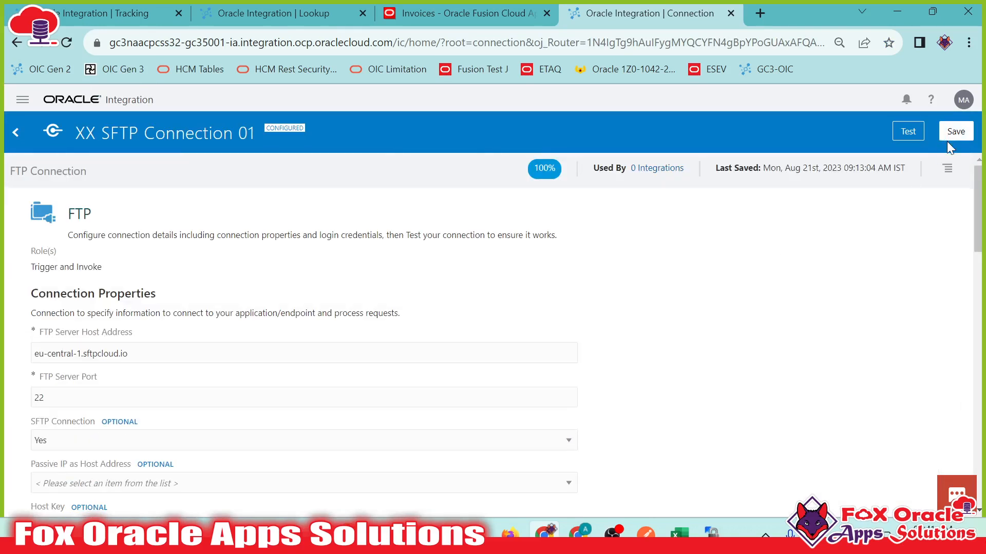
pyautogui.click(947, 140)
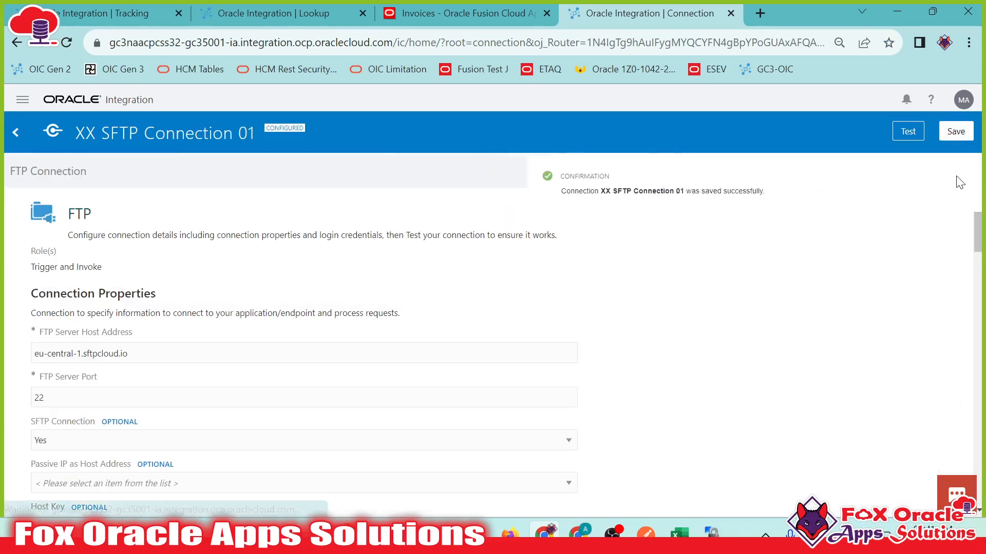
# - Run Diagnose & Test on the connection twice; it fails with CASDK-0002, unable to access the host
pyautogui.click(908, 132)
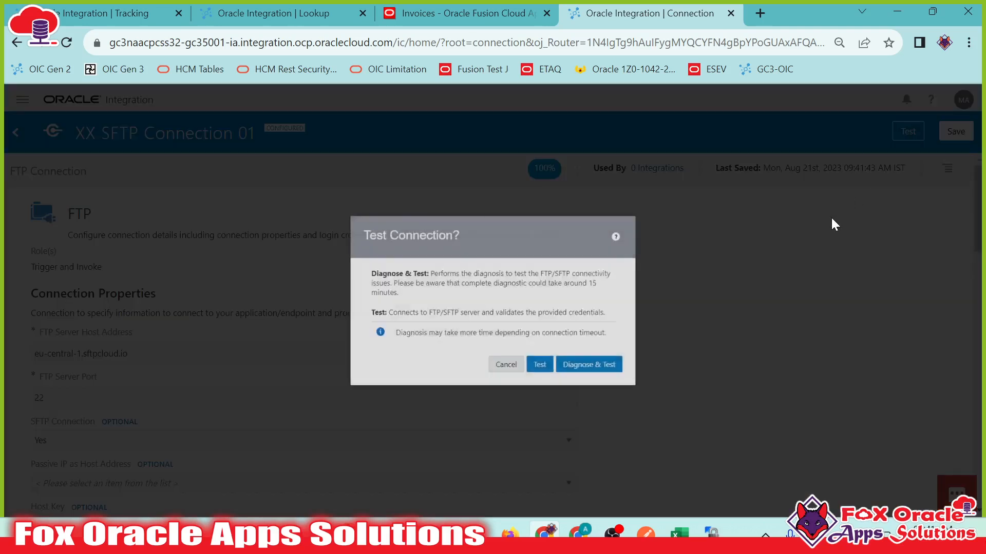
pyautogui.click(595, 378)
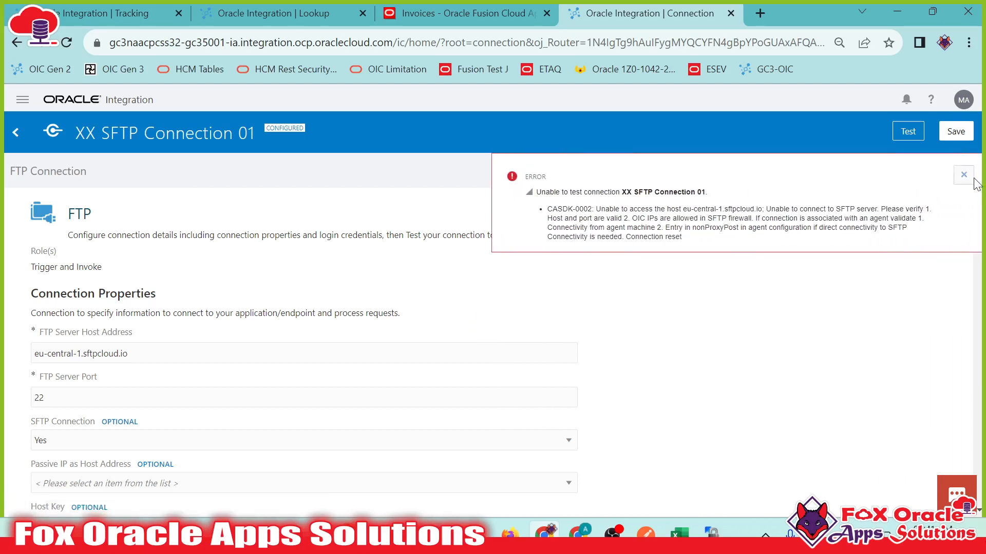
pyautogui.moveTo(610, 209); pyautogui.dragTo(678, 208)
pyautogui.click(717, 203)
pyautogui.moveTo(781, 207)
pyautogui.mouseDown()
pyautogui.moveTo(850, 209)
pyautogui.moveTo(770, 218)
pyautogui.mouseUp()
pyautogui.click(638, 225)
pyautogui.scroll(-6, 563, 318)
pyautogui.scroll(10, 678, 324)
pyautogui.click(963, 174)
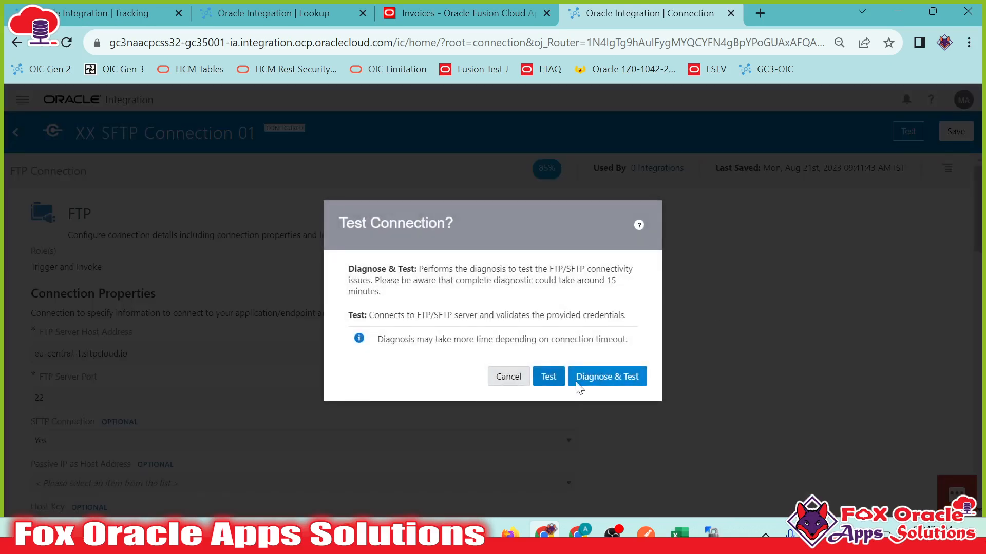
pyautogui.click(596, 375)
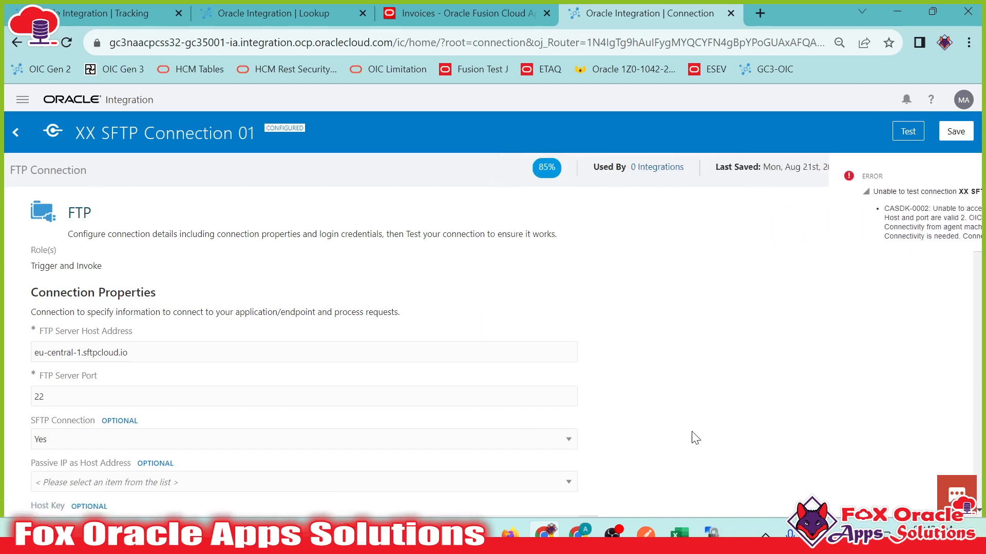
pyautogui.scroll(-3, 695, 438)
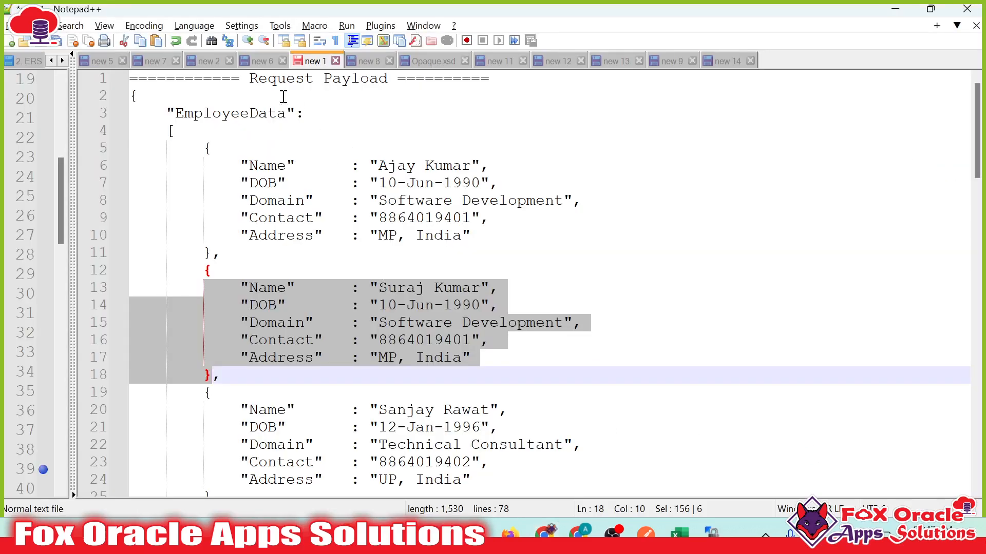
# - Compare the connection's host eu-central-1.sftpcloud.io, port 22 and user name against the SFTP notes
pyautogui.click(208, 61)
pyautogui.click(211, 235)
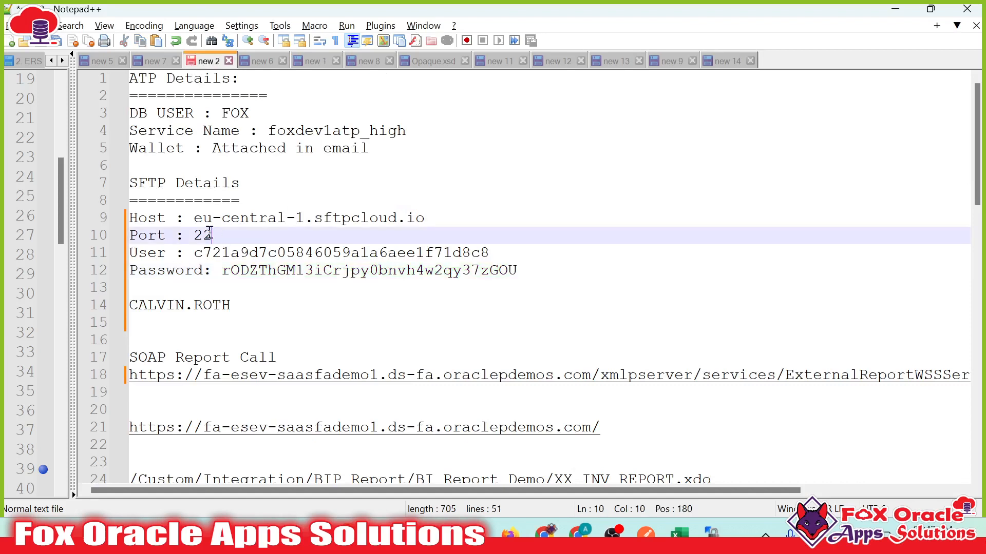
pyautogui.moveTo(192, 217); pyautogui.dragTo(443, 215)
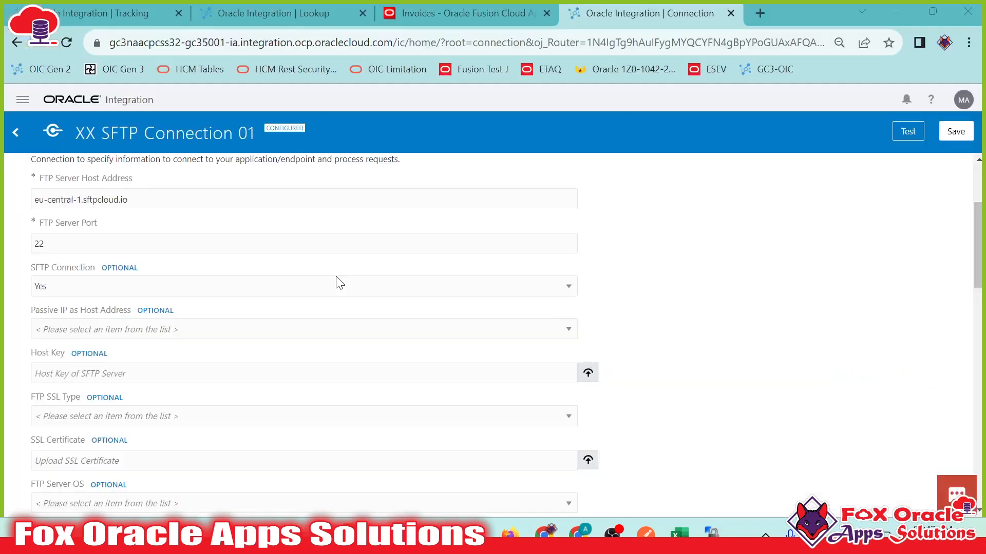
pyautogui.scroll(3, 154, 293)
pyautogui.moveTo(166, 347); pyautogui.dragTo(442, 332)
pyautogui.hotkey('alt', 'Tab')
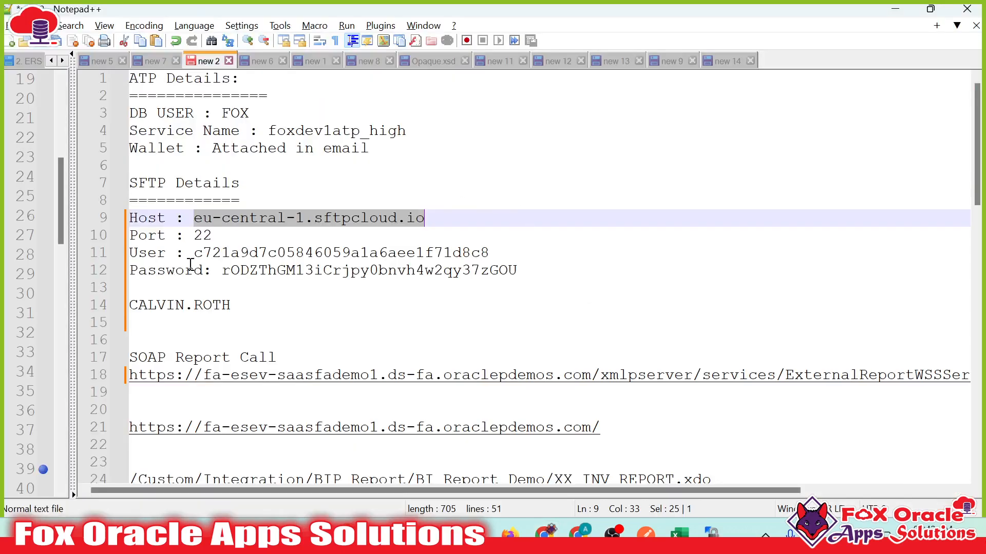
pyautogui.moveTo(198, 252); pyautogui.dragTo(513, 249)
pyautogui.hotkey('alt', 'Tab')
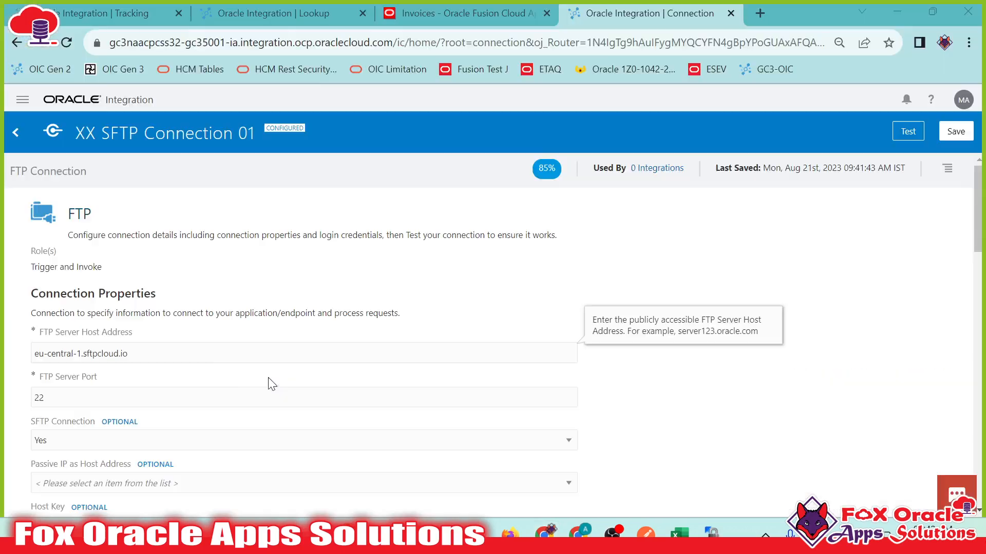
pyautogui.scroll(-4, 191, 286)
pyautogui.scroll(2, 118, 265)
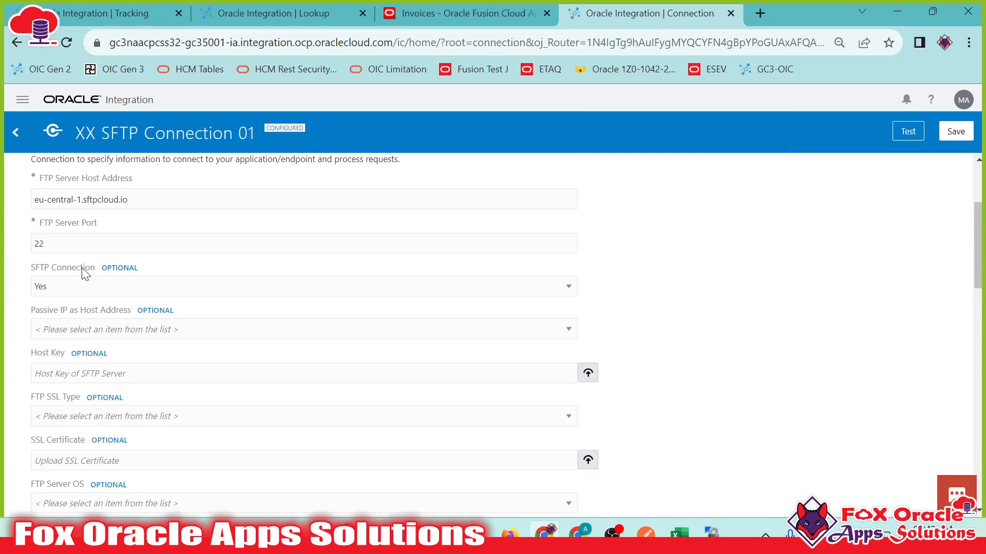
pyautogui.scroll(-12, 86, 275)
pyautogui.scroll(3, 666, 324)
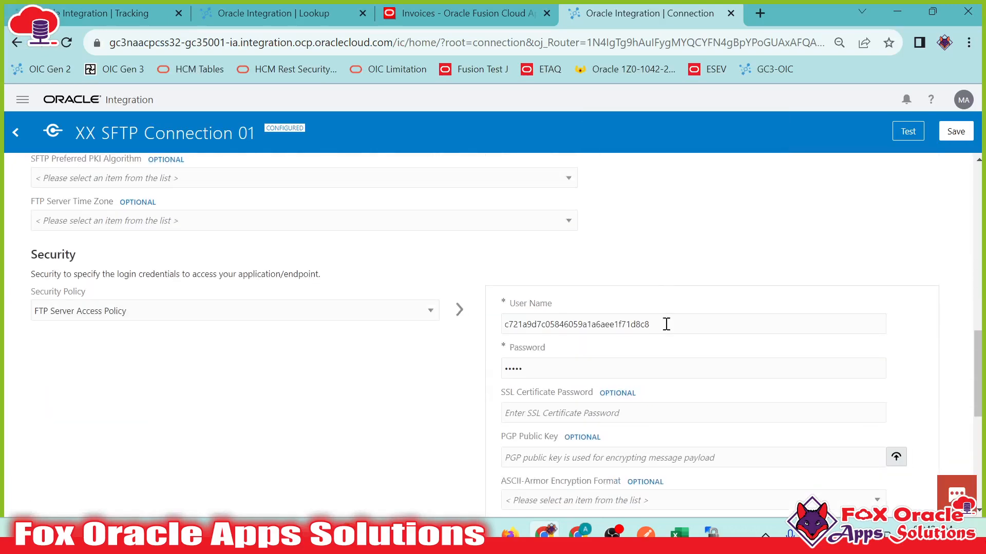
# - Copy the SFTP password from the notes and paste it over the connection's old password
pyautogui.hotkey('alt', 'Tab')
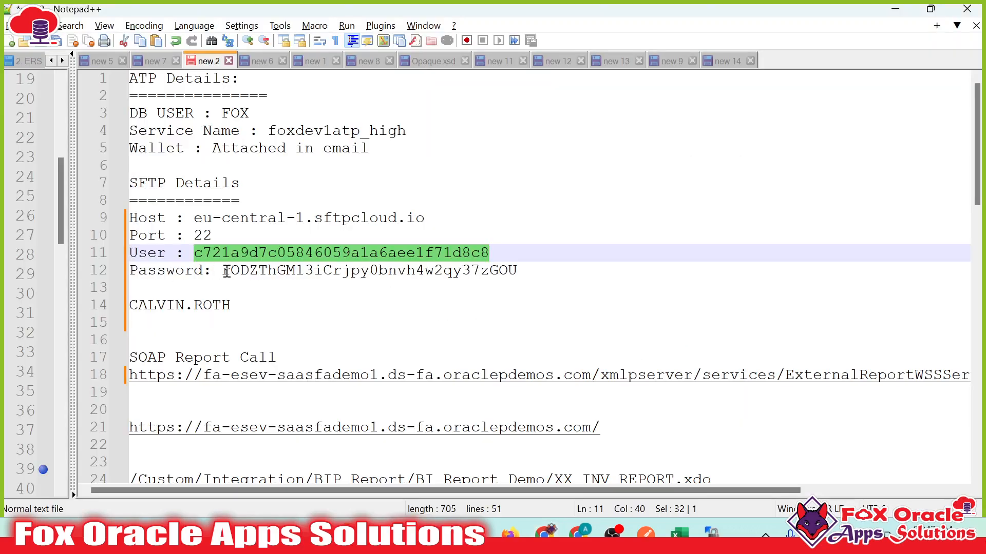
pyautogui.moveTo(227, 271); pyautogui.dragTo(563, 263)
pyautogui.hotkey('ctrl', 'c')
pyautogui.hotkey('alt', 'Tab')
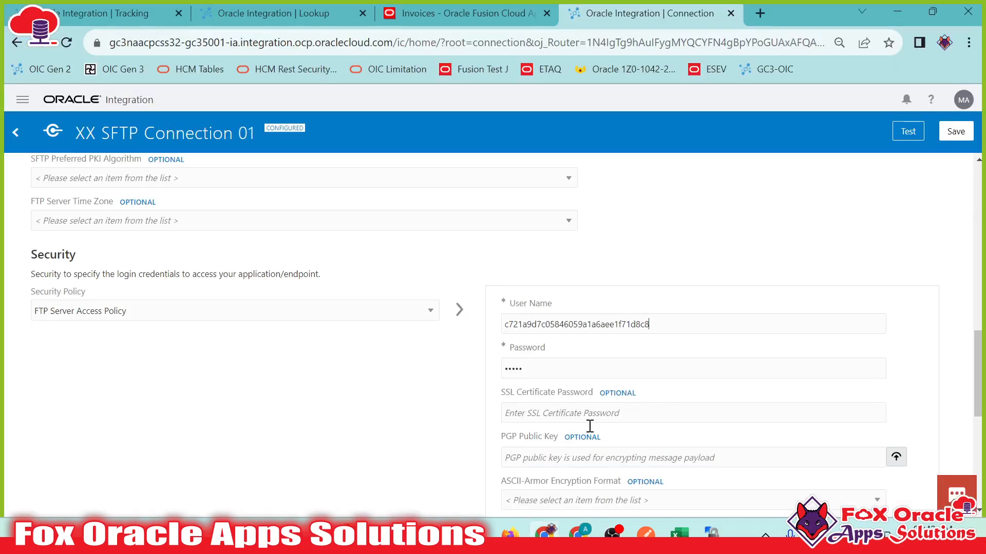
pyautogui.doubleClick(572, 370)
pyautogui.press('BackSpace')
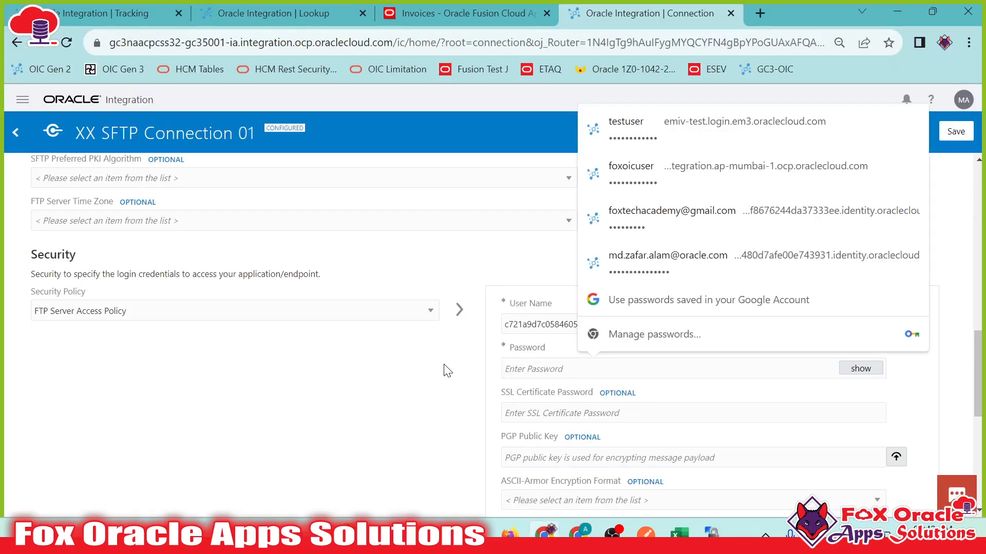
pyautogui.hotkey('ctrl', 'v')
# - Reveal the SFTP password and run Diagnose & Test on XX SFTP Connection 01
pyautogui.click(860, 369)
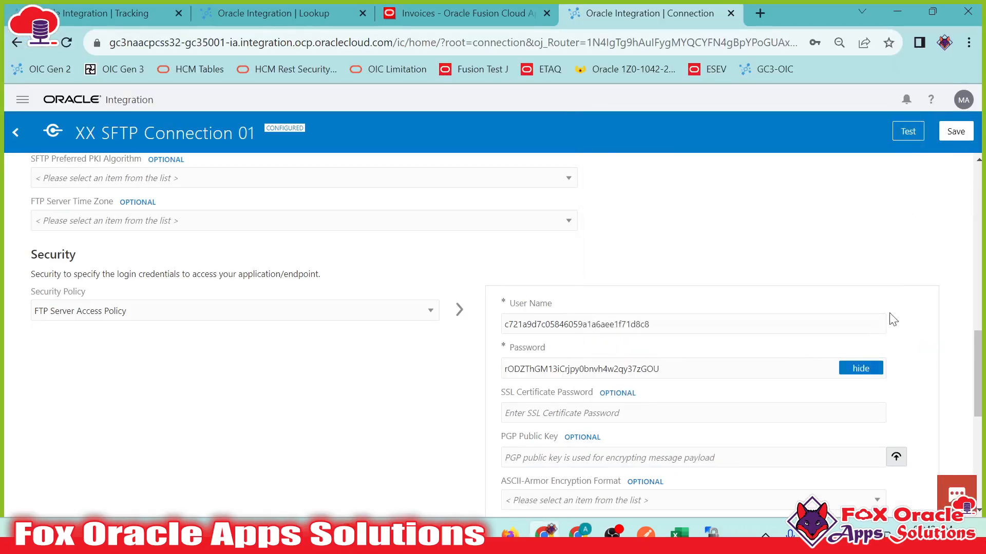
pyautogui.click(913, 137)
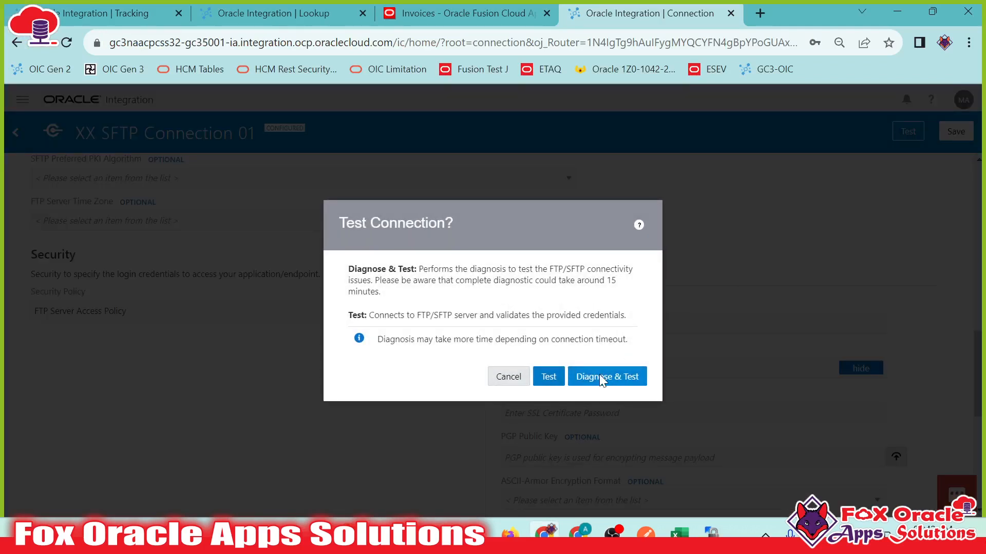
pyautogui.click(596, 376)
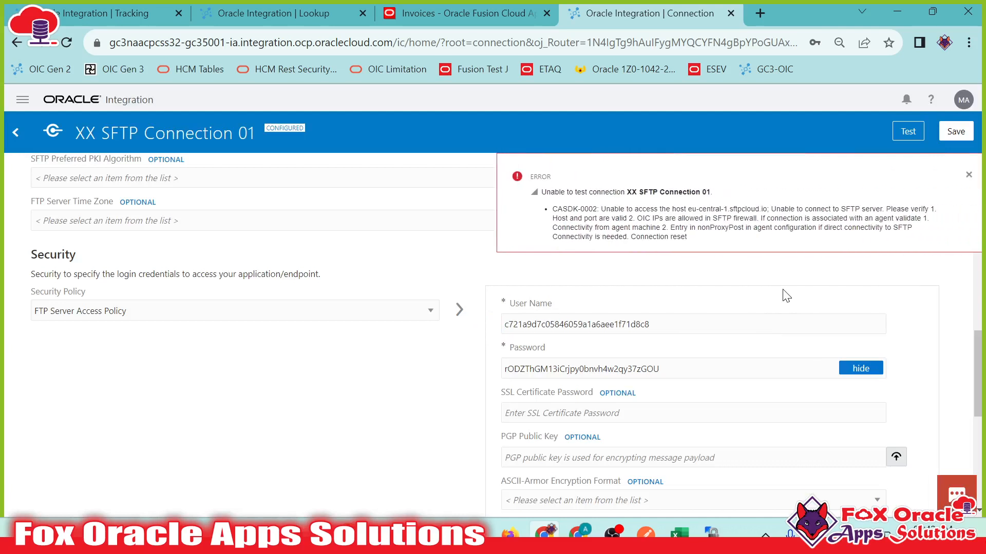
# - Read the CASDK-0002 host connection error, then close the error banner
pyautogui.scroll(5, 759, 305)
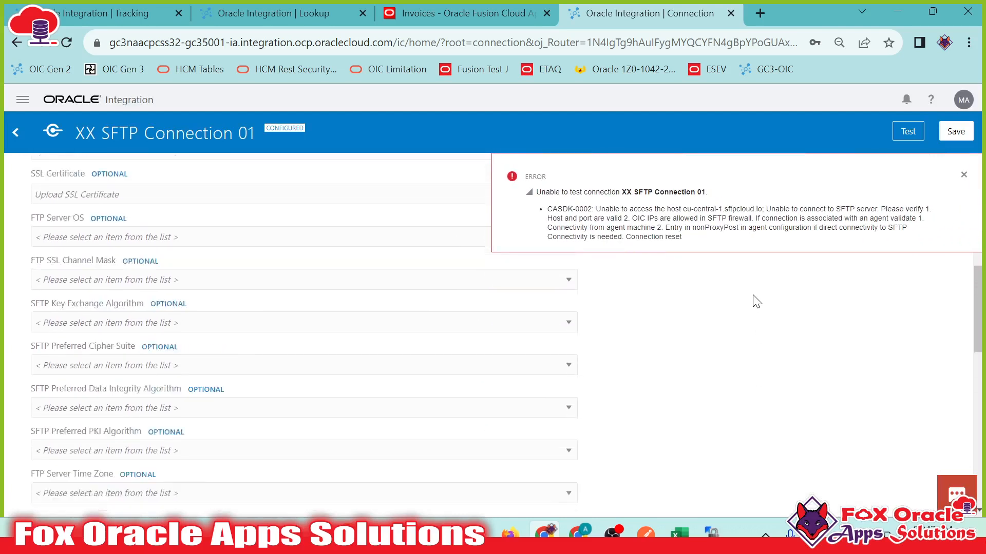
pyautogui.scroll(6, 755, 302)
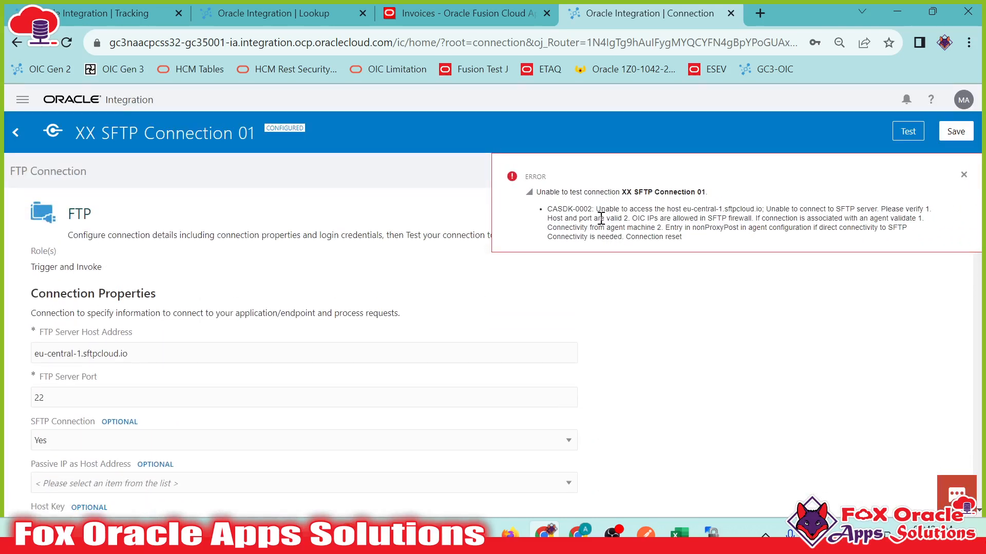
pyautogui.moveTo(553, 218); pyautogui.dragTo(615, 220)
pyautogui.click(623, 219)
pyautogui.tripleClick(622, 219)
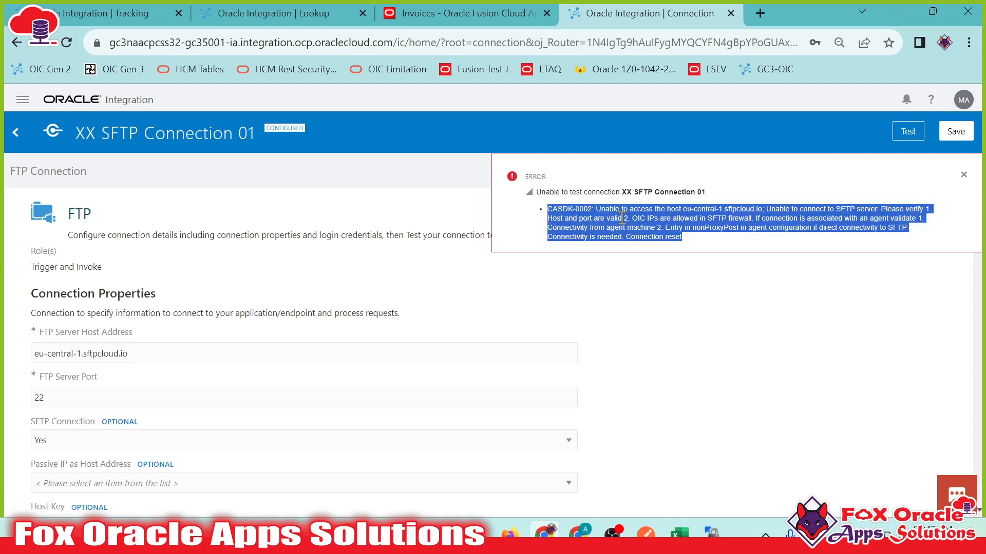
pyautogui.click(680, 236)
pyautogui.scroll(-3, 385, 389)
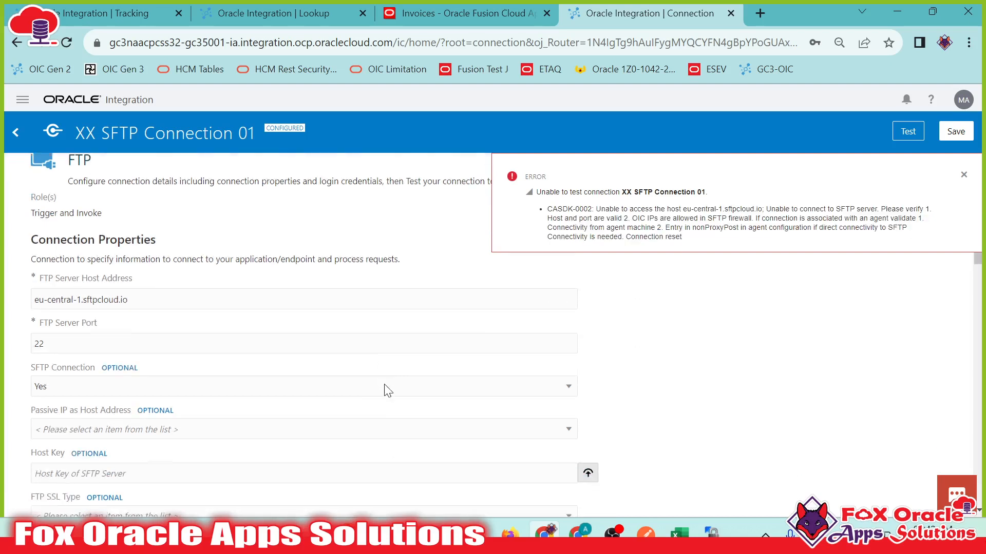
pyautogui.scroll(3, 385, 389)
pyautogui.click(964, 175)
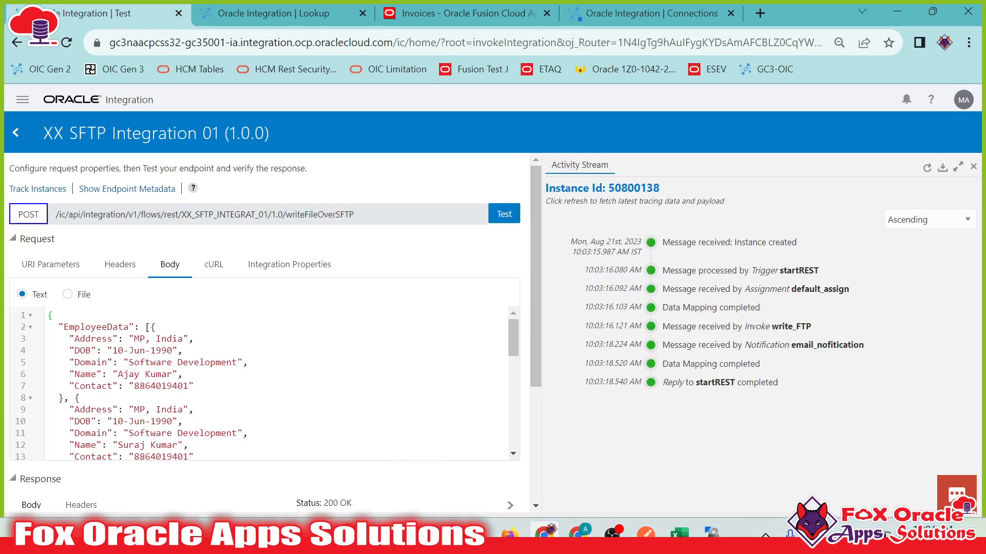
# - Look up the FTP host ftp.dlptest.com in the Notepad++ notes
pyautogui.click(374, 534)
pyautogui.click(269, 357)
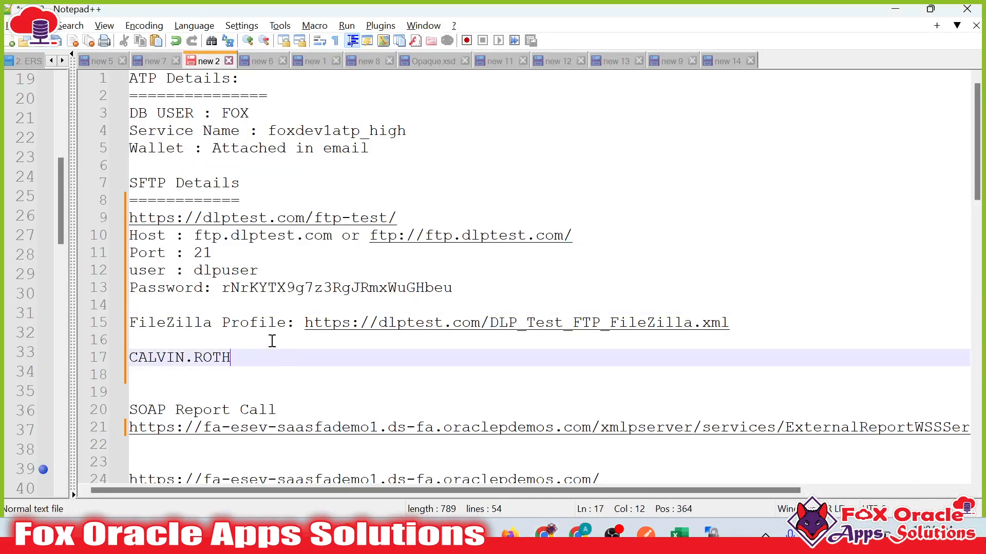
pyautogui.moveTo(195, 234); pyautogui.dragTo(331, 237)
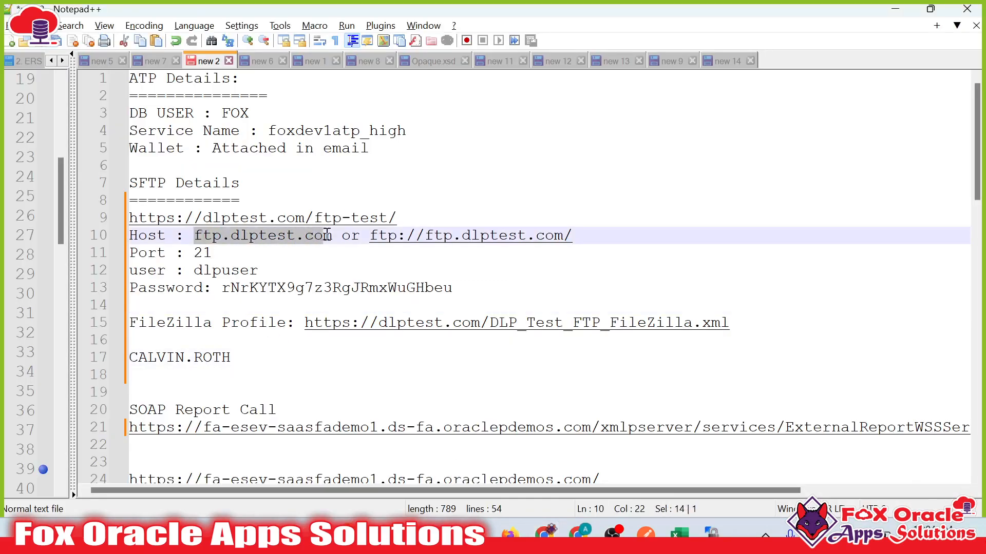
pyautogui.click(203, 275)
# - Check the /FOX_OIC folder in WinSCP, then return to the Oracle Integration Connections list
pyautogui.click(712, 534)
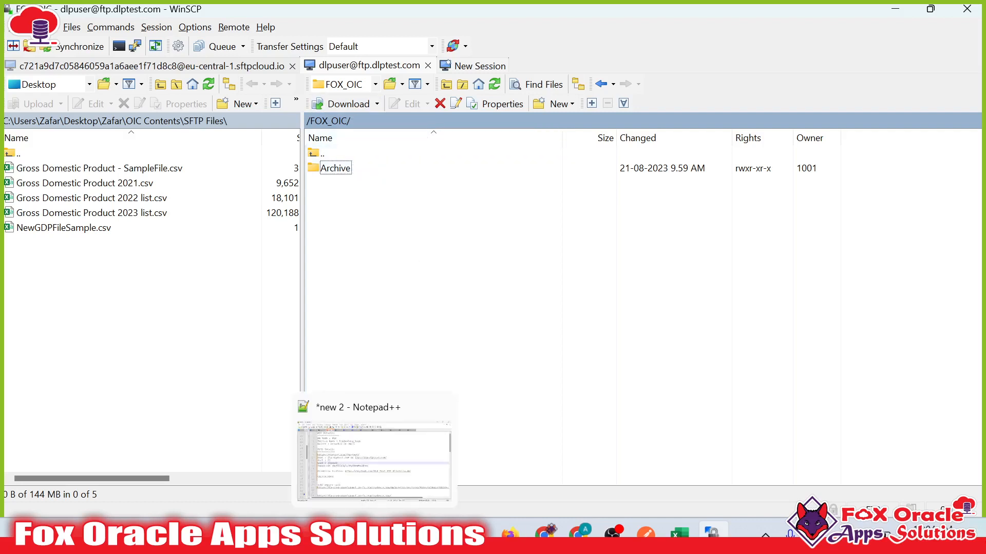
pyautogui.click(545, 534)
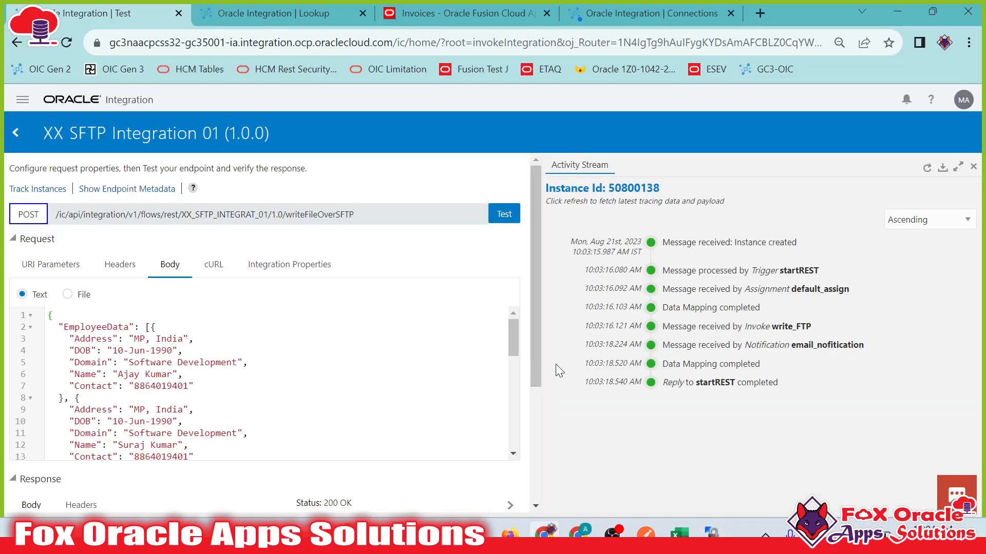
pyautogui.click(593, 14)
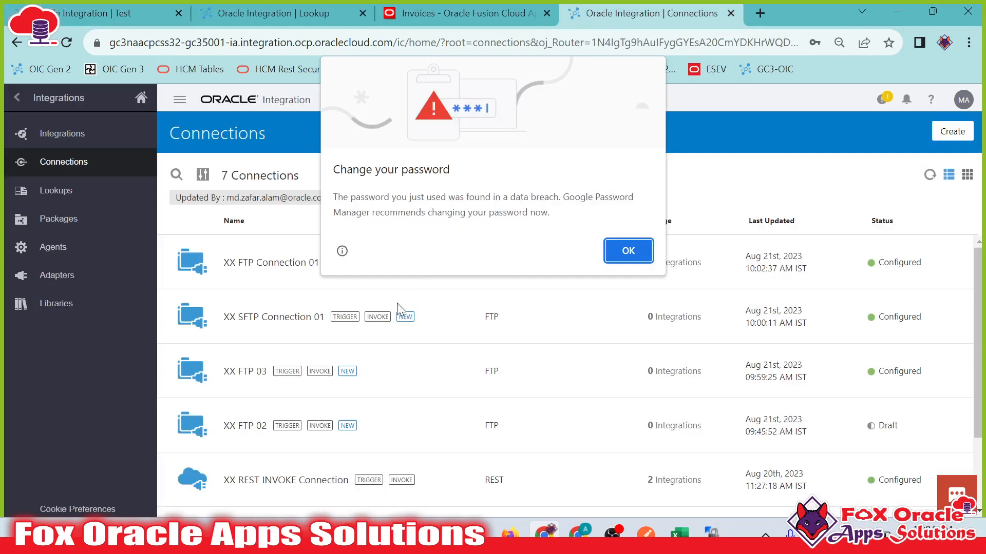
# - Dismiss Chrome's password warning, reload the Connections list, and hide Zoom's floating controls
pyautogui.click(626, 251)
pyautogui.click(927, 177)
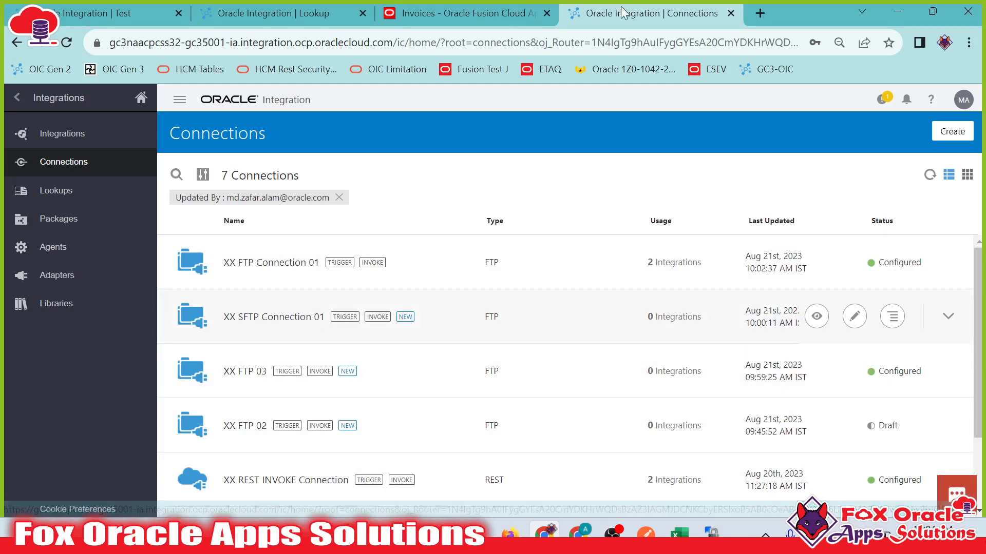
pyautogui.press('Escape')
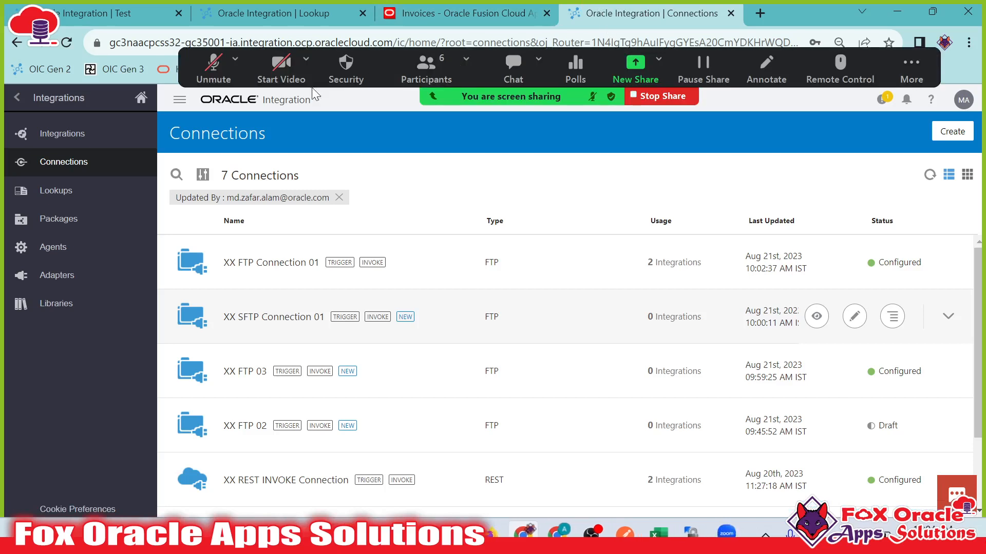
pyautogui.click(218, 69)
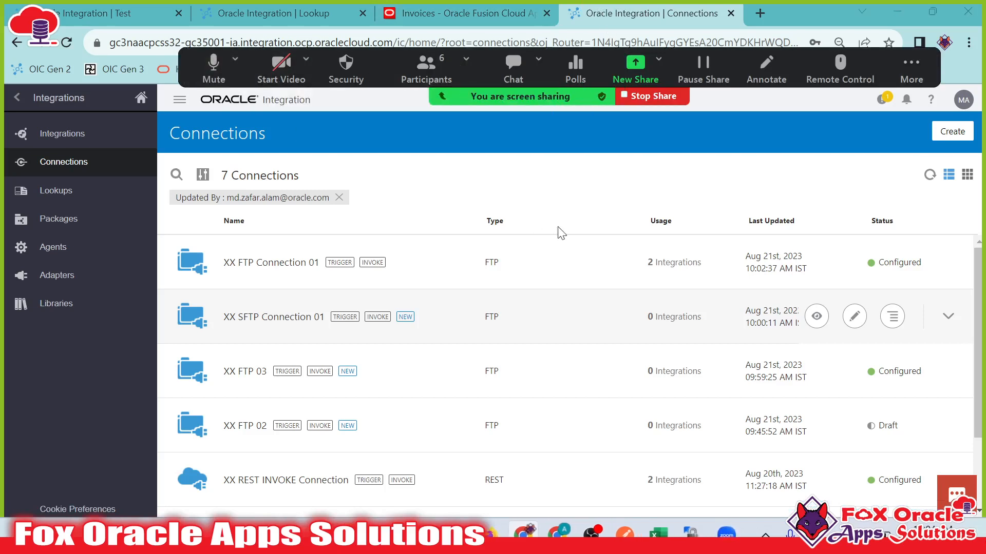
pyautogui.click(905, 64)
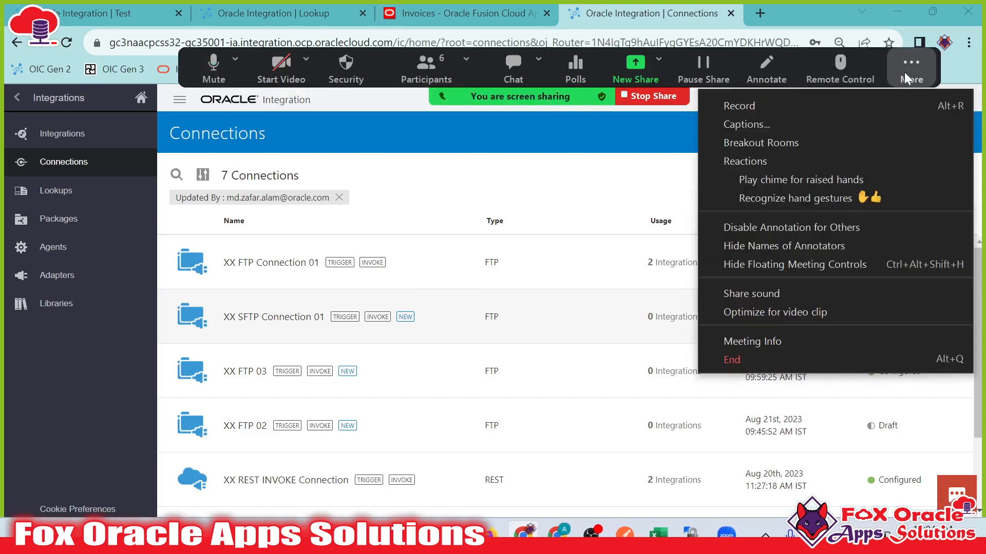
pyautogui.click(750, 263)
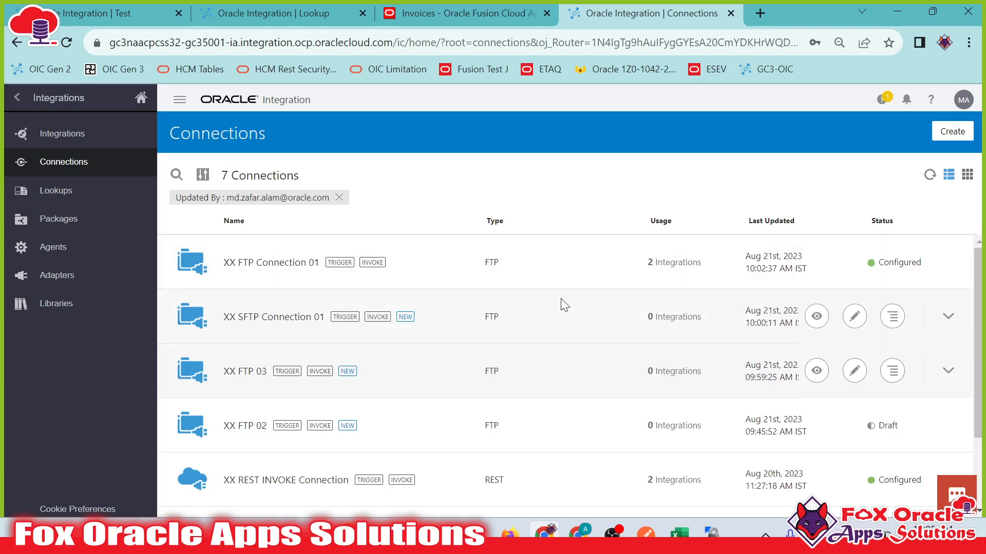
# - Open XX FTP Connection 01 and verify its FTP Server Port 21 against the notes
pyautogui.click(856, 263)
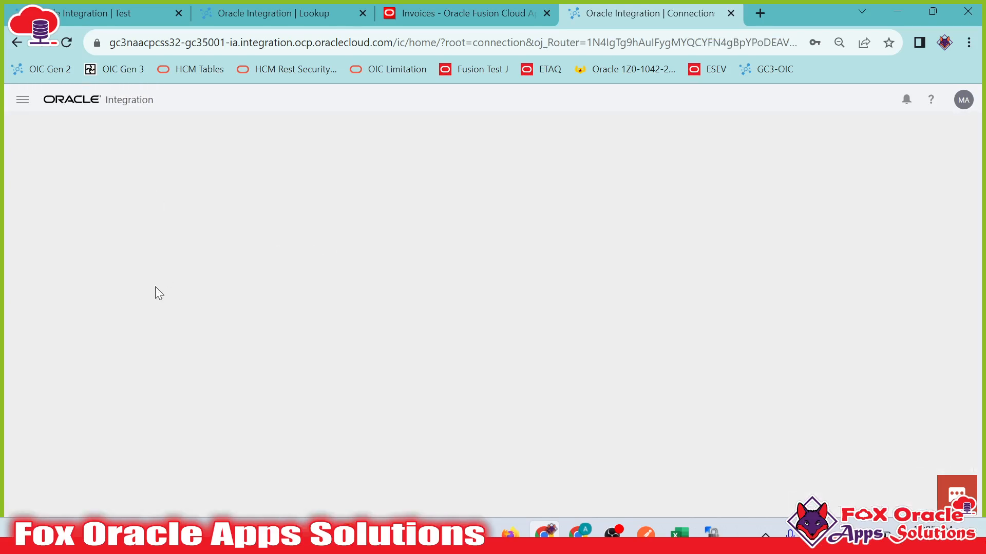
pyautogui.scroll(-2, 138, 307)
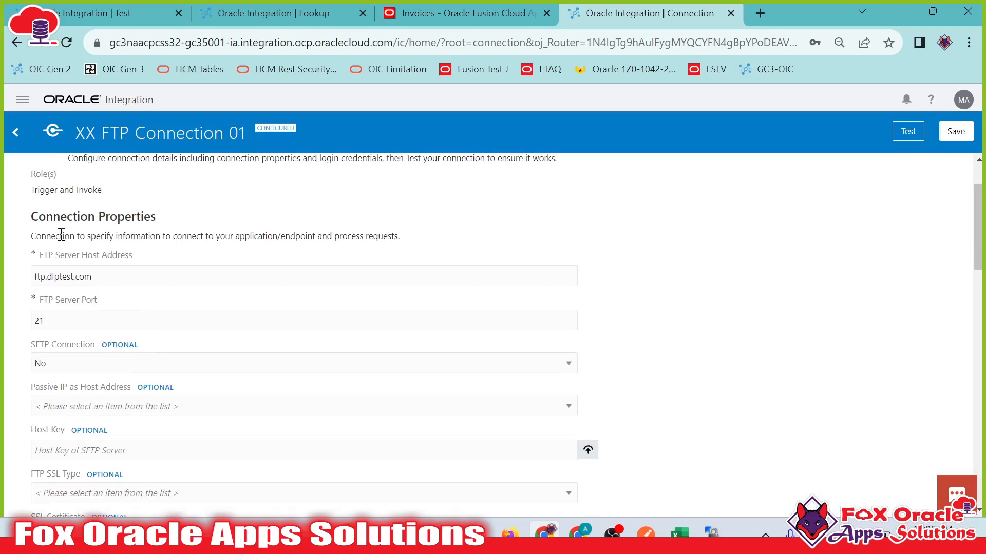
pyautogui.scroll(1, 77, 252)
pyautogui.scroll(-1, 77, 252)
pyautogui.hotkey('alt', 'Tab')
pyautogui.hotkey('alt', 'Tab')
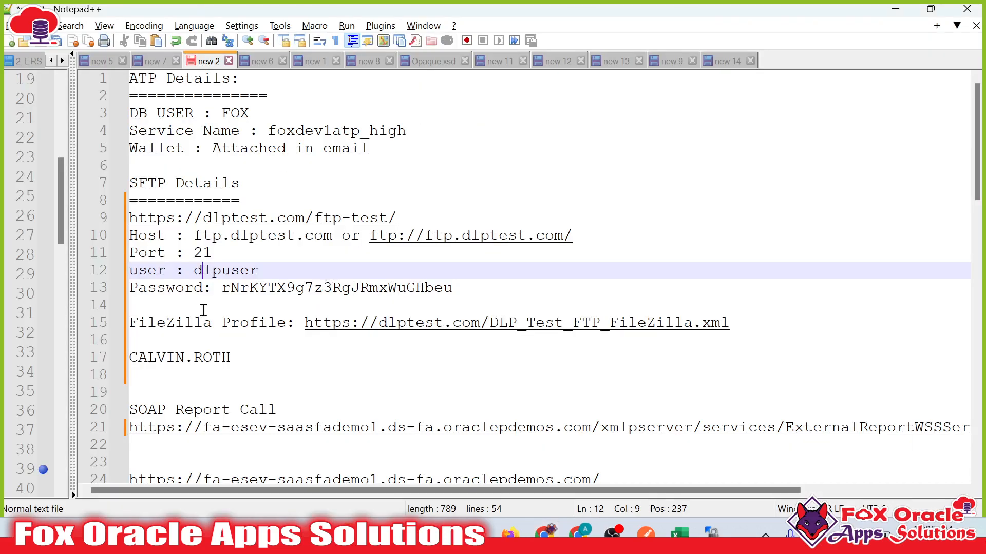
pyautogui.moveTo(198, 255); pyautogui.dragTo(214, 254)
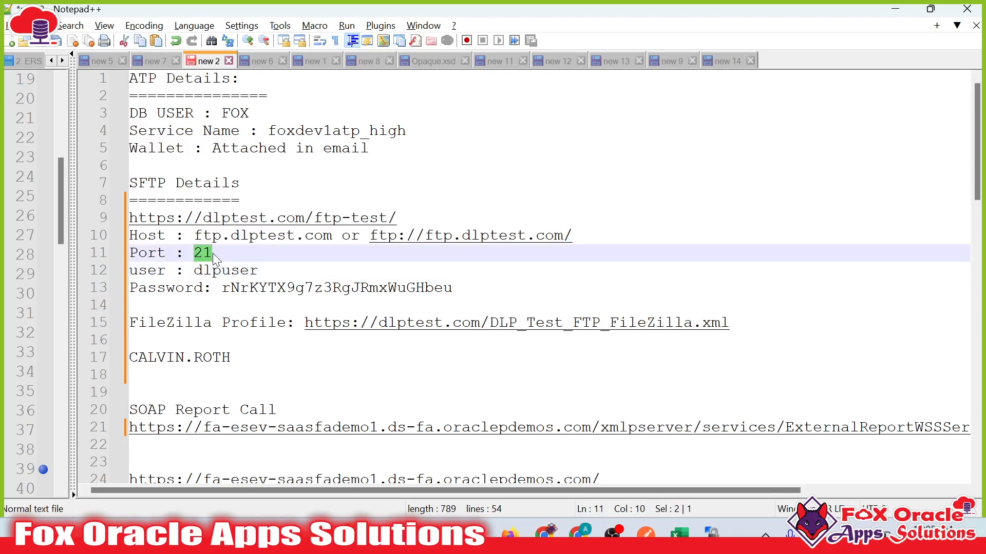
pyautogui.click(228, 254)
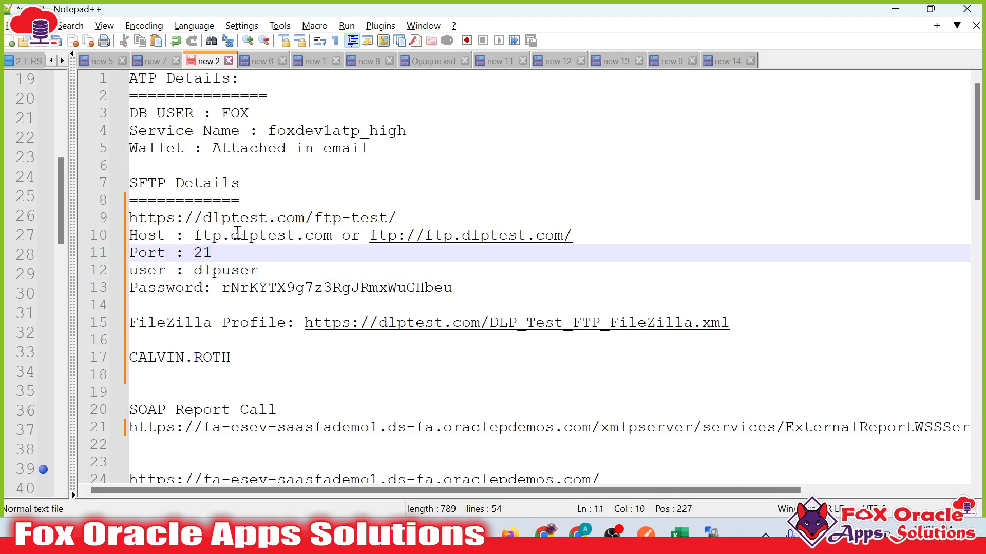
pyautogui.moveTo(192, 251); pyautogui.dragTo(214, 253)
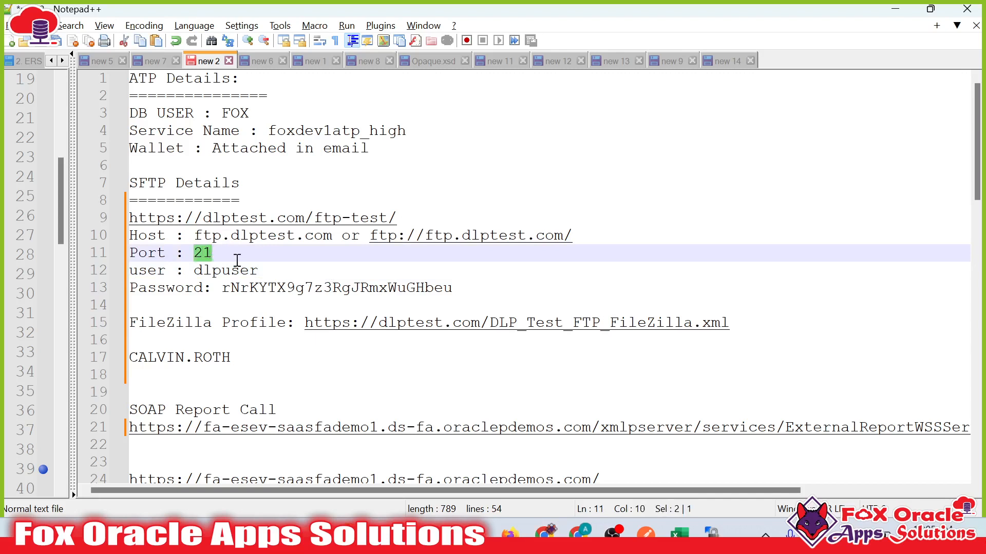
pyautogui.hotkey('alt', 'Tab')
pyautogui.moveTo(47, 325); pyautogui.dragTo(33, 323)
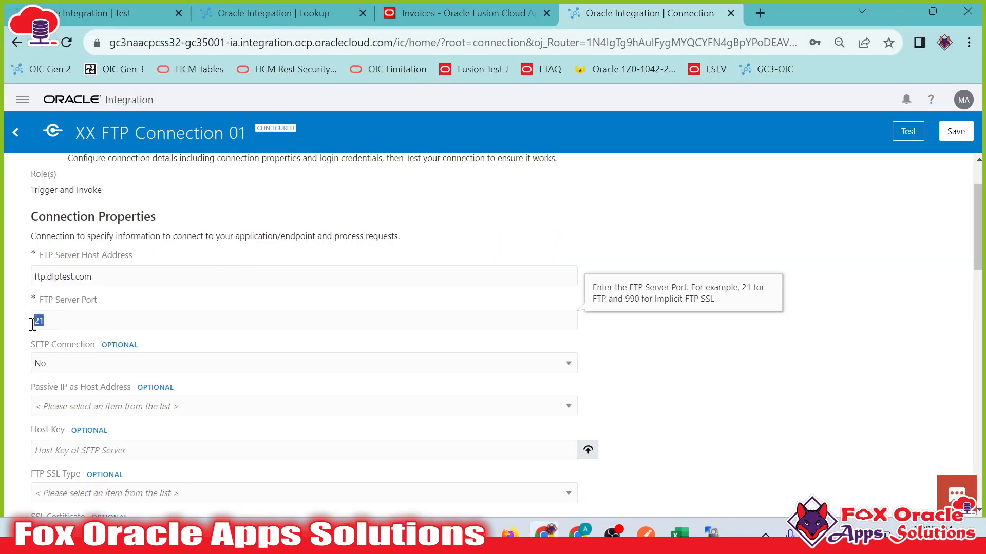
pyautogui.click(17, 336)
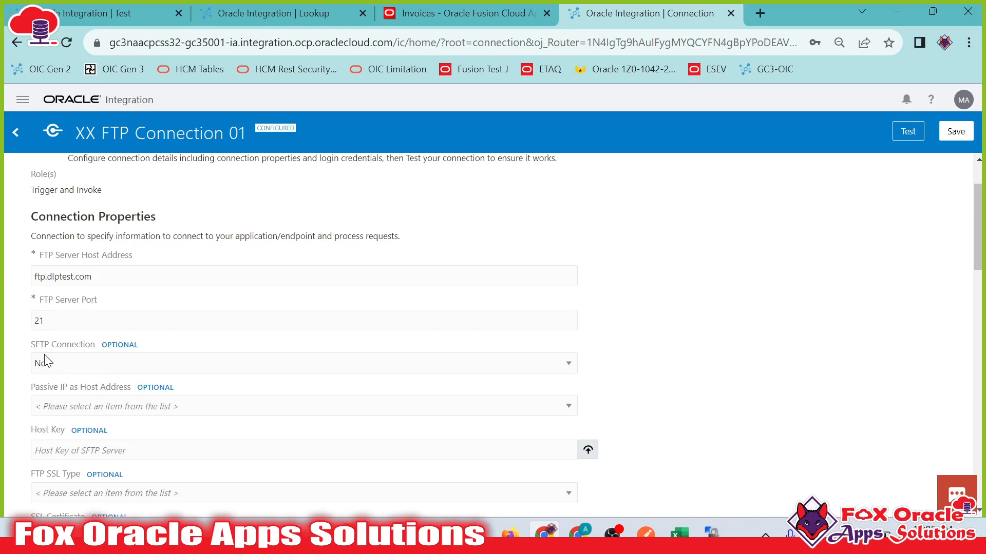
# - Run the plain credentials connection test, then save the changes and exit
pyautogui.scroll(-10, 708, 304)
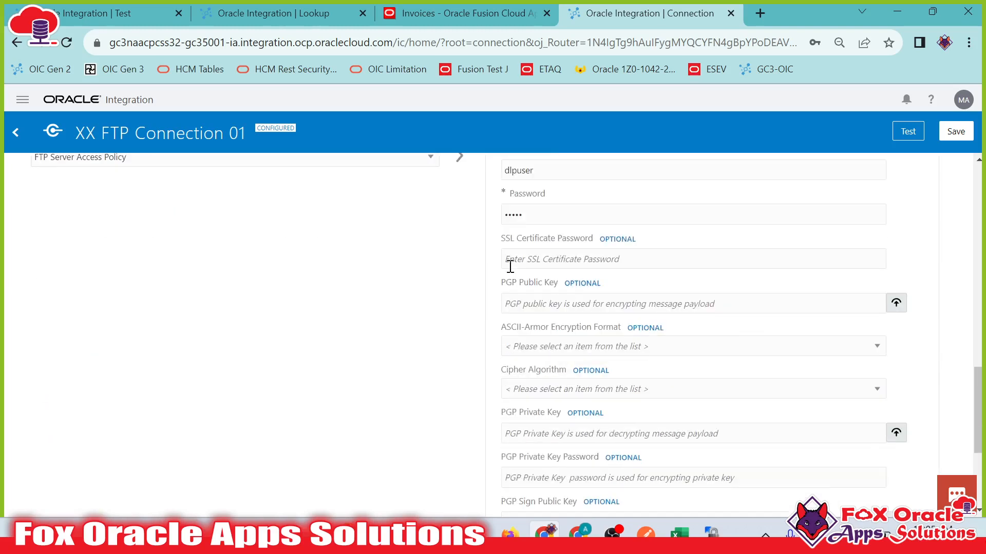
pyautogui.scroll(1, 508, 264)
pyautogui.scroll(10, 771, 266)
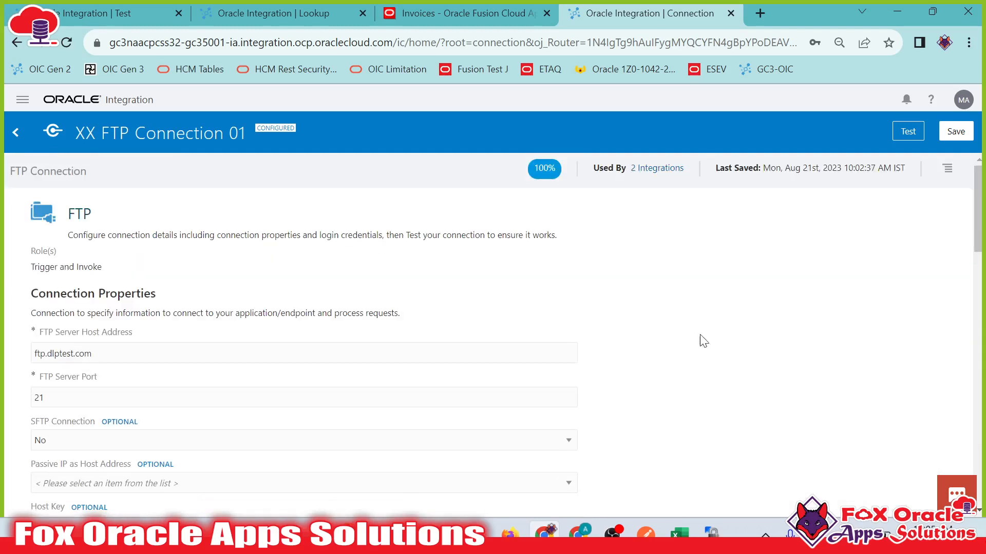
pyautogui.scroll(-4, 702, 339)
pyautogui.scroll(-5, 681, 347)
pyautogui.scroll(10, 198, 306)
pyautogui.click(917, 139)
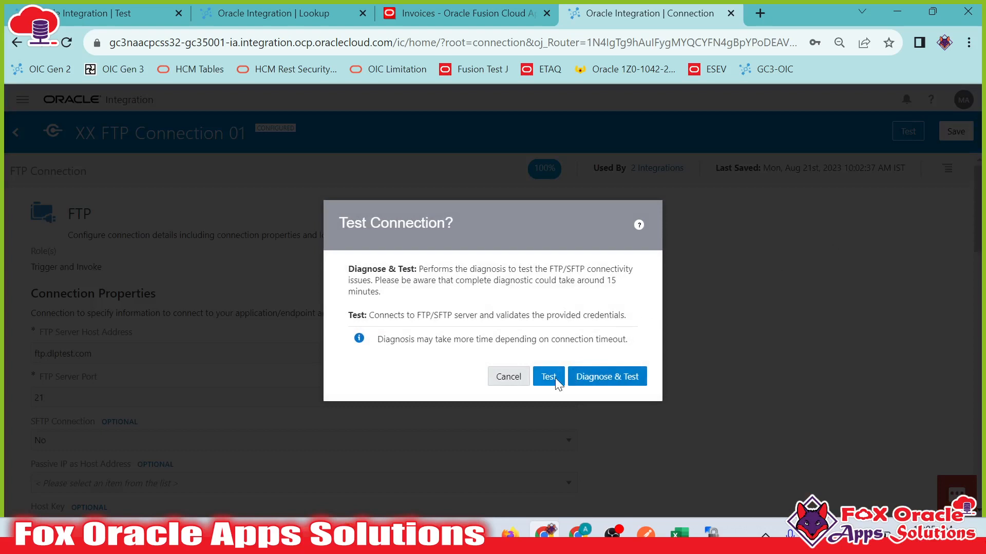
pyautogui.click(549, 376)
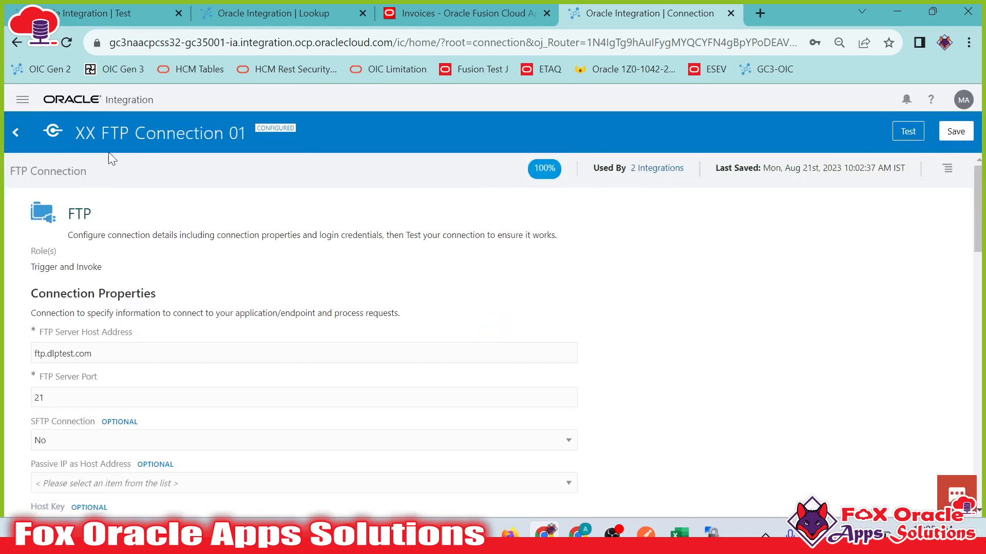
pyautogui.click(16, 132)
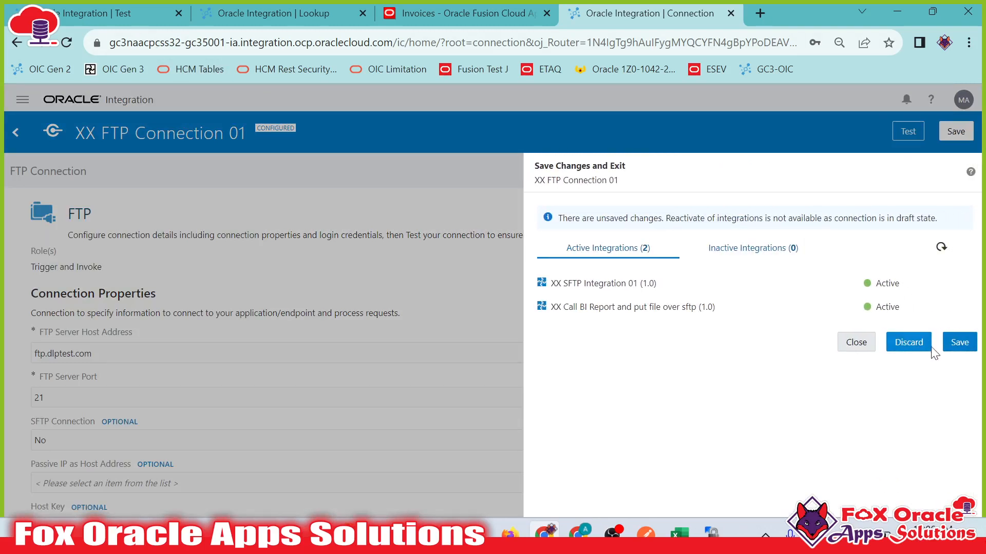
pyautogui.click(954, 343)
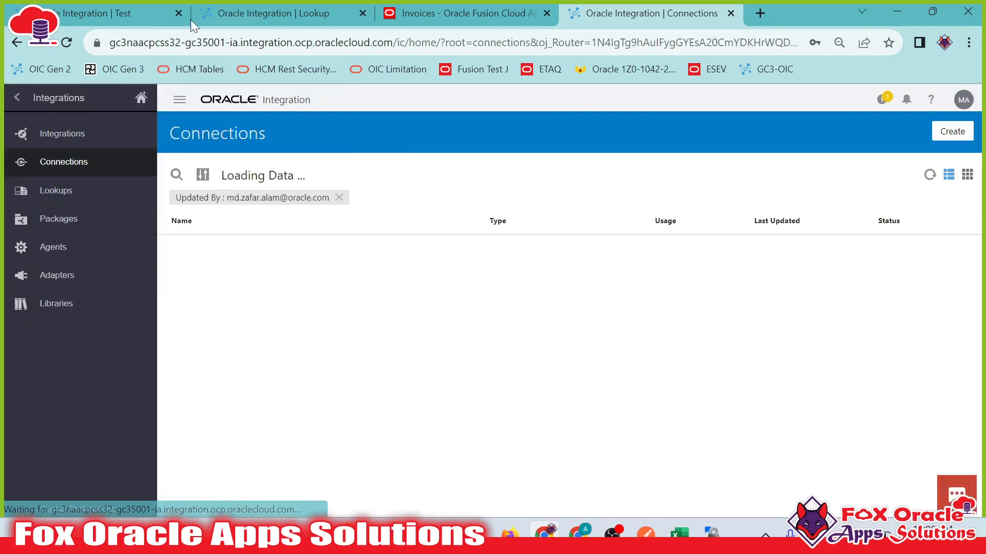
pyautogui.click(154, 14)
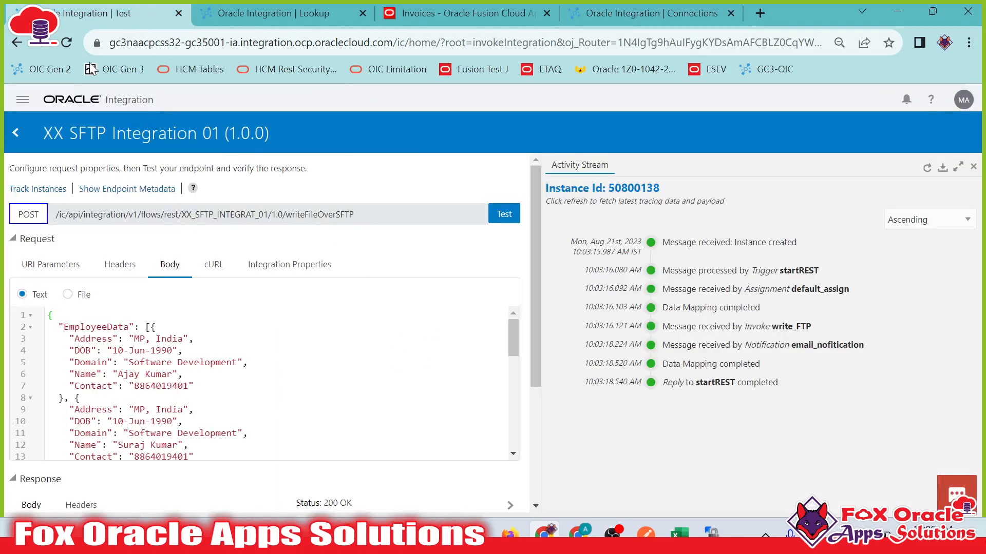
pyautogui.click(721, 8)
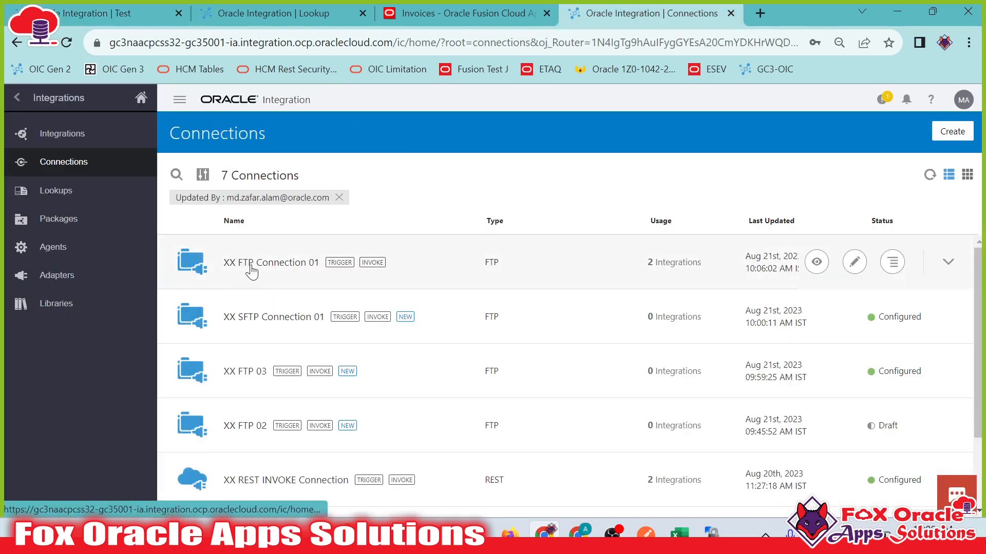
pyautogui.click(75, 15)
pyautogui.click(271, 325)
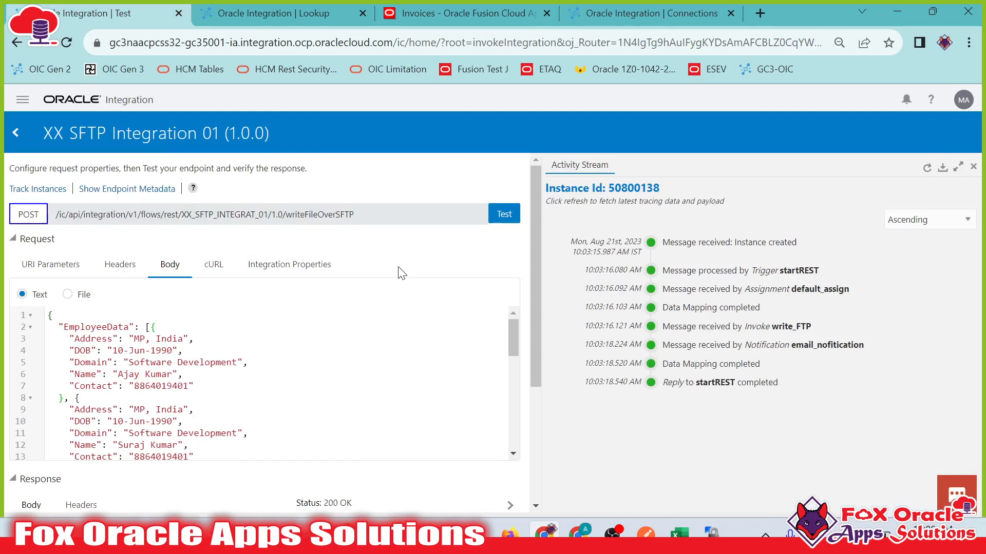
pyautogui.scroll(-3, 426, 257)
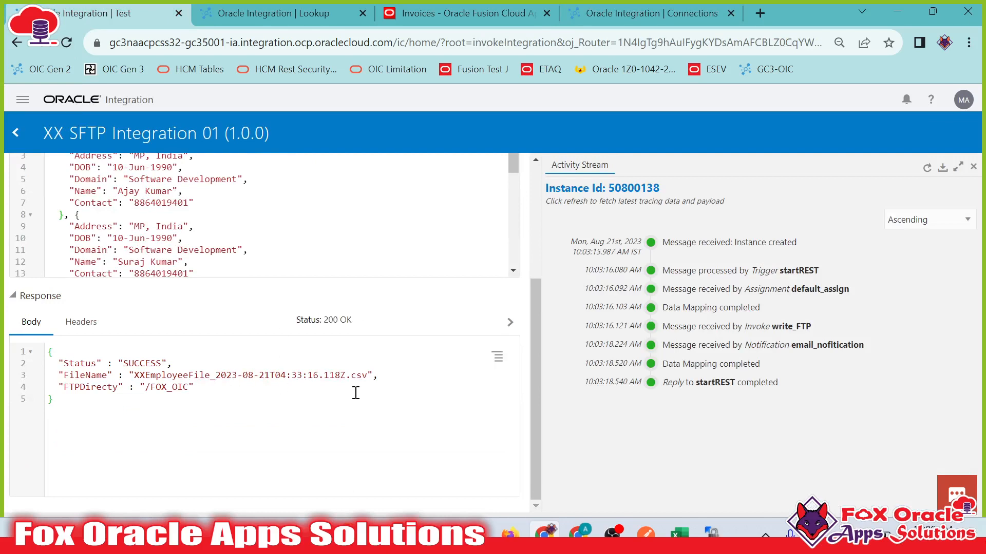
pyautogui.scroll(3, 355, 394)
pyautogui.scroll(-2, 295, 352)
pyautogui.scroll(2, 293, 353)
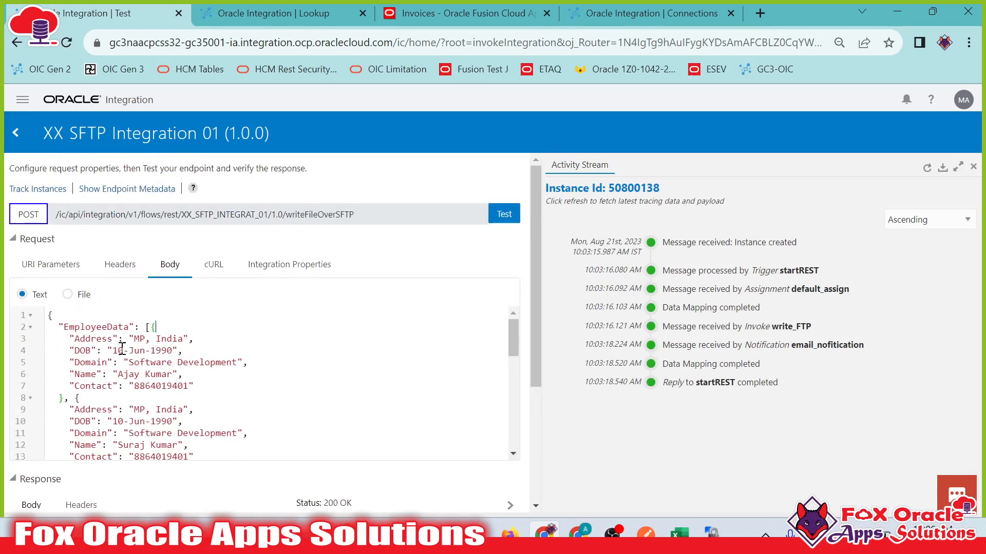
pyautogui.click(172, 375)
pyautogui.scroll(-2, 242, 372)
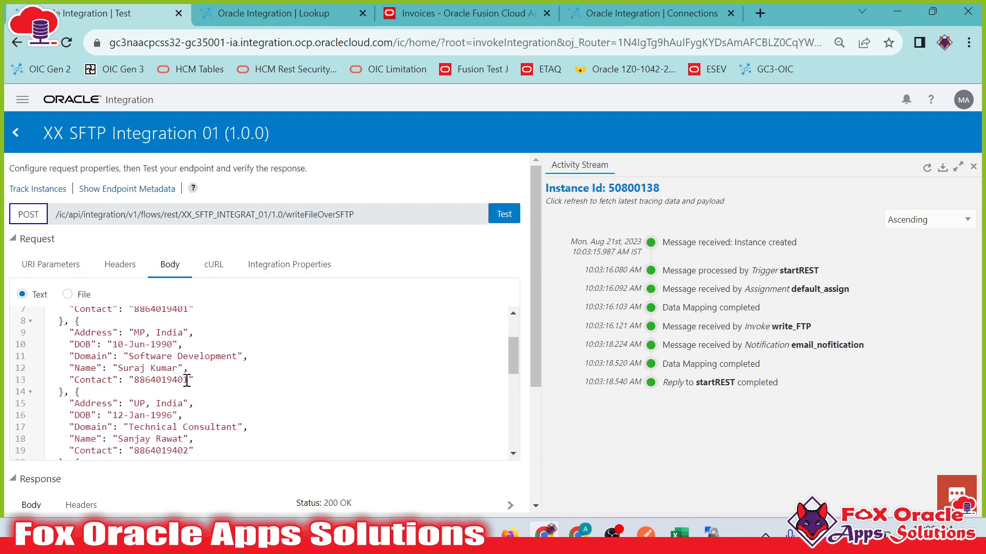
pyautogui.click(179, 369)
# - Run the test and check the SUCCESS response and its XXEmployeeFile_ file name
pyautogui.click(504, 214)
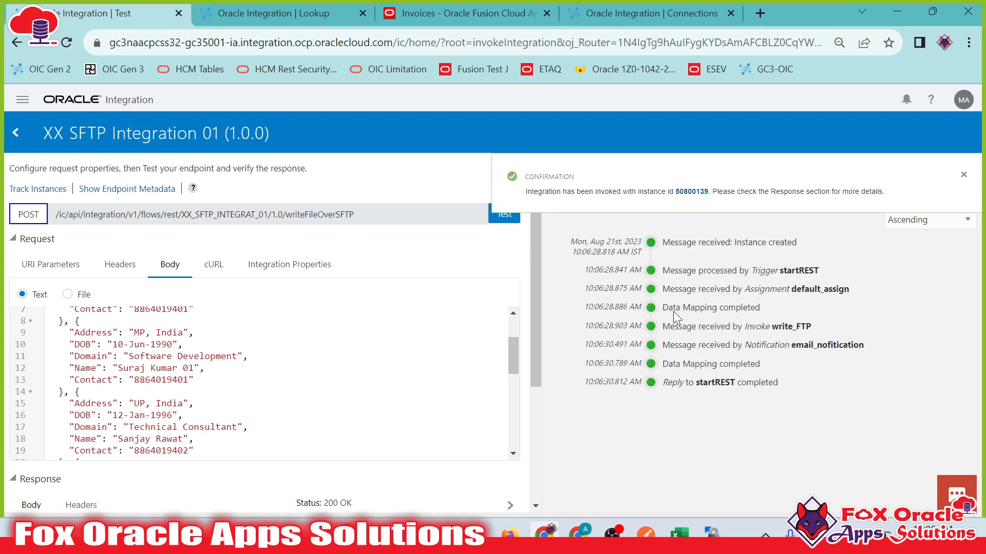
pyautogui.scroll(-3, 491, 277)
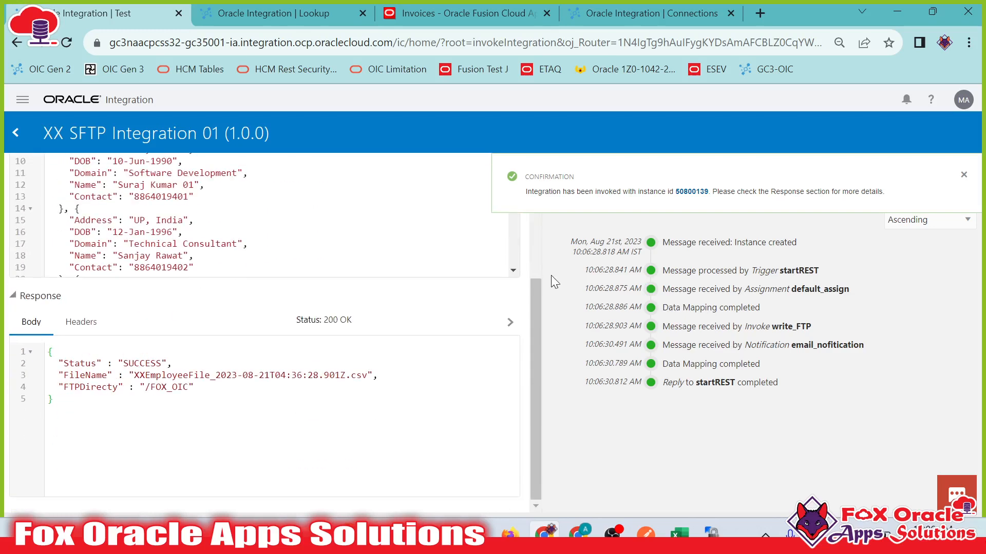
pyautogui.doubleClick(141, 364)
pyautogui.moveTo(136, 375); pyautogui.dragTo(370, 375)
pyautogui.click(364, 377)
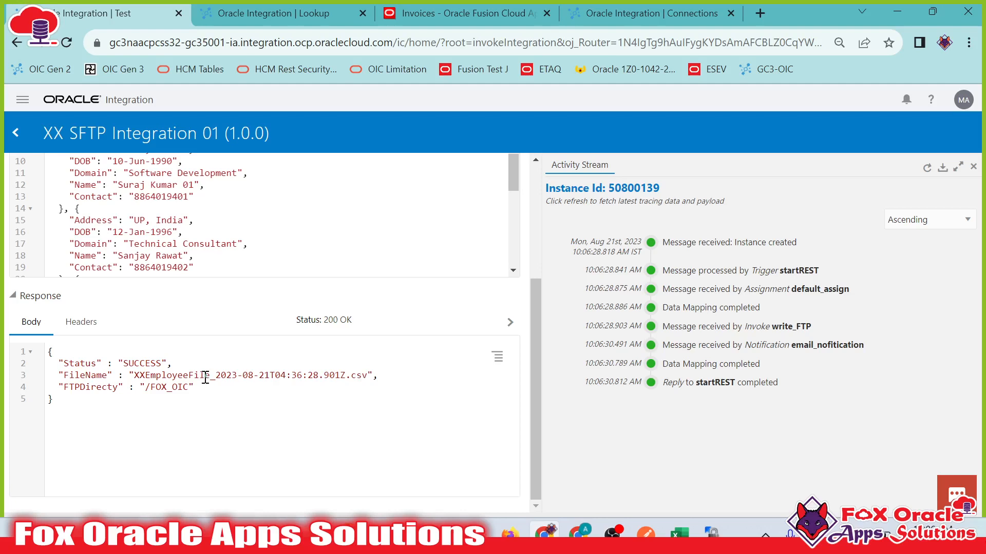
pyautogui.moveTo(135, 377); pyautogui.dragTo(217, 376)
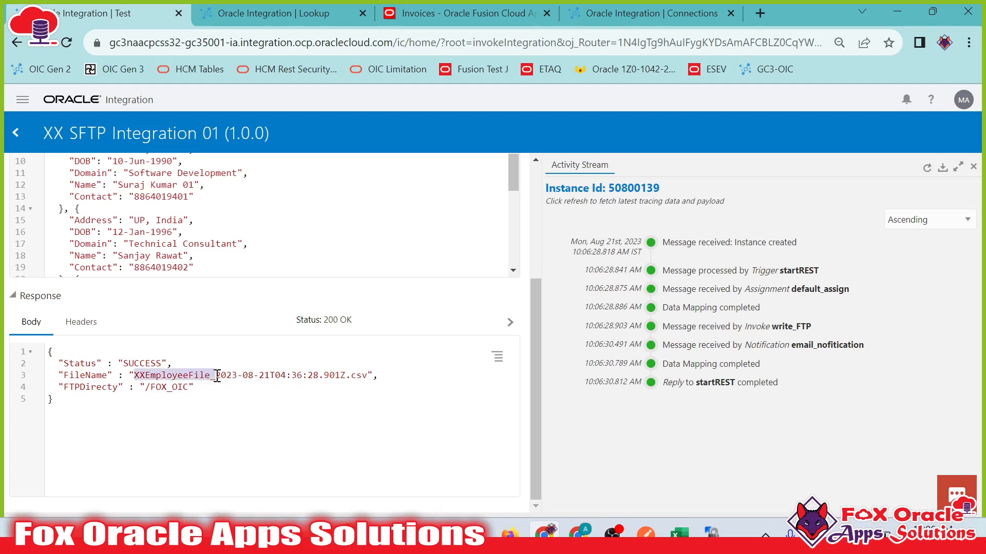
pyautogui.click(611, 21)
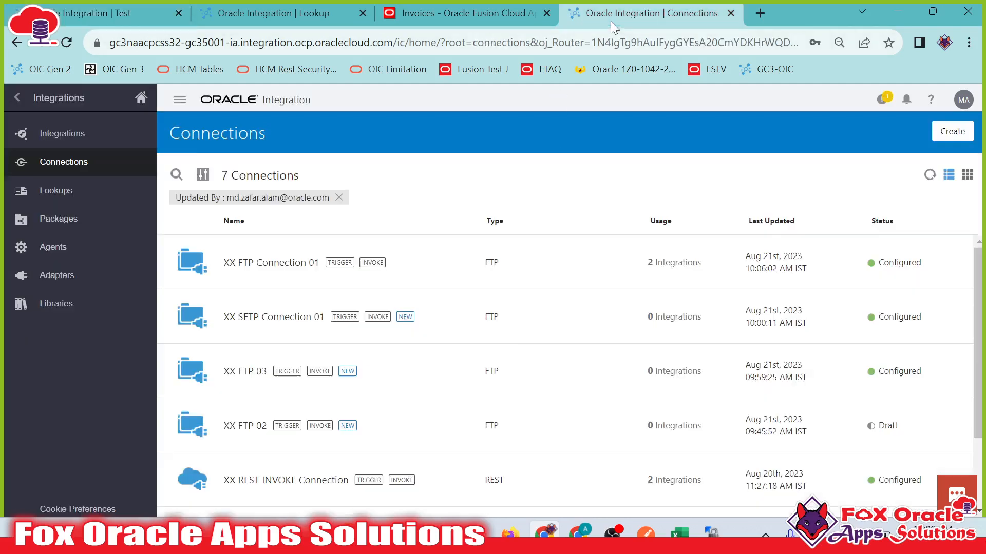
# - Save the XX_COMMON_LKP lookup and confirm
pyautogui.click(277, 13)
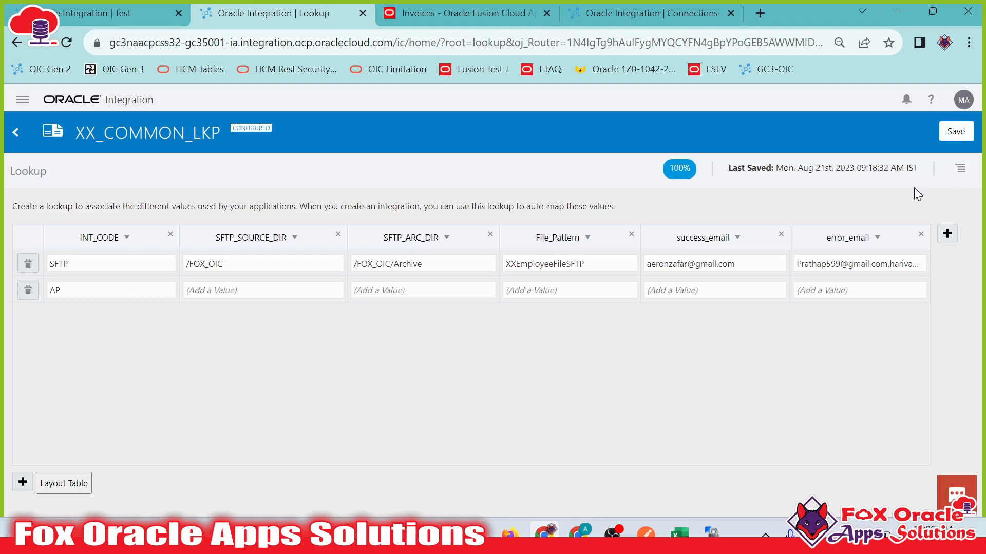
pyautogui.click(943, 137)
pyautogui.click(628, 409)
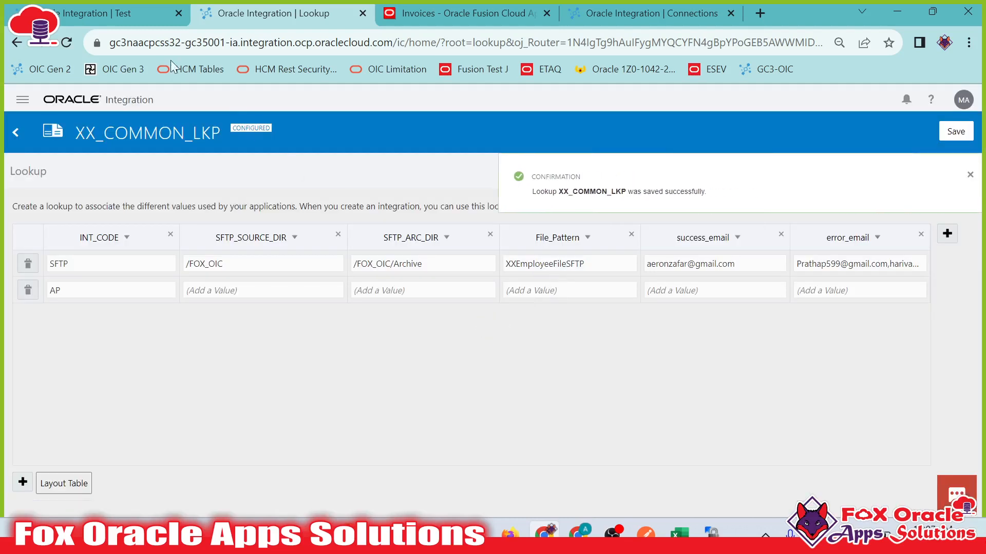
# - Rerun the SFTP integration test and check the SUCCESS response writing to /FOX_OIC
pyautogui.click(113, 19)
pyautogui.scroll(5, 294, 286)
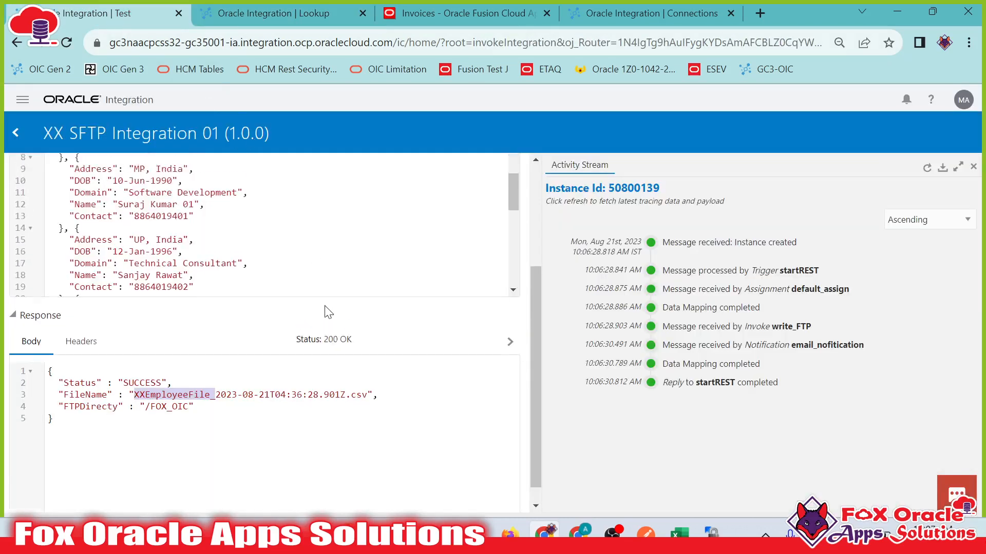
pyautogui.scroll(3, 451, 269)
pyautogui.scroll(1, 518, 205)
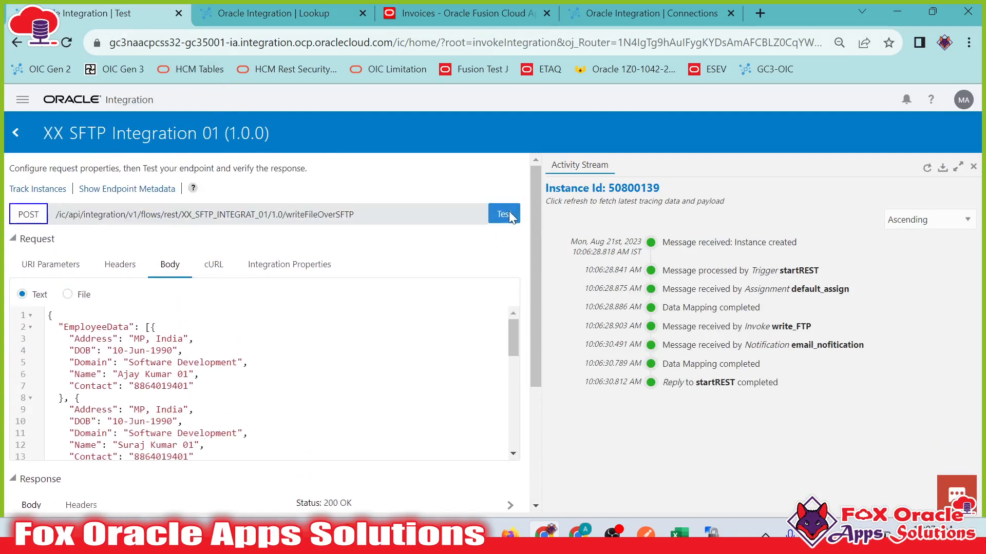
pyautogui.click(509, 211)
pyautogui.scroll(-4, 475, 265)
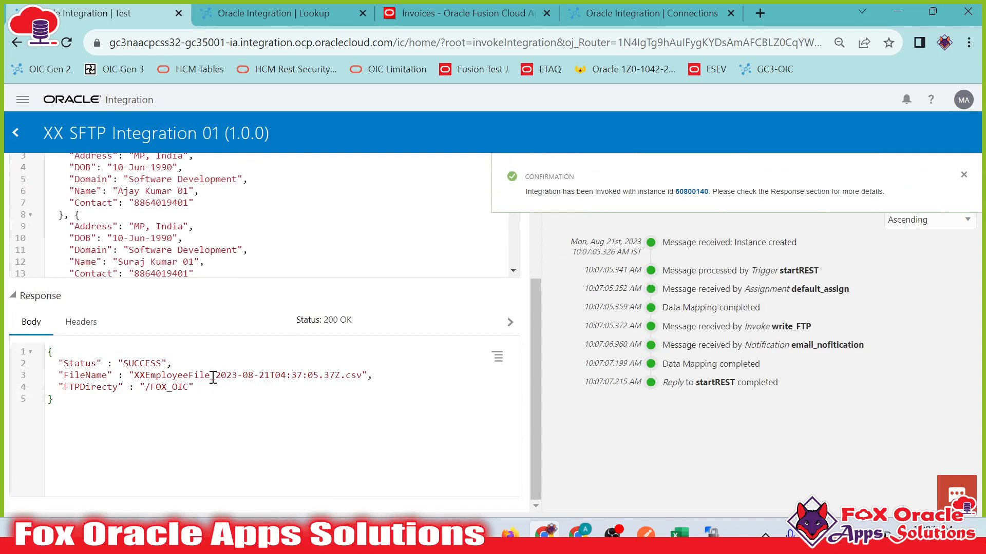
pyautogui.scroll(5, 345, 383)
pyautogui.click(609, 13)
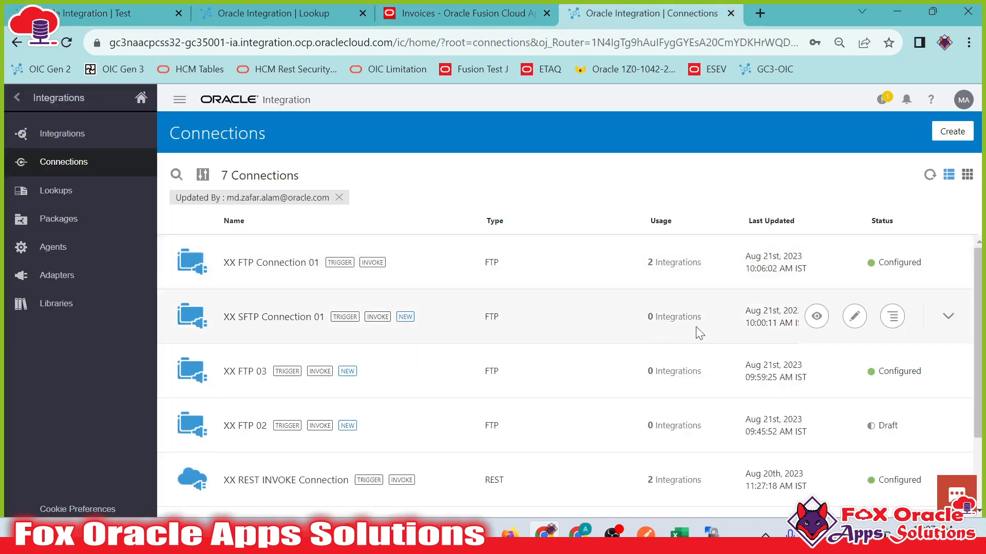
# - Save the XX_COMMON_LKP lookup and return to the lookups list
pyautogui.click(303, 14)
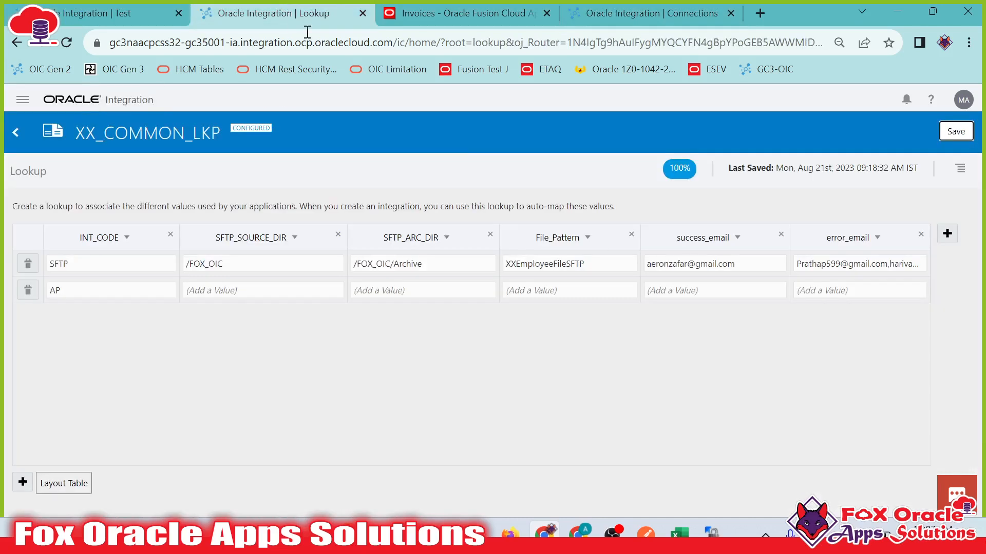
pyautogui.click(956, 132)
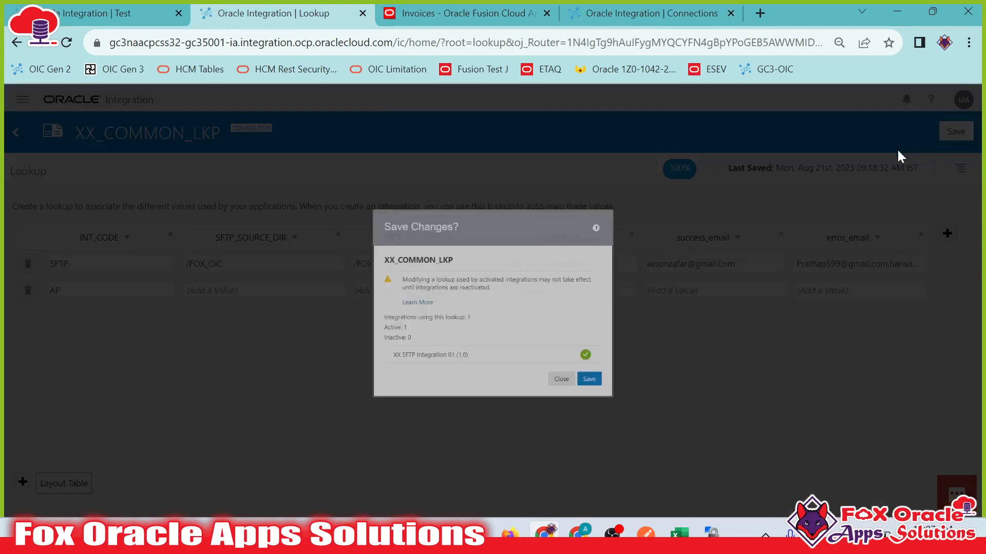
pyautogui.click(629, 417)
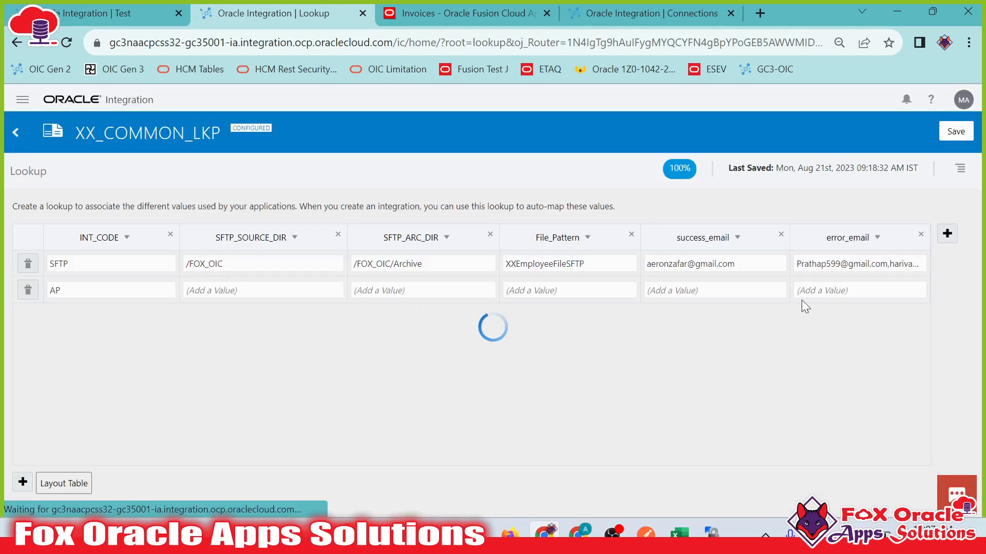
pyautogui.click(3, 131)
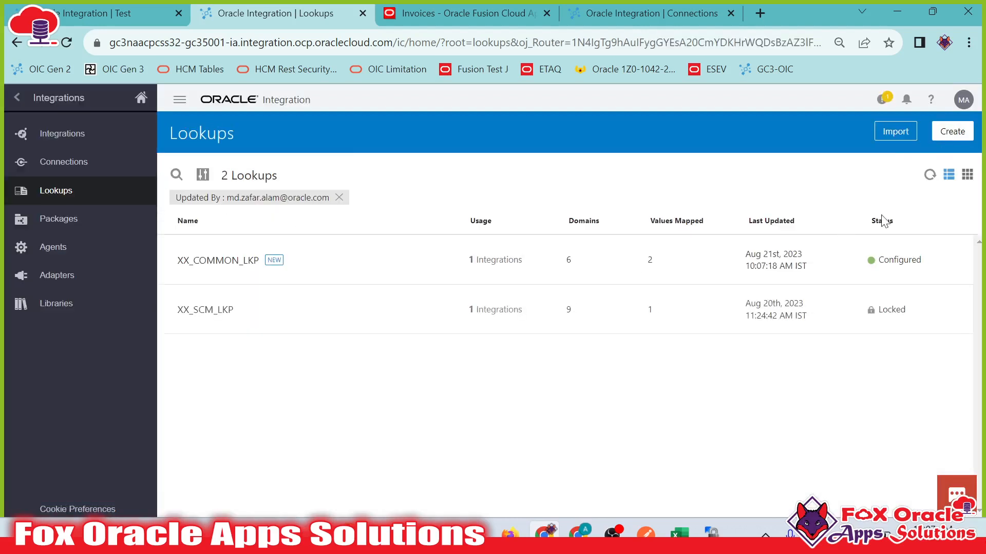
# - Reopen XX_COMMON_LKP, verify File_Pattern XXEmployeeFileSFTP, save it, then go to Integrations
pyautogui.click(847, 267)
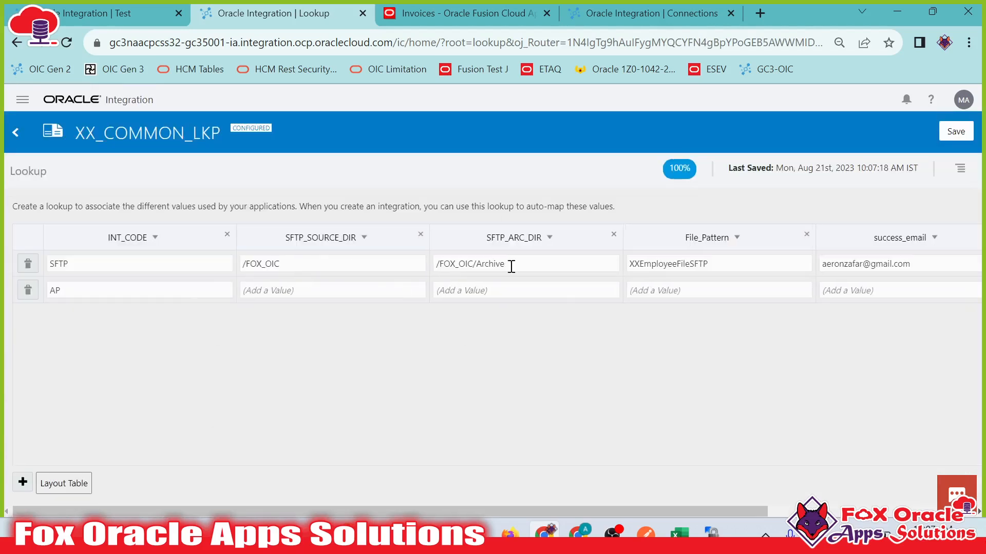
pyautogui.click(613, 266)
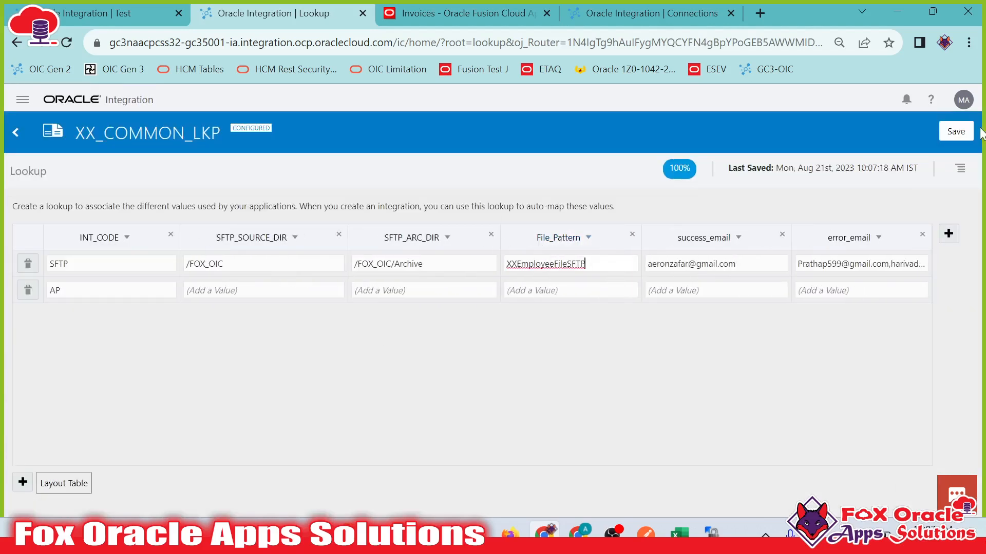
pyautogui.click(964, 135)
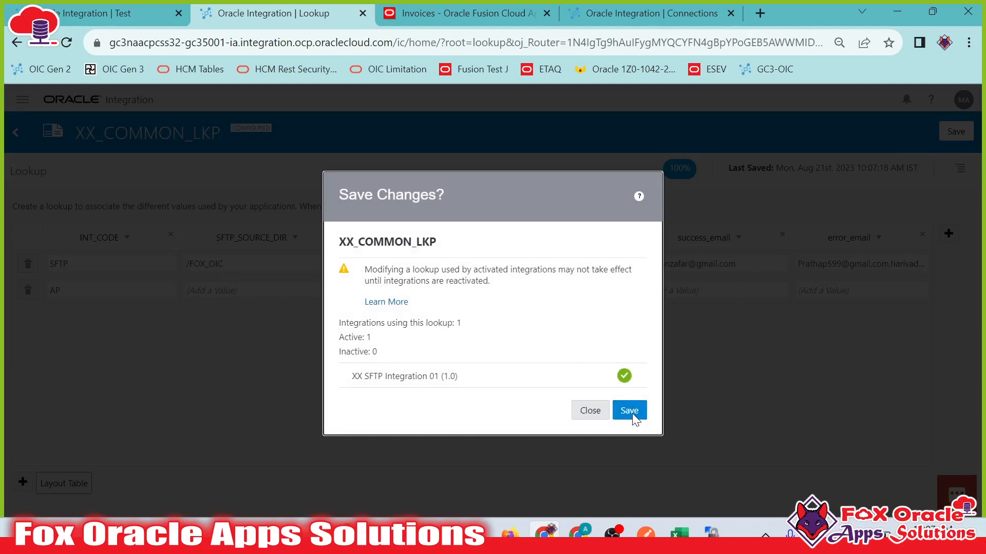
pyautogui.click(633, 411)
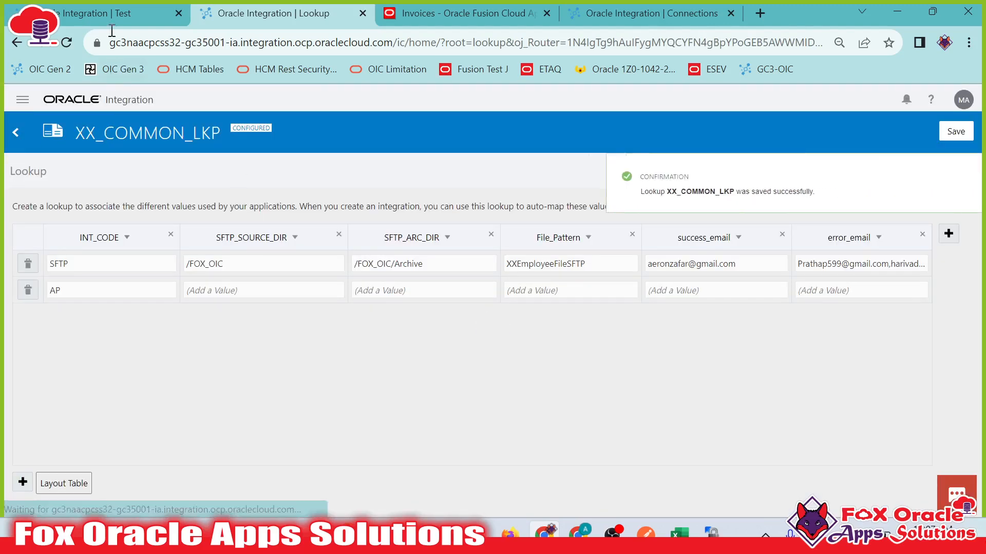
pyautogui.click(118, 14)
pyautogui.click(16, 132)
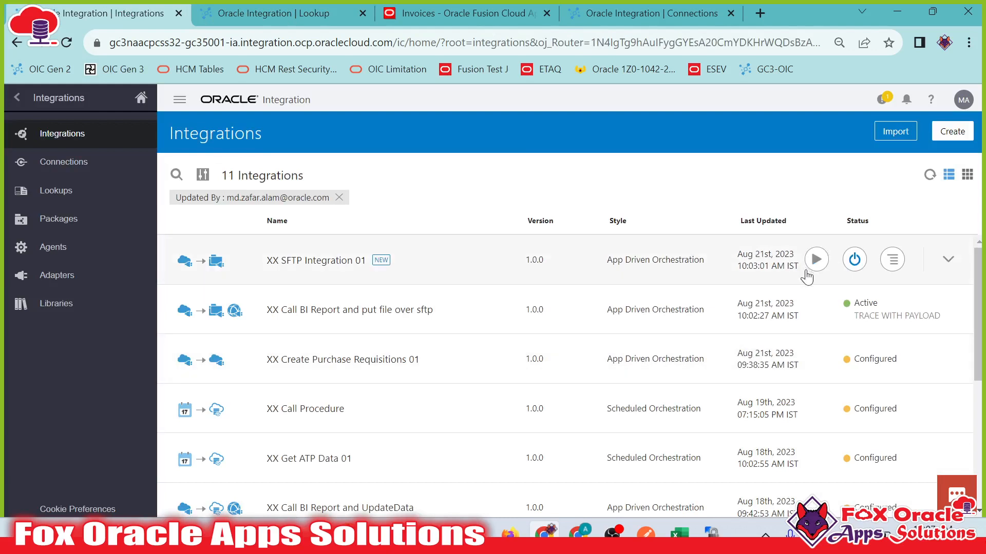
# - Open the Test page for XX SFTP Integration 01 and run the test
pyautogui.click(814, 261)
pyautogui.click(681, 331)
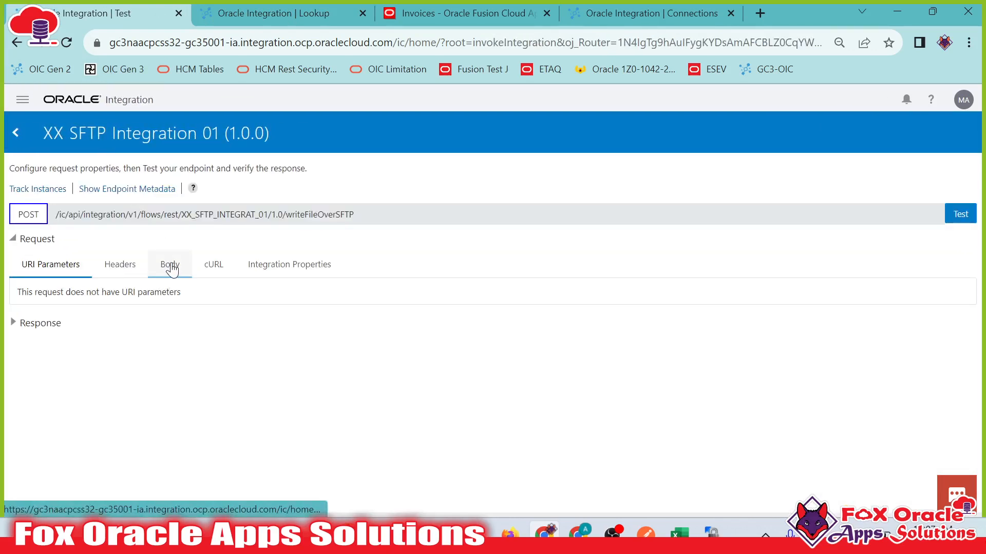
pyautogui.click(163, 278)
pyautogui.scroll(-6, 225, 357)
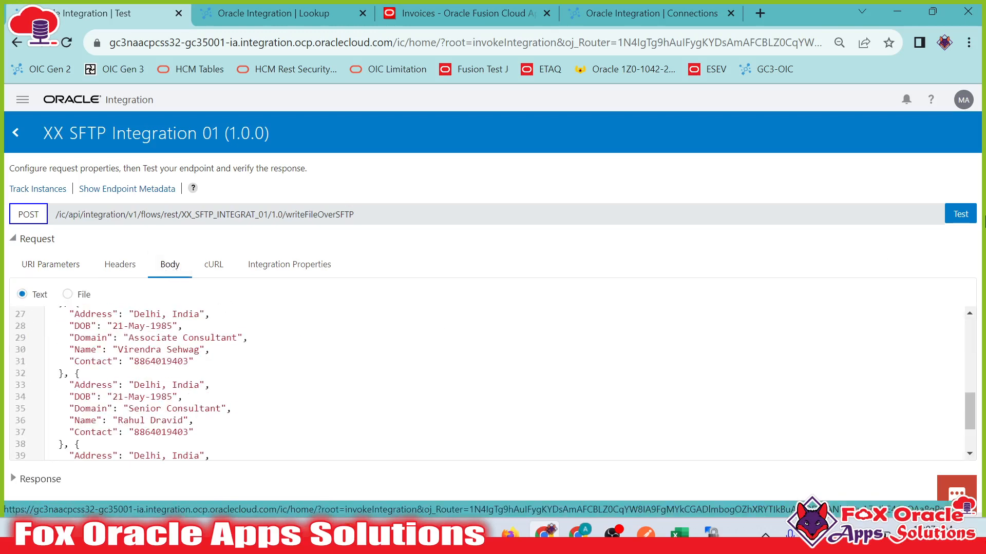
pyautogui.click(960, 214)
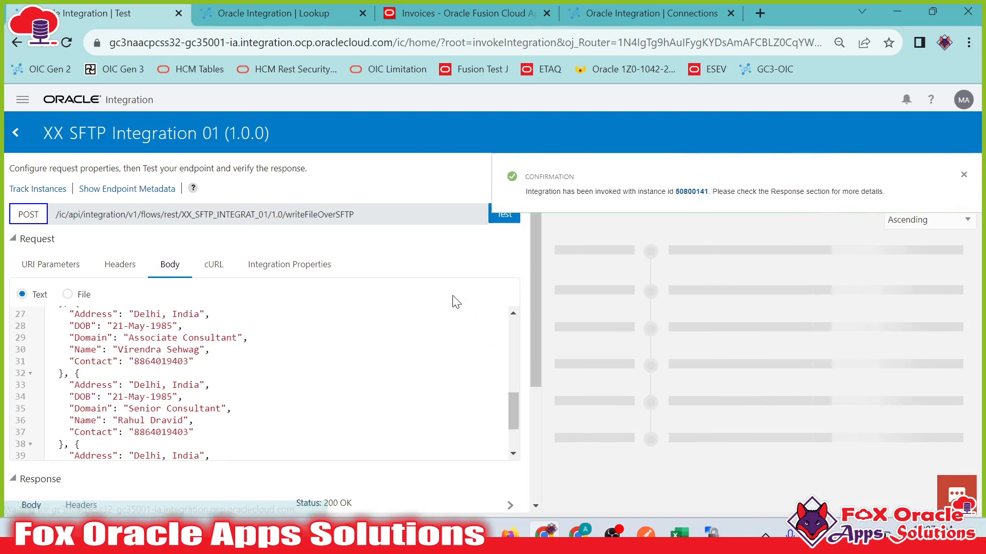
# - Check the returned file XXEmployeeFileSFTP_2023-08-21T04:37:43.397Z.csv, then switch to WinSCP
pyautogui.scroll(-6, 473, 458)
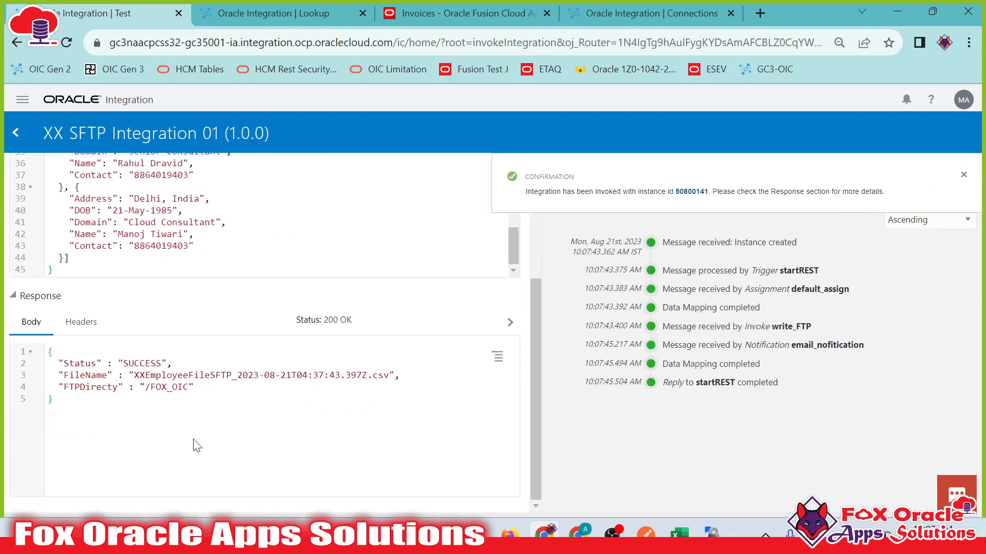
pyautogui.scroll(2, 232, 347)
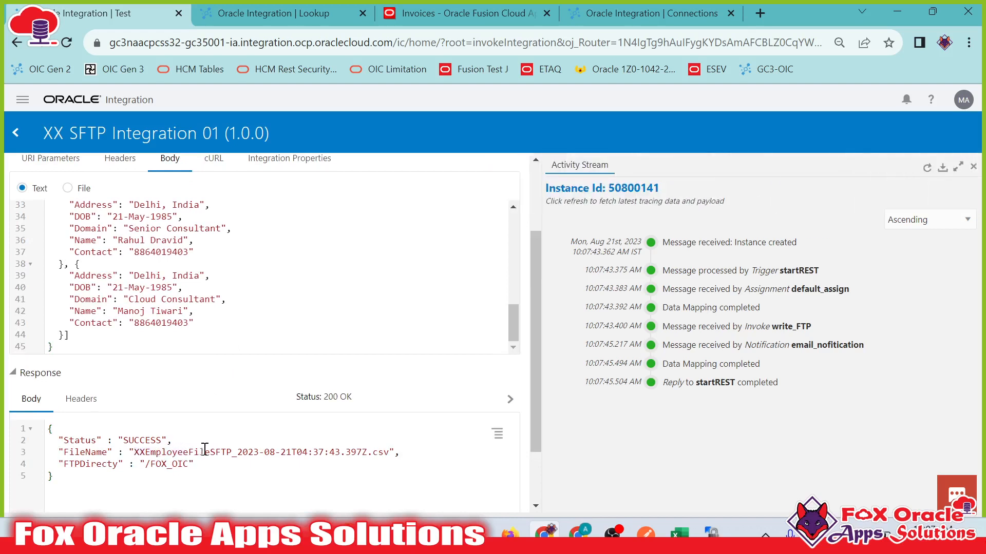
pyautogui.moveTo(237, 452); pyautogui.dragTo(384, 451)
pyautogui.doubleClick(380, 452)
pyautogui.click(712, 534)
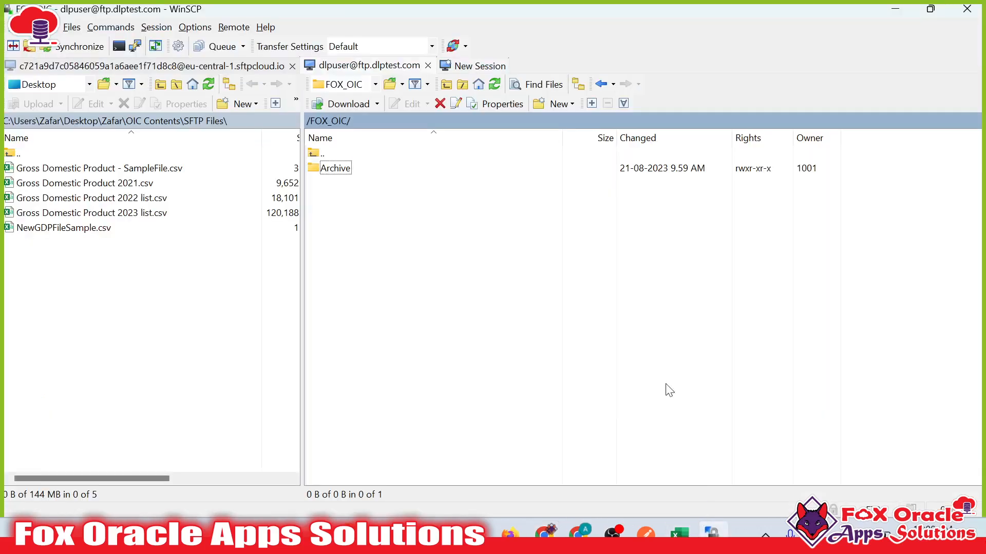
# - Refresh WinSCP's /FOX_OIC listing twice, finding no files, then return to Chrome
pyautogui.rightClick(357, 220)
pyautogui.click(385, 249)
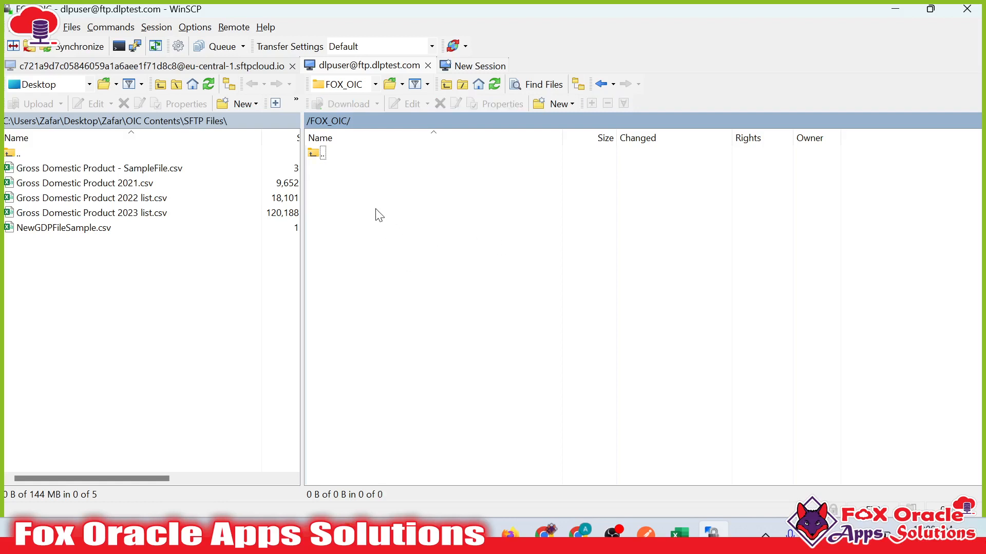
pyautogui.rightClick(397, 214)
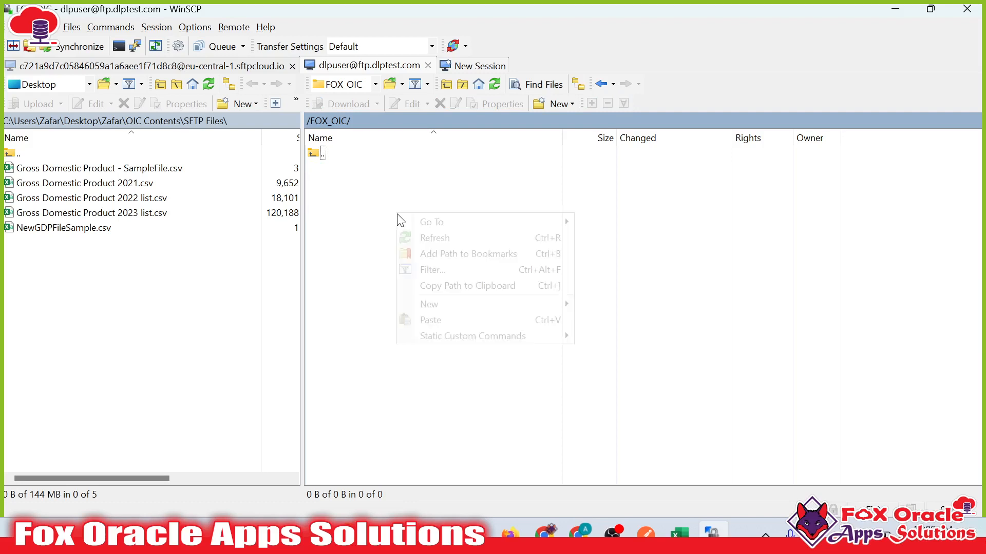
pyautogui.click(444, 242)
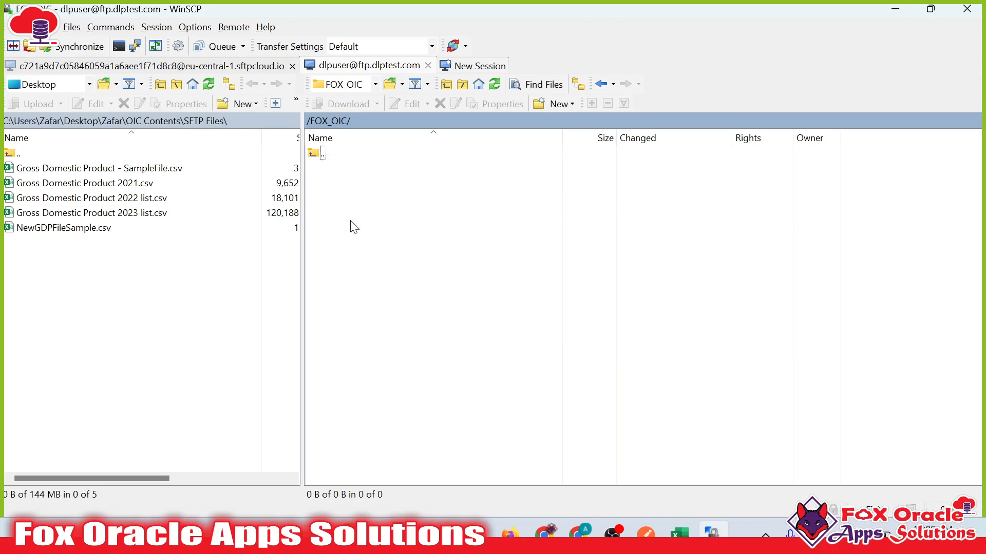
pyautogui.hotkey('alt', 'Tab')
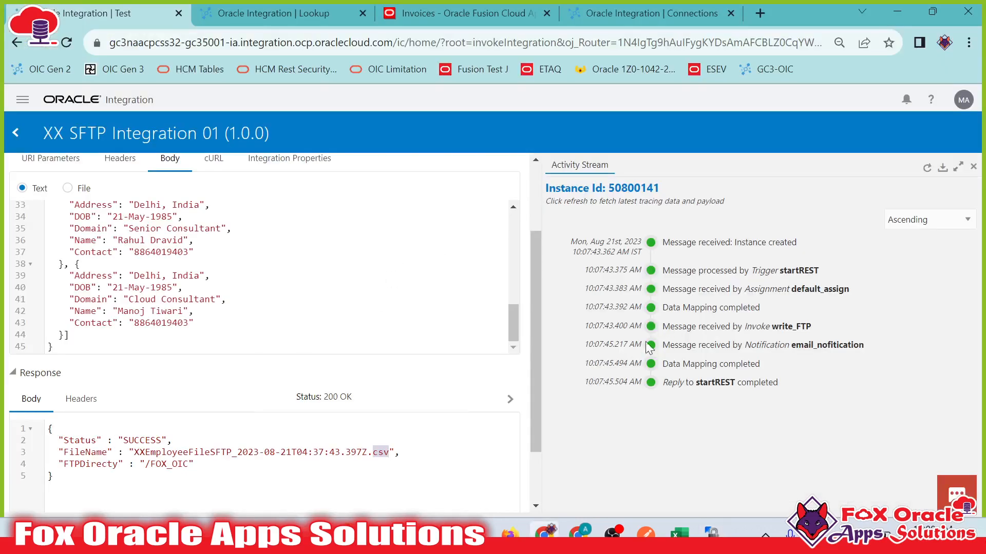
# - Refresh the activity stream, view write_FTP's /FOX_OIC message, then open WinSCP's remote directory chooser
pyautogui.click(926, 169)
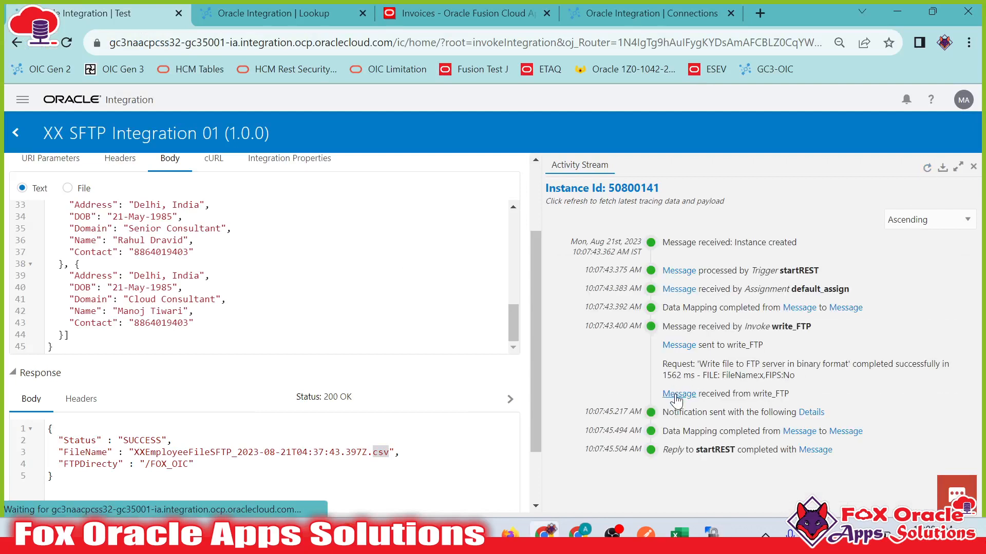
pyautogui.click(674, 394)
pyautogui.scroll(-2, 737, 371)
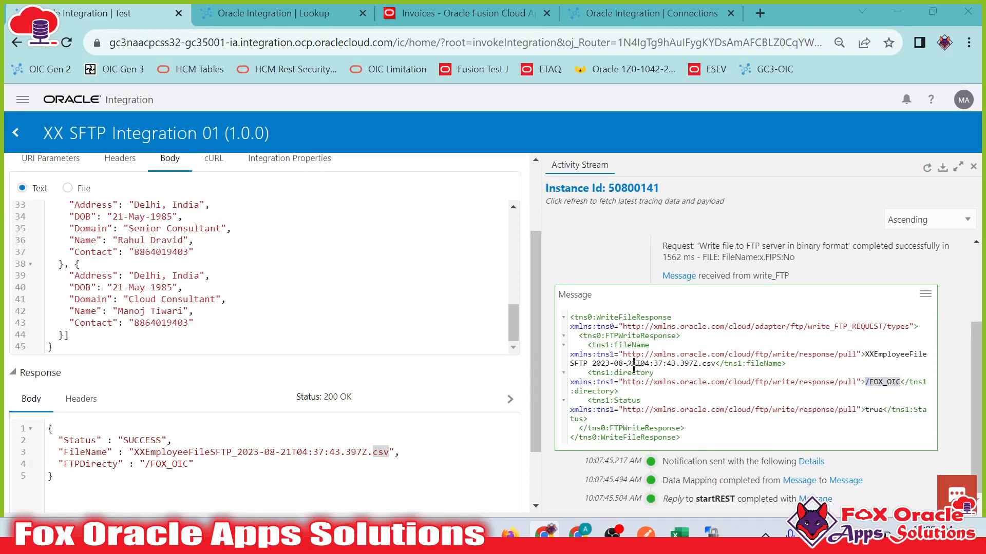
pyautogui.hotkey('alt', 'Tab')
pyautogui.click(393, 119)
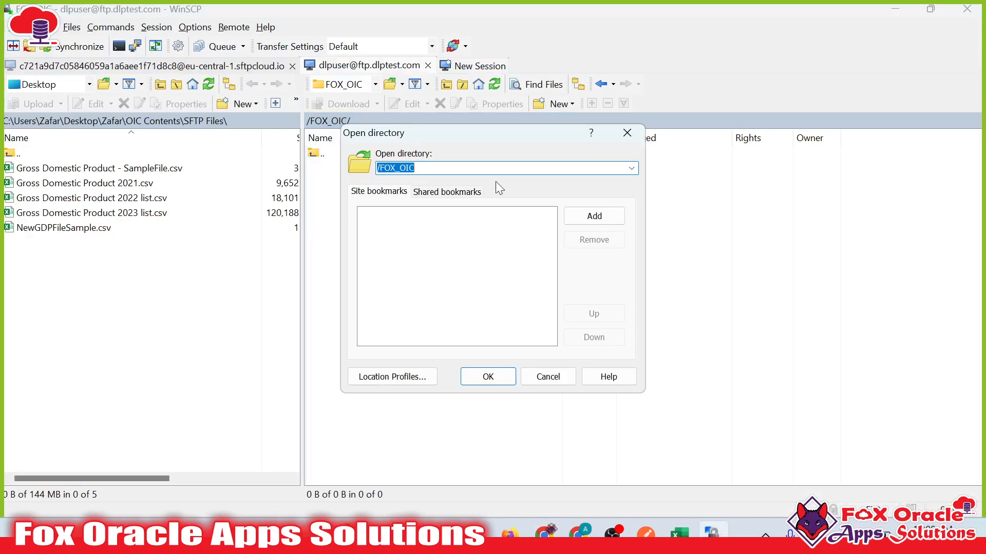
# - Reopen and refresh the empty /FOX_OIC folder in WinSCP, then return to the integration test page
pyautogui.press('End')
pyautogui.click(502, 383)
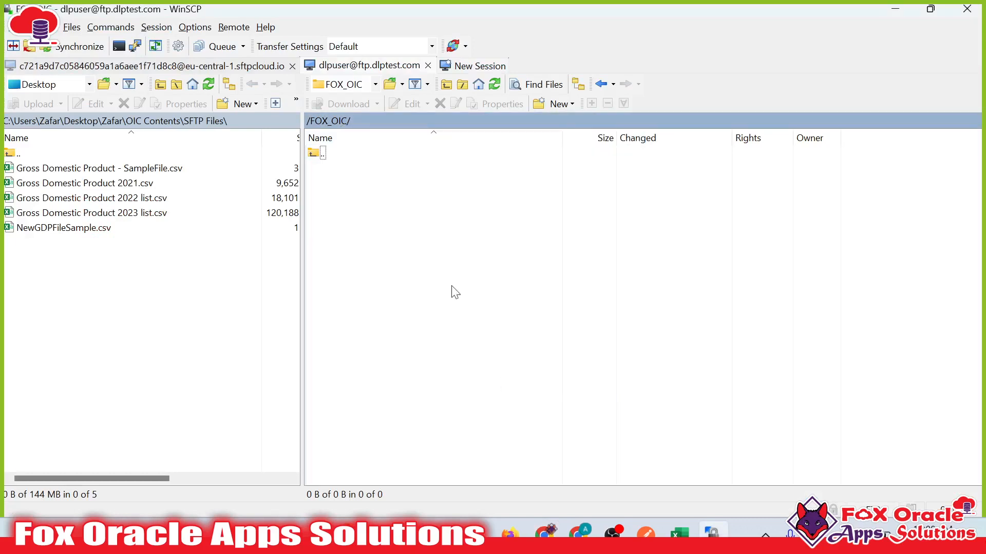
pyautogui.rightClick(388, 199)
pyautogui.click(433, 224)
pyautogui.hotkey('alt', 'Tab')
pyautogui.scroll(6, 449, 224)
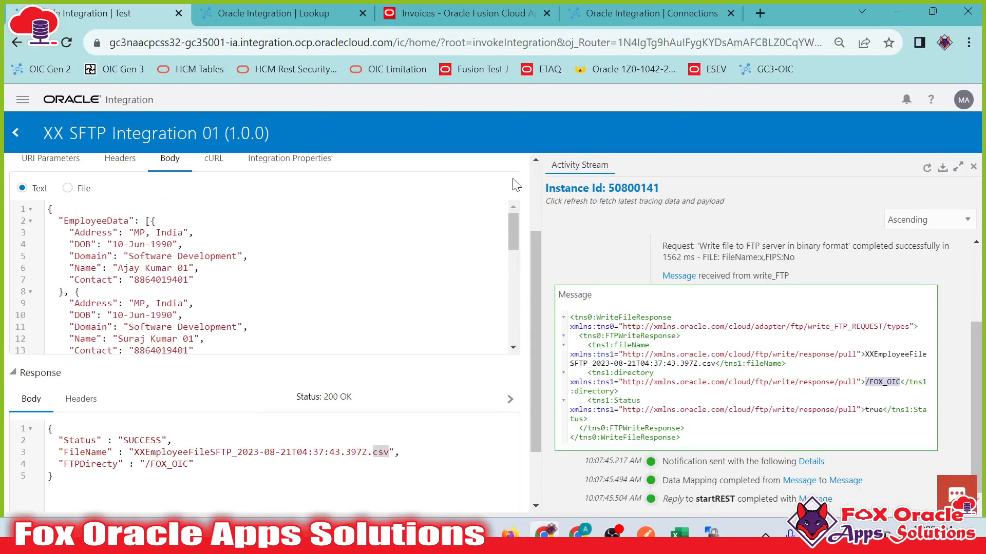
# - Rerun the integration test (instance 50800142), then refresh WinSCP's /FOX_OIC listing, still empty
pyautogui.scroll(3, 519, 188)
pyautogui.click(504, 213)
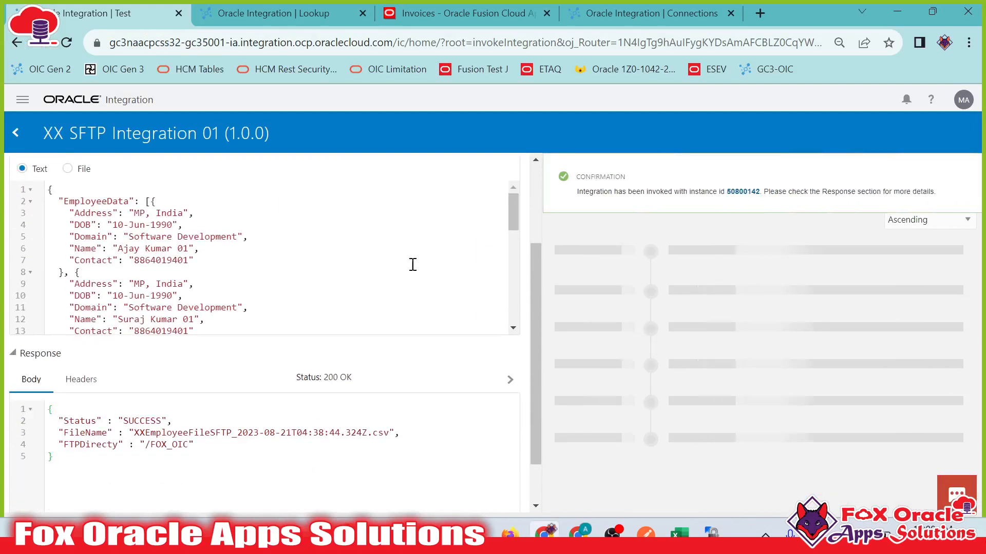
pyautogui.hotkey('alt', 'Tab')
pyautogui.rightClick(453, 221)
pyautogui.click(464, 242)
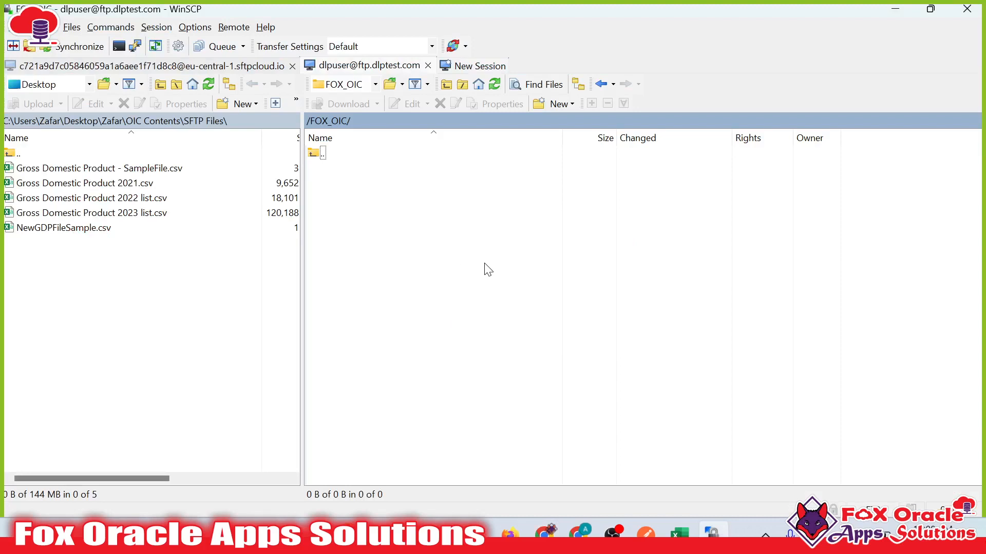
pyautogui.rightClick(379, 211)
pyautogui.click(434, 236)
pyautogui.rightClick(374, 216)
pyautogui.click(416, 245)
pyautogui.hotkey('alt', 'Tab')
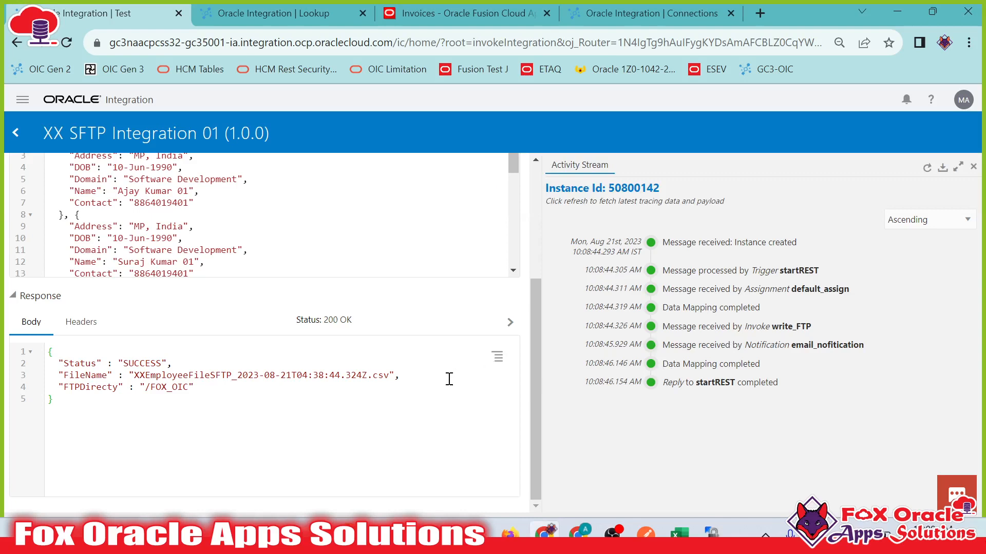
pyautogui.scroll(4, 449, 379)
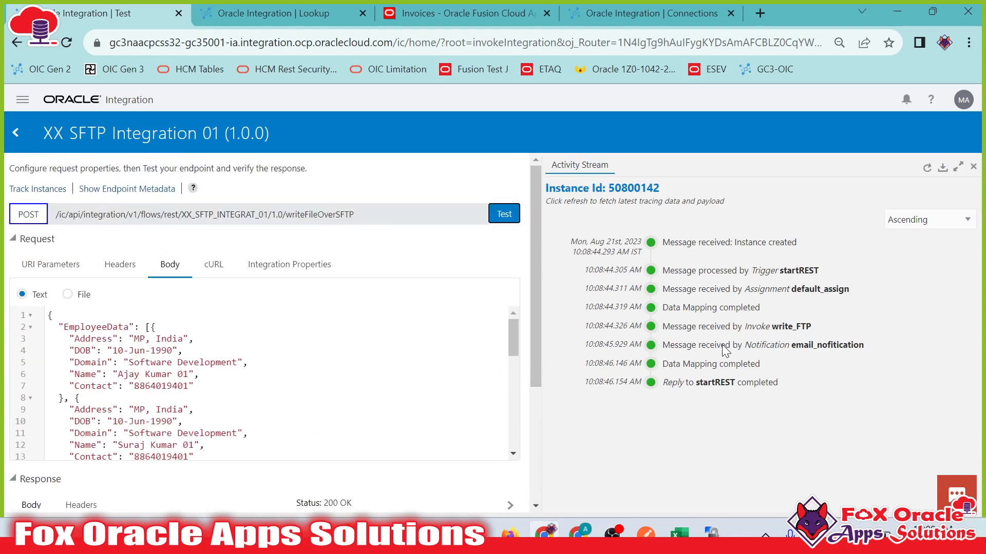
pyautogui.hotkey('alt', 'Tab')
pyautogui.rightClick(388, 220)
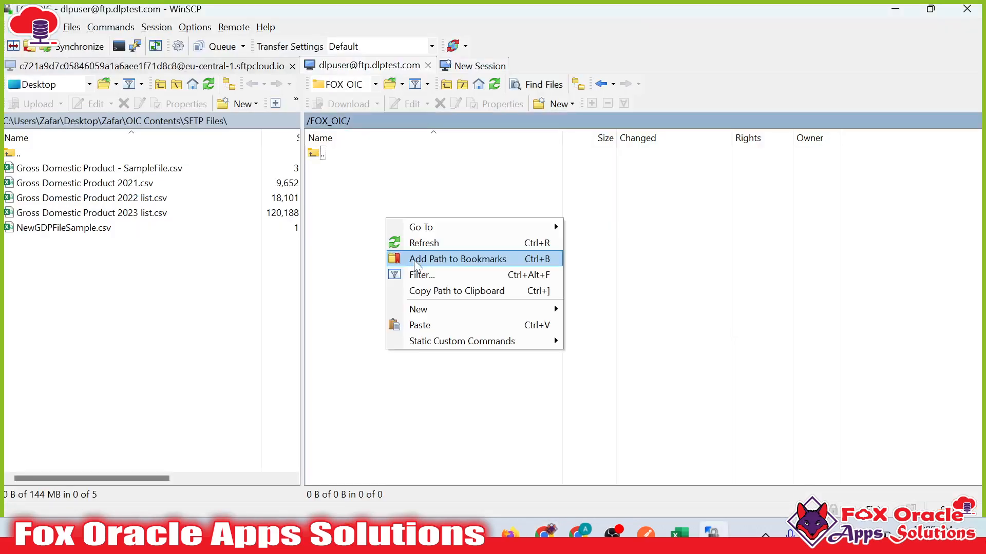
# - Refresh /FOX_OIC and attempt to upload NewGDPFileSample.csv, skipping the 'Could not create file' error
pyautogui.click(428, 245)
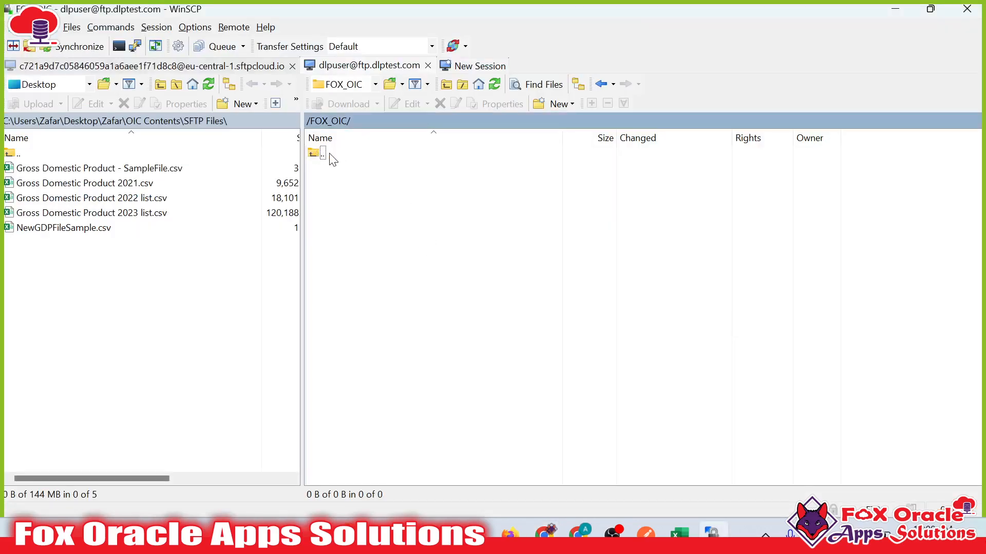
pyautogui.click(494, 86)
pyautogui.moveTo(95, 232); pyautogui.dragTo(341, 275)
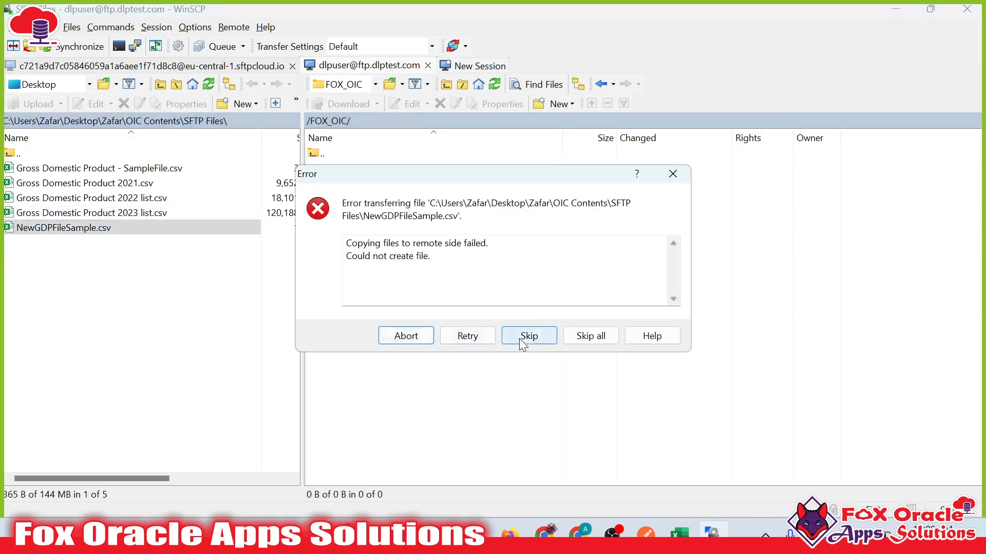
pyautogui.click(592, 334)
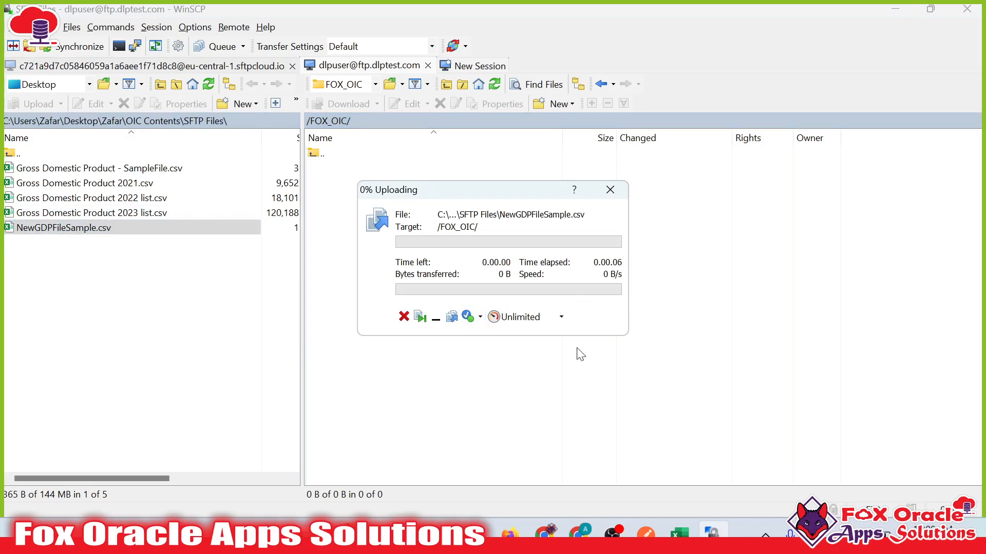
# - Refresh the remote /FOX_OIC listing, widen the local file panel, and return to the integration test page
pyautogui.rightClick(434, 289)
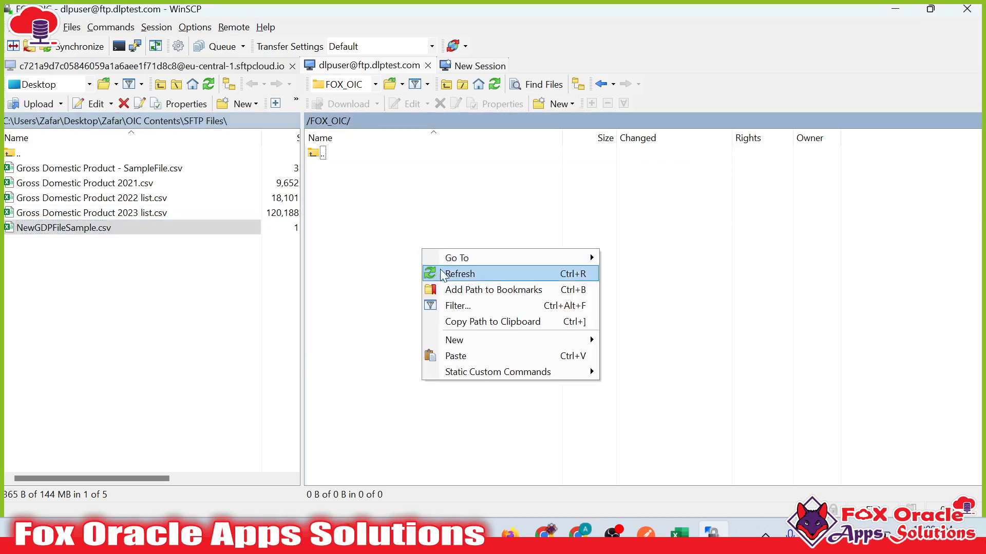
pyautogui.click(444, 274)
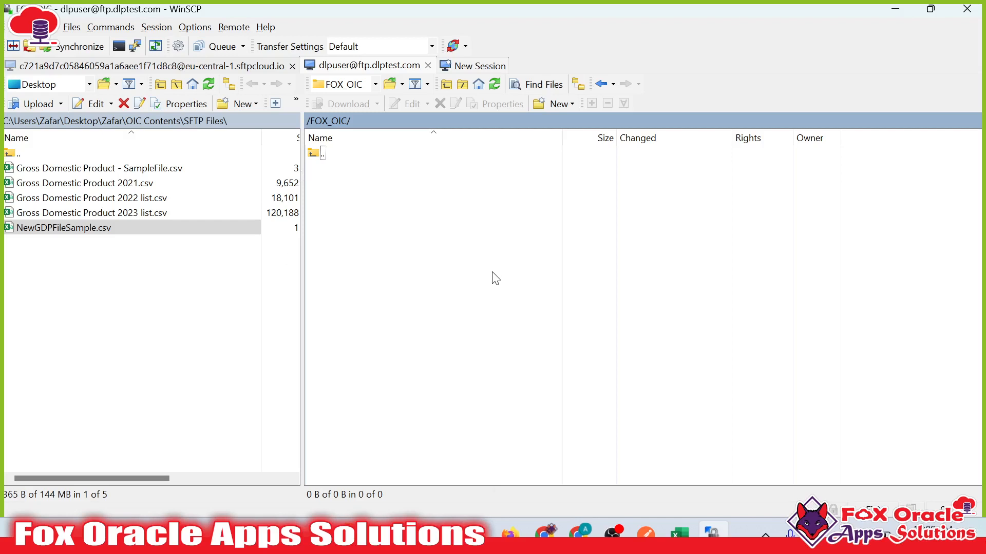
pyautogui.moveTo(302, 307); pyautogui.dragTo(448, 307)
pyautogui.hotkey('alt', 'Tab')
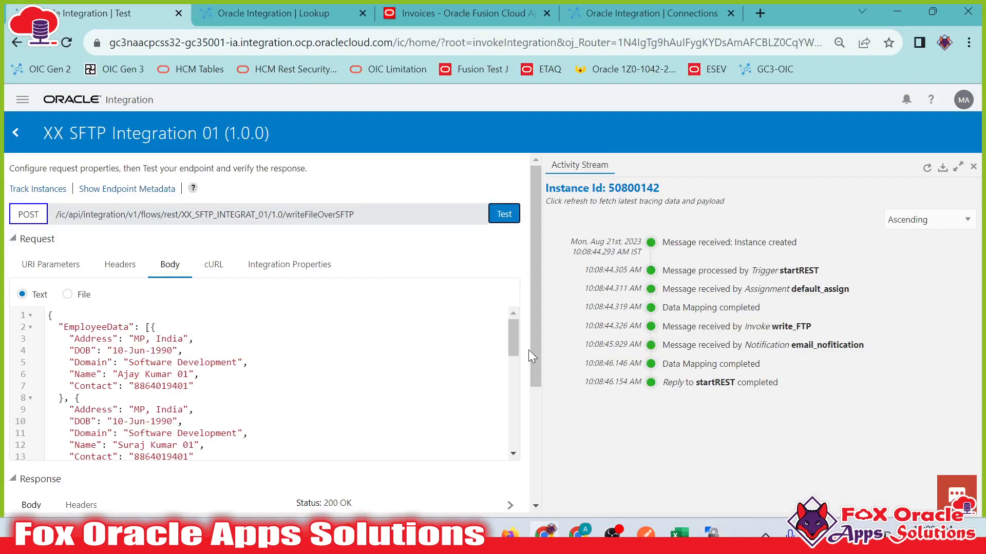
# - Scroll through the test request's employee JSON body, showing records through line 45
pyautogui.scroll(-10, 303, 370)
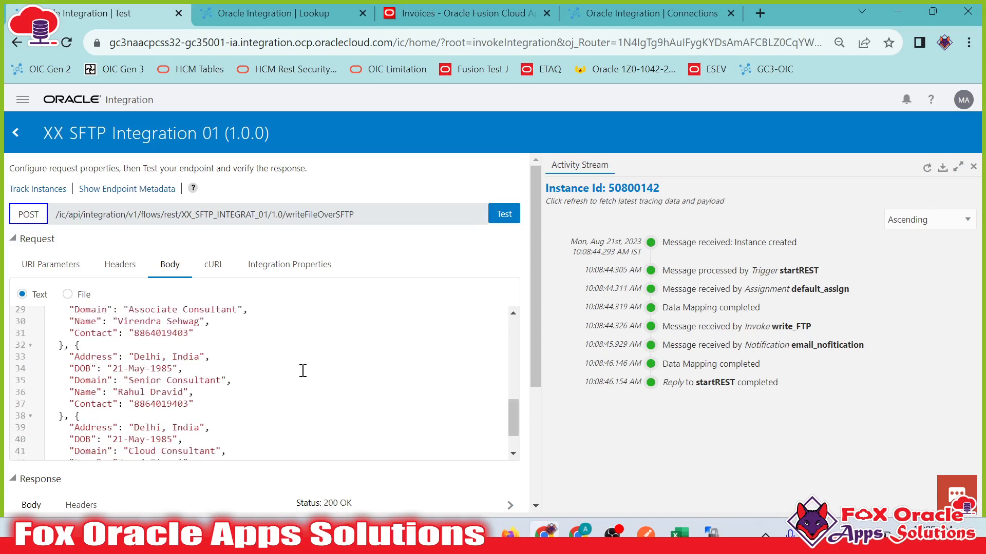
pyautogui.scroll(3, 313, 372)
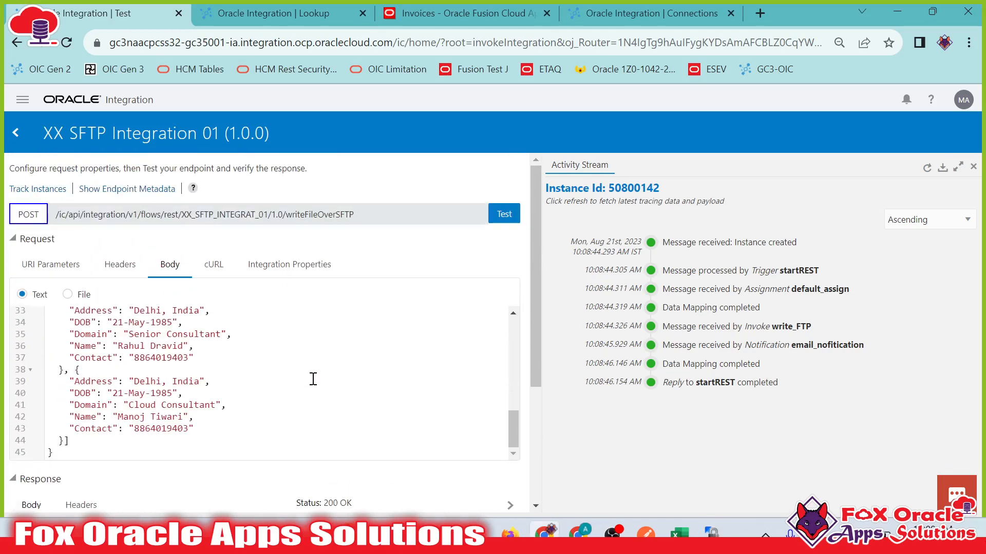
pyautogui.scroll(10, 310, 367)
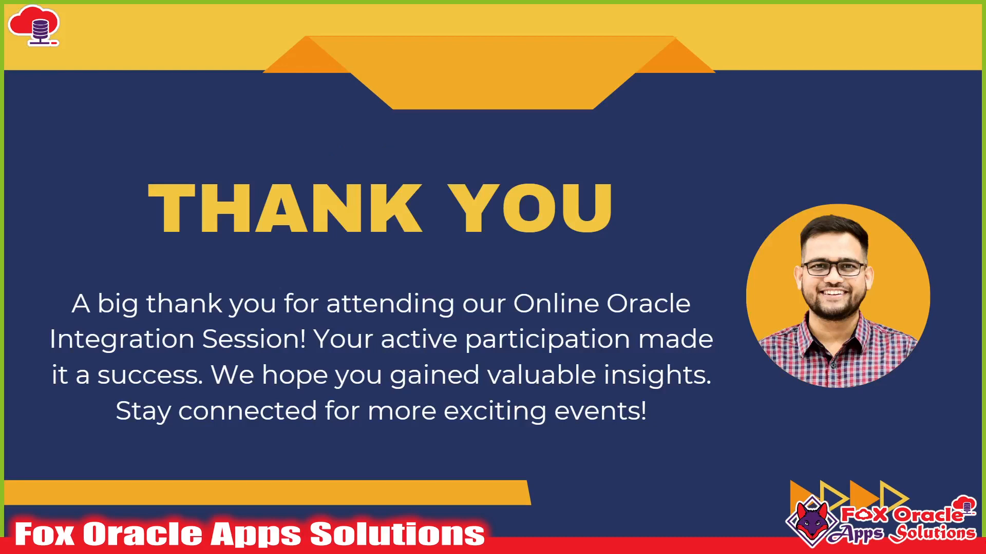
pyautogui.press('Escape')
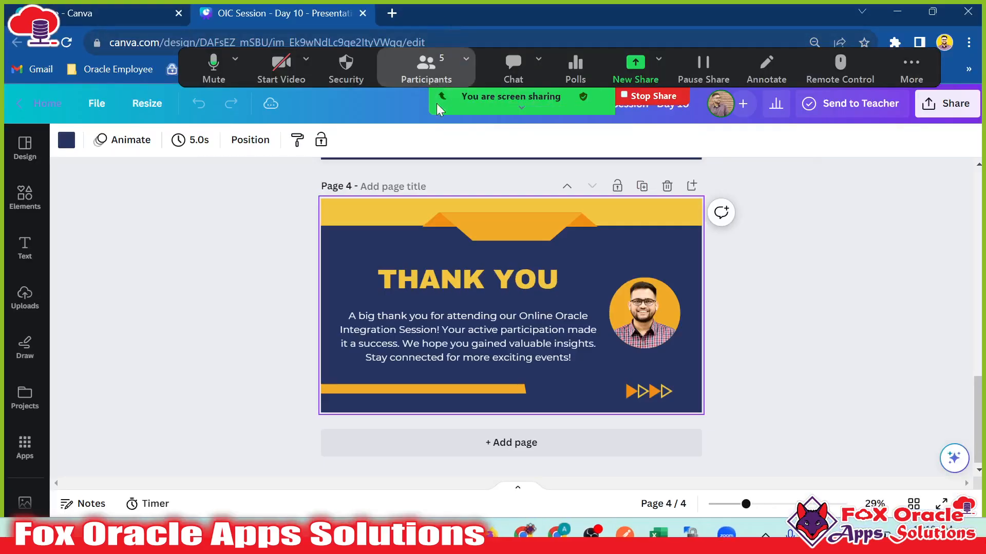
pyautogui.click(940, 503)
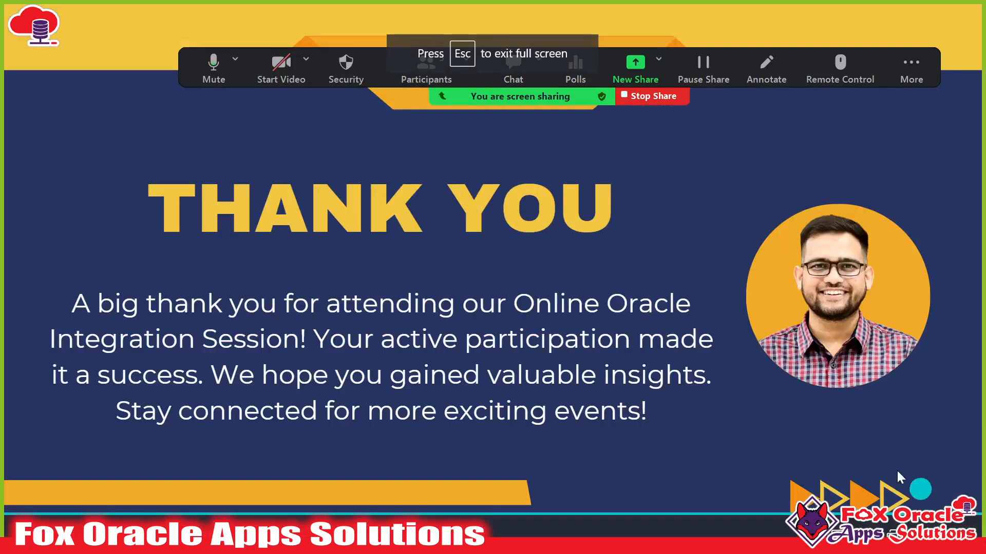